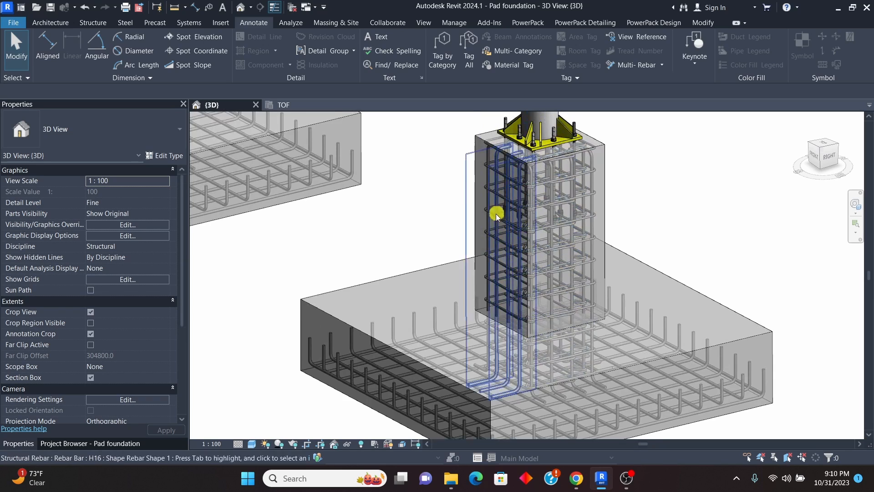
Step: Examine the reinforced pad foundations and the unreinforced one in the 3D view
scroll(520, 242, "down", 2)
scroll(515, 235, "down", 3)
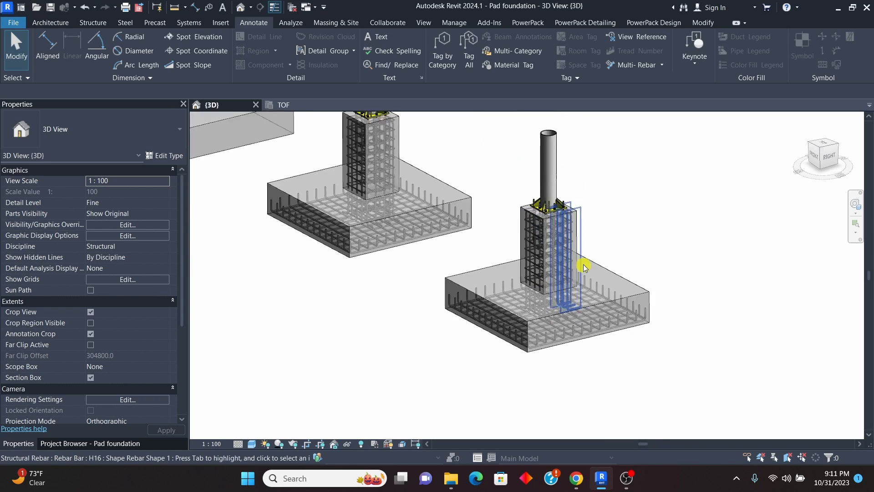
scroll(382, 148, "up", 5)
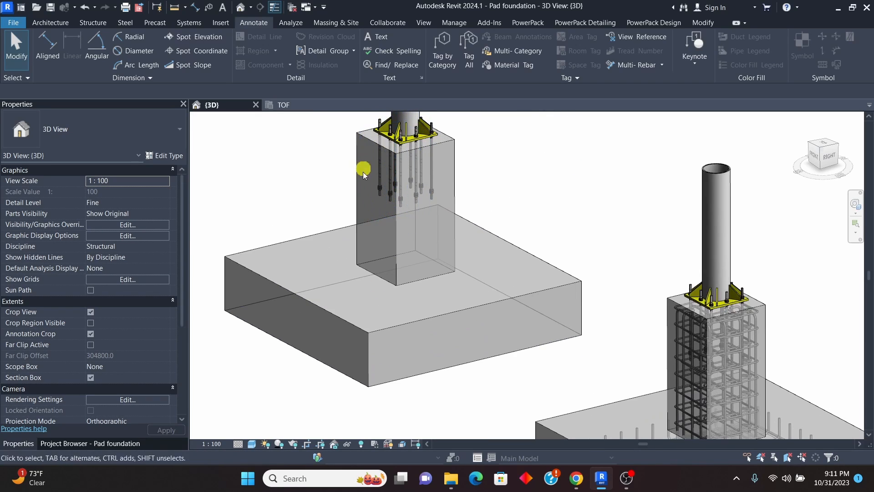
scroll(351, 224, "down", 3)
scroll(565, 360, "up", 5)
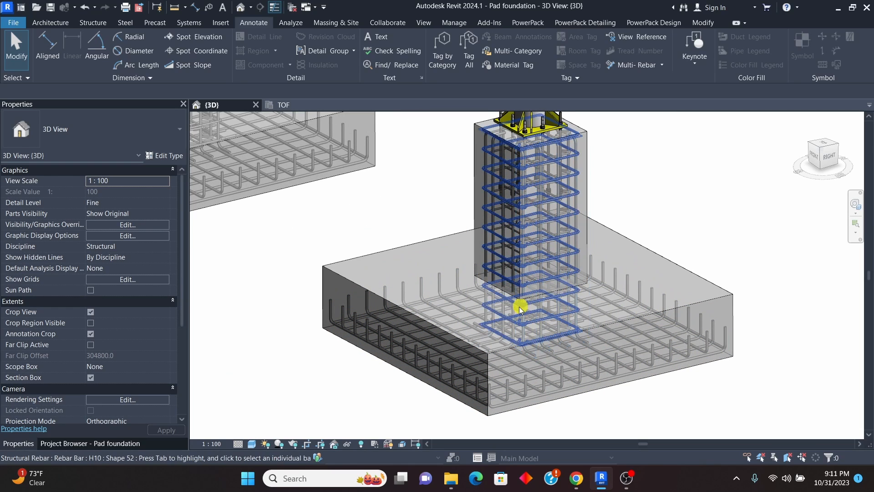
Step: Open the TOF structural plan and compare the bottom bars and rebar annotations of the two detailed footings
left_click(283, 105)
scroll(618, 256, "down", 5)
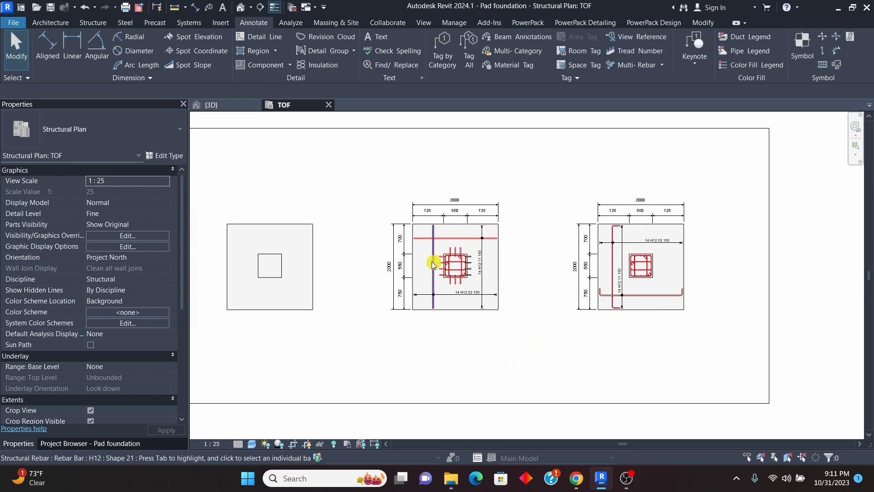
scroll(432, 263, "up", 4)
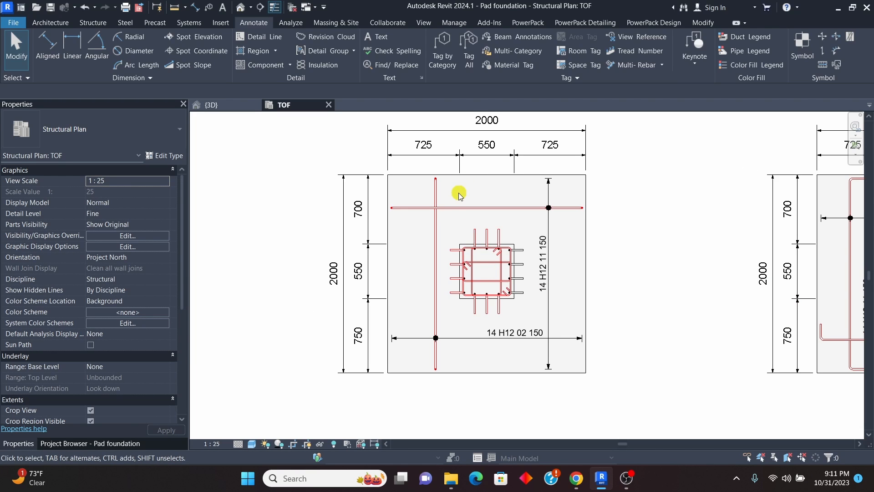
scroll(438, 256, "down", 1)
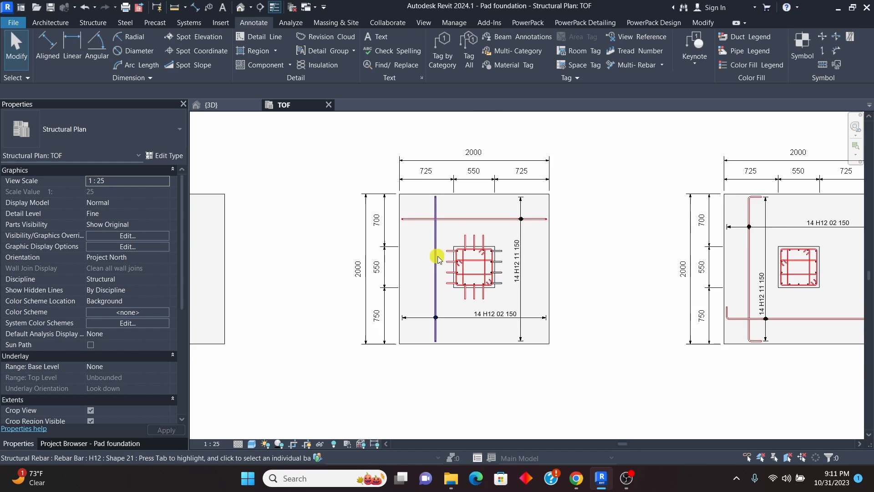
scroll(437, 256, "down", 1)
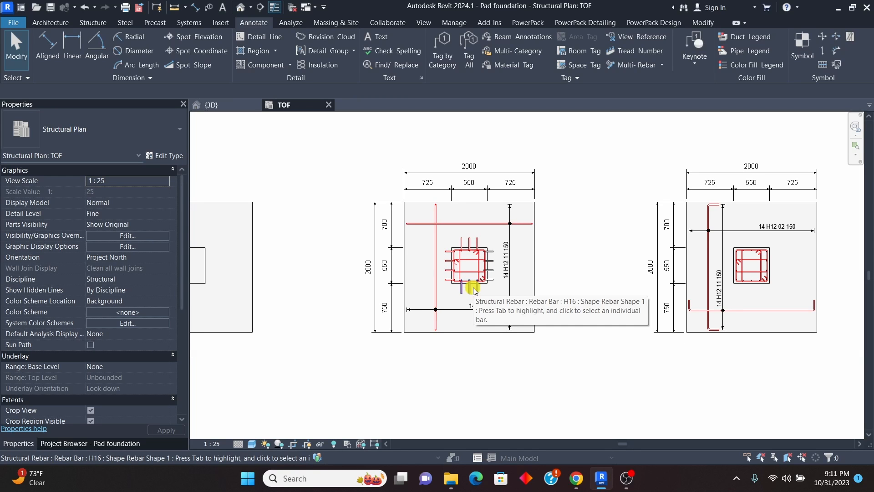
scroll(803, 292, "up", 6)
scroll(571, 282, "down", 5)
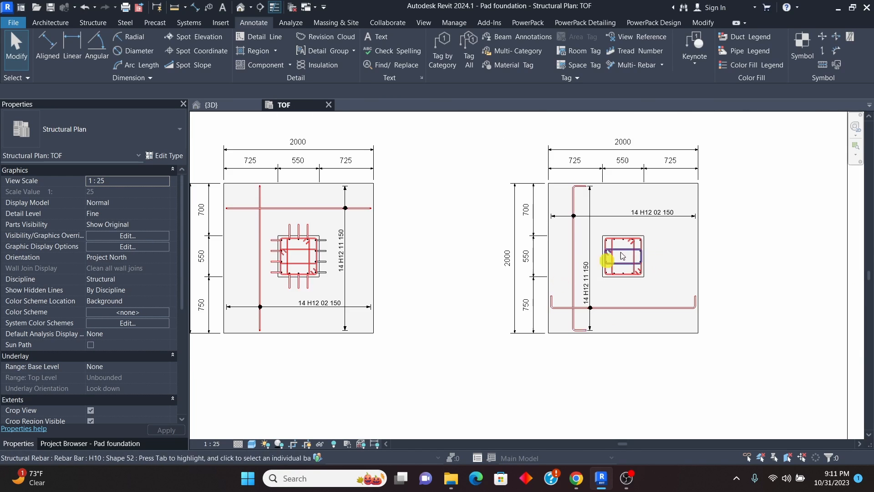
scroll(621, 253, "up", 2)
scroll(524, 250, "down", 1)
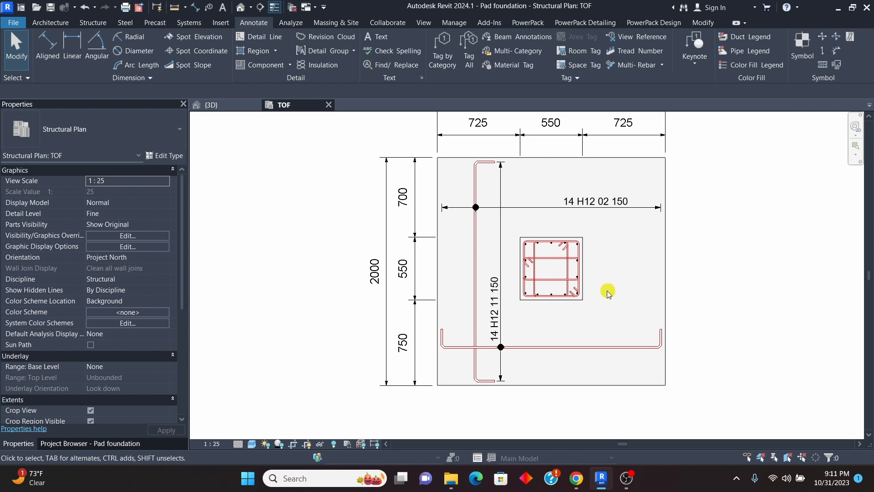
scroll(608, 291, "down", 3)
scroll(321, 271, "up", 1)
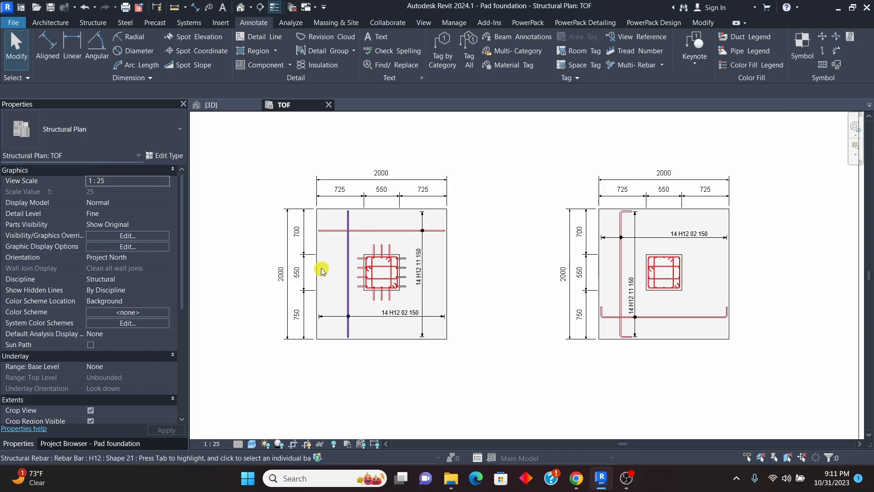
Step: Examine how the pedestal's starter bars and links are shown in plan on the two detailed footings
scroll(322, 271, "up", 1)
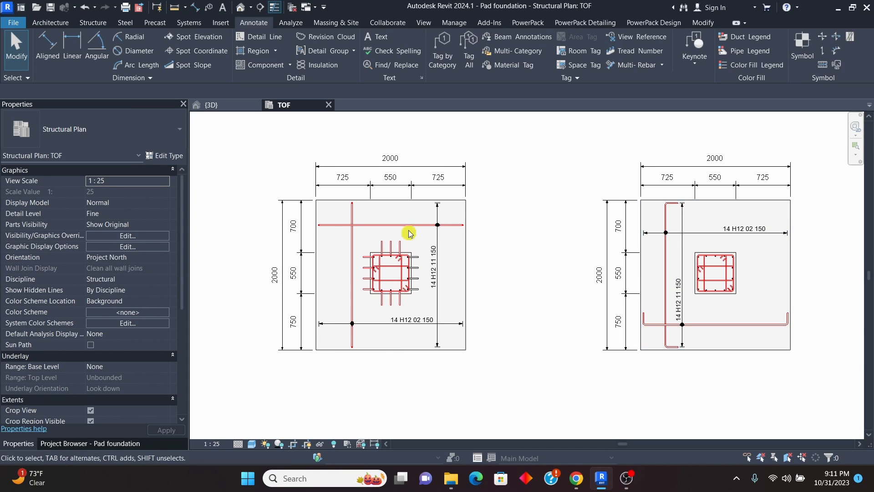
scroll(724, 279, "up", 4)
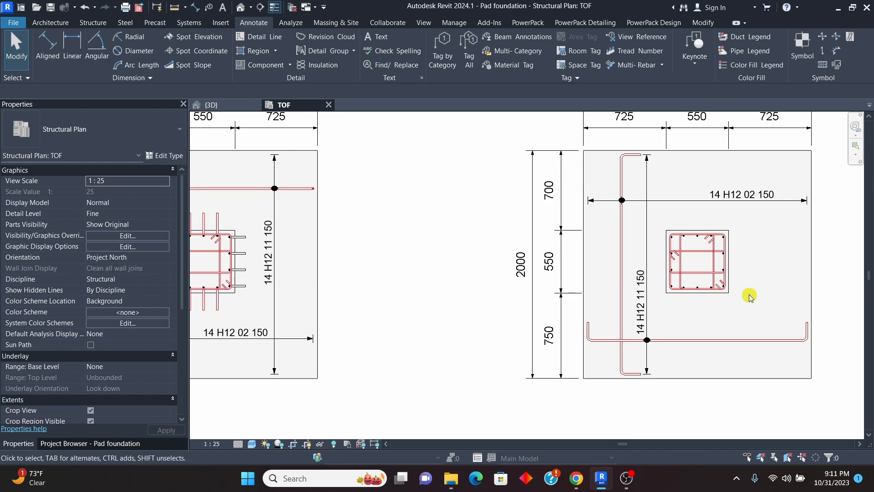
scroll(751, 295, "down", 6)
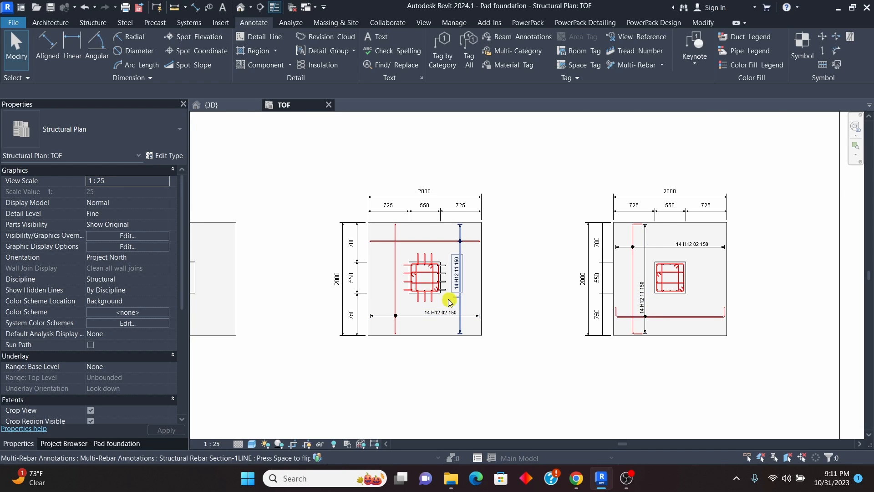
scroll(450, 301, "up", 4)
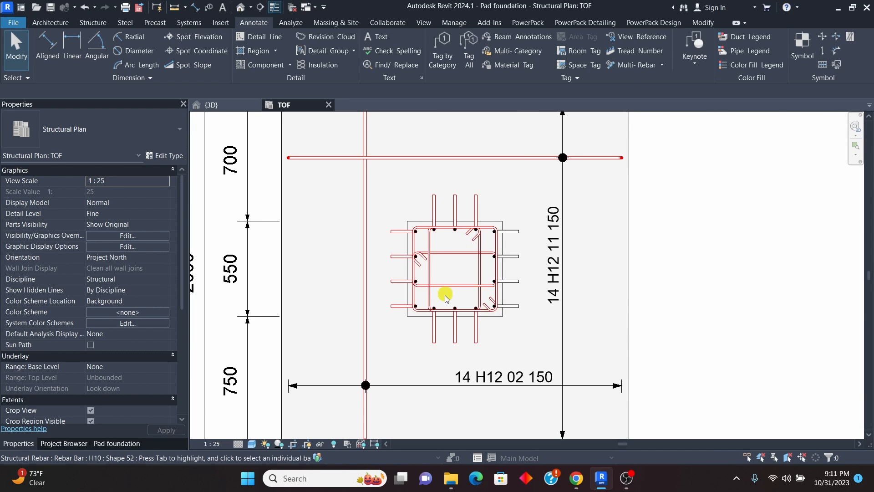
scroll(444, 297, "down", 2)
scroll(430, 266, "up", 1)
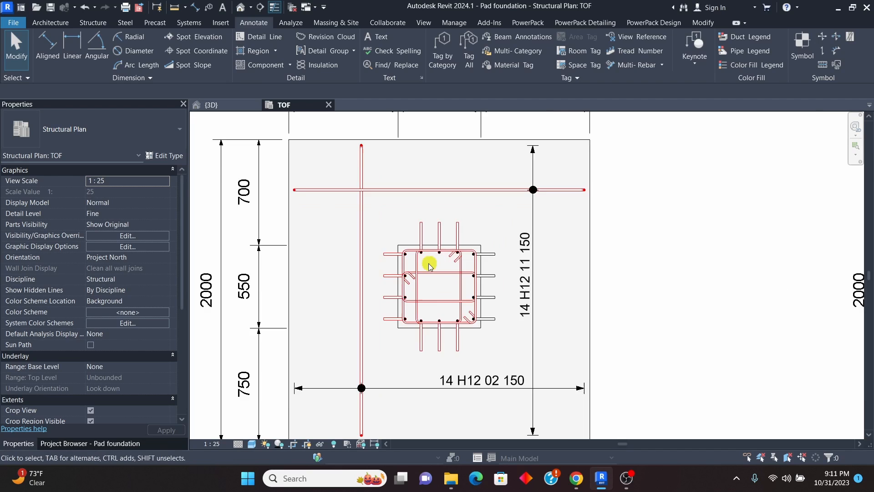
scroll(430, 266, "up", 1)
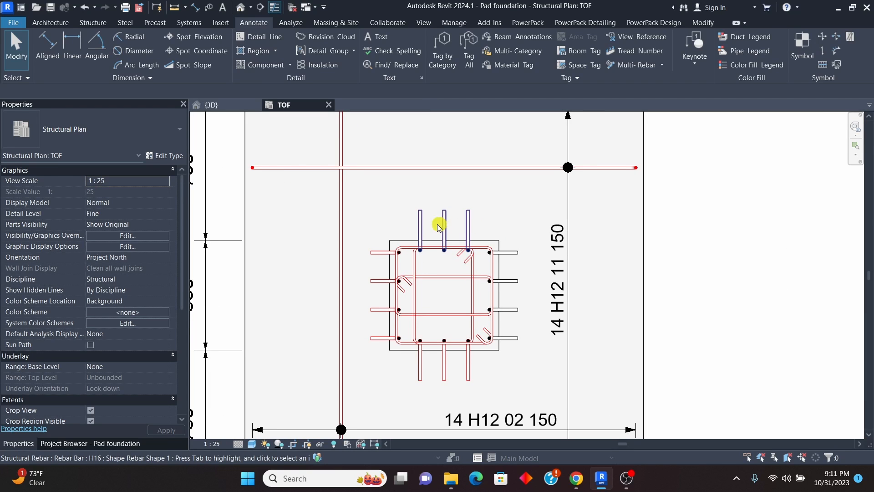
scroll(411, 261, "down", 1)
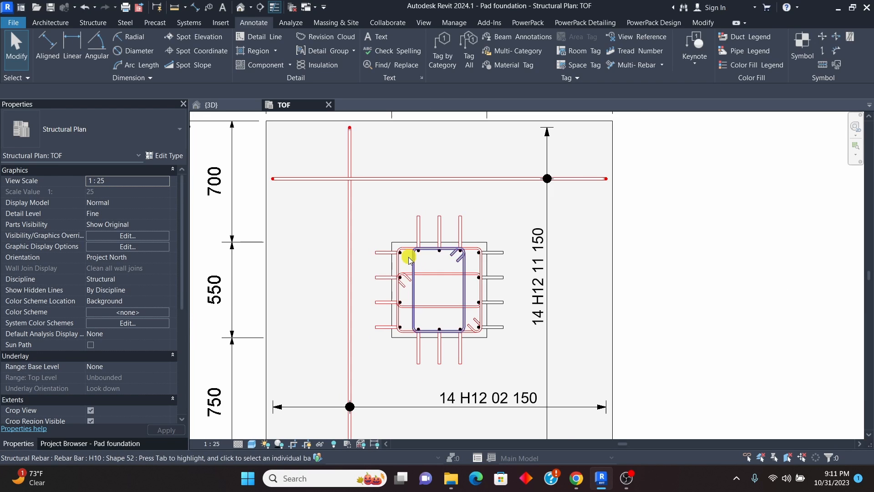
scroll(408, 260, "down", 4)
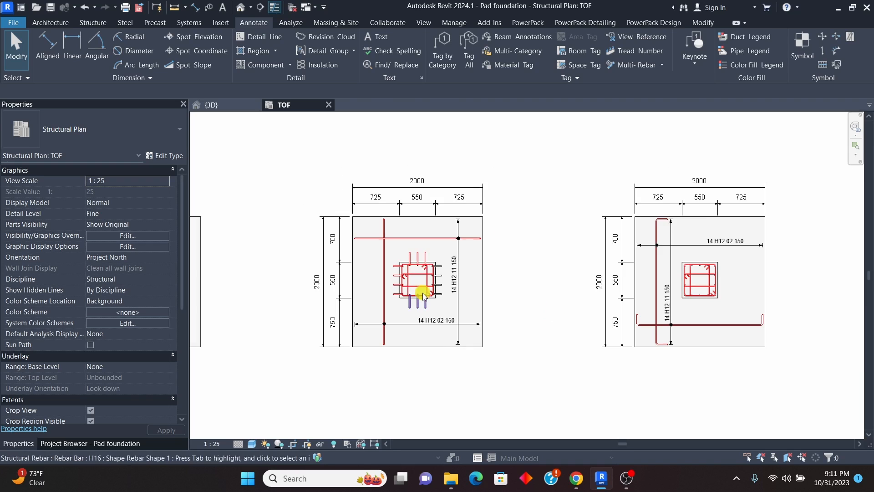
scroll(421, 291, "up", 2)
scroll(674, 296, "down", 2)
scroll(692, 290, "up", 3)
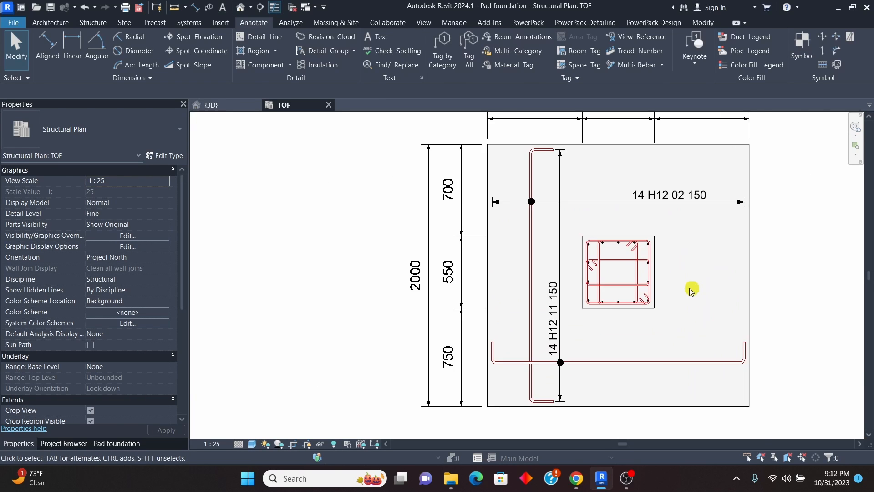
scroll(579, 289, "down", 3)
scroll(580, 288, "up", 4)
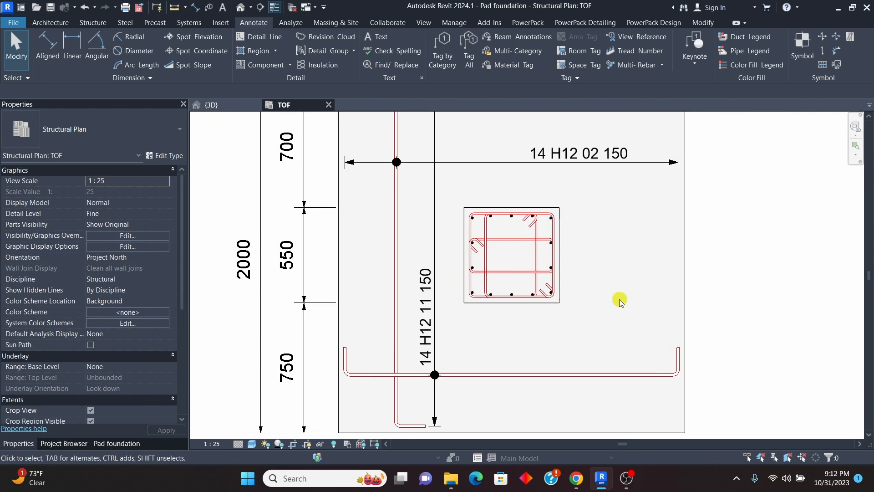
scroll(620, 302, "up", 1)
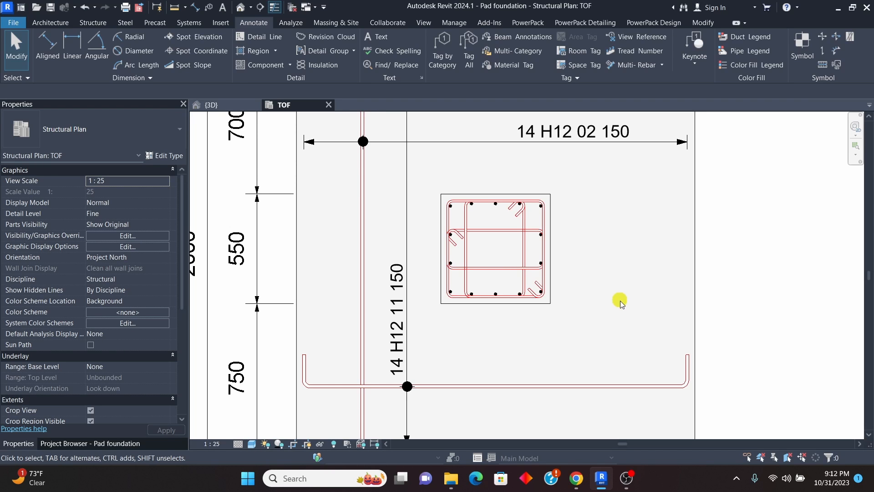
Step: Return to the 3D view and inspect the rebar cage in the nearest foundation's pedestal and pad
left_click(220, 104)
scroll(410, 250, "down", 2)
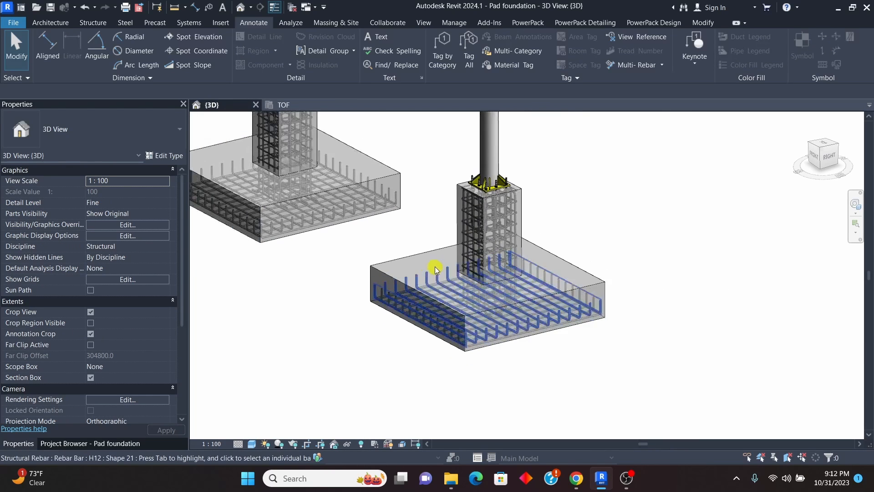
scroll(451, 228, "up", 3)
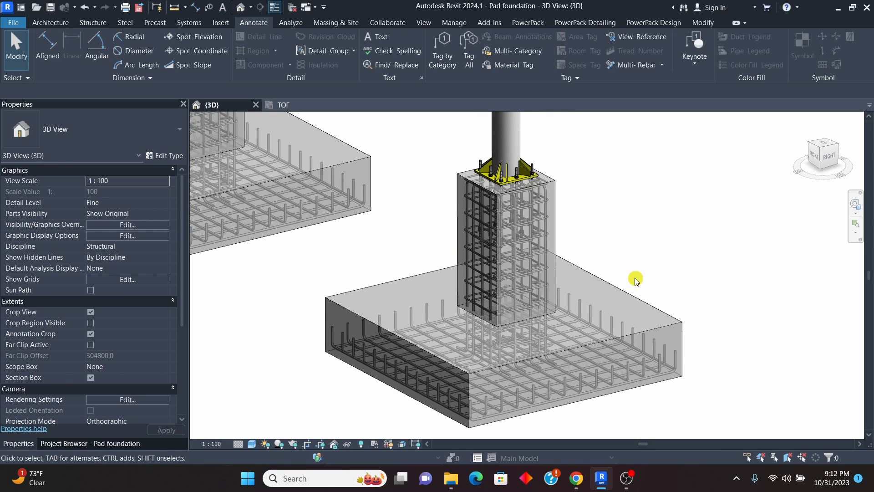
scroll(564, 255, "down", 1)
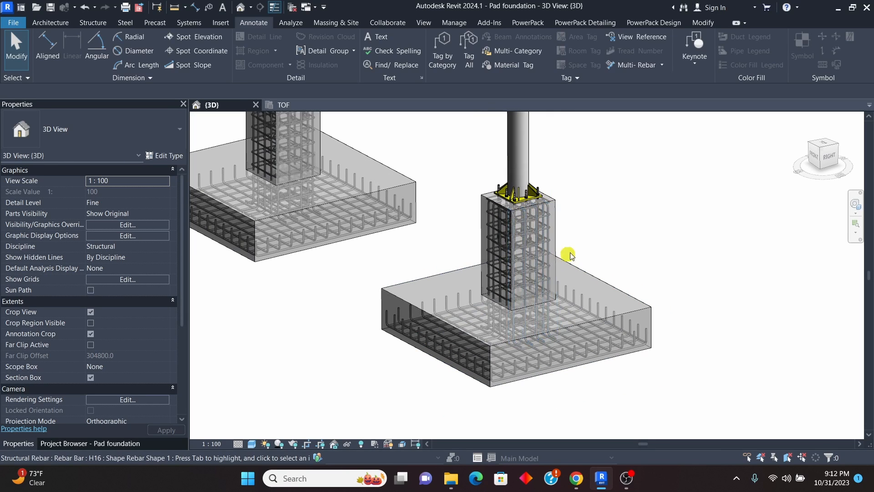
scroll(577, 243, "down", 1)
scroll(553, 279, "up", 1)
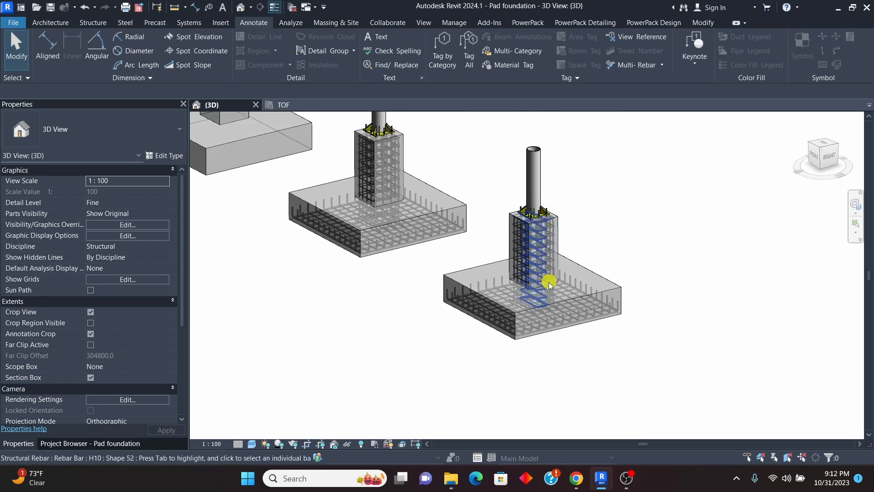
scroll(410, 182, "up", 1)
scroll(380, 146, "up", 1)
Step: Switch to the TOF plan and inspect the pedestal links of the footing drawn with bent bars
left_click(286, 107)
scroll(560, 248, "down", 3)
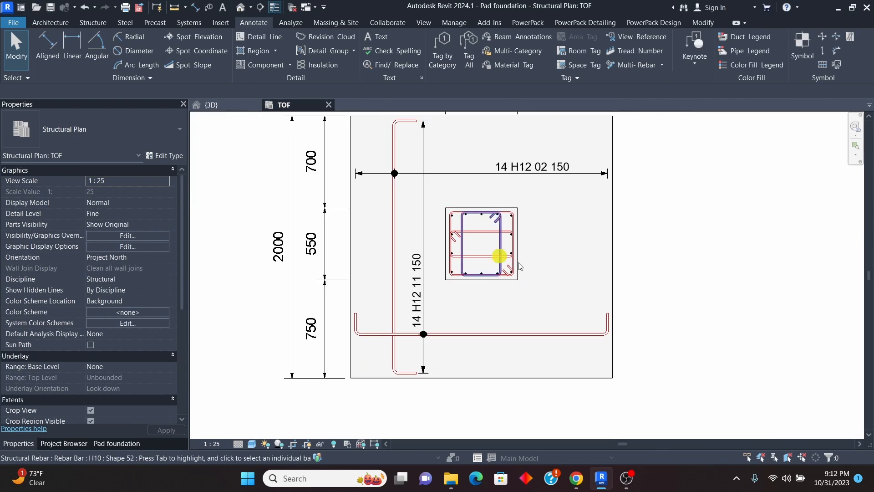
scroll(549, 234, "up", 4)
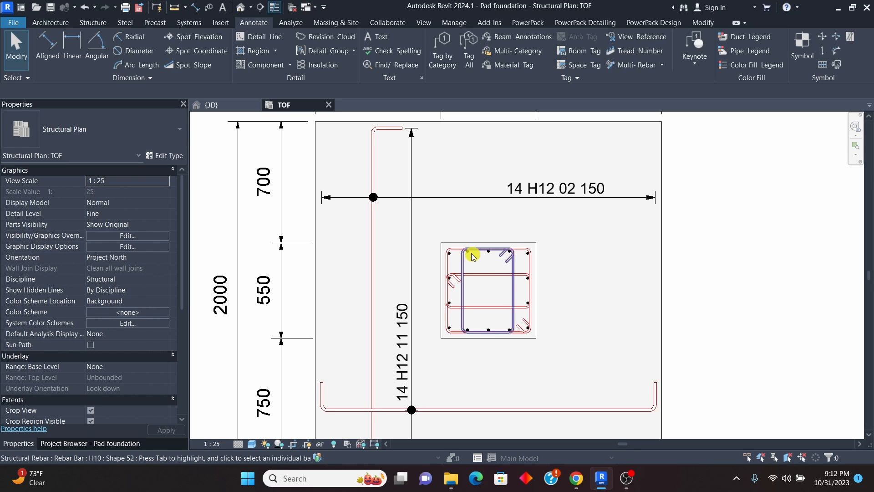
scroll(474, 255, "down", 1)
Step: Switch to the 3D view and compare the two reinforced foundations with the unreinforced one
left_click(218, 106)
scroll(610, 326, "down", 2)
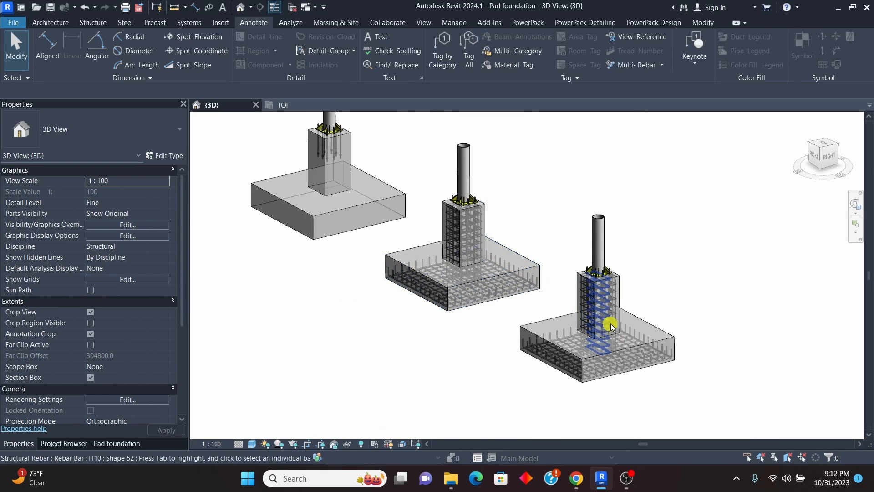
scroll(611, 319, "up", 3)
scroll(632, 326, "down", 4)
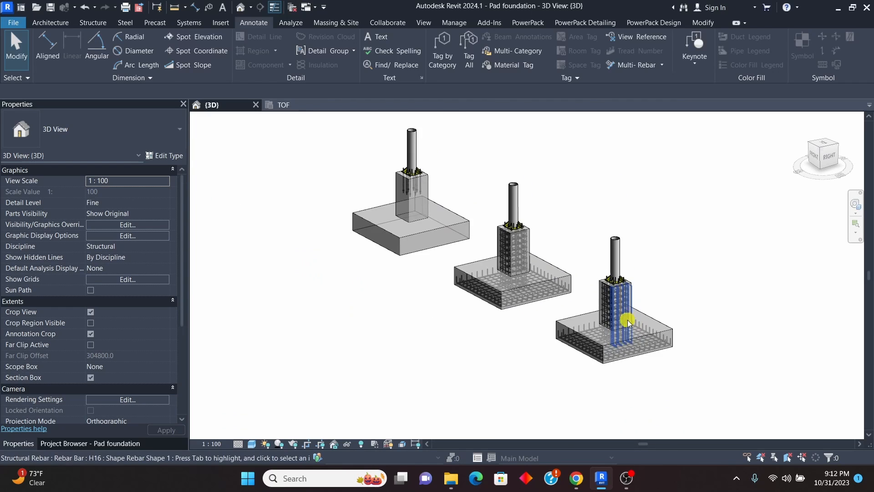
scroll(468, 232, "up", 2)
scroll(468, 232, "up", 2)
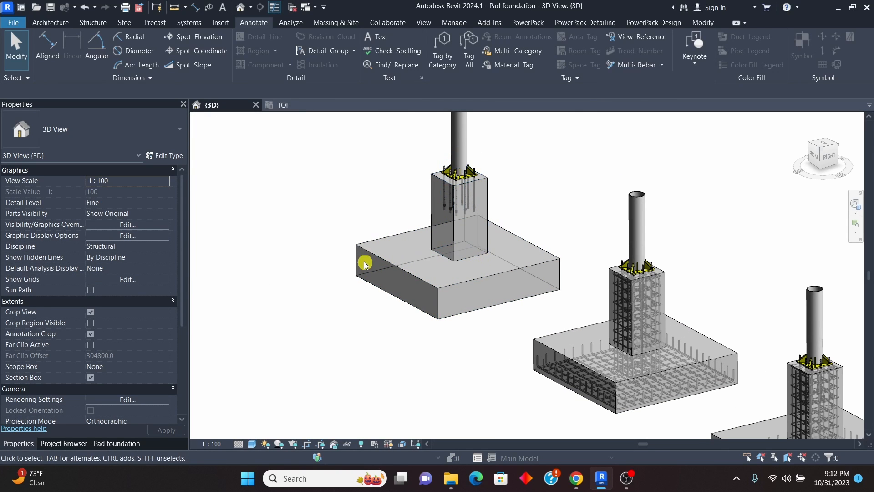
Step: Open the TOF plan and examine the footing without reinforcement beside the two detailed footings
left_click(283, 107)
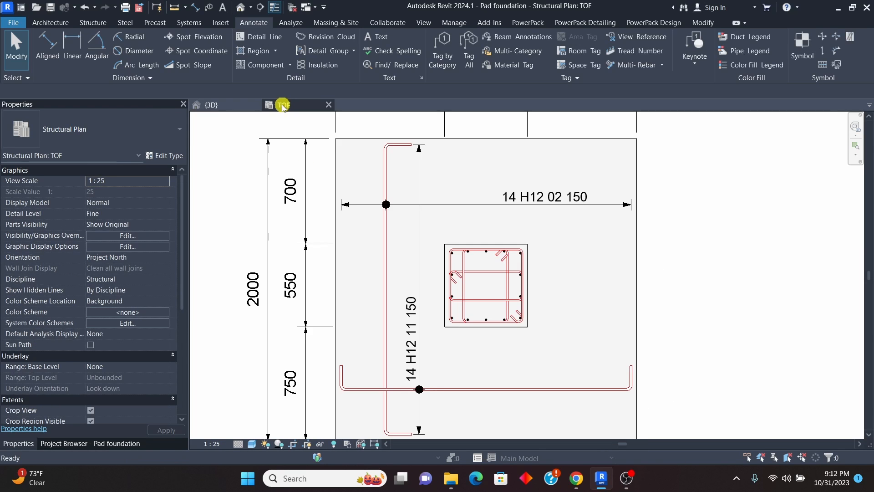
scroll(453, 258, "down", 5)
scroll(293, 266, "up", 5)
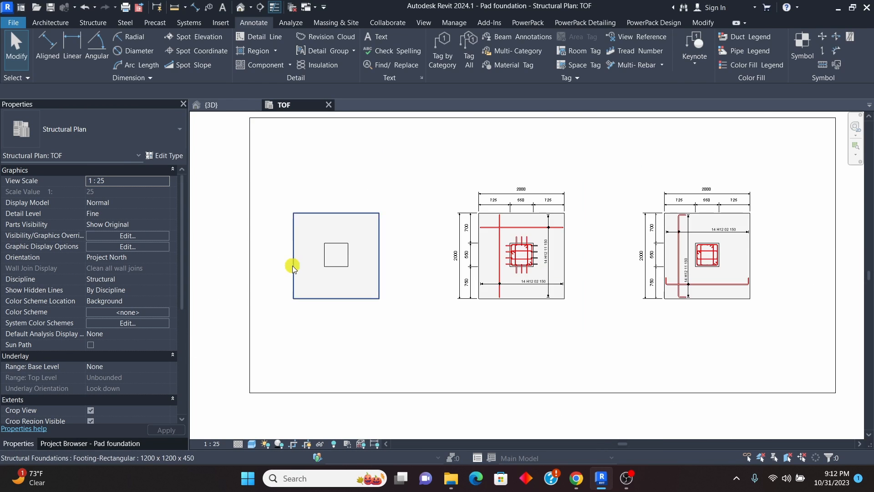
scroll(445, 211, "down", 2)
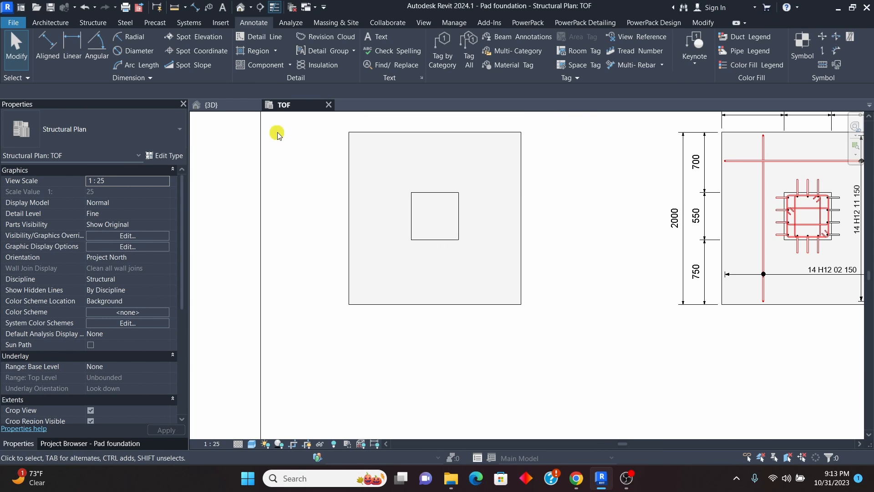
scroll(392, 236, "down", 2)
scroll(397, 236, "up", 3)
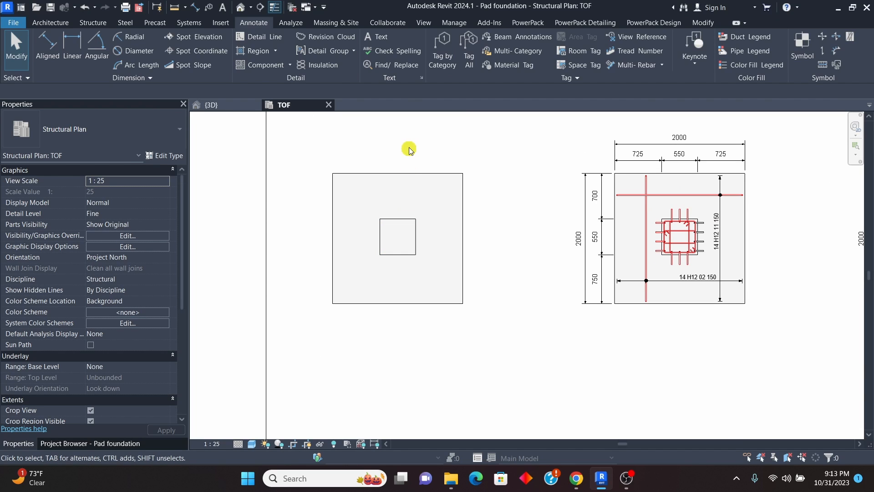
scroll(387, 229, "down", 2)
scroll(370, 225, "up", 1)
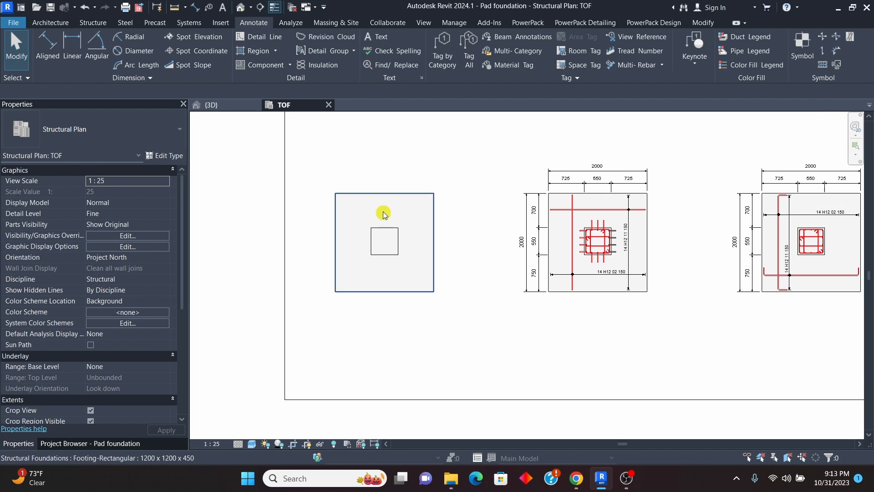
Step: Cut a Detail-type section vertically through the middle of the unreinforced footing, extending past both its edges
left_click(423, 22)
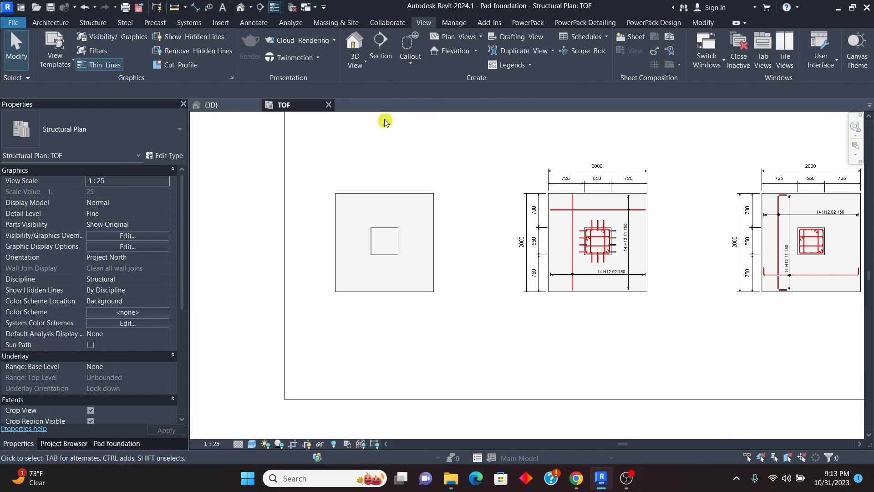
left_click(381, 49)
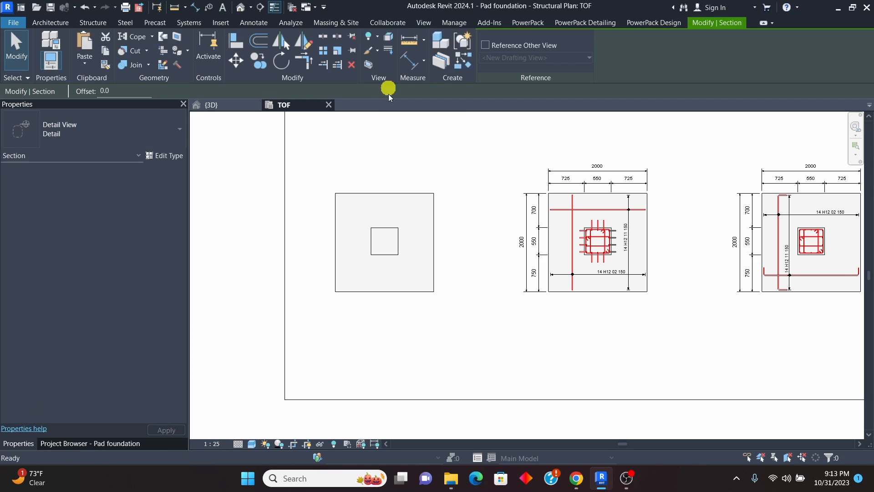
left_click(156, 129)
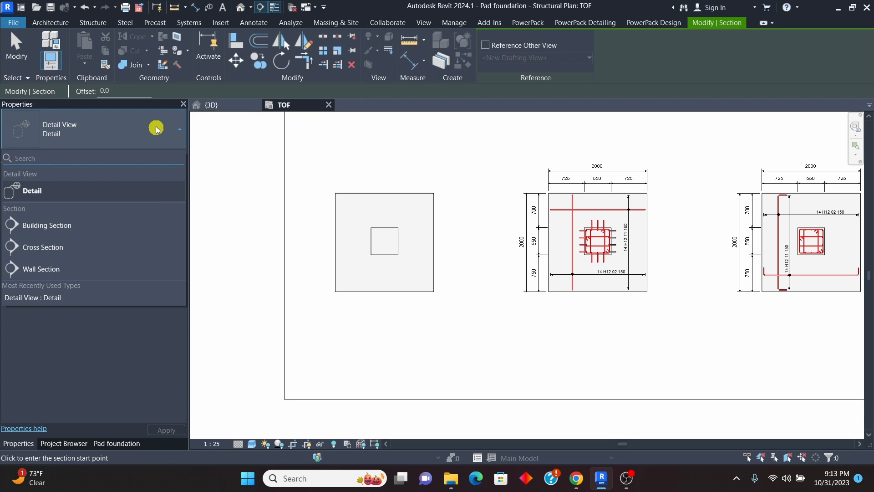
left_click(60, 190)
scroll(402, 230, "down", 2)
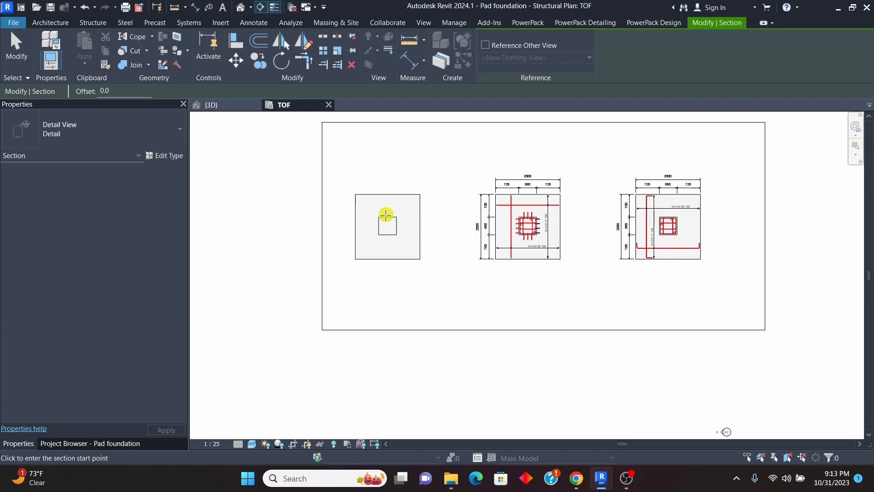
scroll(390, 214, "up", 4)
left_click(387, 161)
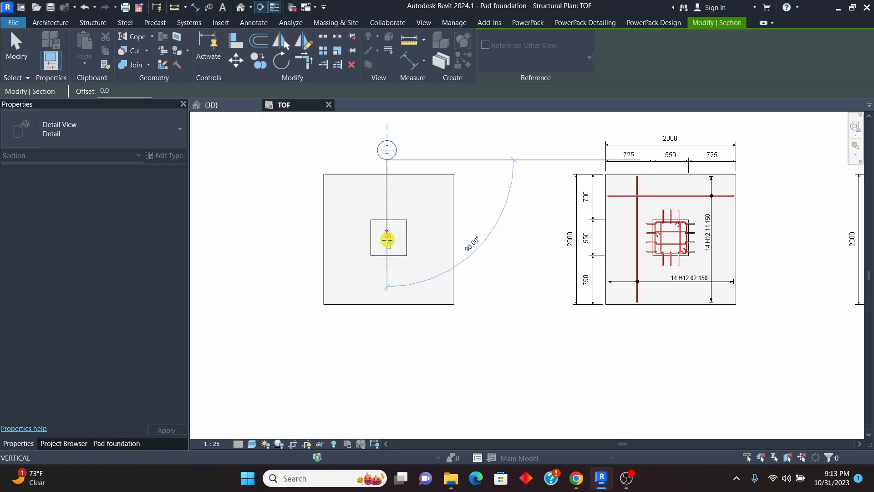
left_click(387, 319)
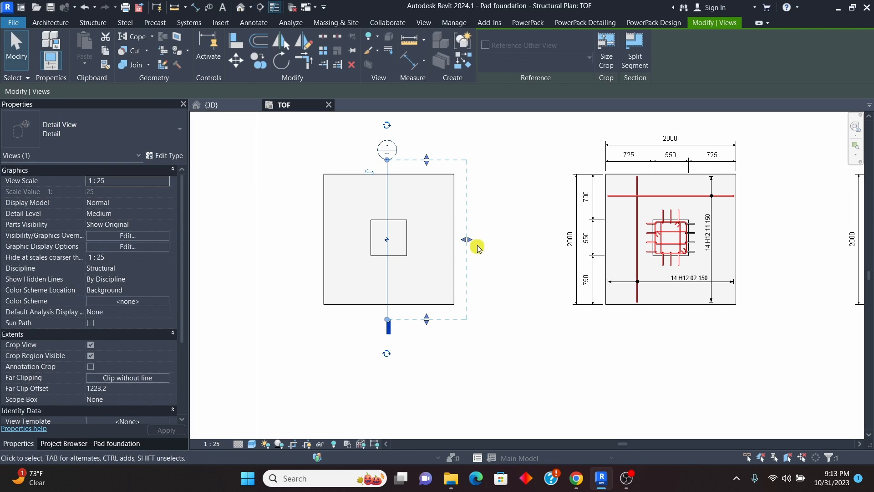
left_click(513, 244)
Step: Open the new section's view and resize its crop region to run from above Level 1 to just below the footing
double_click(387, 150)
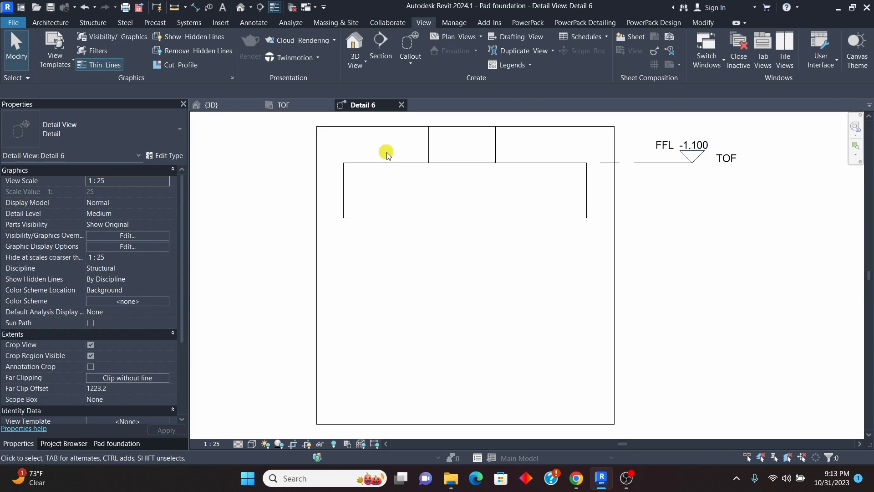
scroll(436, 252, "down", 2)
scroll(462, 270, "down", 1)
left_click(515, 266)
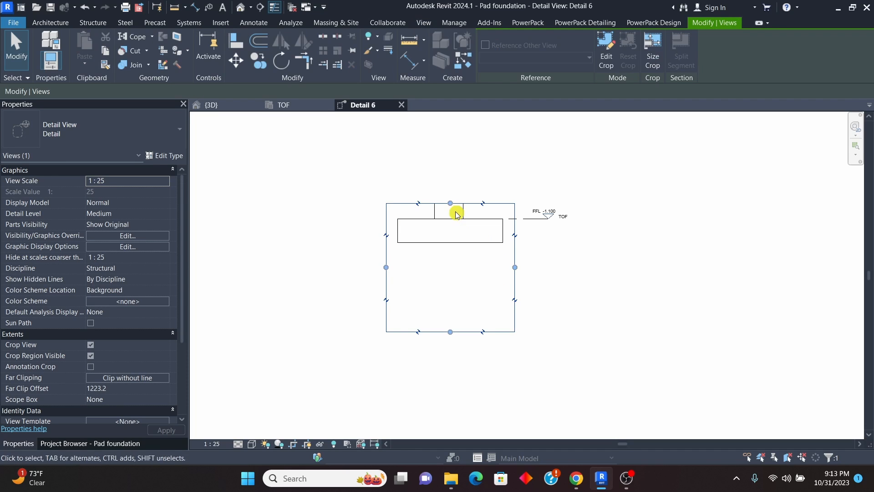
left_click_drag(450, 204, 450, 139)
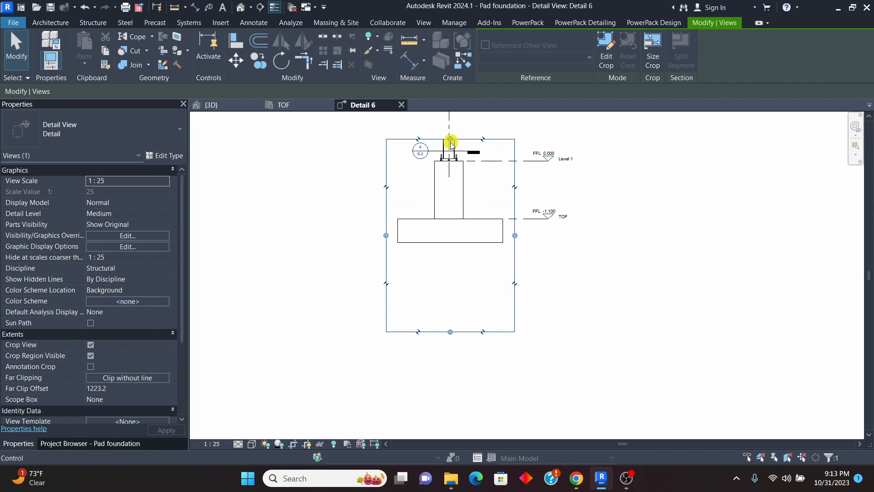
left_click_drag(449, 333, 455, 261)
scroll(441, 238, "up", 5)
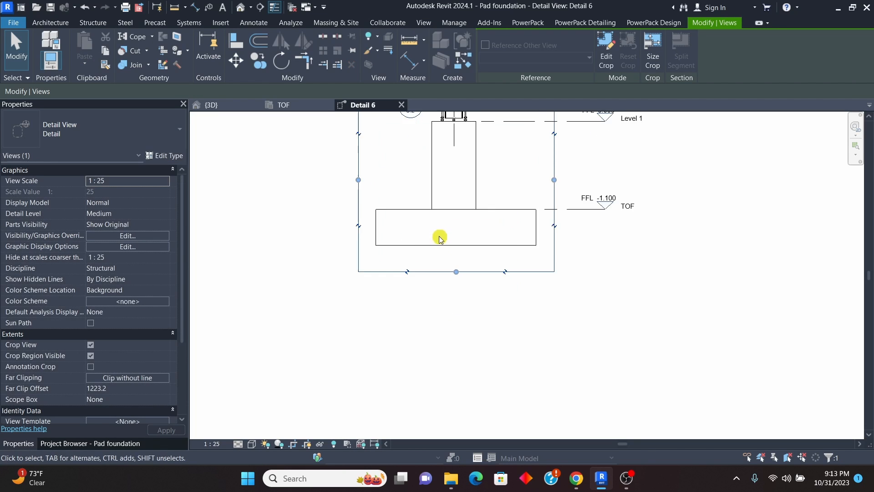
scroll(425, 316, "down", 4)
scroll(413, 235, "up", 2)
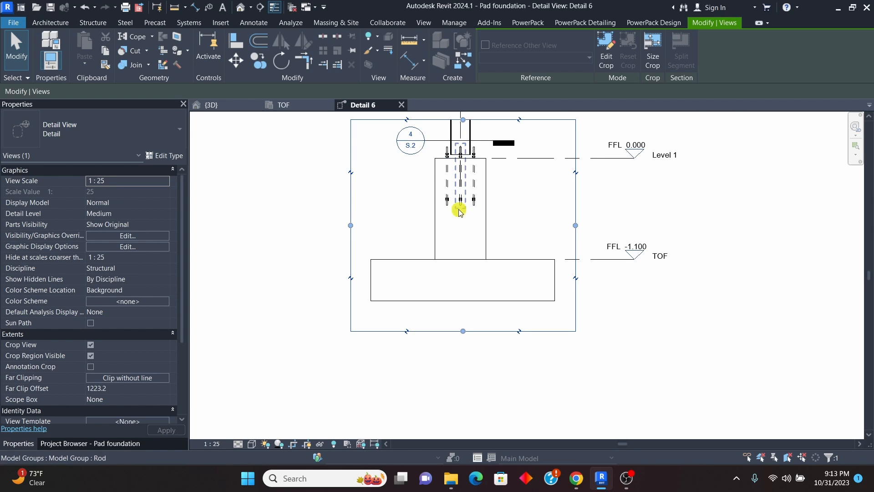
scroll(433, 303, "up", 2)
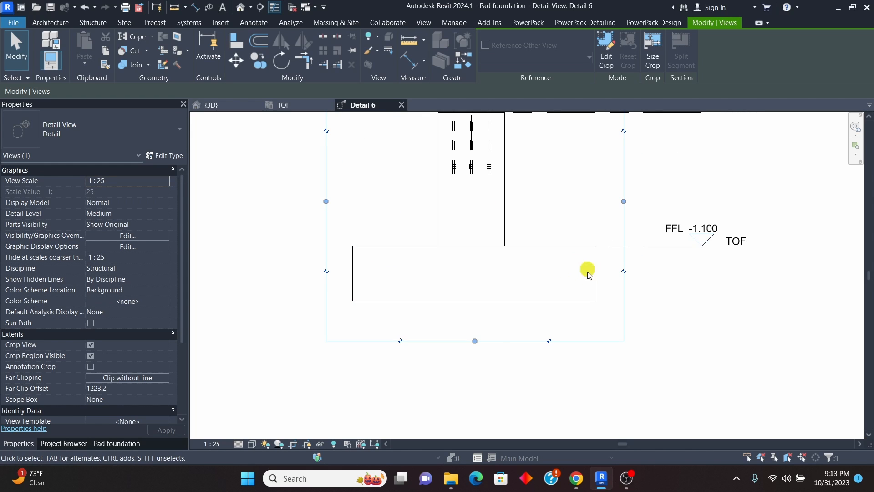
Step: Place a single shape 21 rebar in the footing pad, with its legs pointing upward
left_click(494, 301)
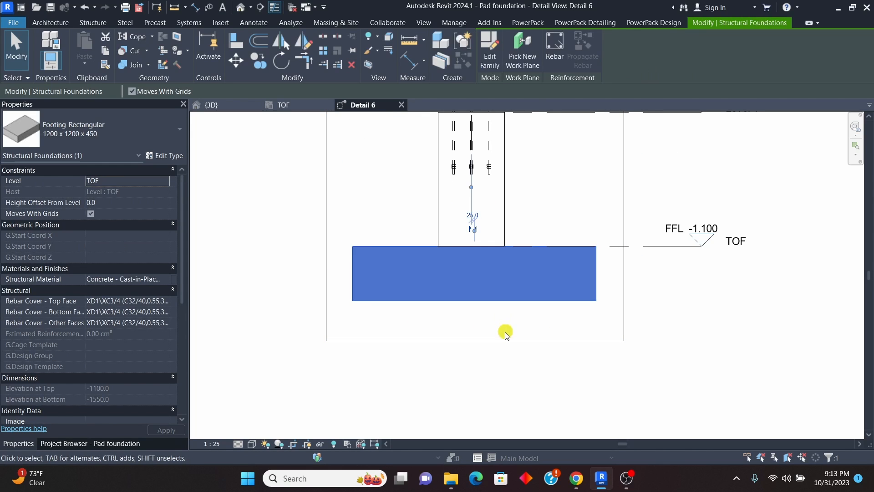
left_click(555, 47)
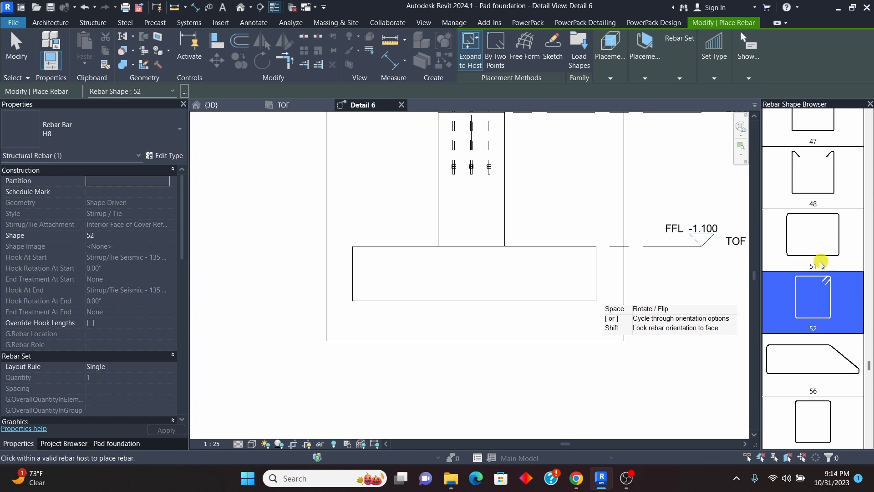
scroll(820, 273, "down", 3)
scroll(818, 255, "up", 10)
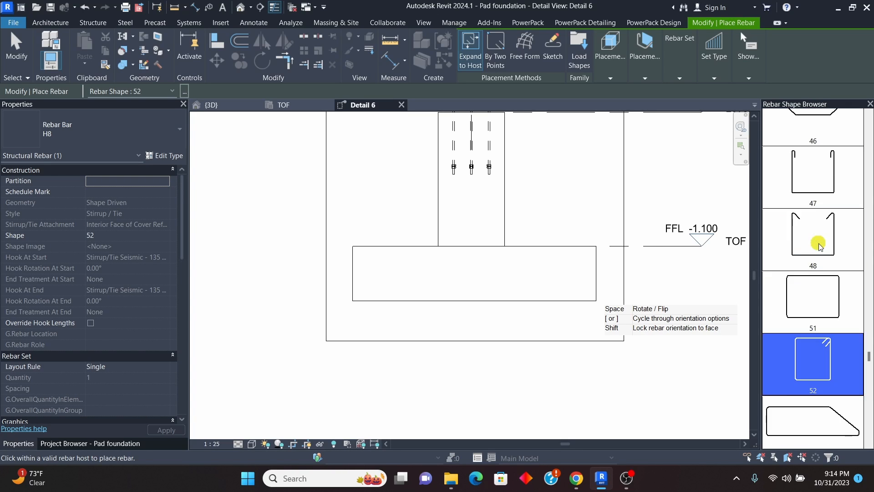
scroll(822, 254, "up", 5)
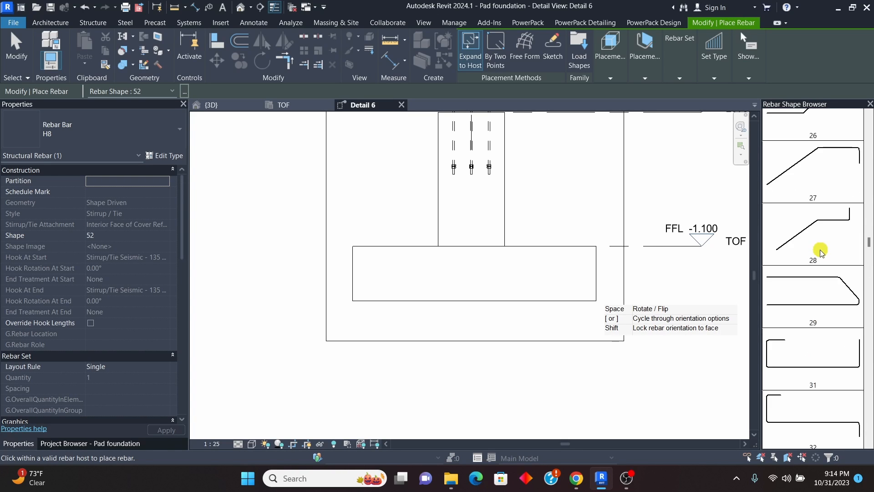
scroll(822, 258, "up", 2)
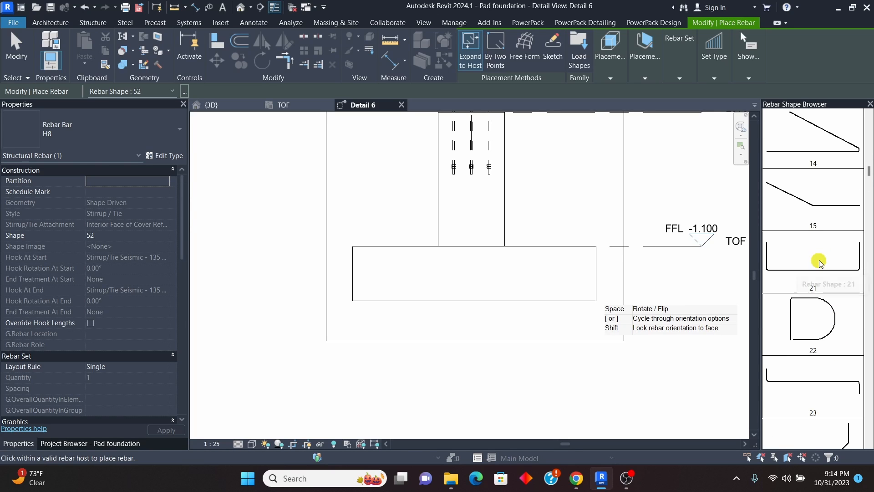
left_click(830, 288)
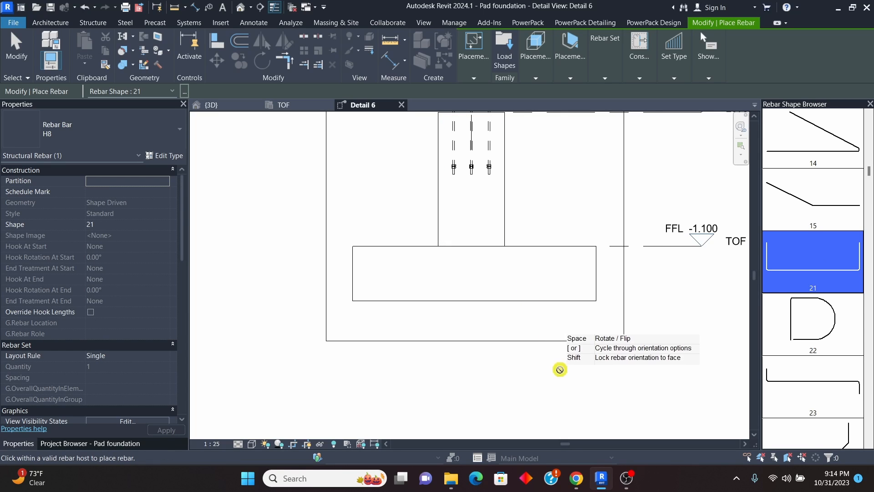
left_click(572, 80)
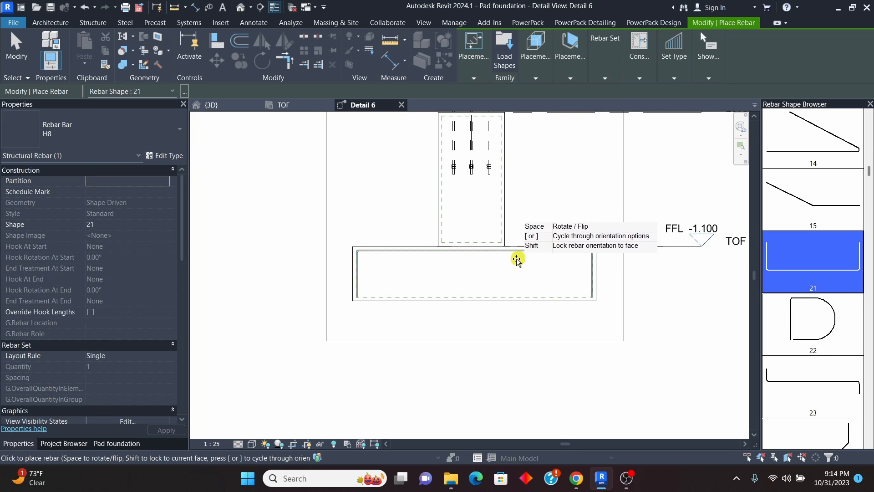
left_click(513, 290)
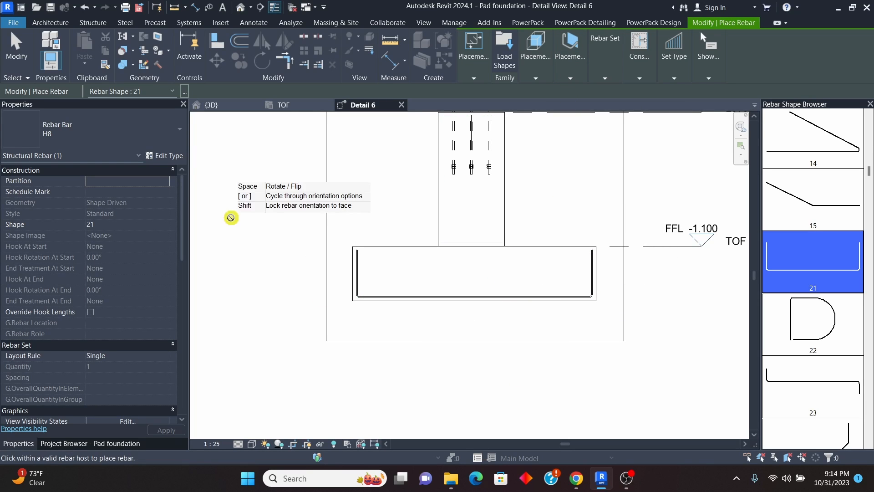
left_click(10, 45)
Step: Change the placed U-shaped bar in the footing pad to bar type H16
scroll(393, 328, "up", 4)
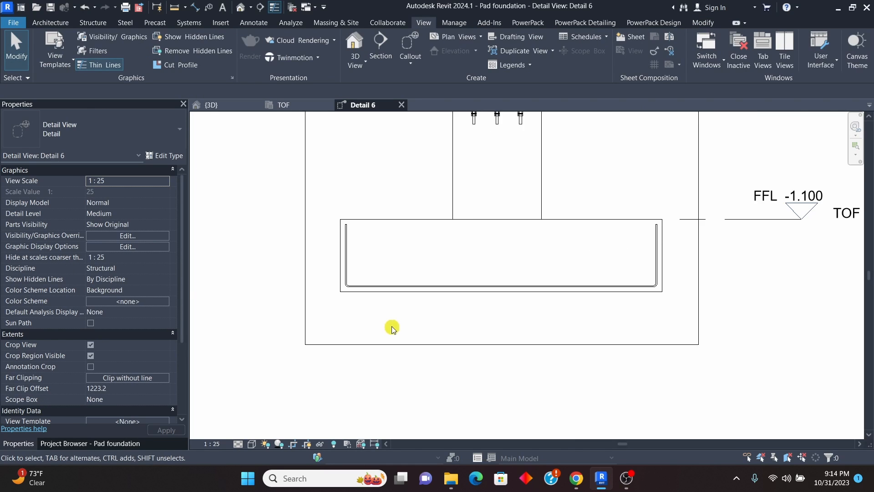
left_click(397, 279)
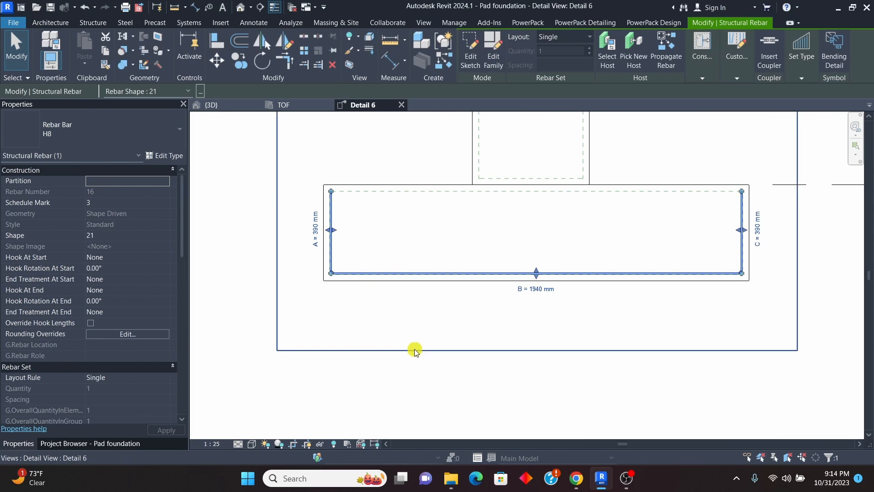
scroll(389, 307, "down", 1)
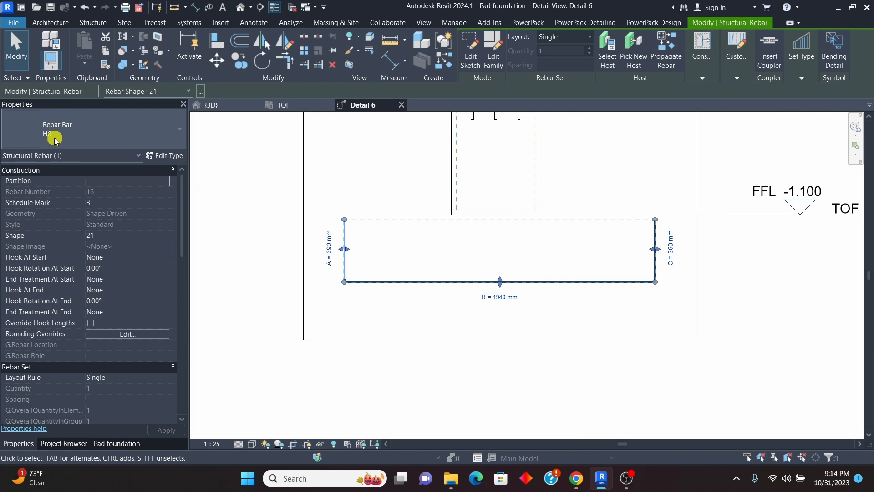
left_click(164, 134)
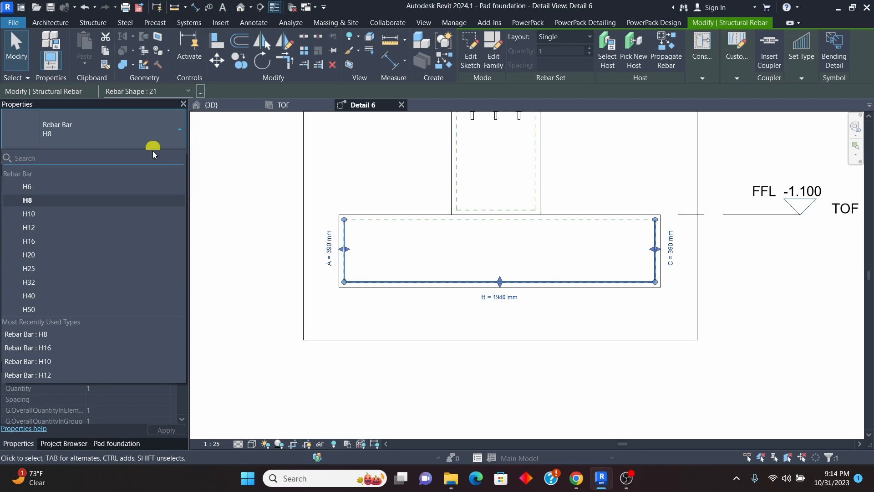
left_click(31, 242)
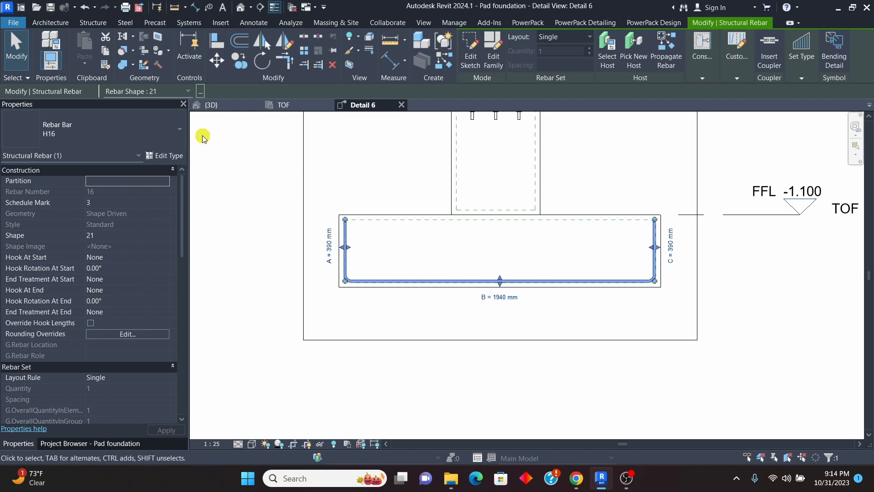
left_click(88, 447)
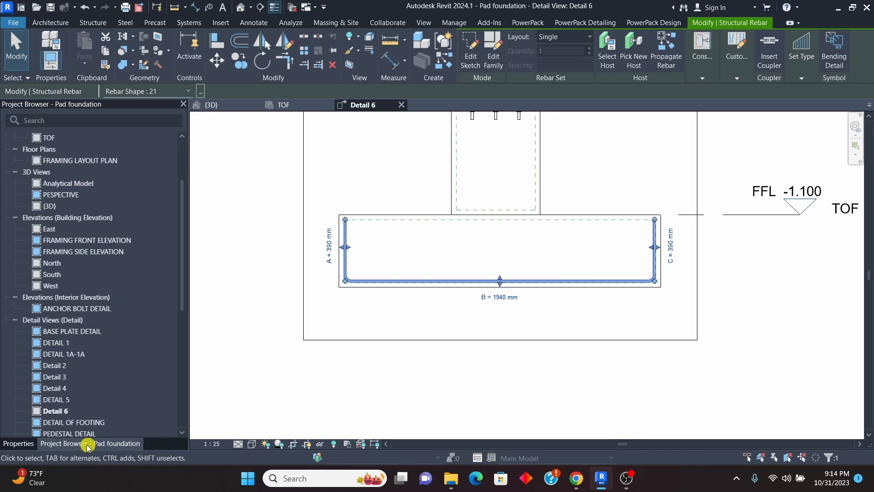
left_click(27, 444)
left_click(57, 444)
left_click(34, 444)
left_click(55, 444)
left_click(20, 444)
left_click(64, 444)
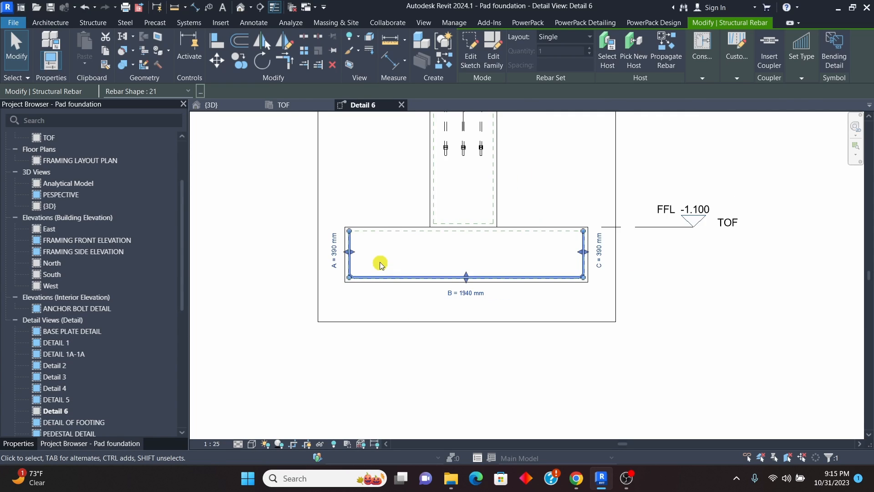
Step: Set leg A of the footing's U-shaped bar to 200 mm
scroll(386, 261, "up", 3)
scroll(345, 286, "down", 3)
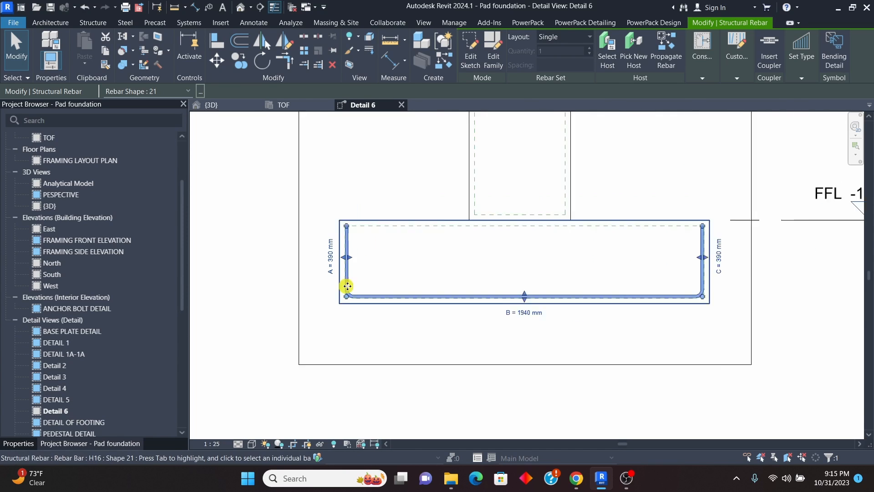
scroll(309, 273, "up", 2)
left_click(347, 264)
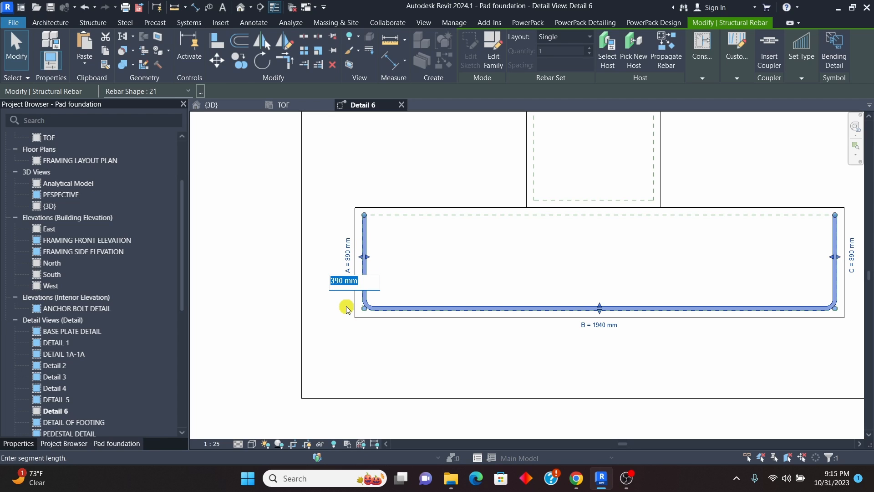
type("200")
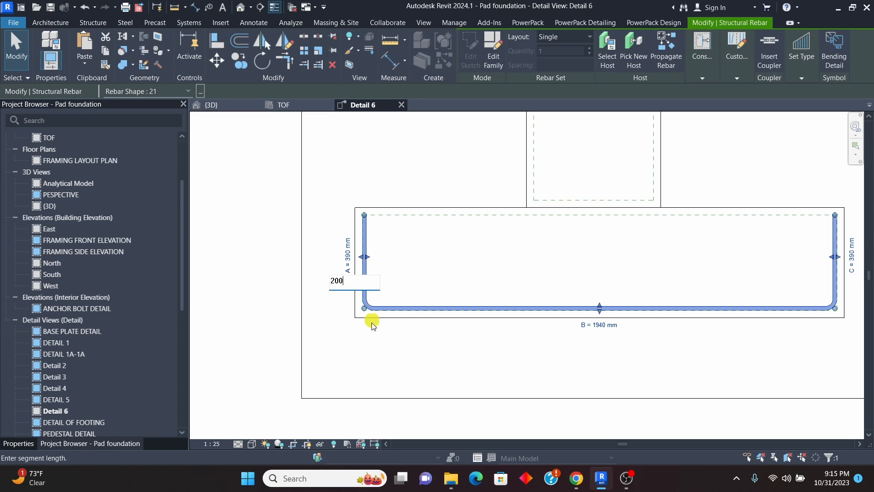
key("Return")
scroll(311, 286, "down", 2)
left_click(561, 337)
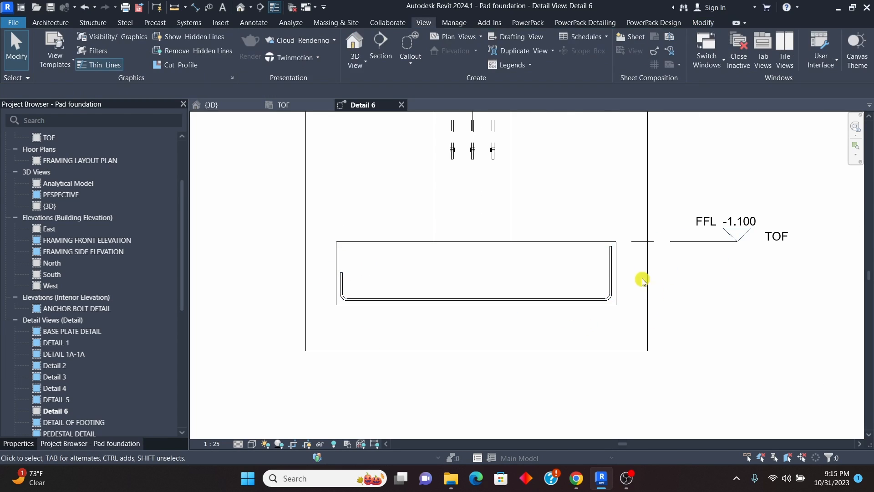
Step: Set leg C of the footing's U-shaped bar to 200 mm
scroll(639, 276, "up", 2)
left_click(588, 268)
left_click(606, 269)
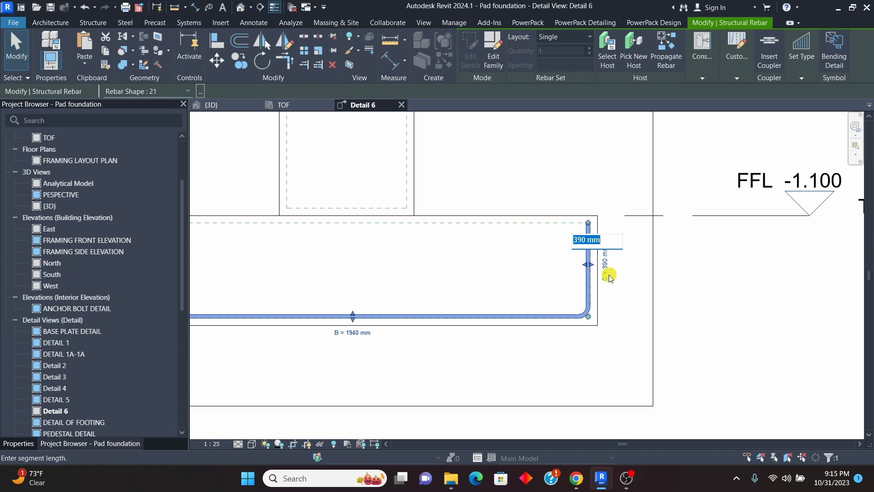
type("200")
key("Return")
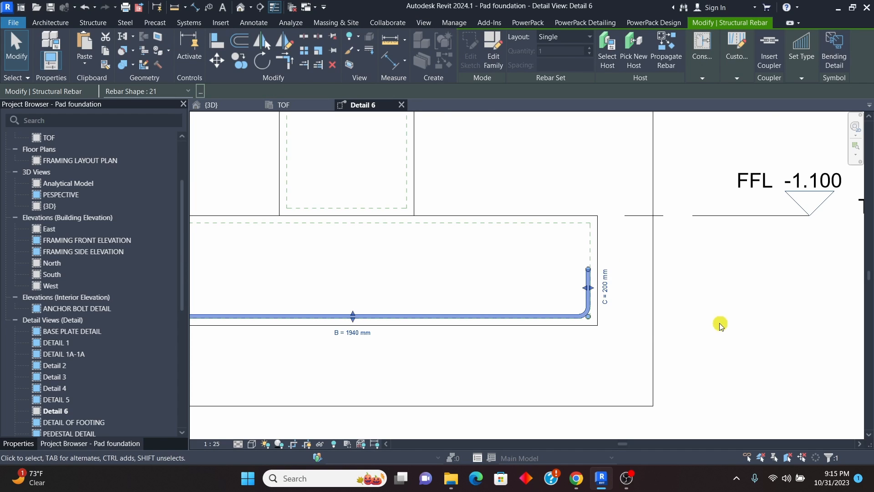
scroll(643, 302, "down", 2)
left_click(693, 316)
scroll(538, 287, "up", 2)
scroll(537, 286, "down", 2)
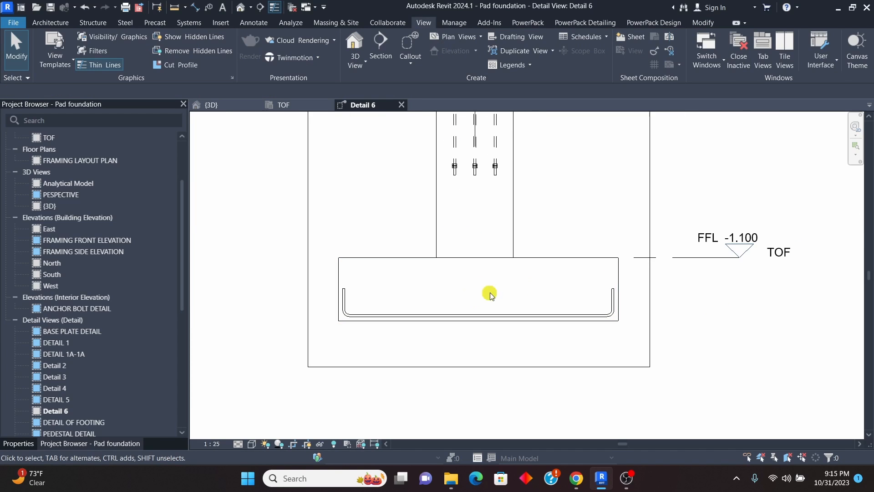
Step: Create a similar H16 shape 21 bar running perpendicular to the existing U-shaped bar, placed once along the footing's bottom cover
scroll(515, 299, "up", 2)
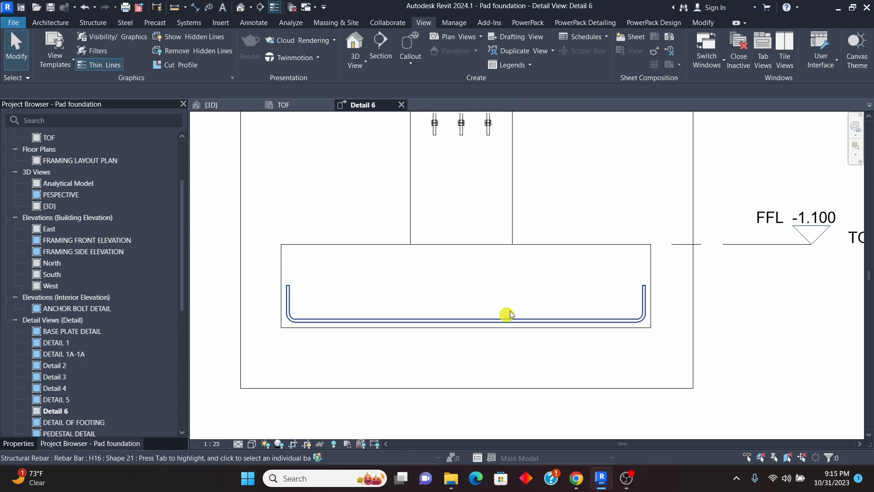
scroll(460, 303, "up", 1)
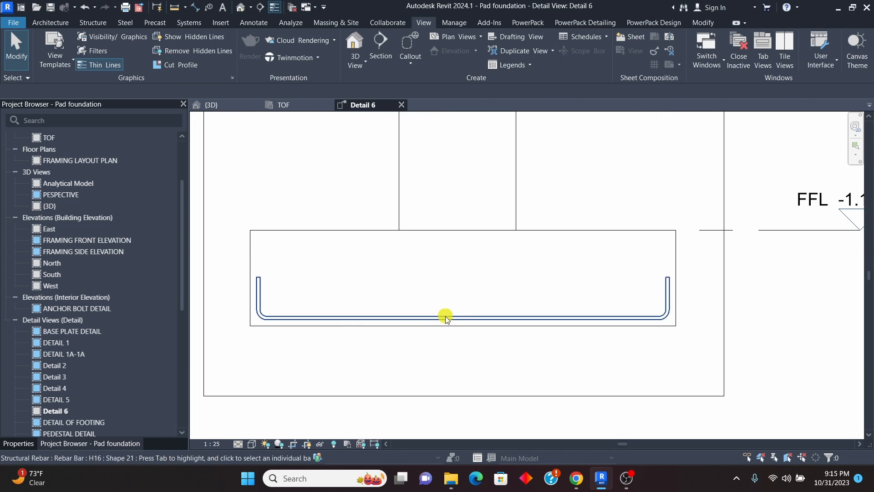
left_click(447, 314)
right_click(439, 269)
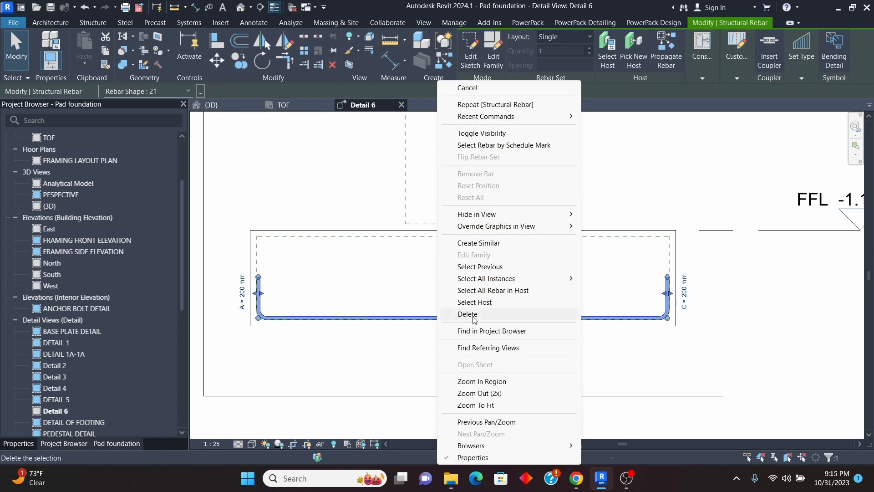
left_click(479, 244)
left_click(528, 142)
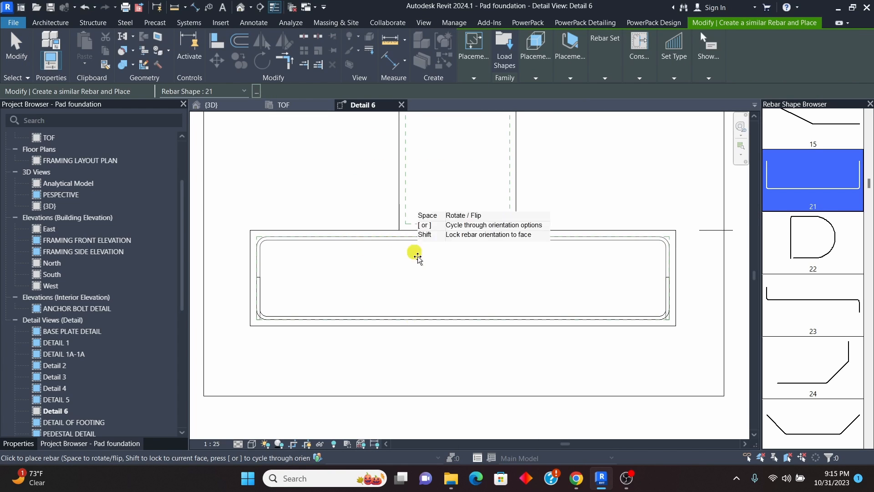
left_click(570, 78)
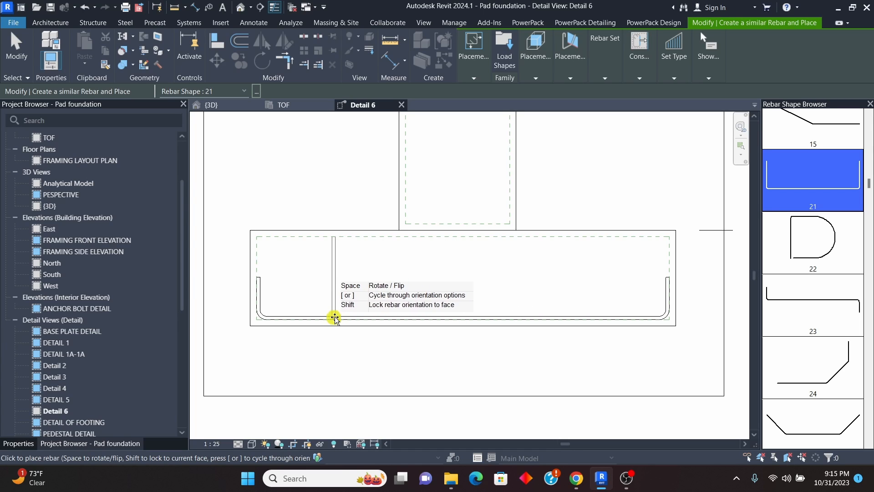
left_click(438, 311)
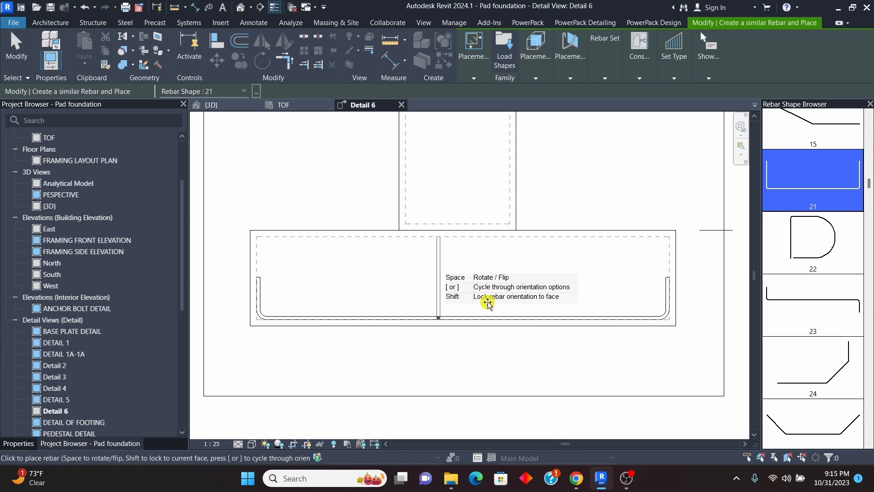
left_click(15, 56)
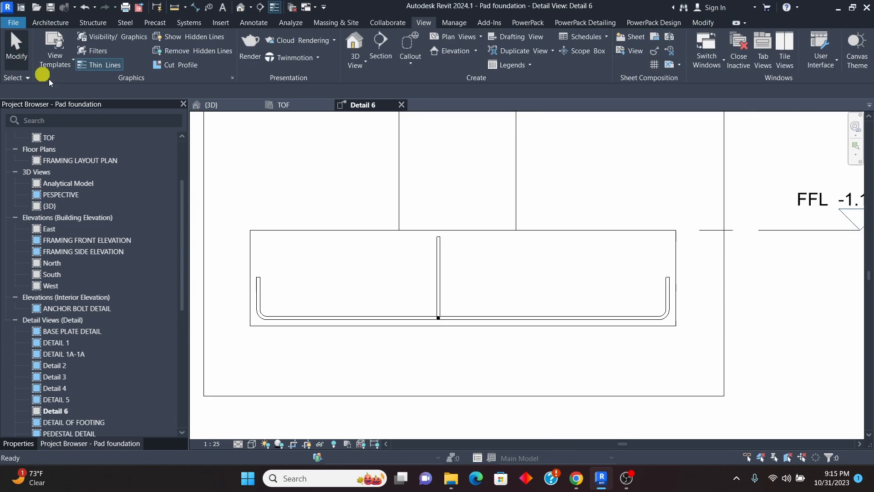
Step: Distribute the new crosswise bar across the footing with the Maximum Spacing layout at 100 mm
scroll(416, 298, "up", 4)
left_click(450, 292)
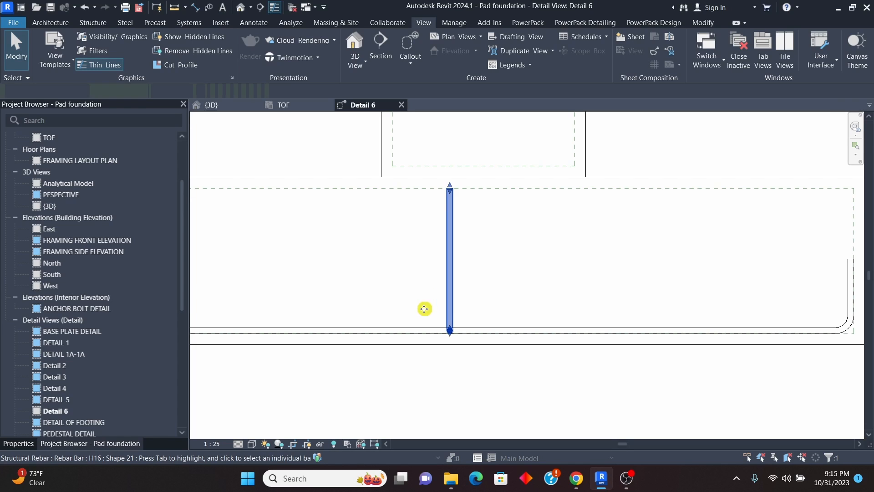
scroll(423, 305, "down", 3)
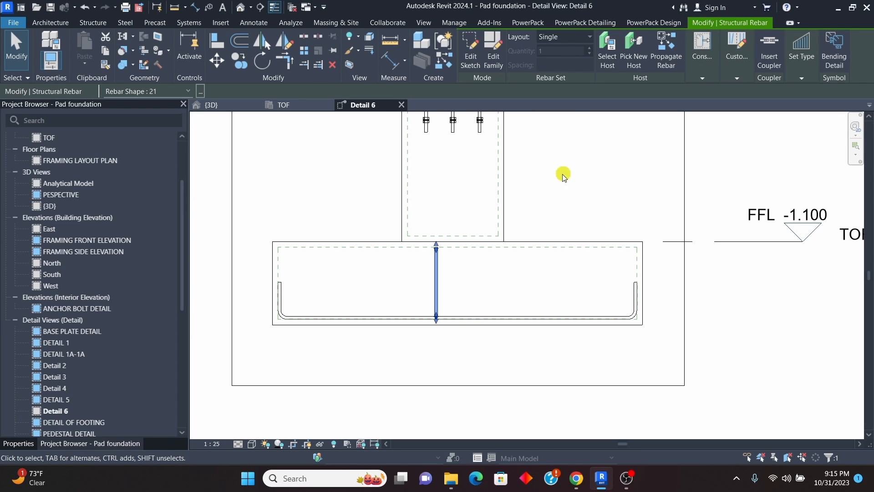
left_click(590, 37)
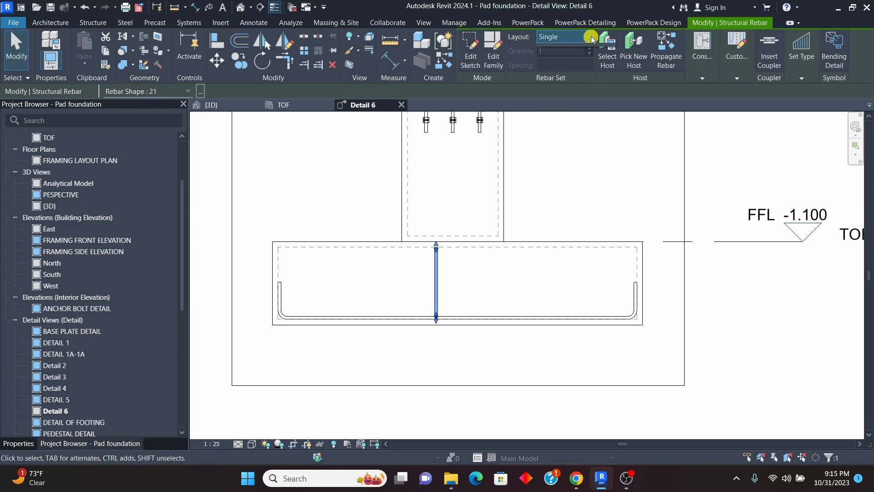
left_click(564, 75)
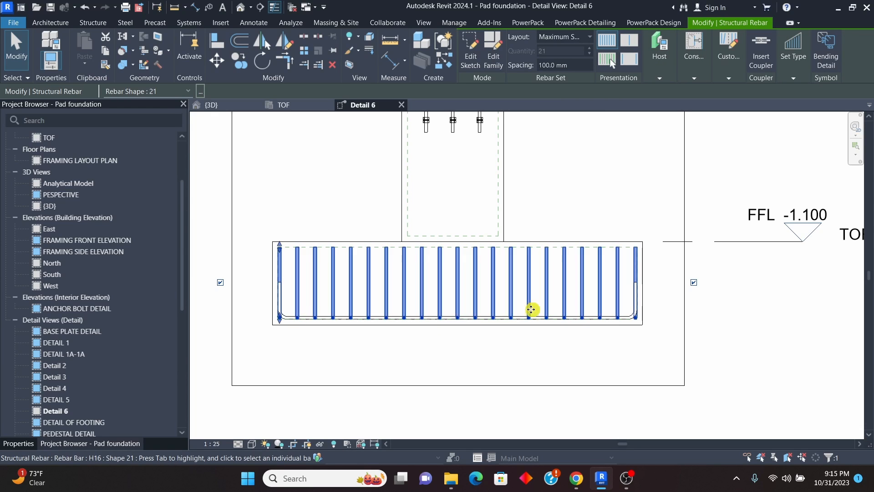
scroll(531, 307, "down", 3)
scroll(543, 319, "up", 2)
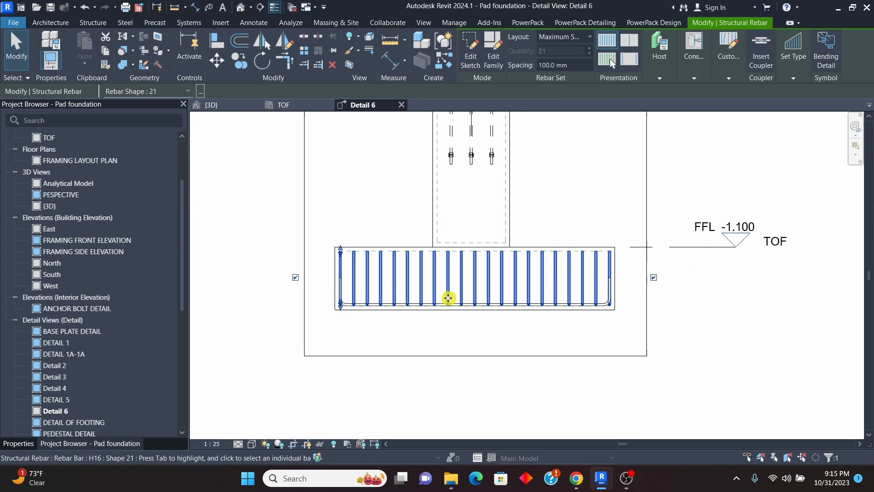
left_click(583, 193)
Step: Examine how the crosswise bar set's bars and upright legs appear across the footing in the section
scroll(560, 292, "up", 2)
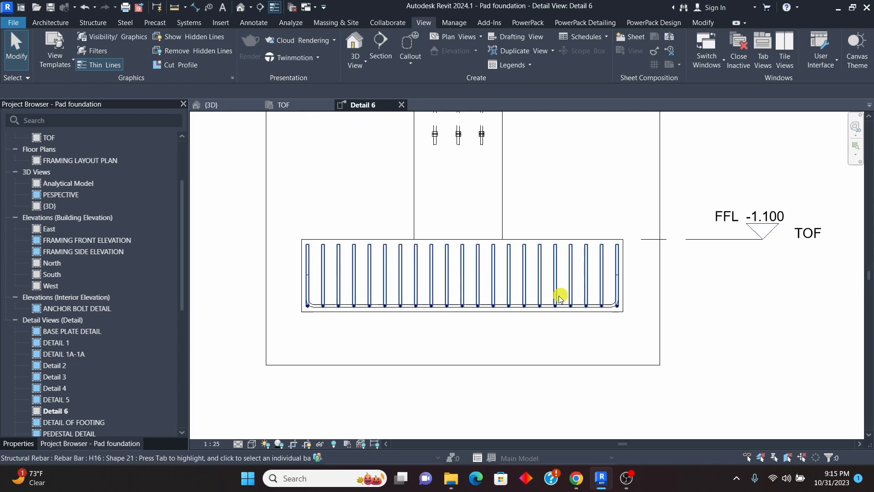
left_click(515, 301)
scroll(515, 301, "down", 2)
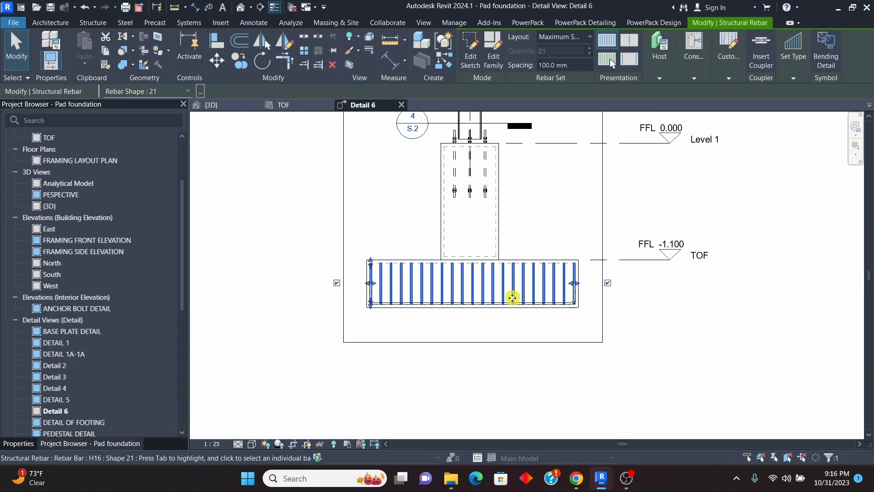
scroll(519, 298, "up", 2)
scroll(530, 297, "down", 2)
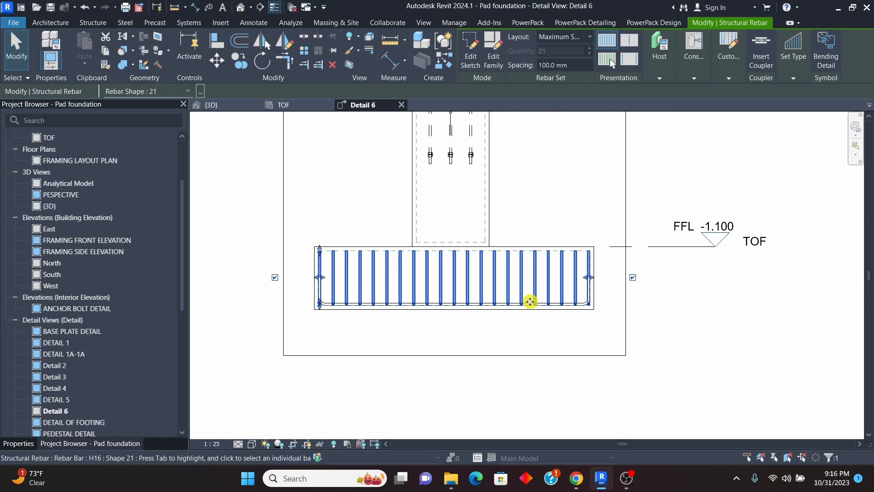
left_click(574, 195)
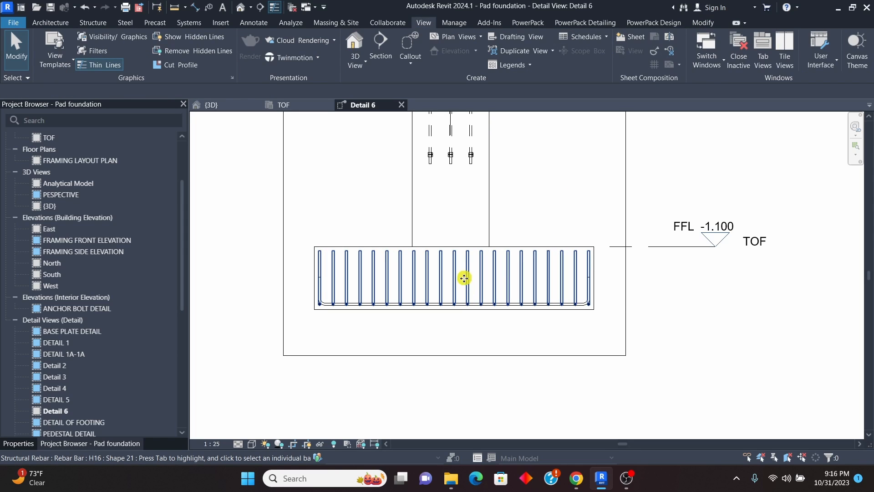
left_click(492, 298)
scroll(488, 283, "down", 3)
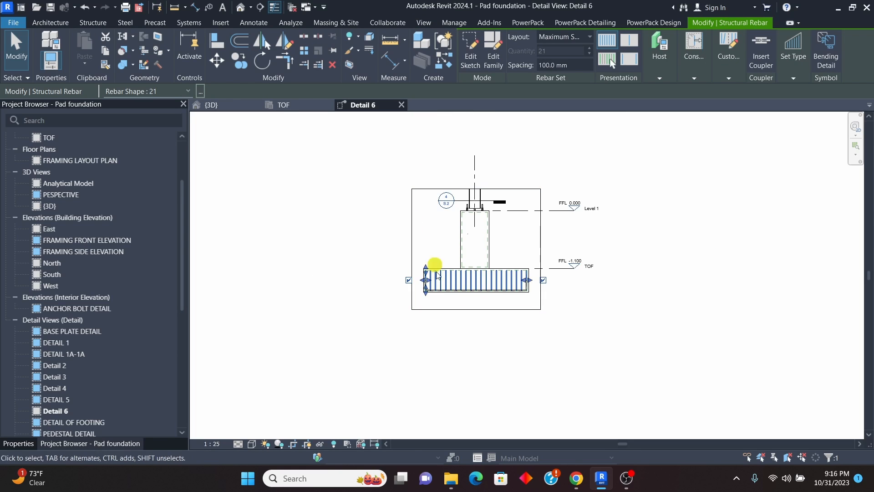
scroll(499, 286, "up", 3)
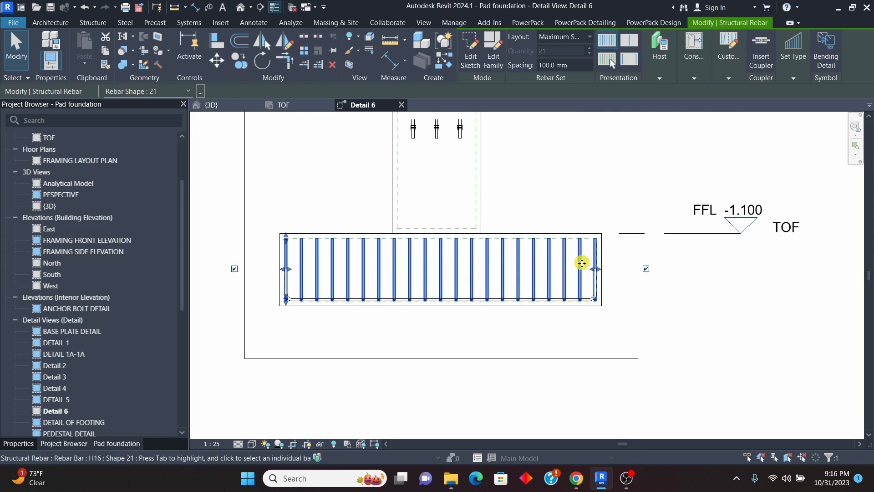
scroll(492, 306, "down", 1)
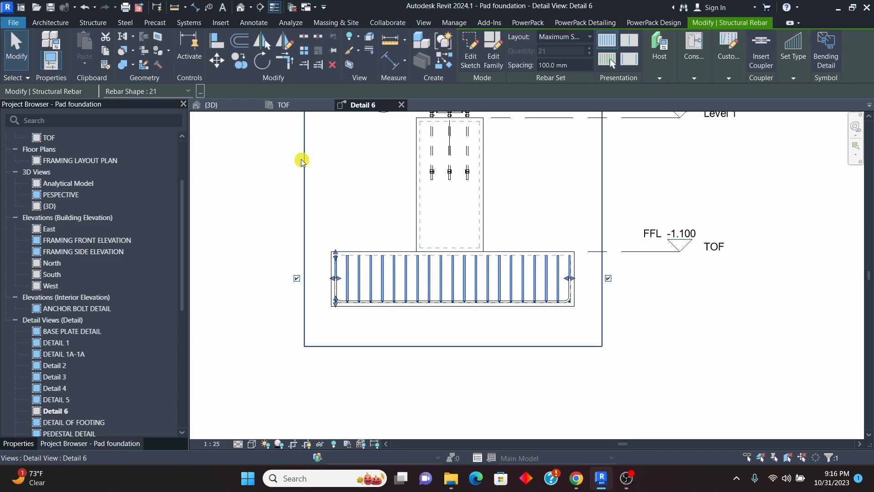
Step: In the TOF plan, shorten the Detail 6 section's view depth to end inside the footing pad, and return to Detail 6
left_click(285, 105)
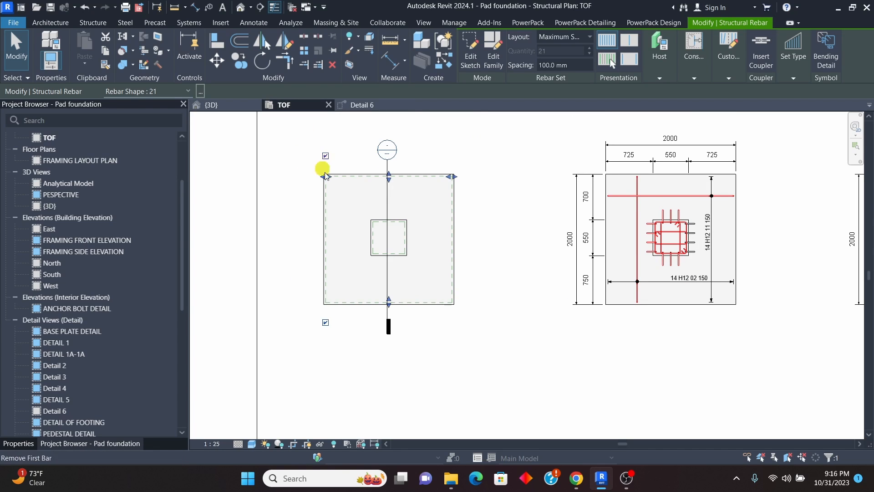
left_click(387, 184)
left_click_drag(463, 240, 415, 234)
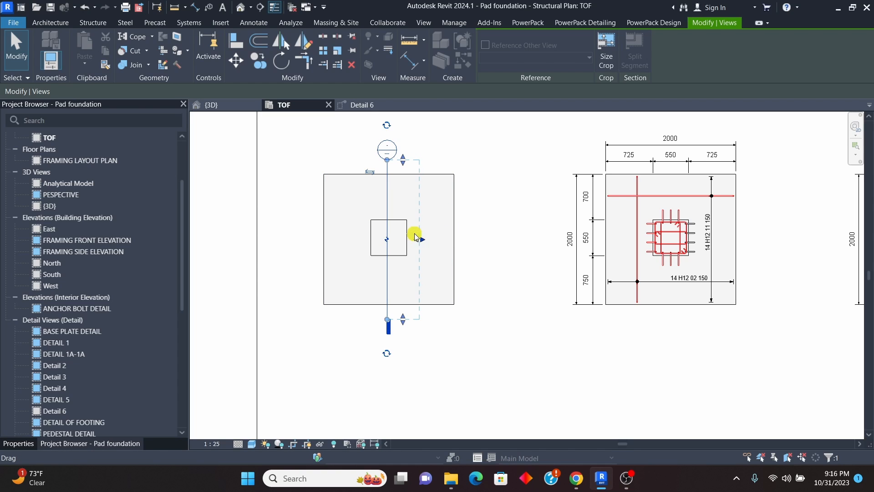
left_click(363, 107)
scroll(370, 305, "up", 6)
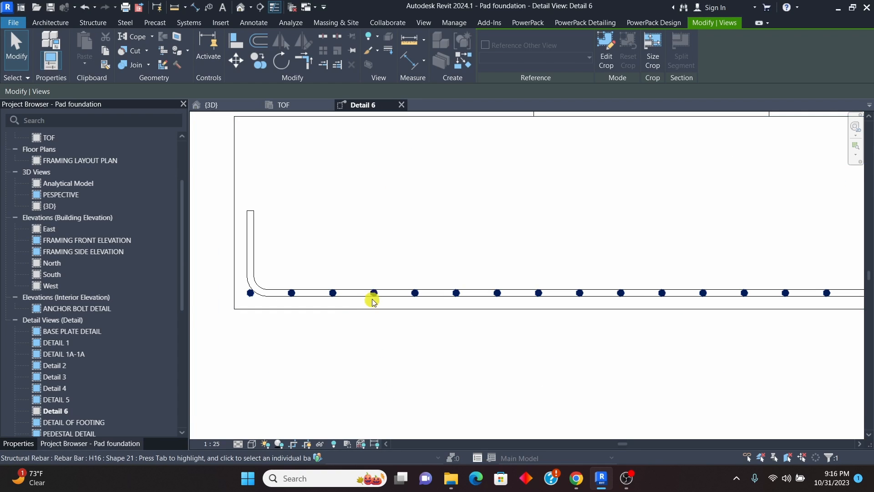
Step: Edit the crosswise bar set's constraints so its Bar Segment 2 is constrained to the footing's bottom face
left_click(373, 296)
scroll(370, 291, "down", 3)
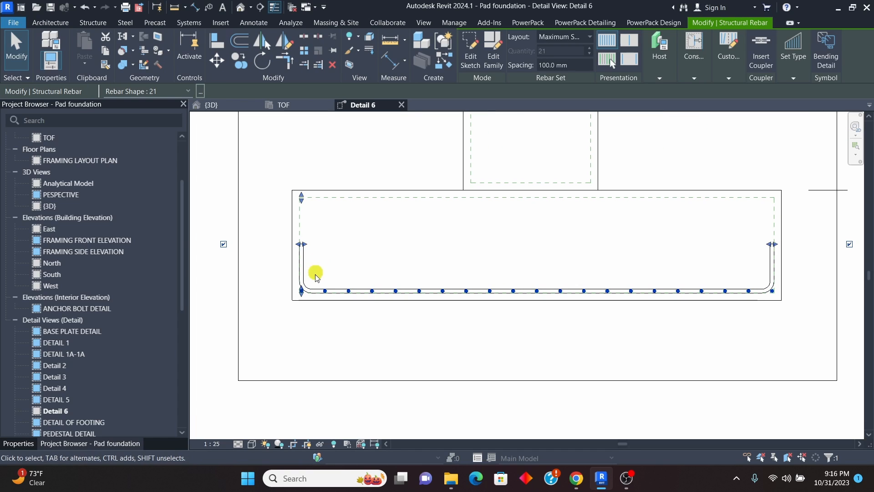
scroll(441, 317, "down", 1)
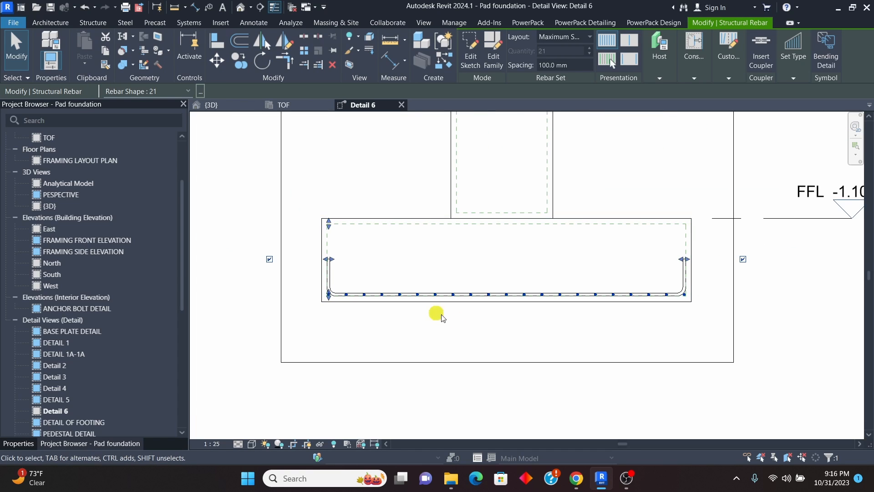
scroll(703, 292, "up", 2)
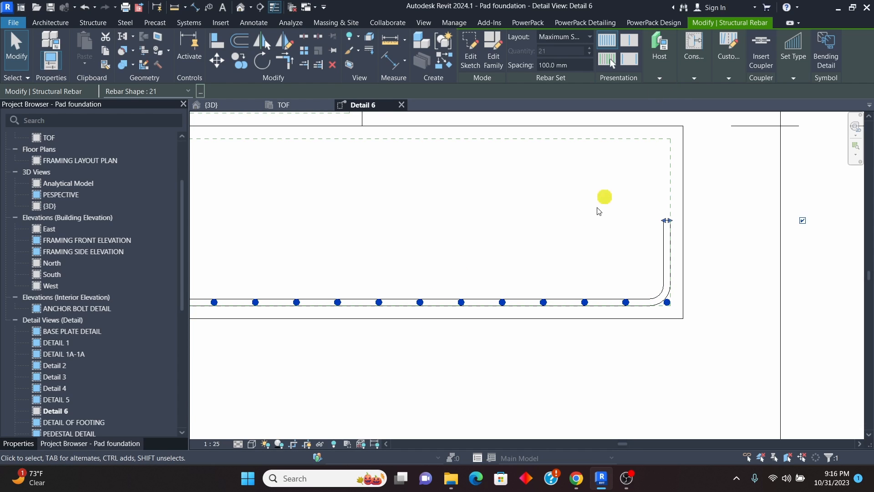
scroll(501, 279, "down", 1)
left_click(694, 79)
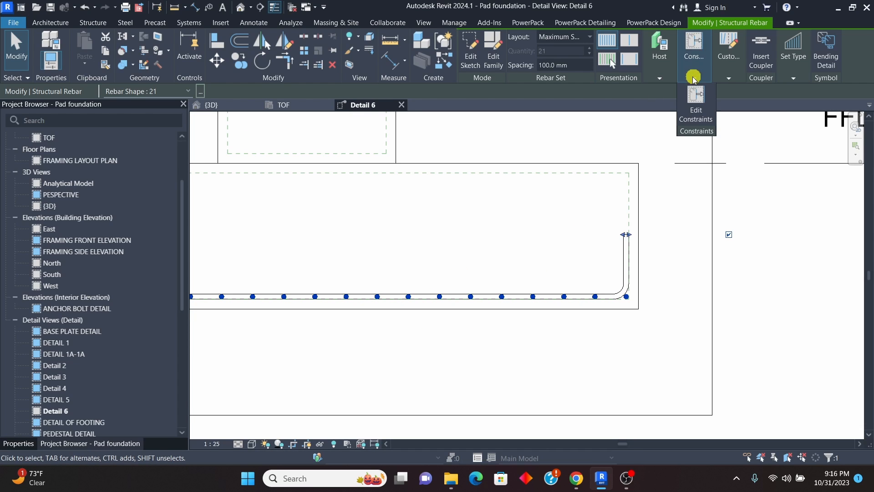
left_click(696, 101)
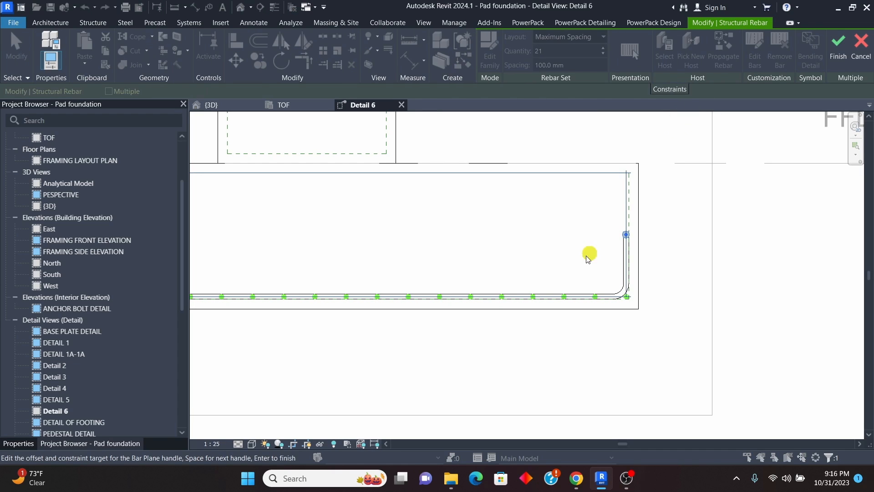
scroll(400, 302, "up", 5)
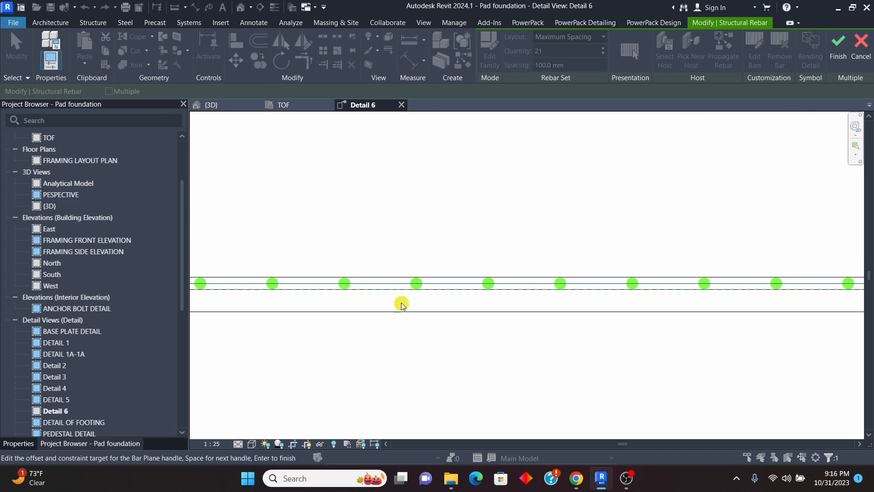
left_click(459, 279)
scroll(473, 312, "down", 1)
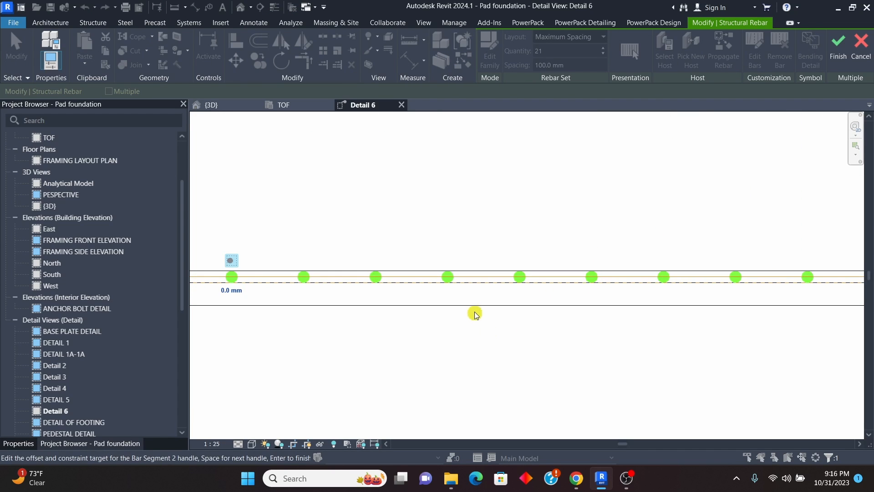
scroll(428, 326, "down", 3)
scroll(389, 309, "up", 3)
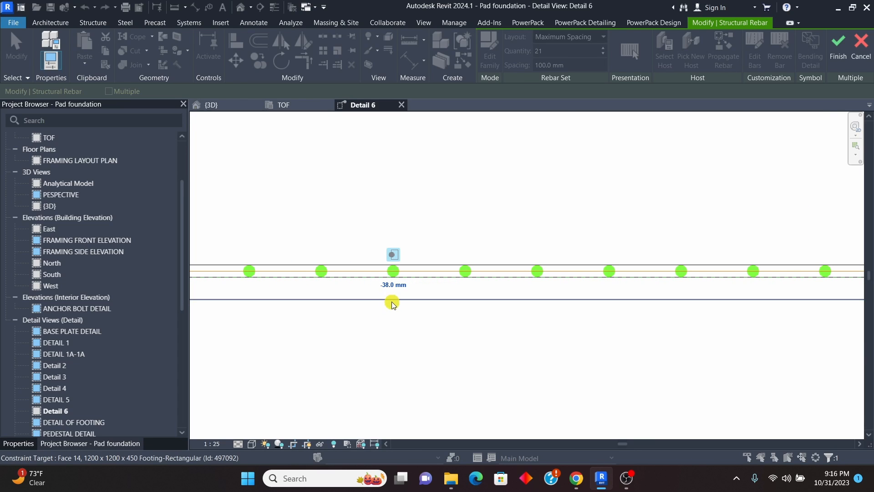
scroll(394, 312, "down", 2)
scroll(410, 314, "up", 2)
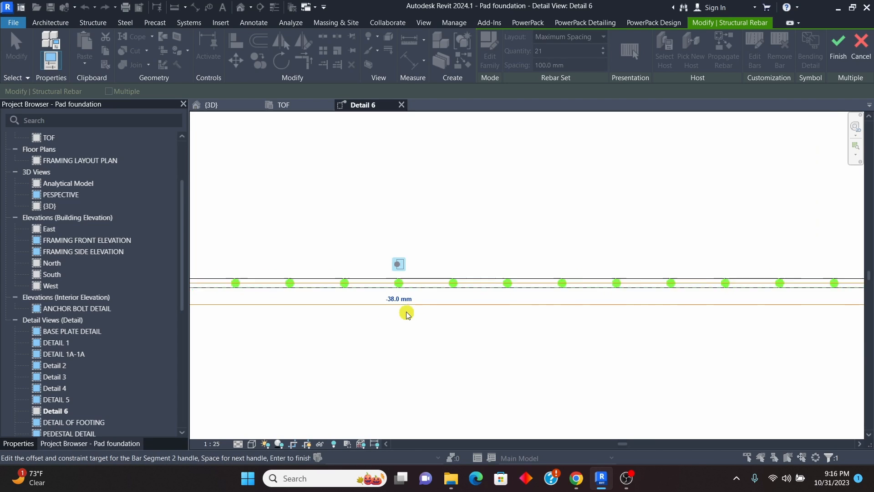
Step: Try a 0 mm offset of Bar Segment 2 from the footing's bottom face, and set the offset to -50 mm
left_click(390, 283)
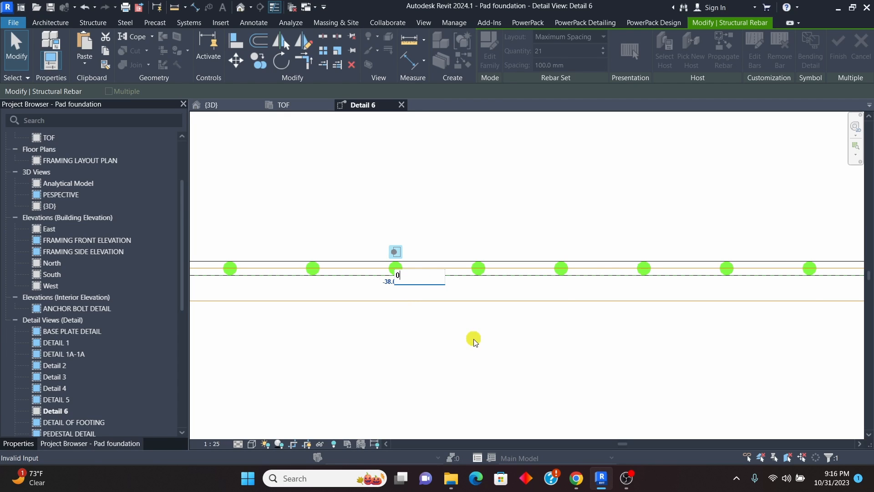
key("Return")
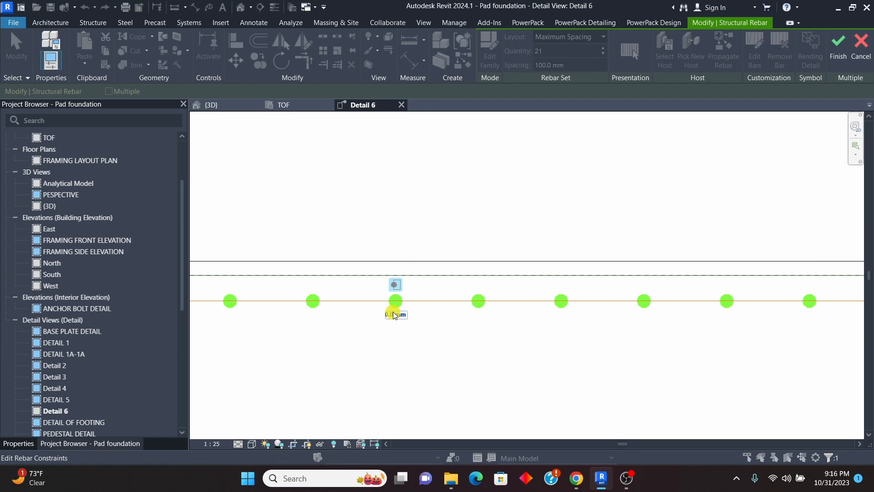
left_click(402, 321)
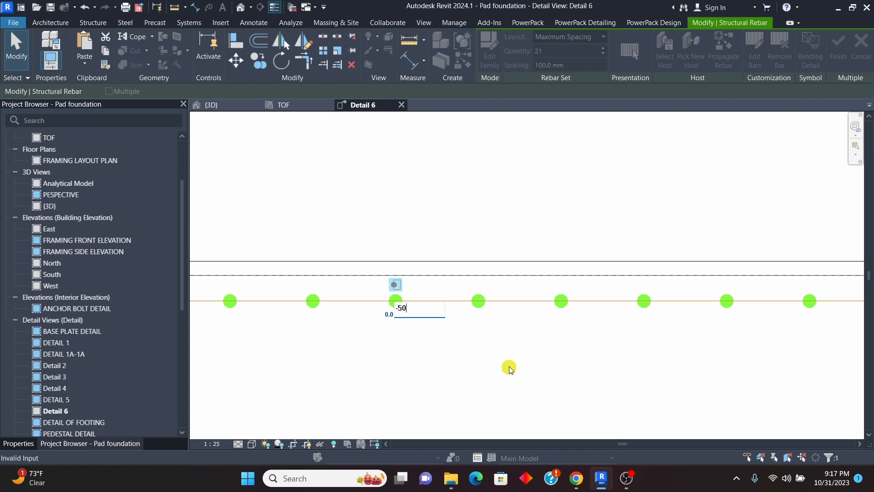
key("Return")
scroll(373, 265, "up", 3)
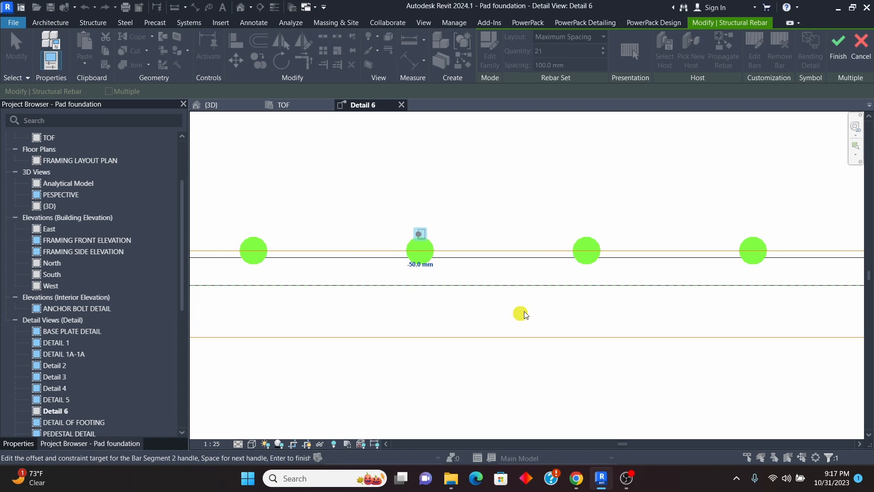
Step: Check the crosswise bars' position against the footing's bottom face and close the constraint editing
scroll(525, 314, "down", 2)
scroll(526, 305, "down", 3)
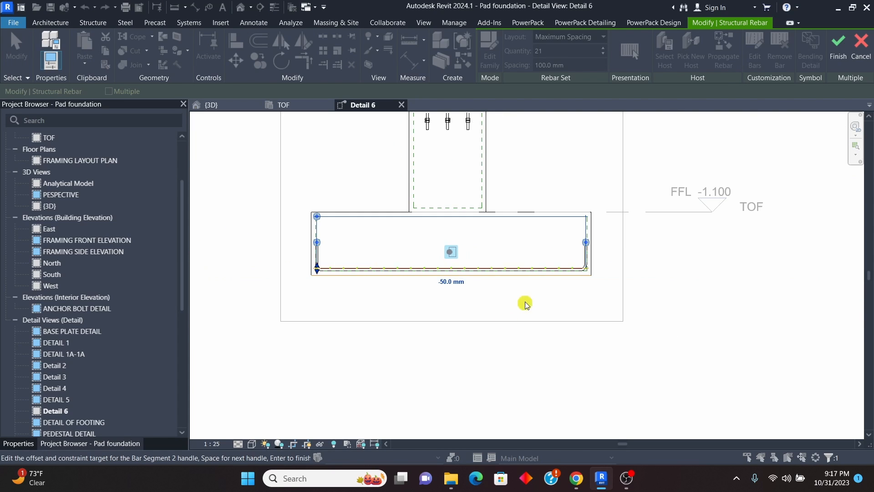
scroll(503, 260, "up", 2)
scroll(512, 291, "down", 2)
scroll(492, 256, "up", 4)
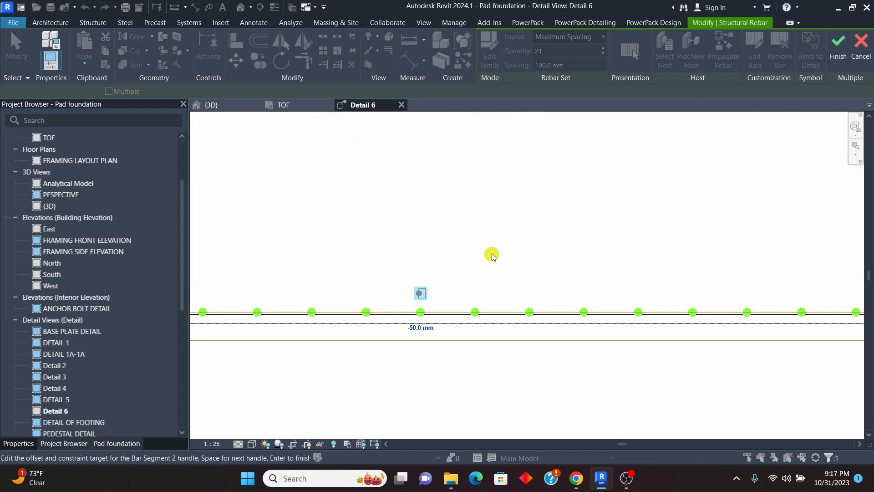
left_click(839, 45)
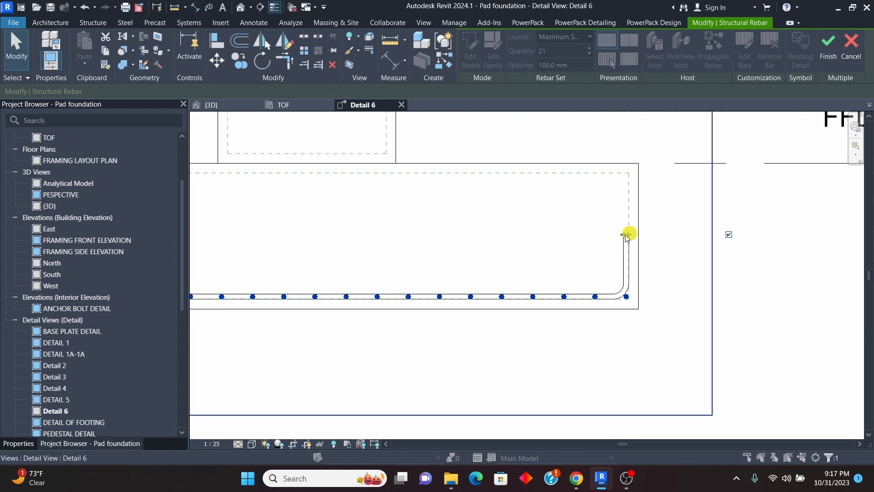
left_click(496, 256)
scroll(410, 300, "up", 4)
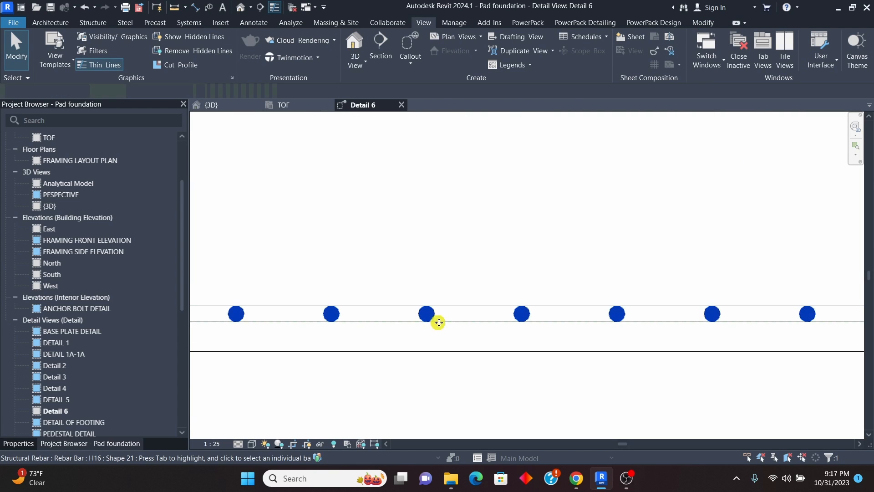
Step: Reopen the crosswise bar set's constraints and try a 16 mm offset of Bar Segment 2 from the footing's bottom cover
left_click(428, 316)
scroll(615, 276, "down", 2)
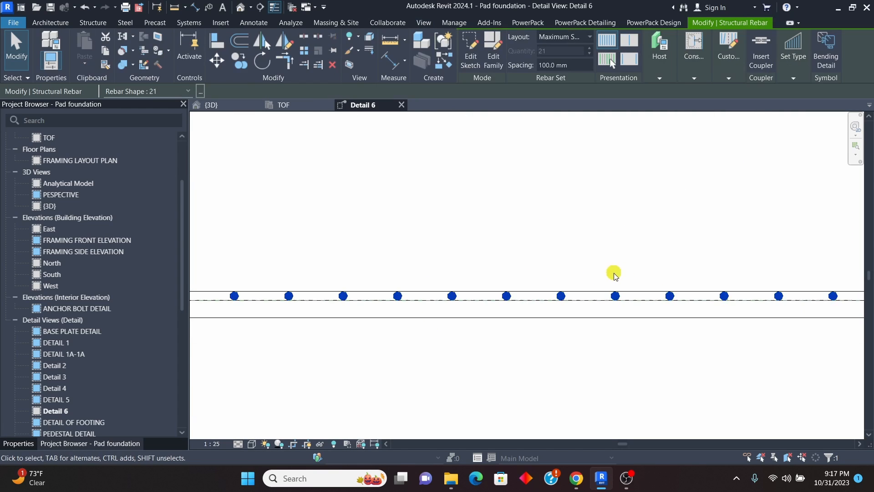
left_click(696, 79)
left_click(693, 97)
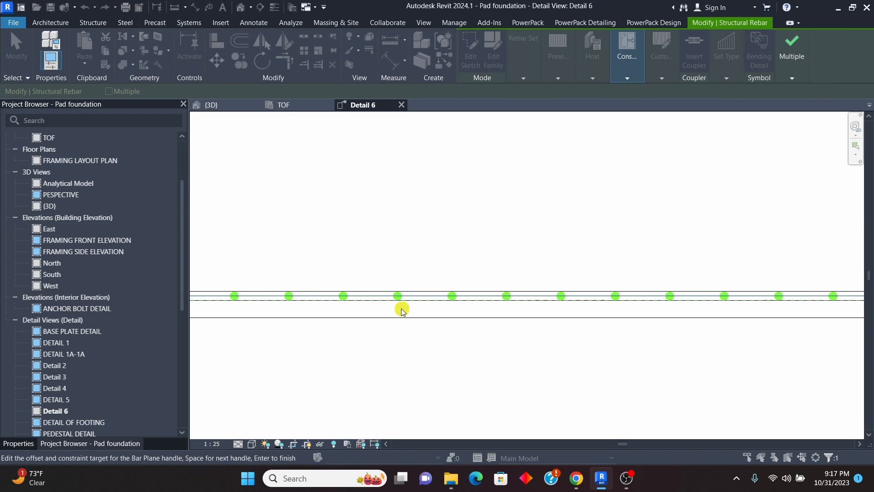
scroll(402, 311, "up", 3)
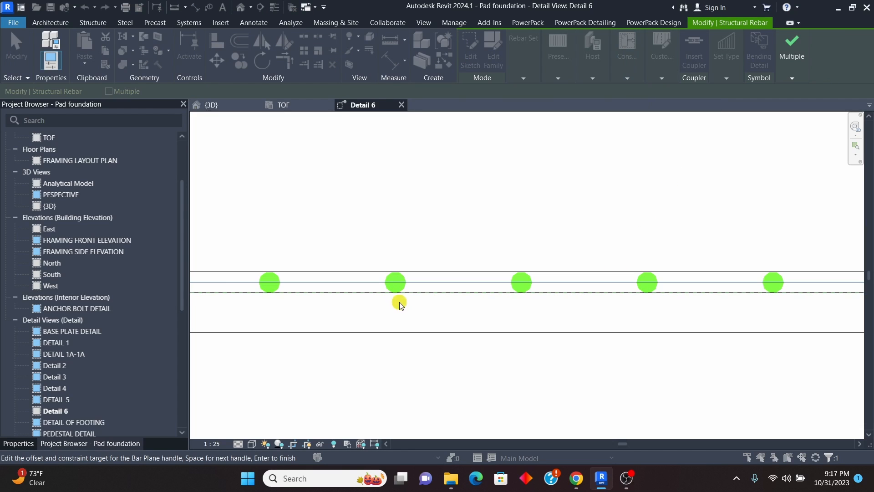
left_click(438, 285)
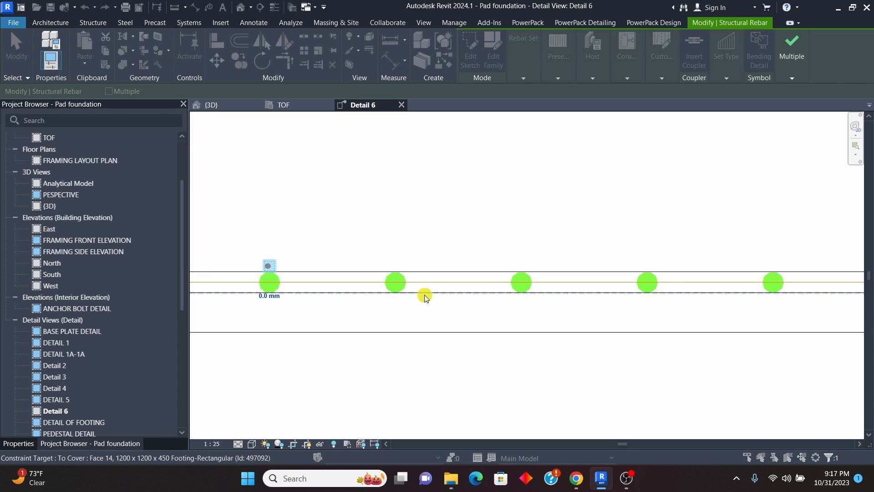
scroll(492, 316, "down", 2)
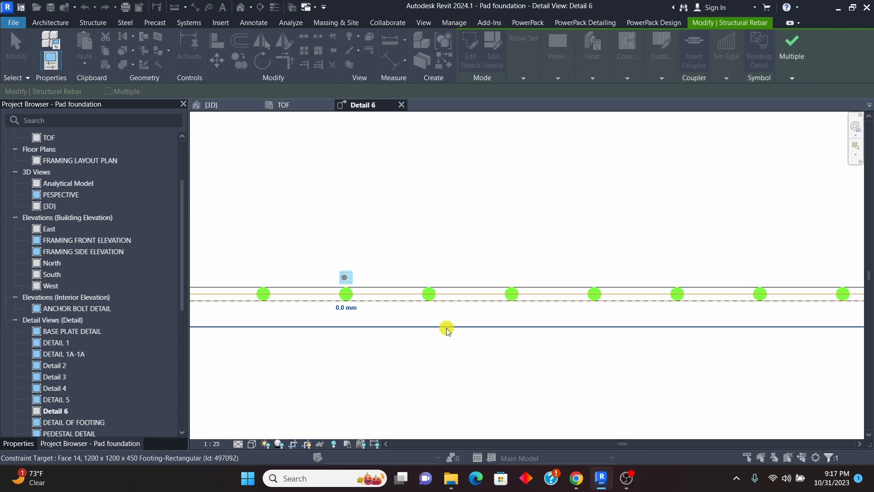
scroll(350, 321, "up", 1)
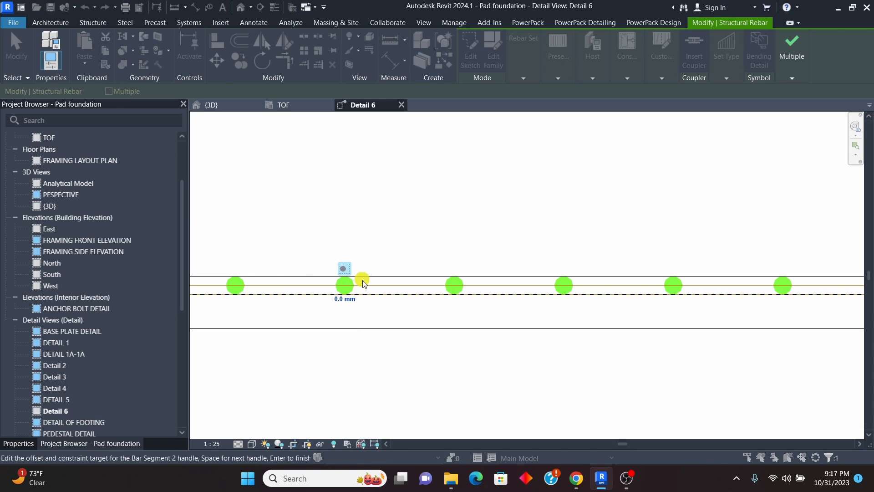
left_click(446, 291)
left_click(343, 299)
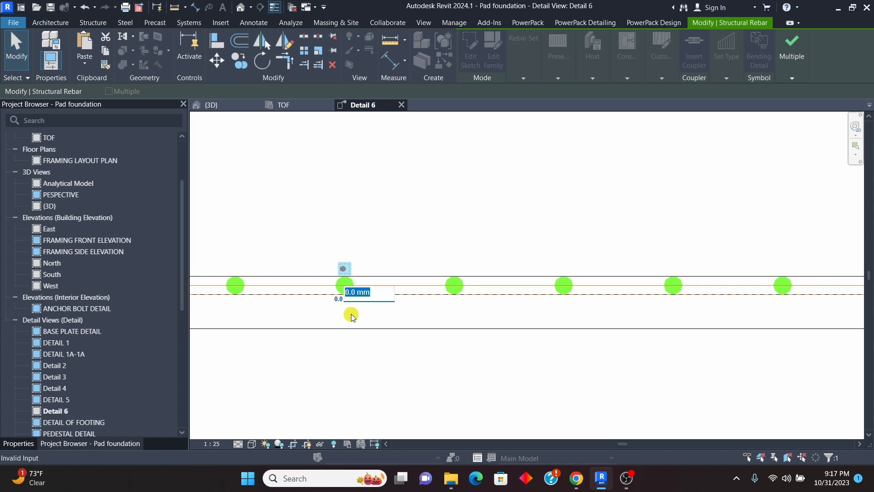
type("16")
key("Return")
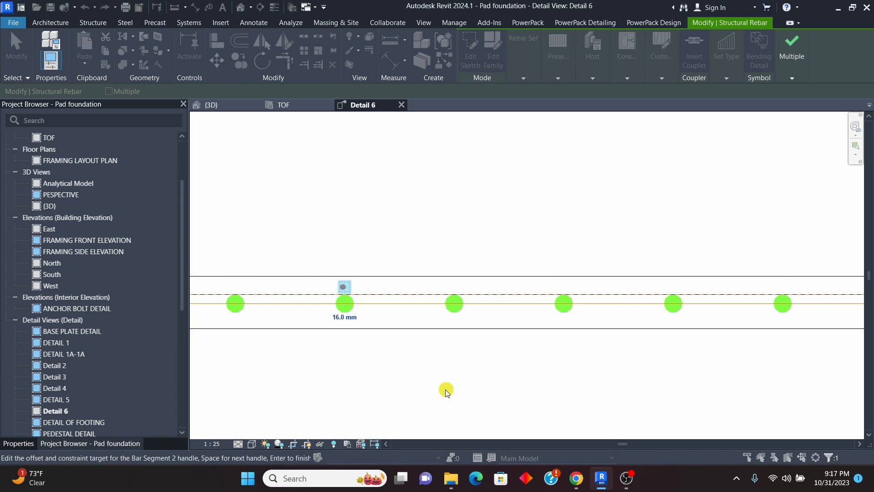
Step: Set Bar Segment 2's offset from the bottom cover to -16 mm and finish editing the constraints
left_click(339, 320)
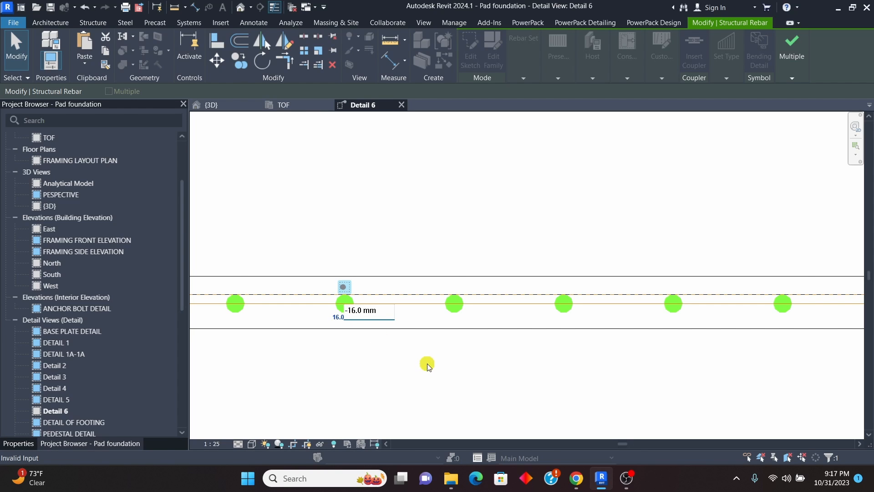
key("Return")
scroll(368, 267, "down", 2)
scroll(348, 272, "up", 6)
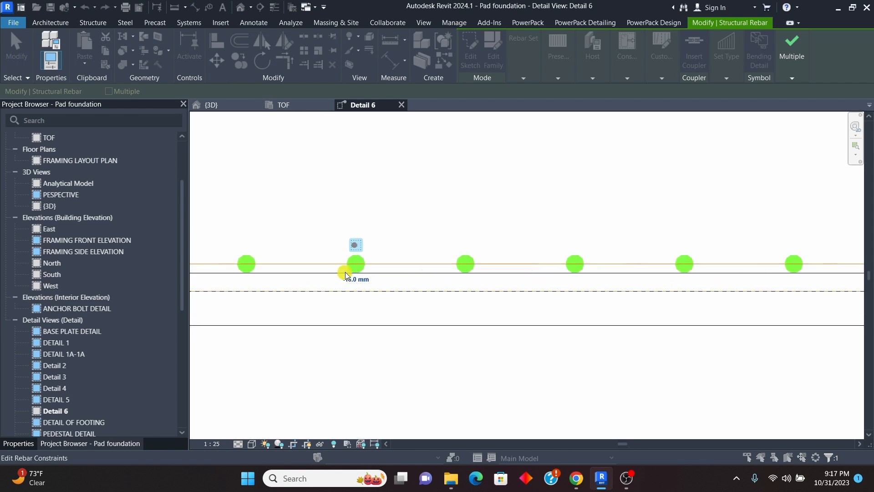
scroll(387, 272, "down", 6)
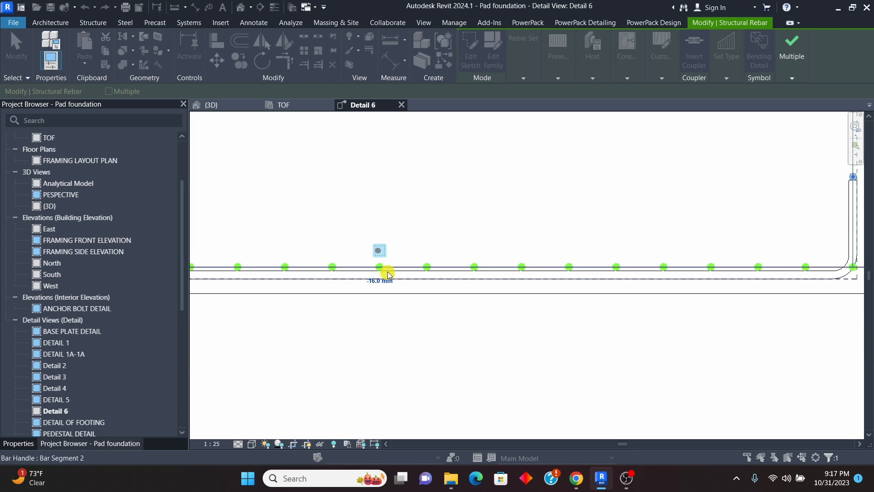
left_click(792, 50)
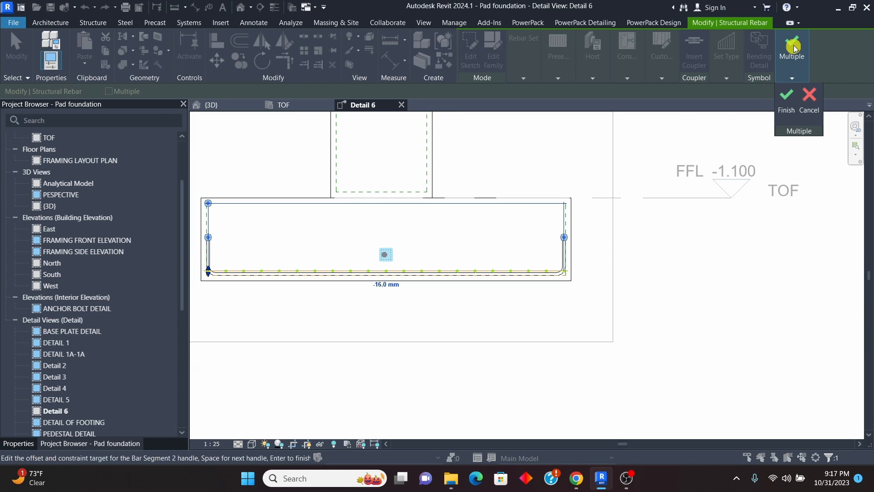
left_click(787, 99)
Step: Examine how the crosswise bars sit relative to the lengthwise U-bar along the footing's bottom in the section
scroll(523, 269, "down", 2)
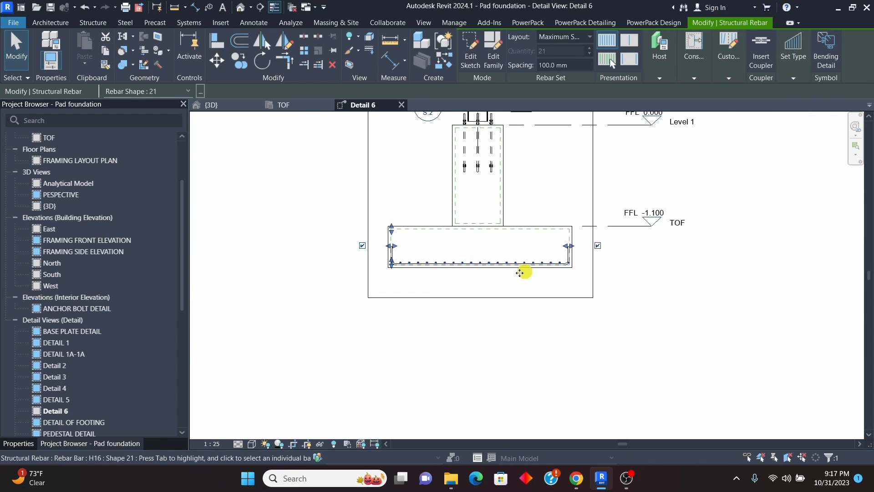
scroll(391, 257, "up", 4)
scroll(566, 259, "down", 2)
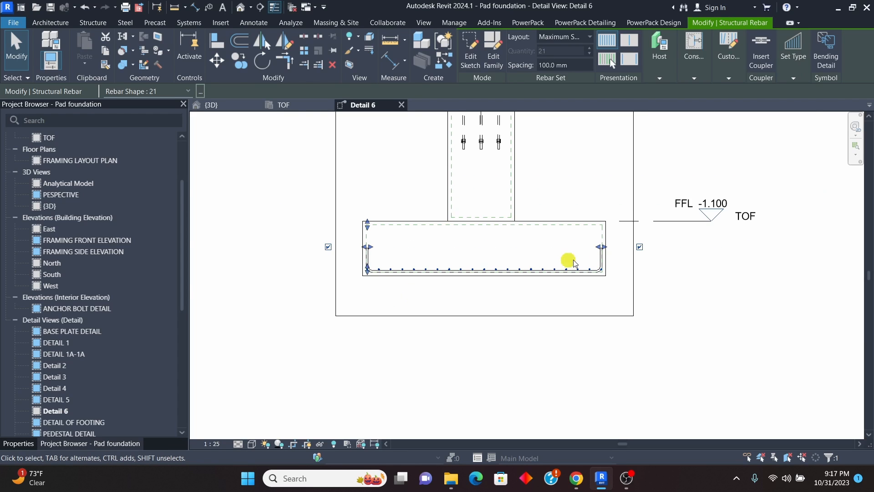
scroll(603, 264, "up", 4)
scroll(609, 283, "down", 2)
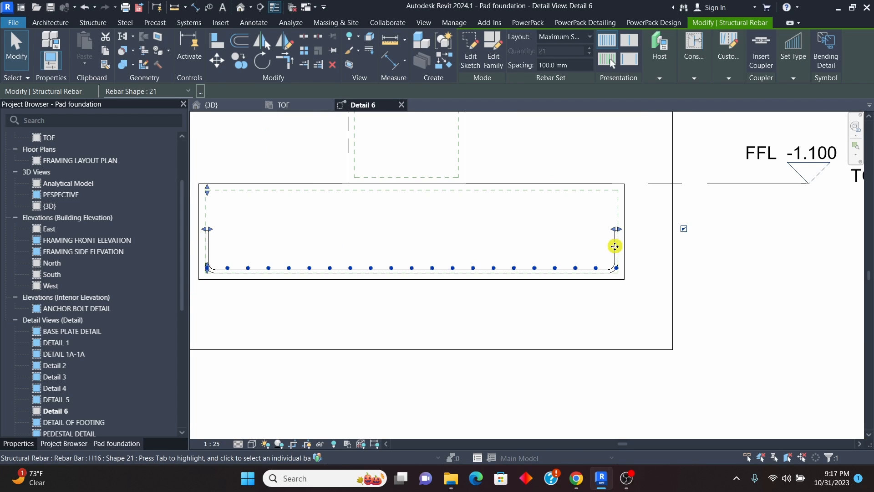
scroll(564, 258, "down", 3)
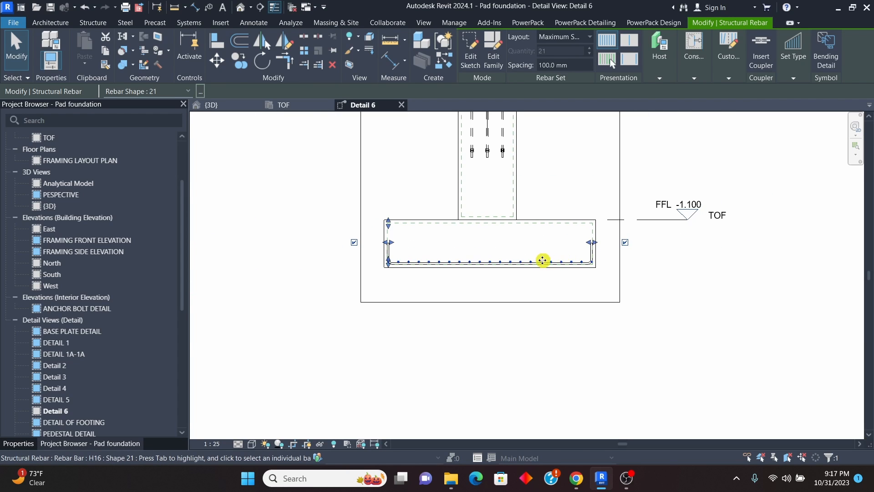
Step: In the TOF plan, rotate the Detail 6 section line clockwise about its centre until it runs horizontally across the footing
left_click(283, 106)
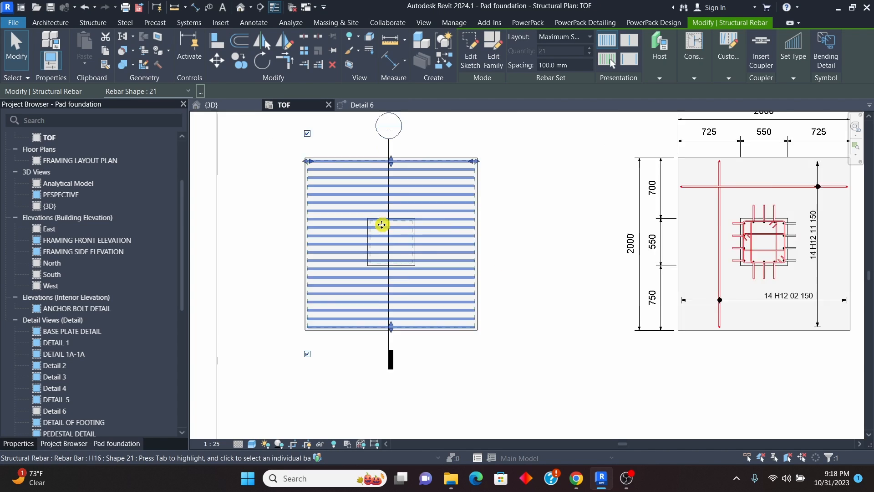
scroll(380, 224, "up", 2)
scroll(513, 242, "down", 2)
scroll(437, 171, "up", 3)
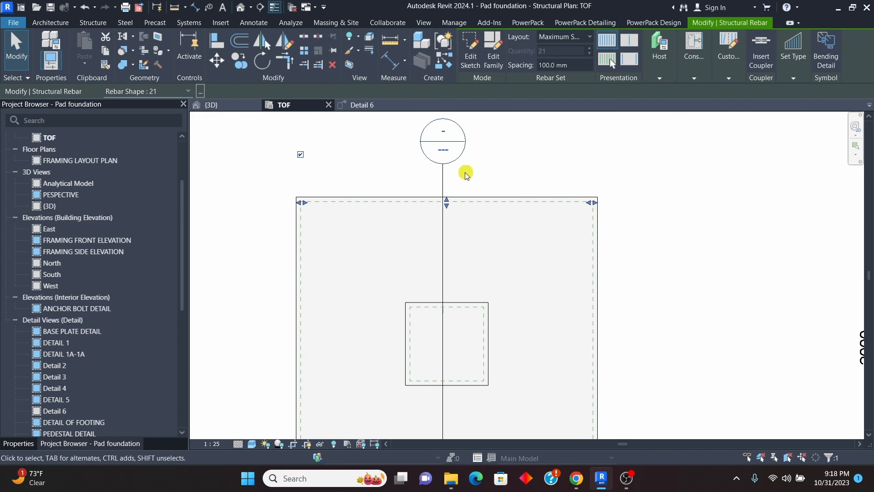
left_click(445, 180)
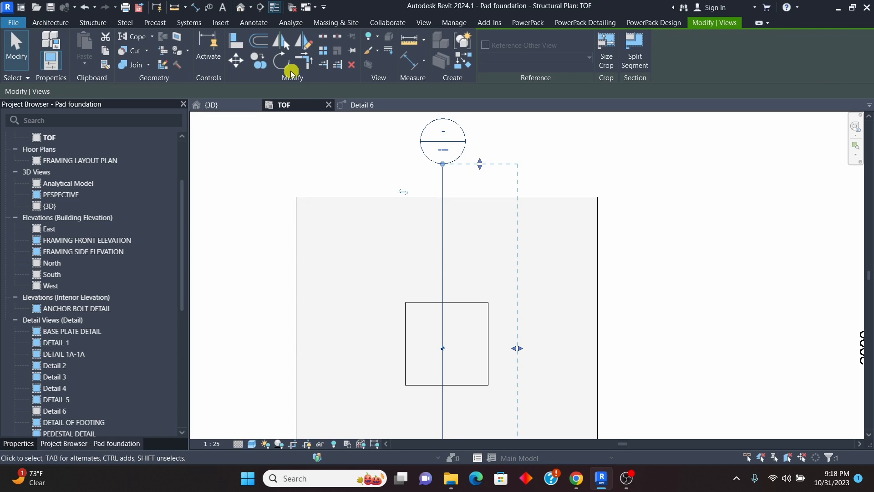
left_click(280, 63)
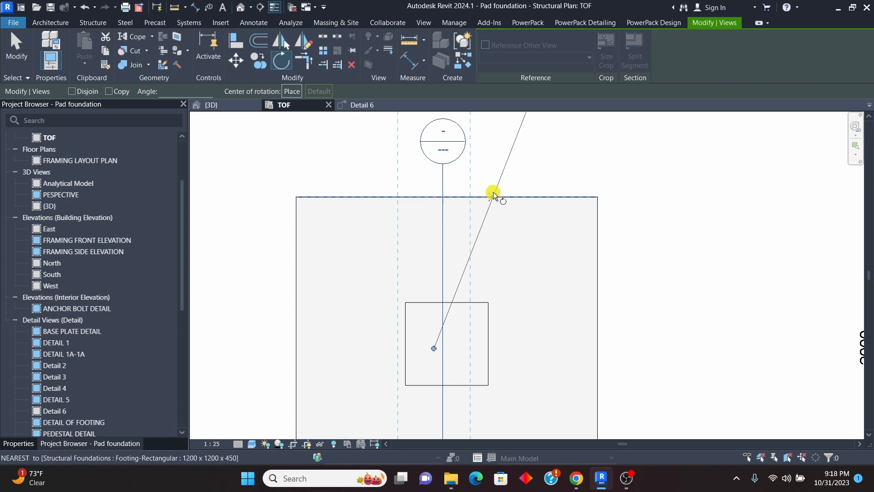
scroll(436, 208, "up", 4)
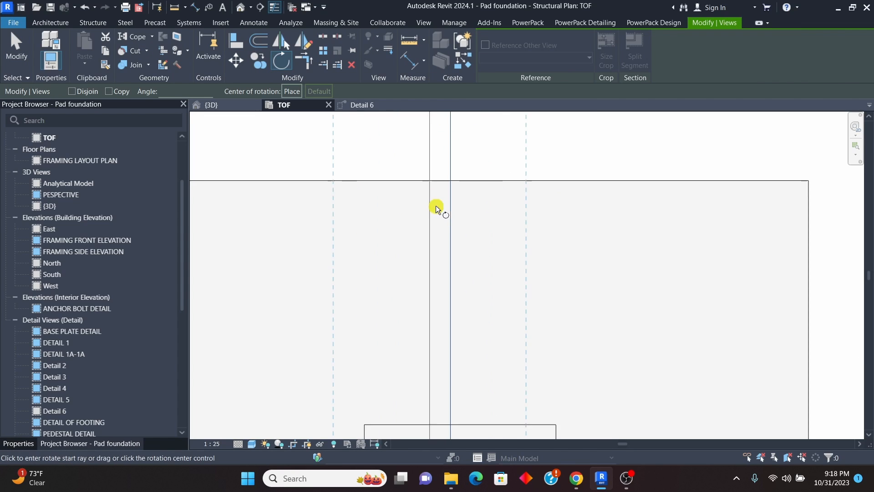
left_click(427, 156)
scroll(411, 145, "down", 3)
scroll(411, 145, "down", 3)
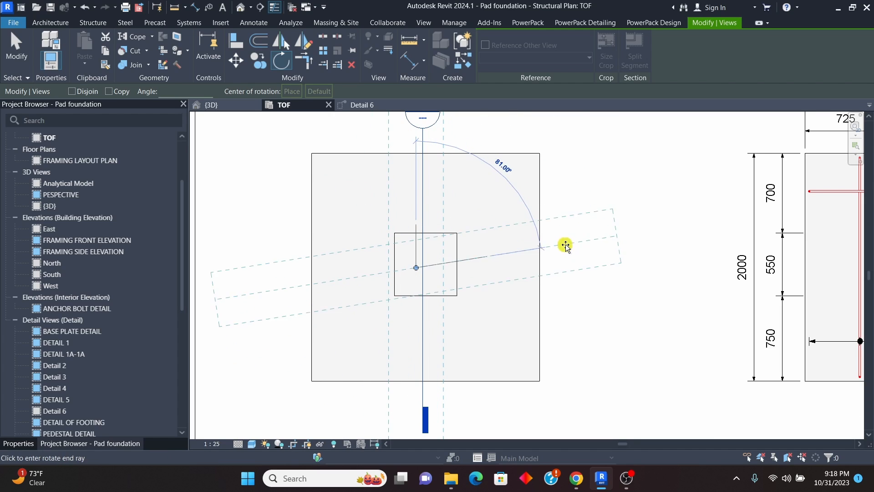
left_click(629, 275)
scroll(611, 235, "down", 2)
scroll(611, 234, "down", 1)
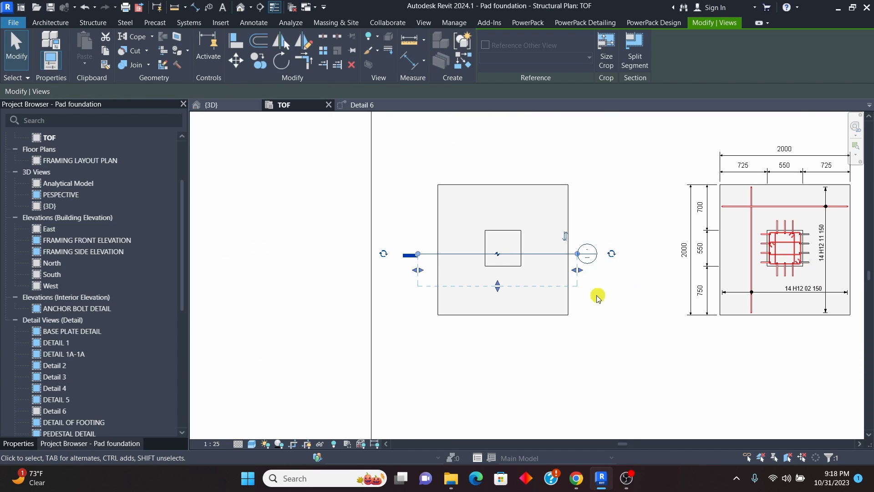
Step: Return to Detail 6 and set the length of the crosswise U-bar's upright leg A to 200 mm
left_click(373, 105)
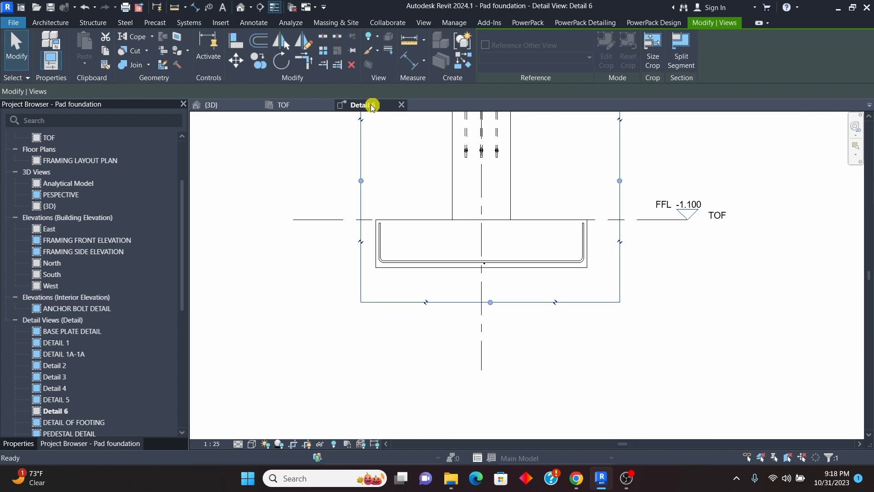
scroll(485, 244, "up", 4)
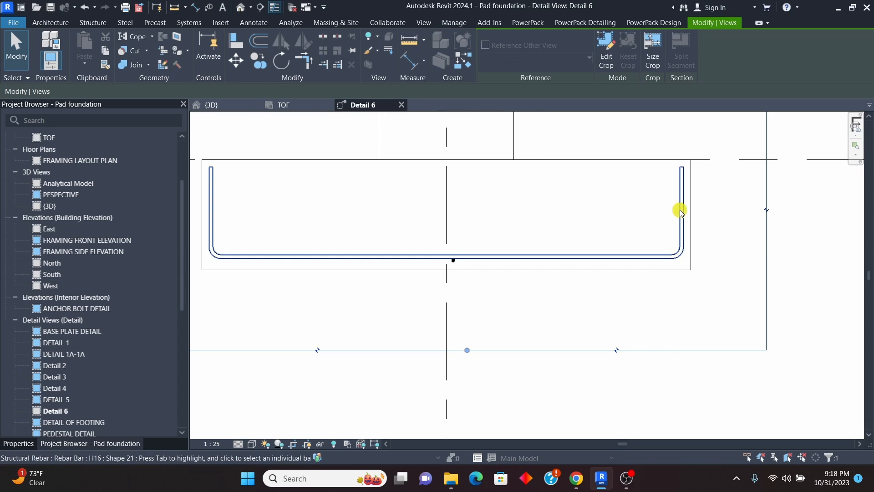
scroll(456, 268, "up", 3)
scroll(443, 264, "down", 4)
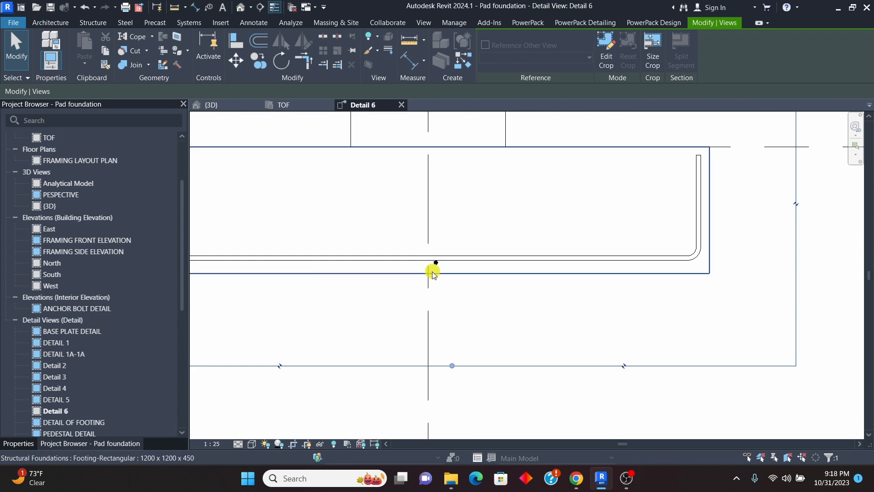
scroll(437, 275, "up", 2)
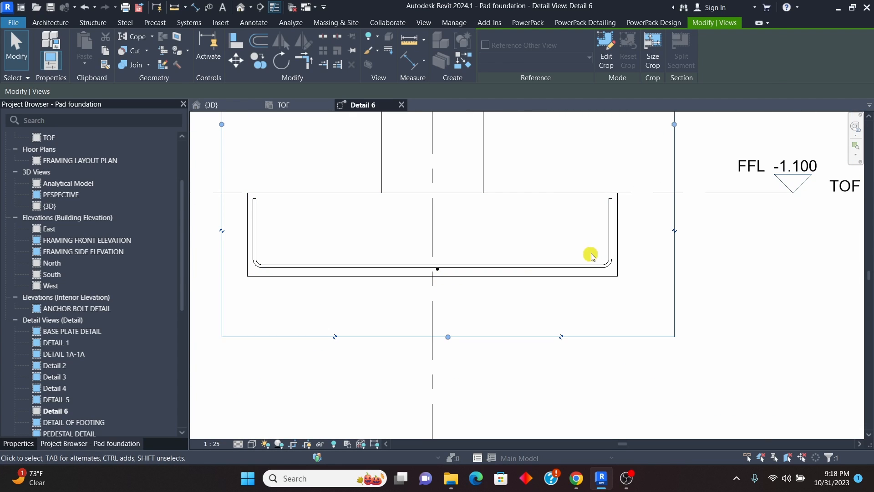
scroll(596, 254, "up", 3)
left_click(624, 224)
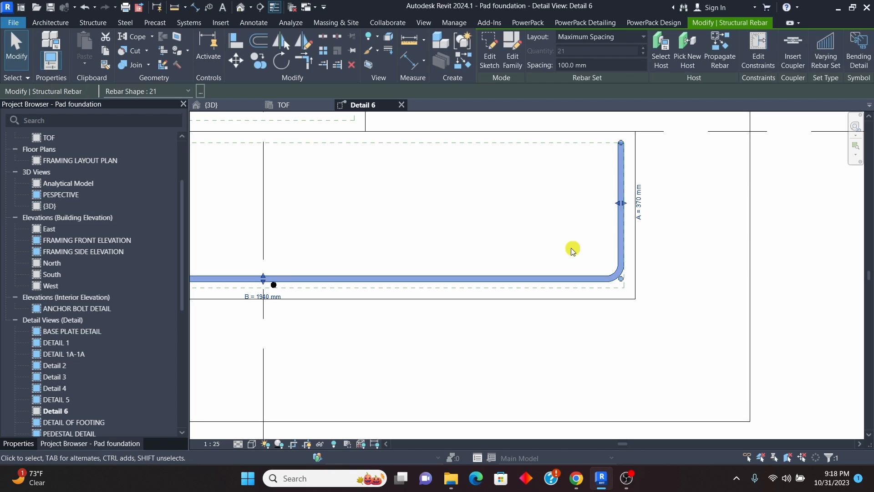
left_click(640, 205)
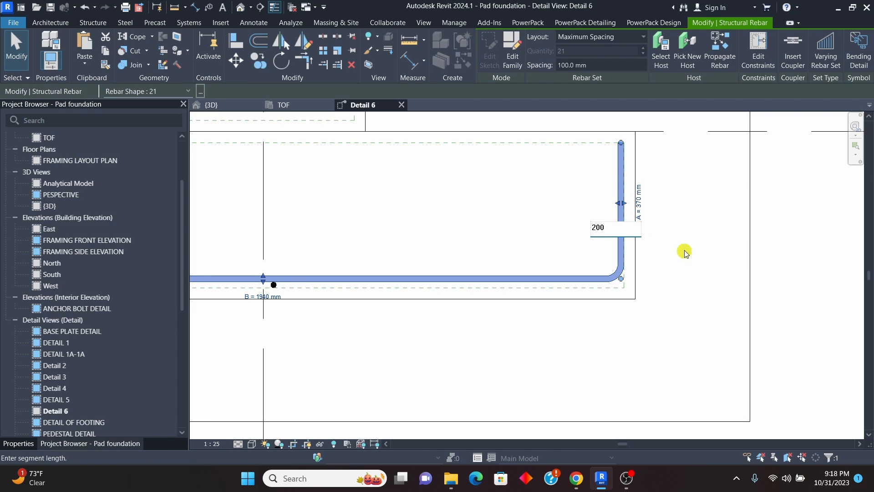
key("Return")
scroll(684, 239, "down", 2)
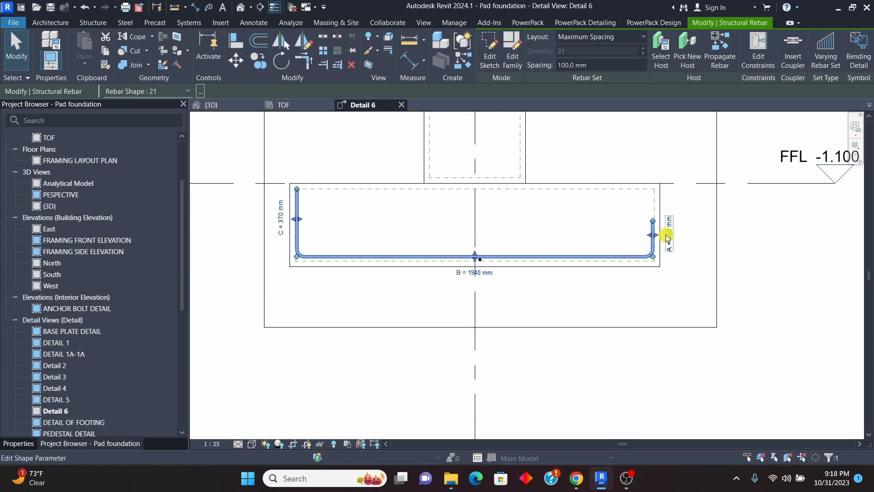
left_click(319, 204)
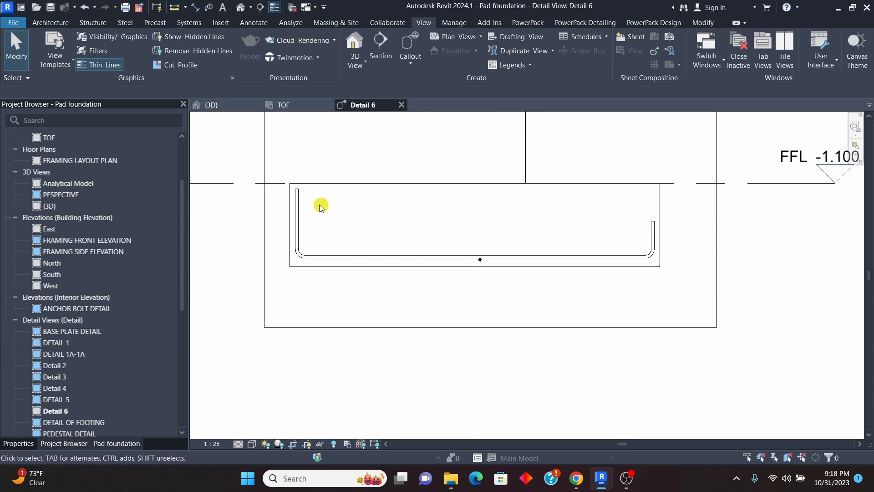
Step: Turn on Override Hook Lengths for the crosswise U-bar and set its other upright leg C to 200 mm
left_click(297, 209)
left_click(19, 444)
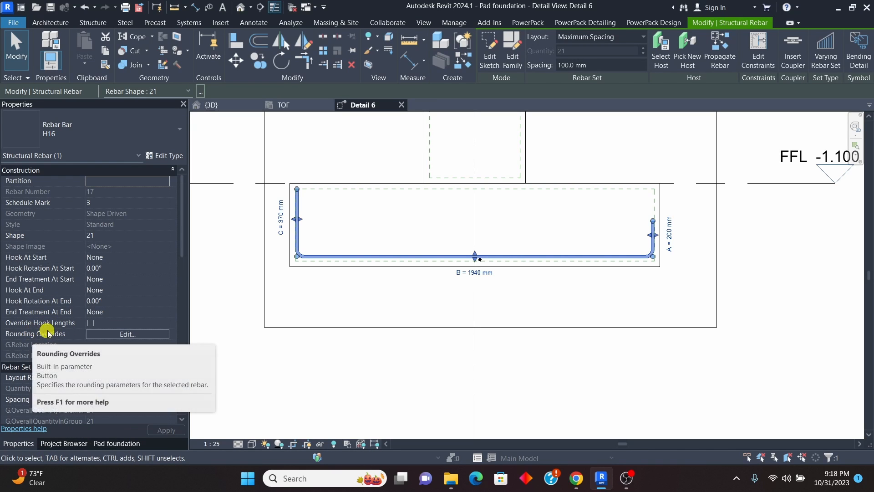
left_click(91, 322)
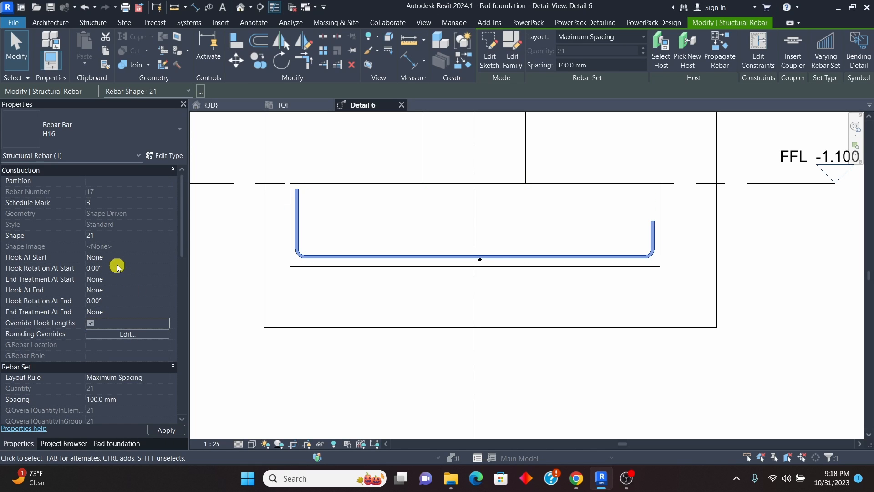
scroll(128, 282, "down", 10)
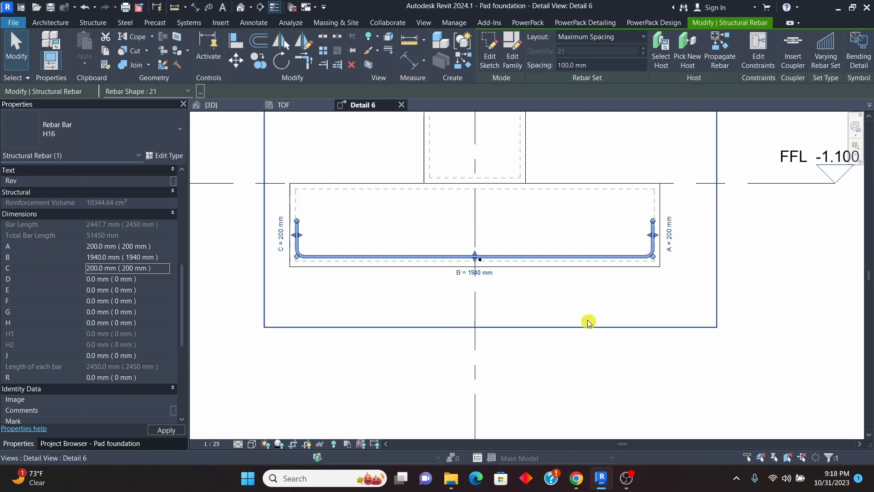
left_click(632, 368)
Step: Lay out the single H16 bar seen end-on at the footing's bottom with Maximum Spacing of 150 mm
scroll(485, 285, "up", 5)
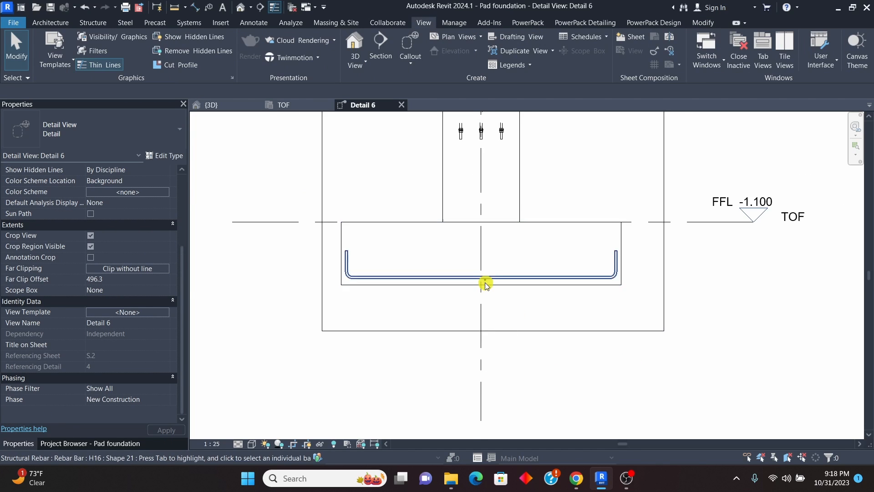
left_click(487, 279)
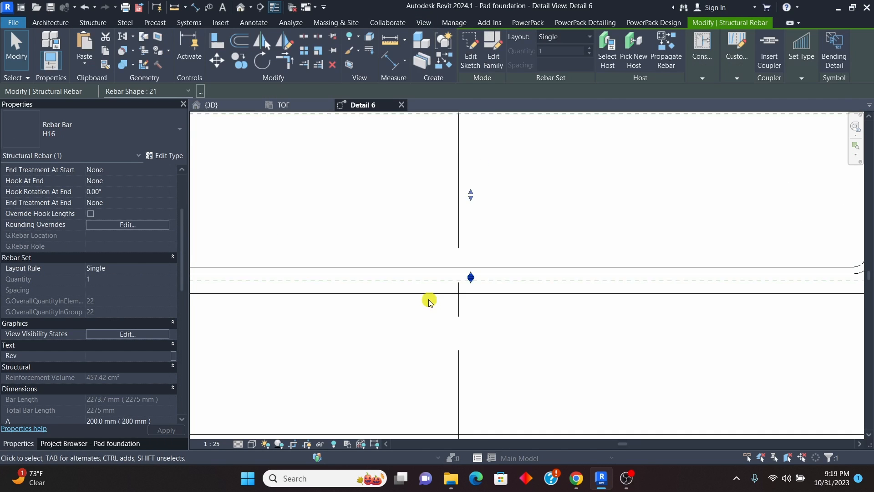
scroll(430, 300, "down", 5)
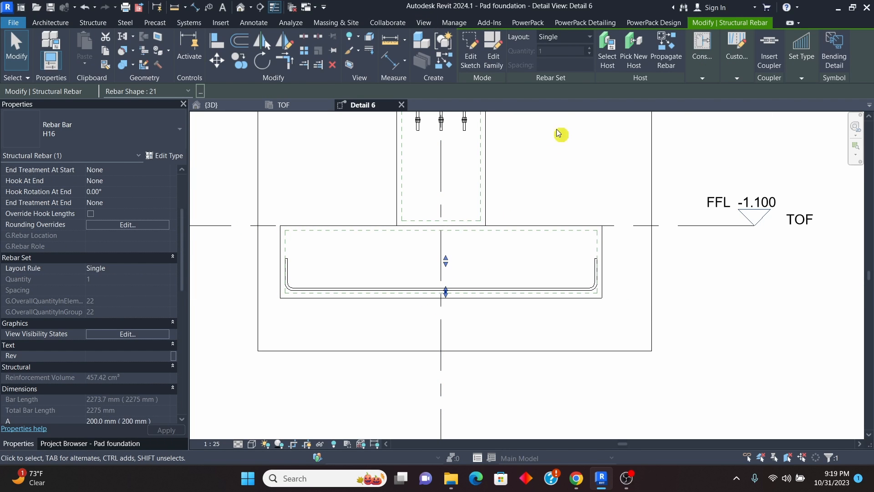
left_click(589, 39)
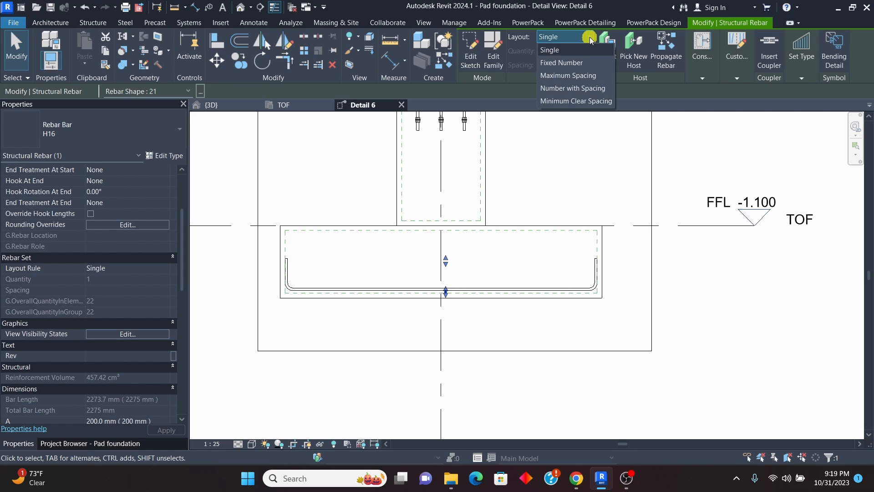
left_click(573, 75)
left_click(577, 66)
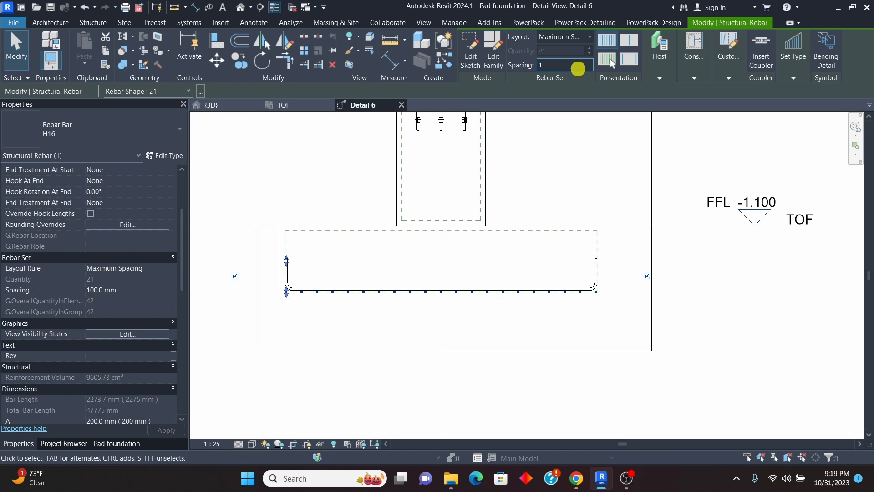
left_click(743, 319)
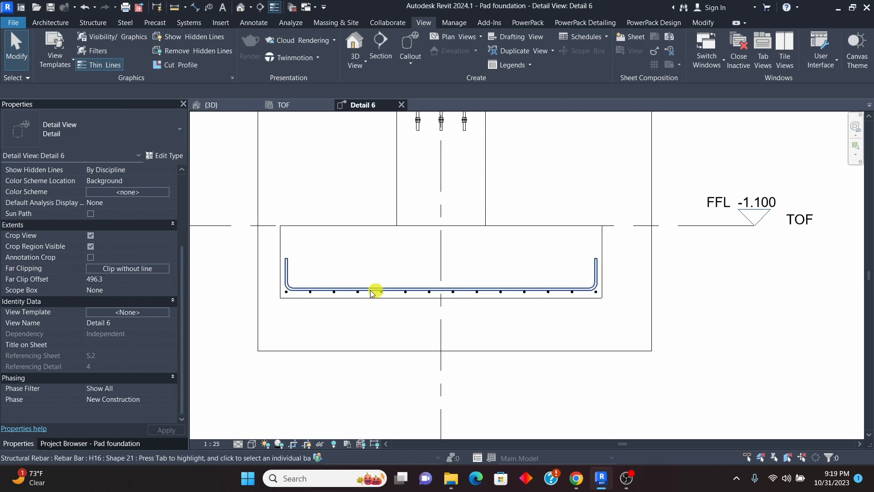
Step: Check the spacing of the end-on bars and set the crosswise U-bar set's spacing to 150 mm
left_click(284, 267)
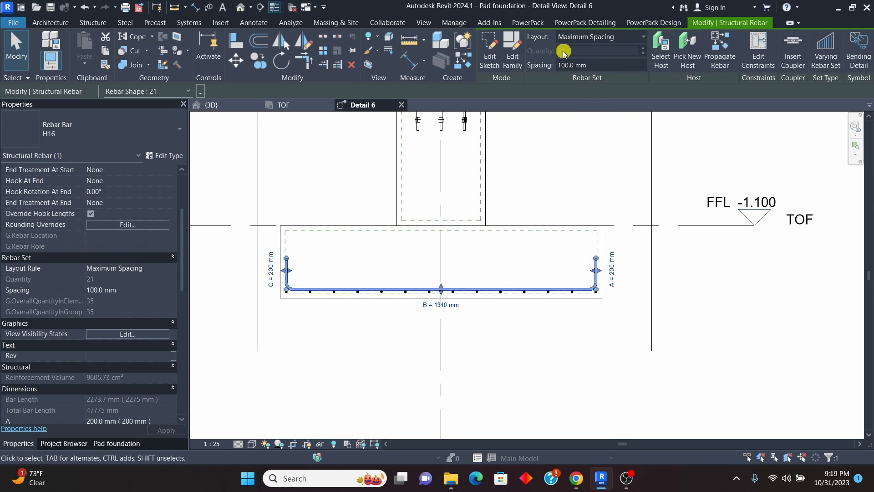
scroll(556, 279, "up", 2)
key("Escape")
scroll(546, 303, "up", 3)
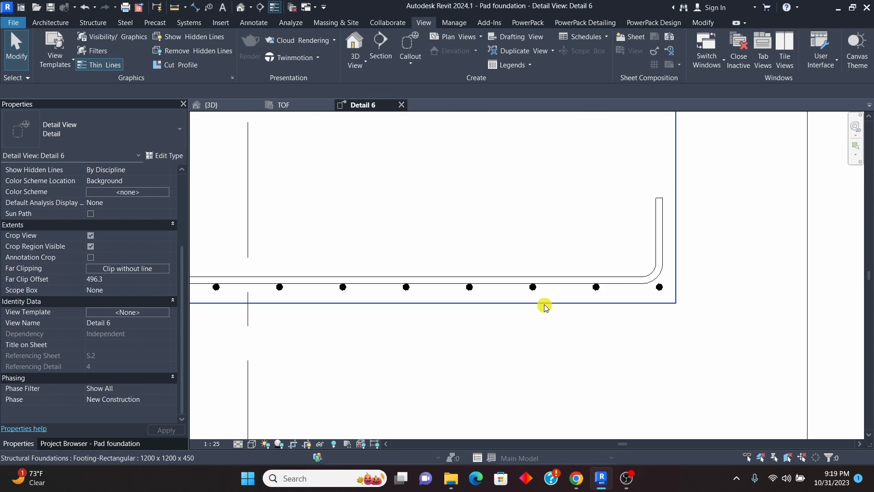
left_click(536, 293)
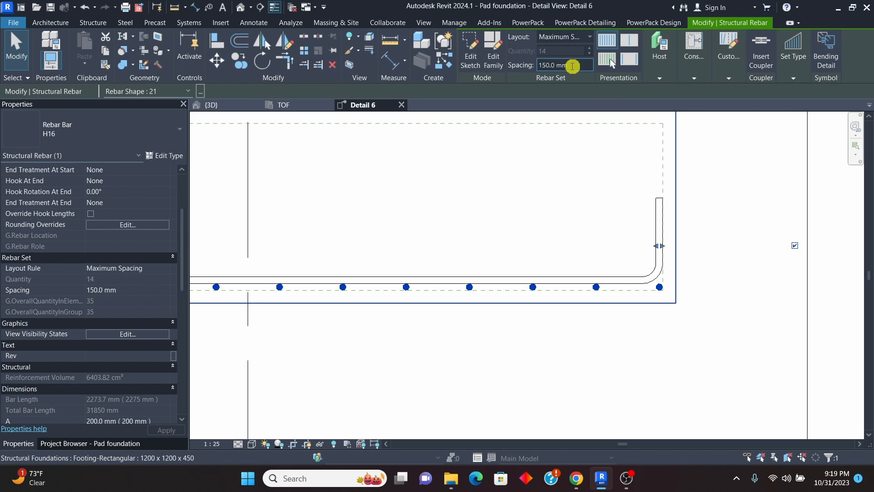
scroll(562, 236, "down", 3)
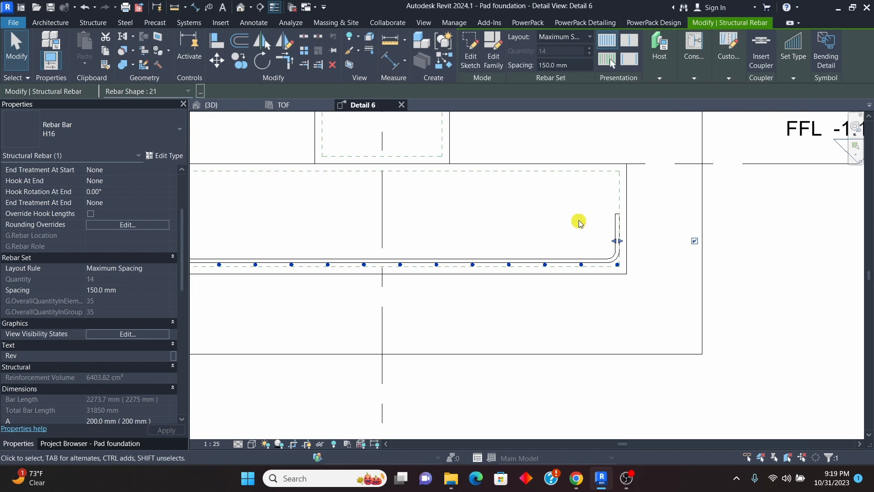
key("Escape")
left_click(617, 221)
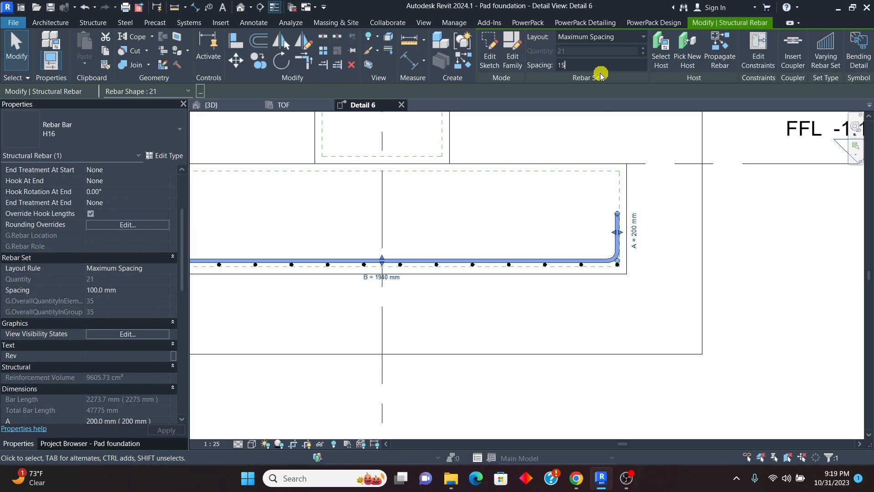
key("Escape")
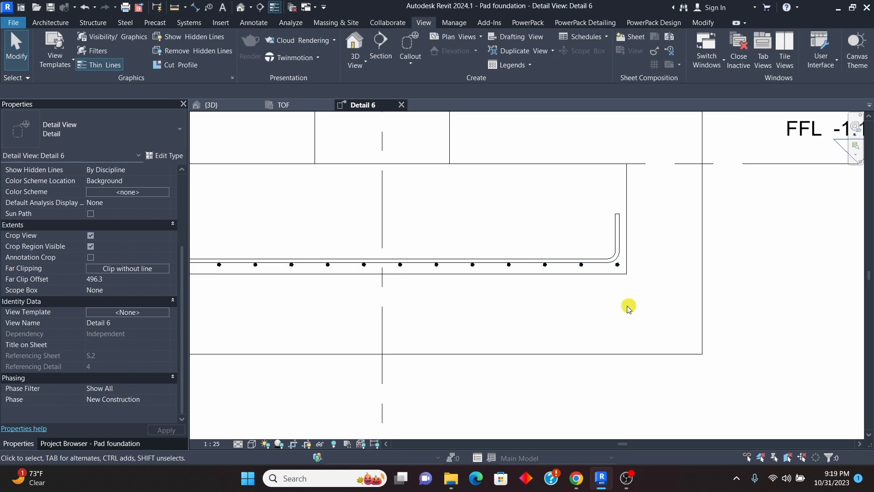
left_click(575, 263)
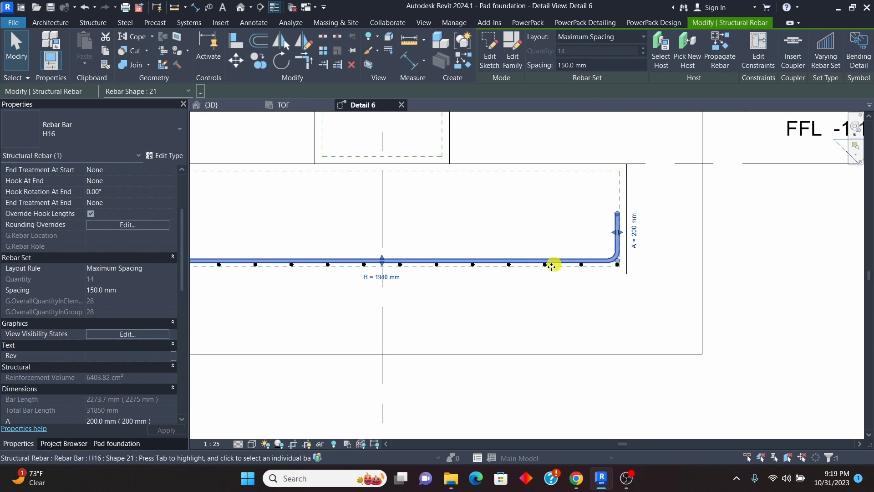
left_click(536, 308)
Step: Examine the footing's bottom reinforcement in the 3D view and compare it with the neighbouring pad foundations
scroll(526, 286, "down", 3)
scroll(484, 289, "down", 2)
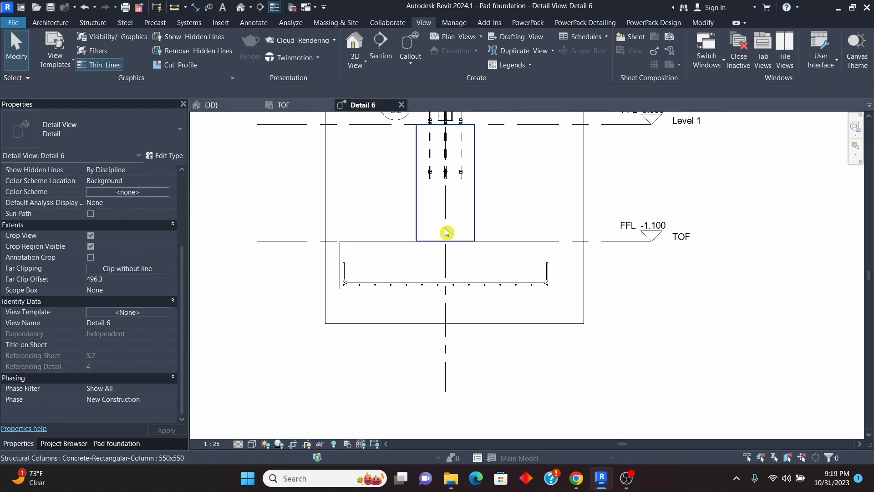
left_click(212, 105)
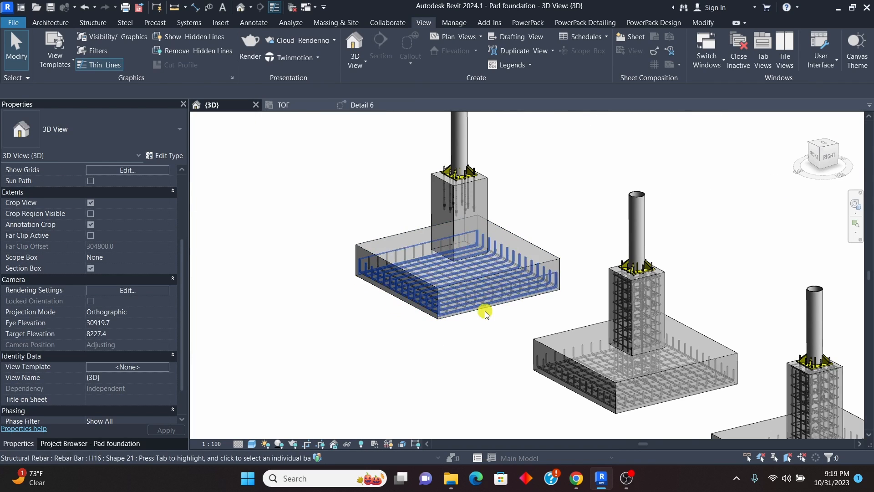
scroll(511, 318, "up", 3)
scroll(460, 287, "down", 4)
scroll(422, 301, "down", 2)
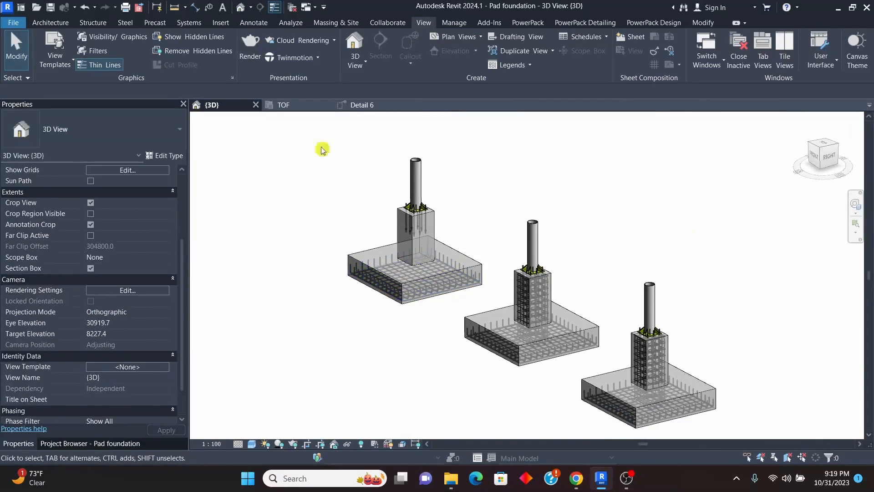
left_click(287, 106)
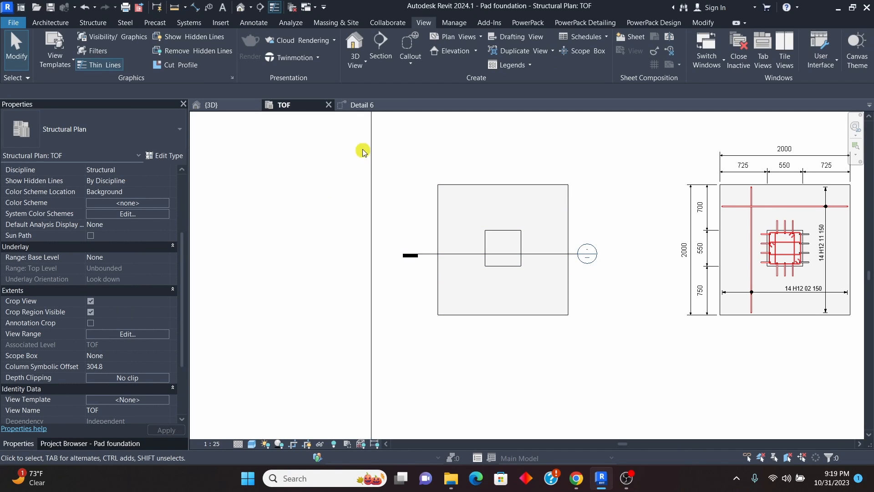
Step: In Detail 6, move the BASE PLATE DETAIL section line down so it cuts the pedestal between the anchor bolts and TOF
left_click(351, 107)
scroll(443, 259, "down", 3)
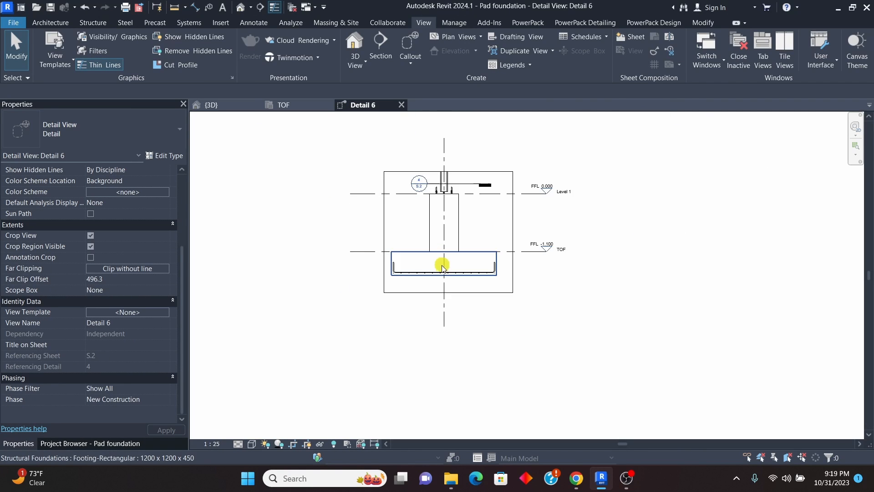
scroll(439, 231, "up", 2)
left_click(479, 179)
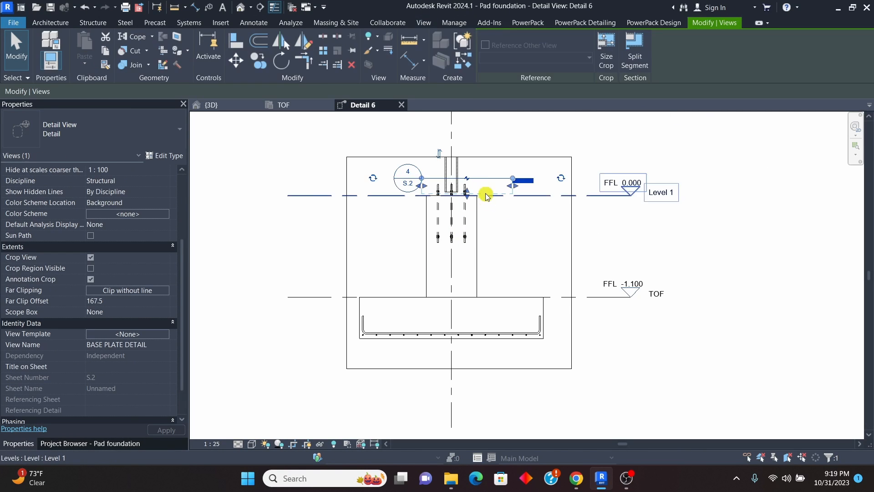
left_click_drag(482, 179, 480, 255)
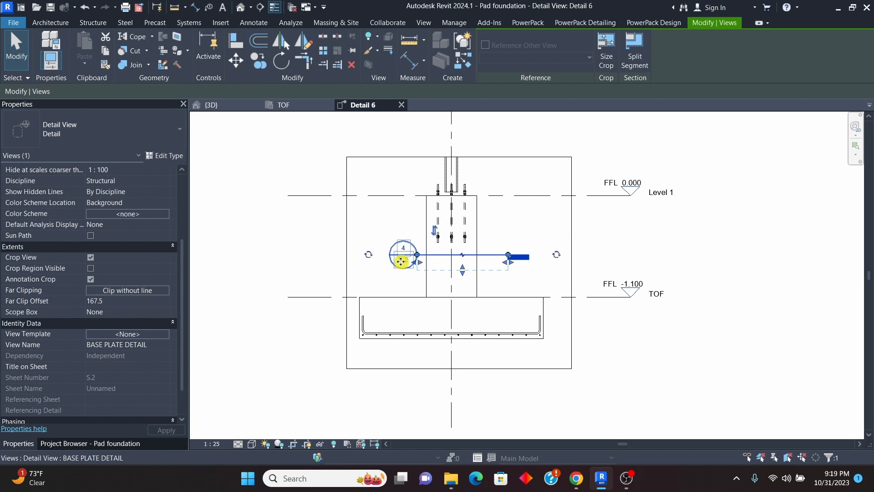
left_click(672, 260)
Step: Open the BASE PLATE DETAIL view and start placing rebar in the 550x550 concrete column with rebar shape 52
scroll(388, 276, "up", 2)
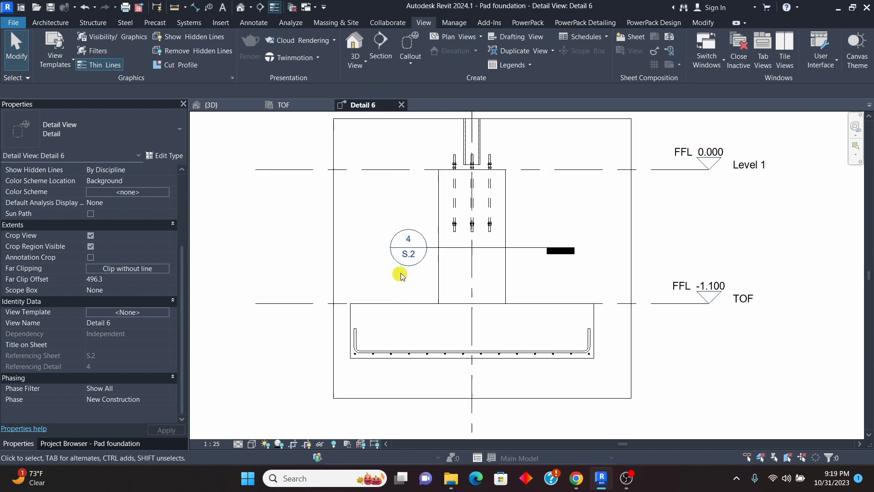
double_click(410, 245)
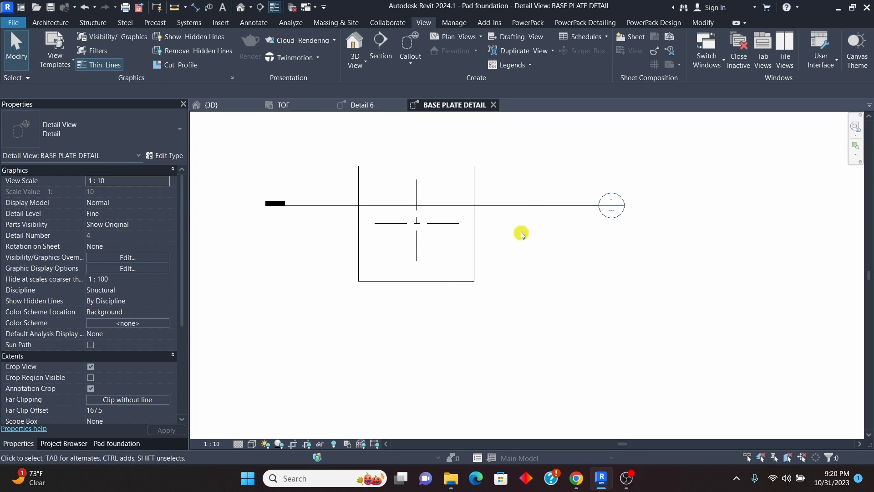
left_click(416, 167)
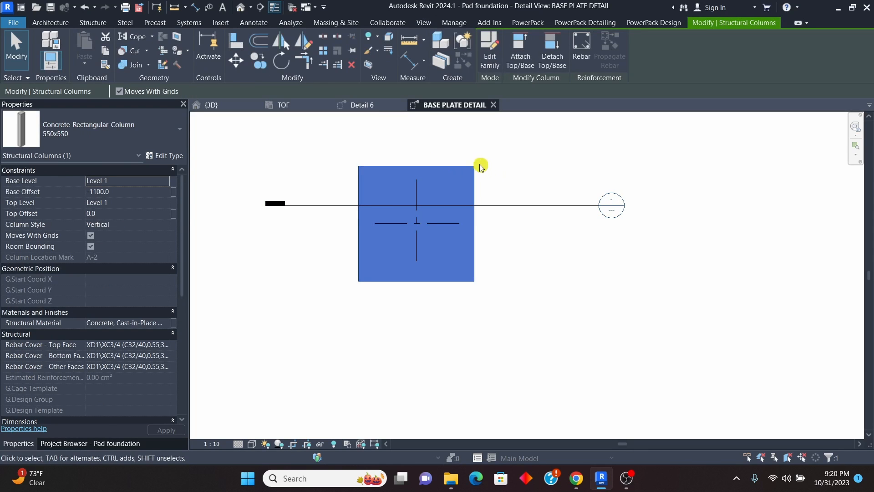
left_click(582, 51)
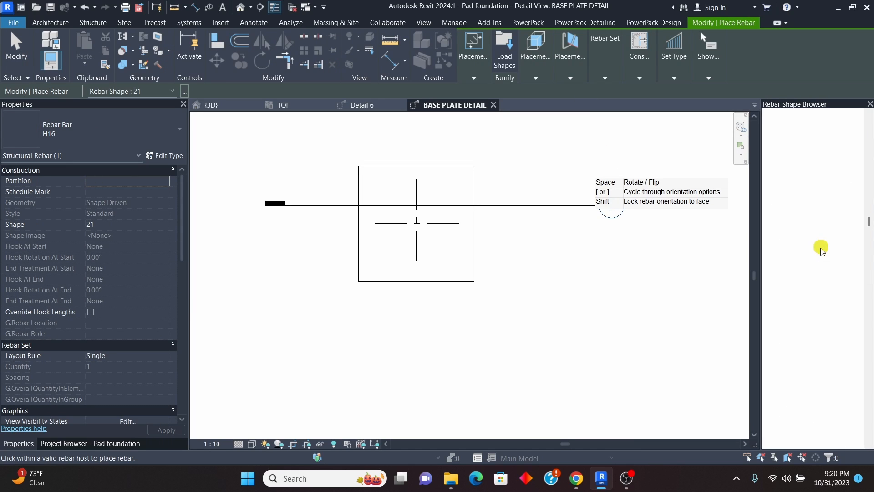
scroll(822, 249, "down", 10)
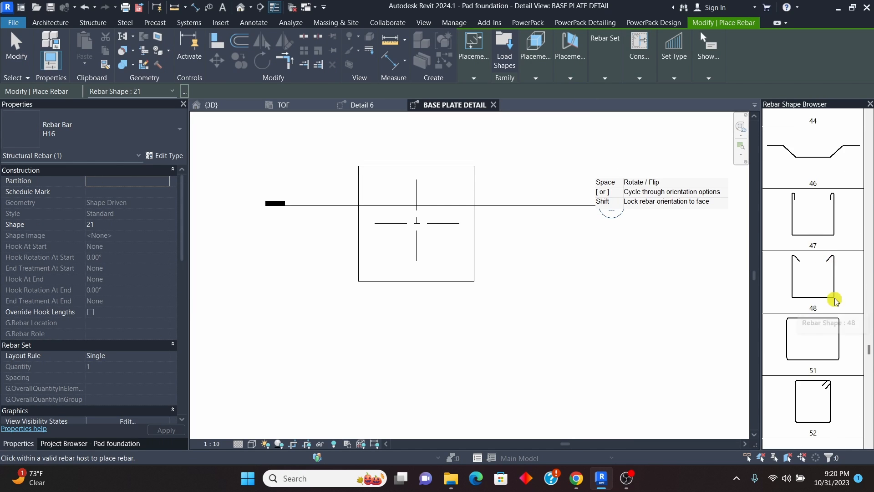
scroll(836, 302, "down", 2)
left_click(825, 319)
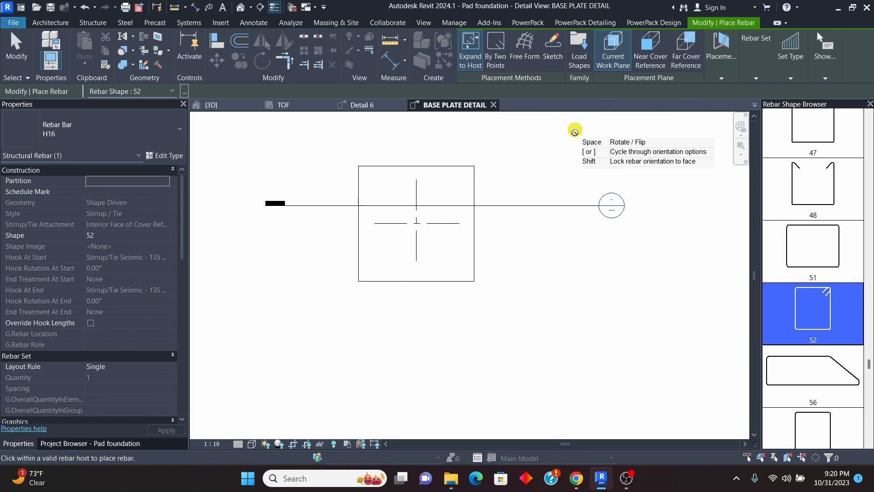
Step: Place an H8 stirrup inside the column's cover, oriented parallel to the work plane, and end rebar placement
left_click(721, 79)
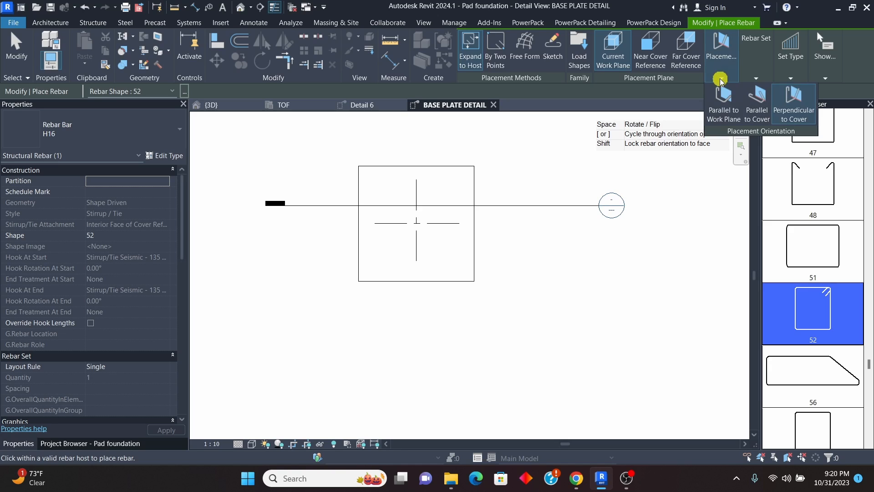
left_click(724, 111)
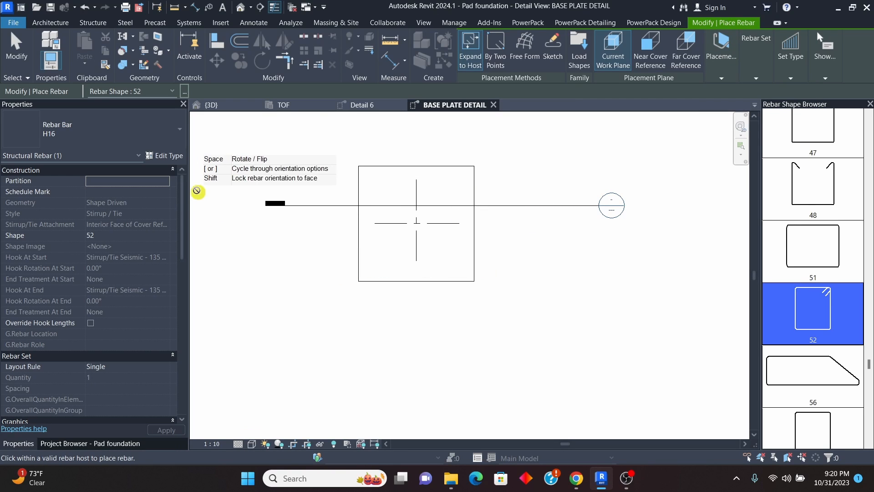
left_click(161, 130)
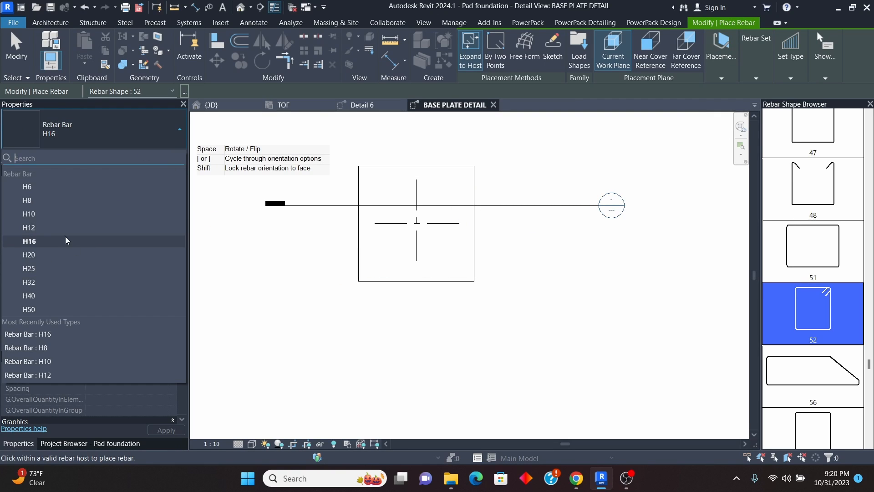
left_click(27, 200)
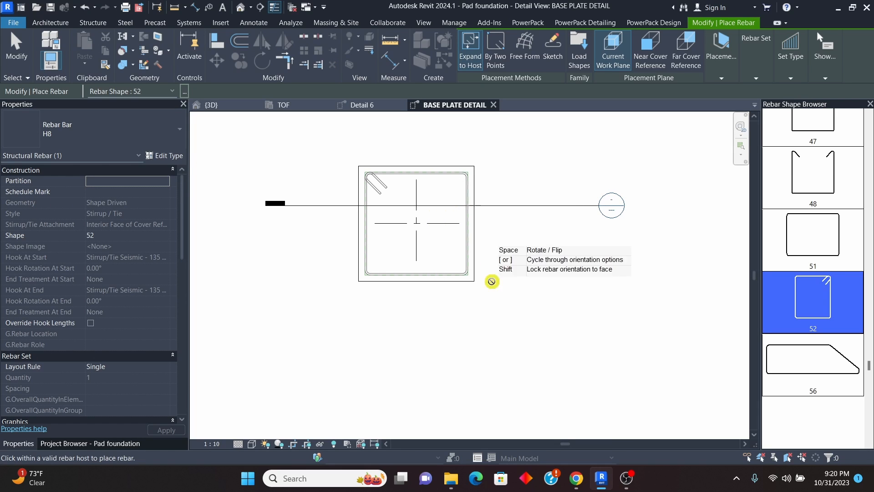
scroll(331, 248, "down", 3)
scroll(376, 247, "up", 2)
right_click(420, 171)
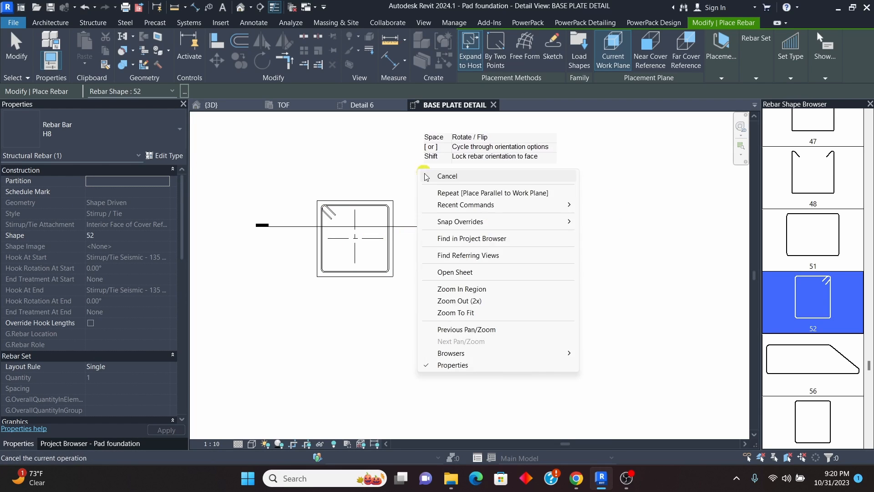
left_click(438, 175)
right_click(424, 170)
left_click(438, 174)
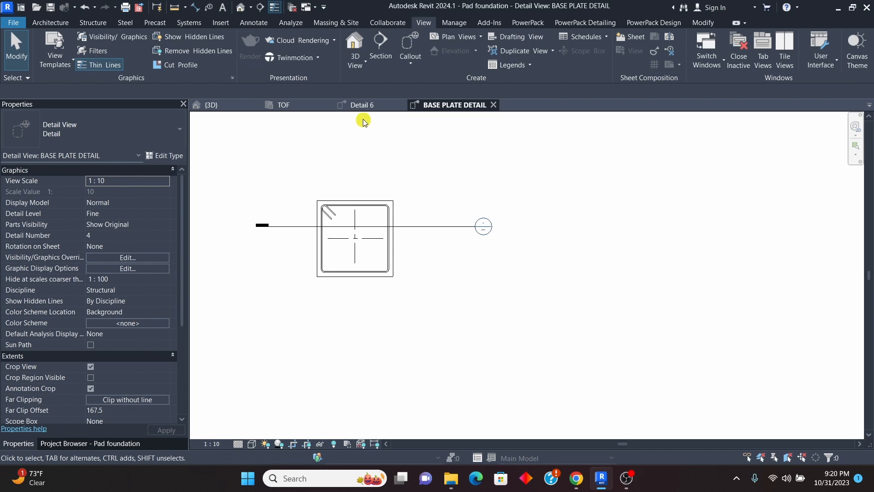
Step: In the TOF plan, hide the BASE PLATE DETAIL callout around the pedestal column
left_click(278, 106)
scroll(539, 268, "up", 3)
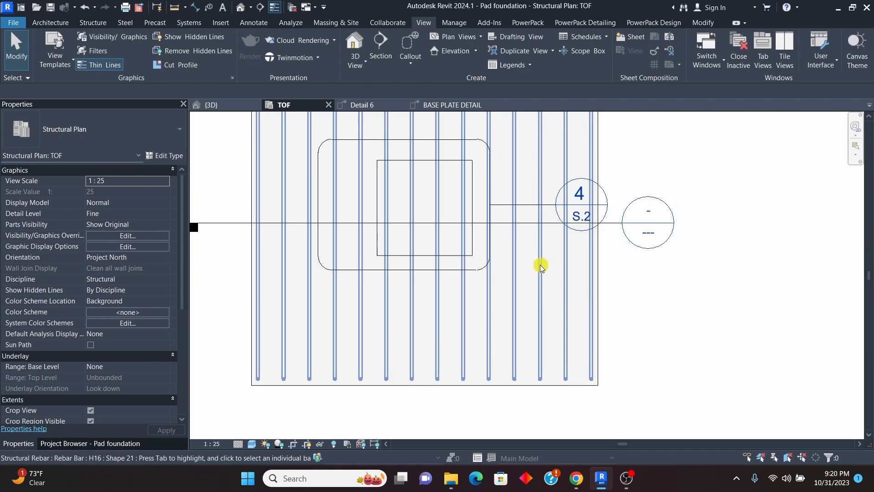
scroll(355, 211, "down", 1)
scroll(354, 211, "down", 1)
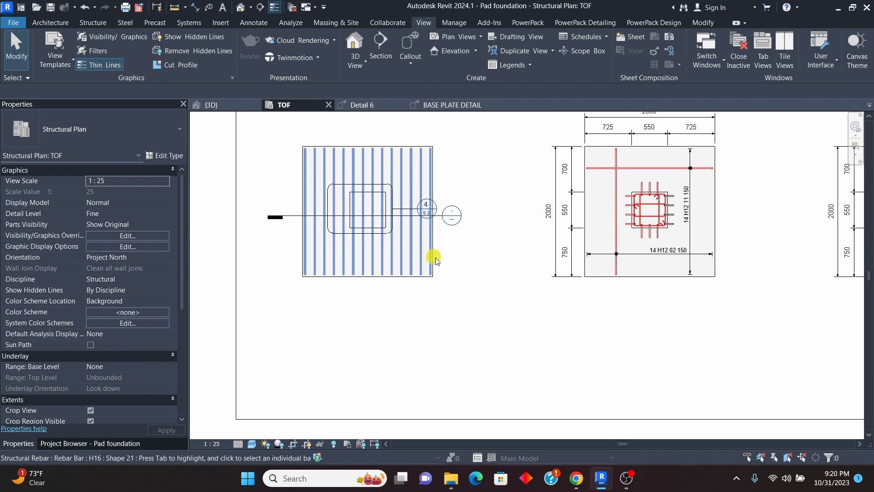
scroll(388, 195, "up", 4)
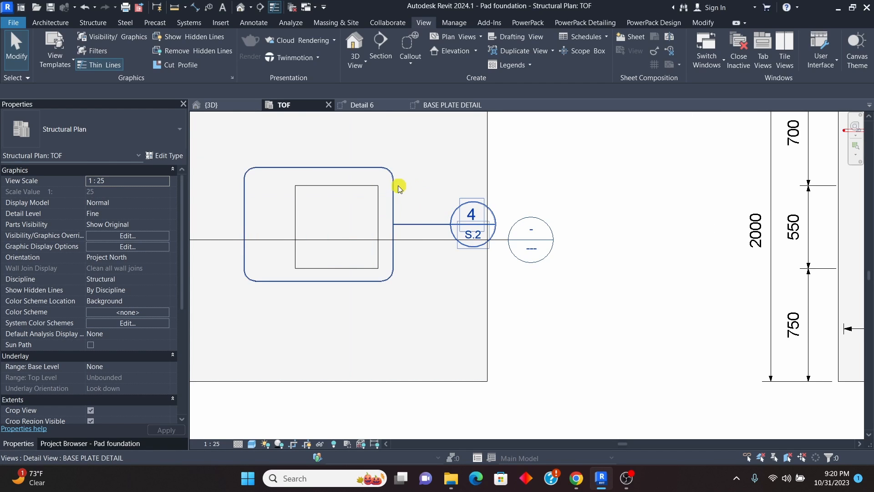
left_click(395, 186)
right_click(394, 187)
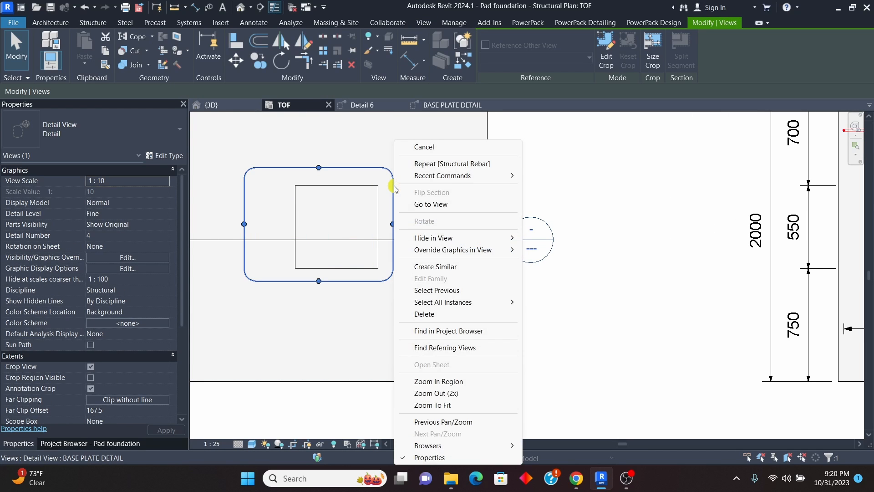
mouse_move(457, 238)
left_click(554, 238)
scroll(361, 234, "down", 5)
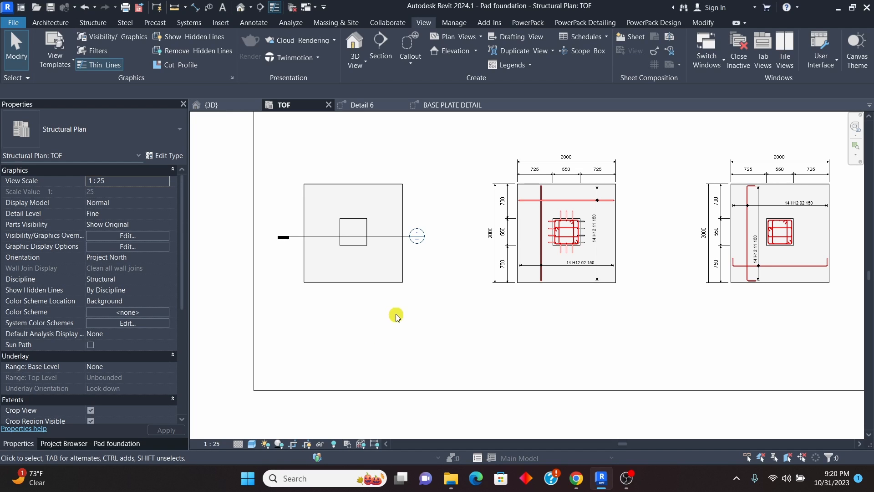
Step: Select everything in the undimensioned footing of the TOF plan and filter the selection to Structural Rebar only
scroll(363, 236, "up", 3)
scroll(390, 248, "down", 3)
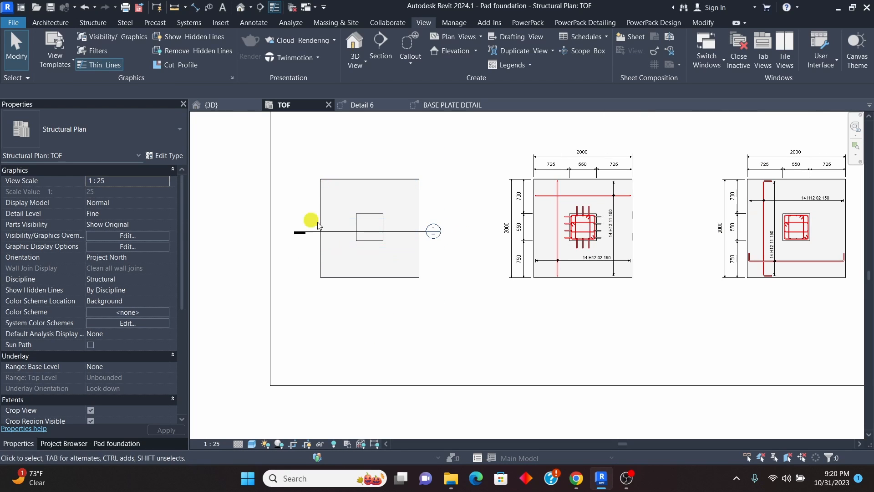
left_click_drag(301, 143, 440, 296)
left_click(490, 44)
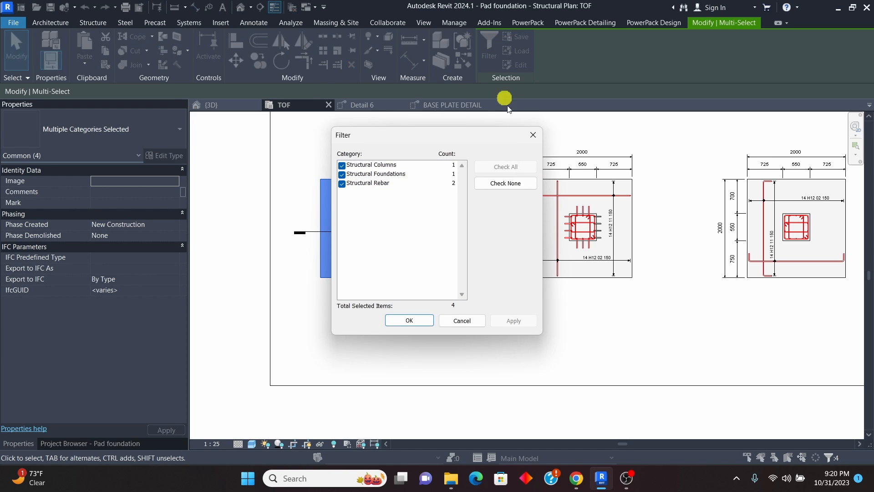
left_click(503, 184)
left_click(342, 183)
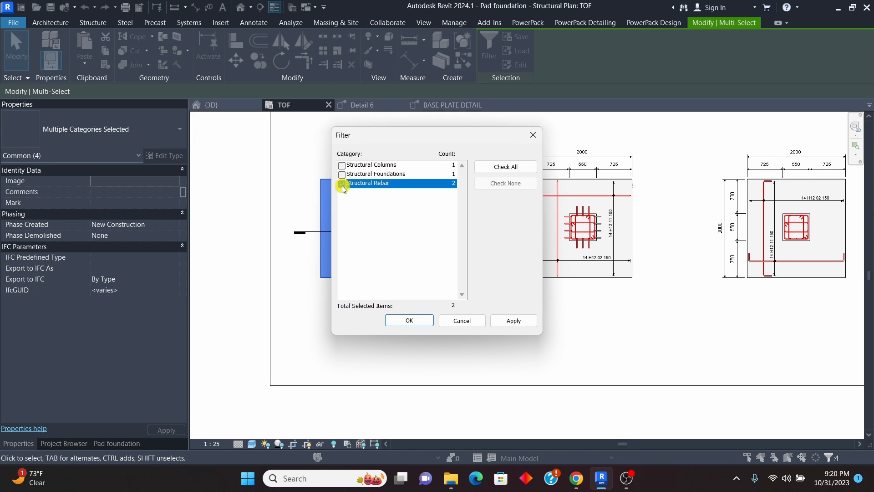
left_click(412, 320)
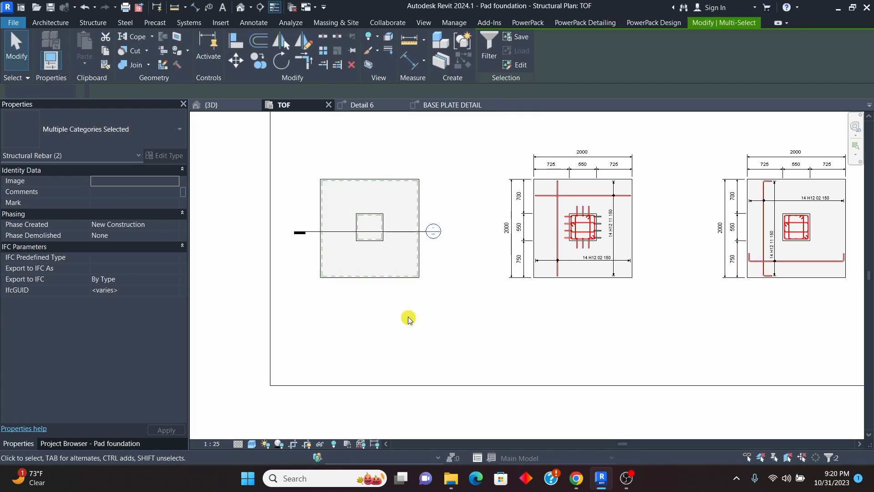
Step: Set the view visibility states of the selected H16 bars to show them unobscured in the TOF plan
scroll(140, 390, "down", 5)
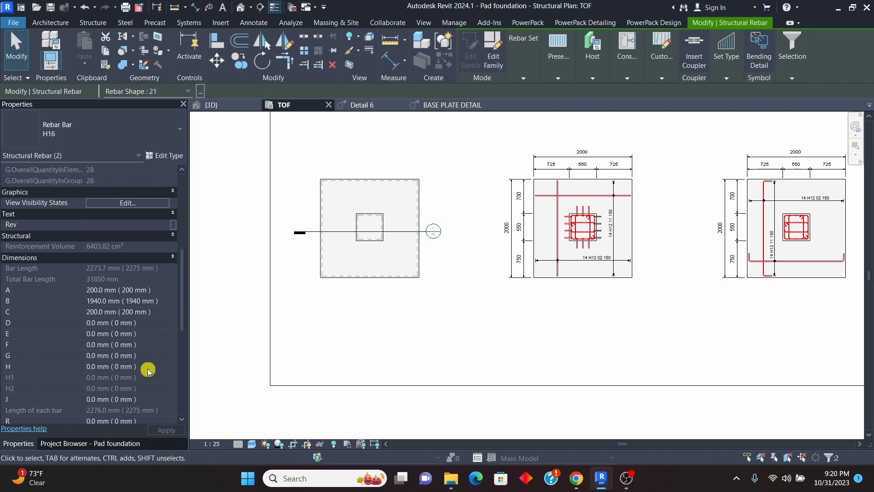
scroll(133, 311, "up", 3)
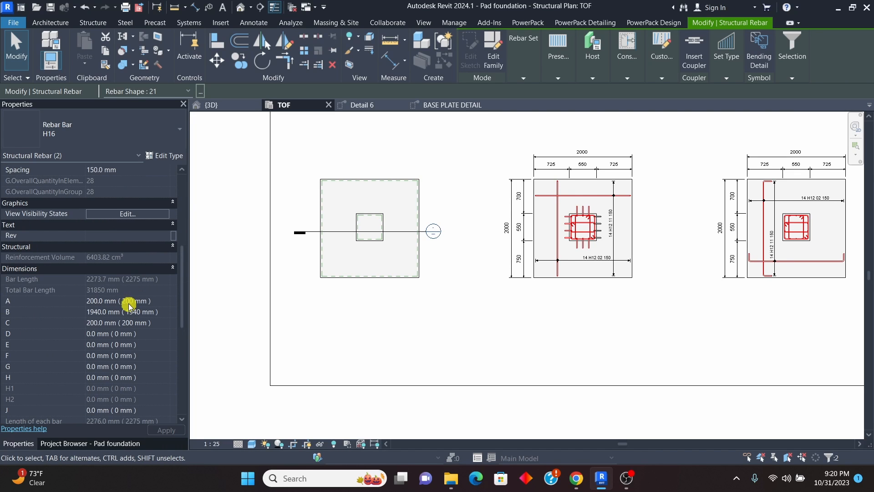
left_click(125, 215)
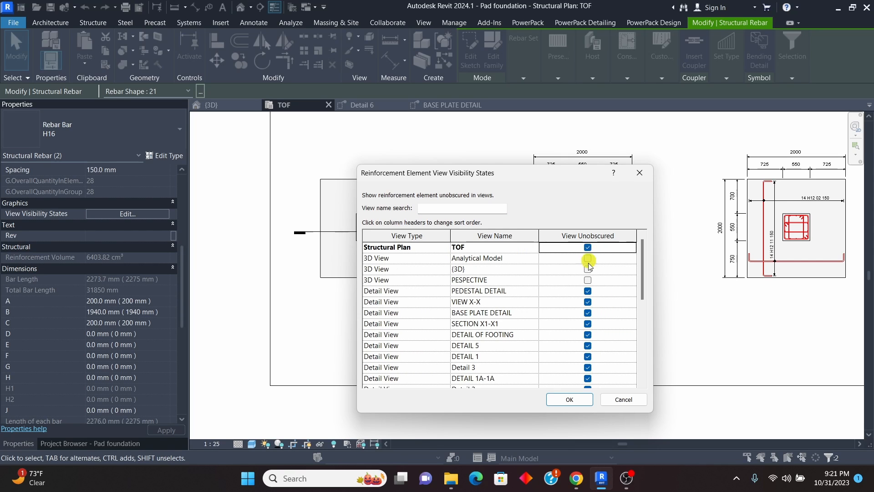
left_click(585, 400)
left_click(479, 313)
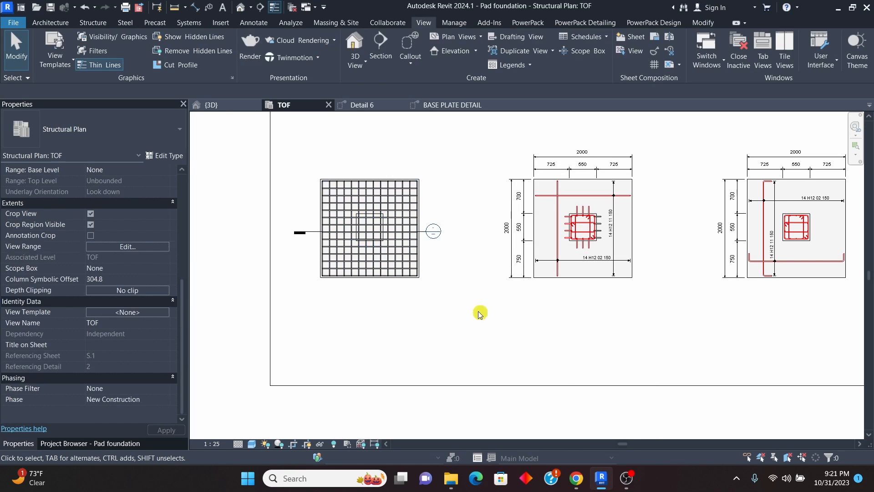
scroll(353, 228, "up", 3)
scroll(354, 228, "up", 3)
scroll(381, 248, "up", 4)
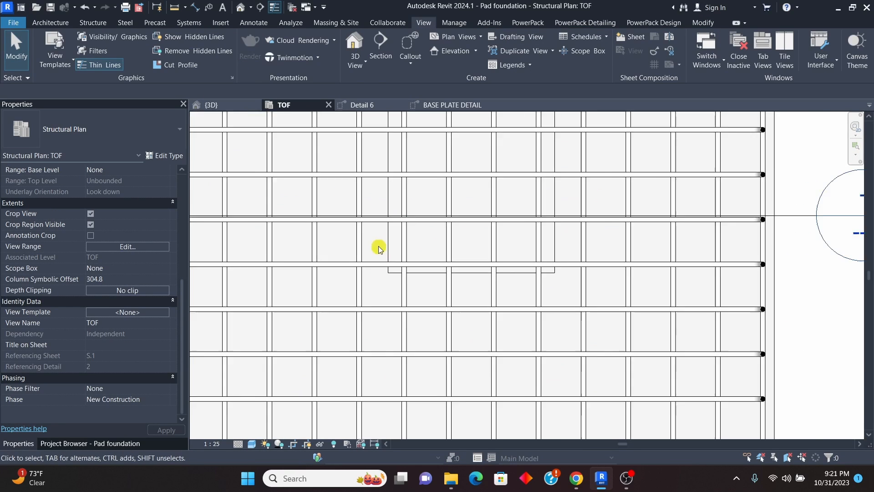
scroll(385, 207, "down", 6)
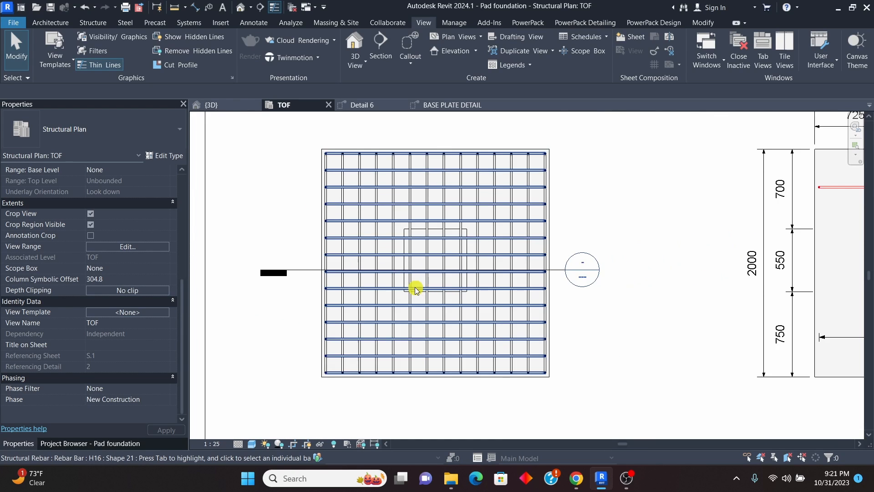
Step: In the BASE PLATE DETAIL view, set the H8 stirrup's layout to Maximum Spacing at 150 mm
left_click(434, 104)
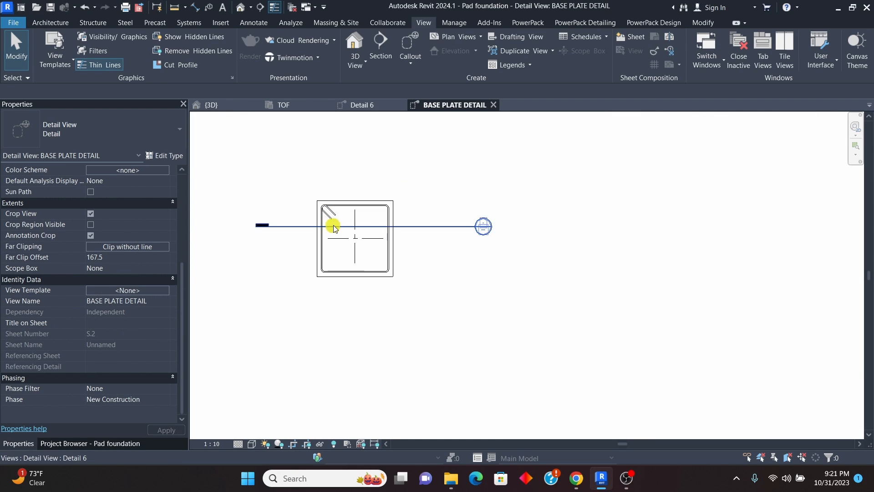
left_click(359, 184)
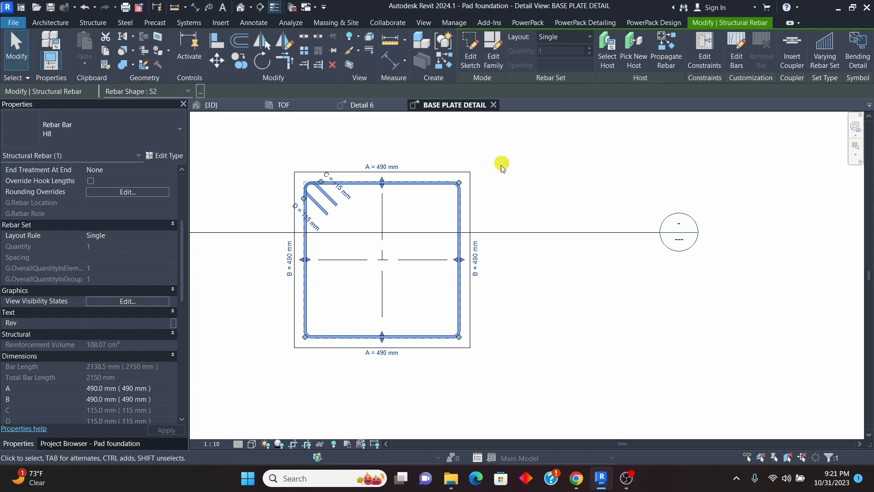
left_click(588, 37)
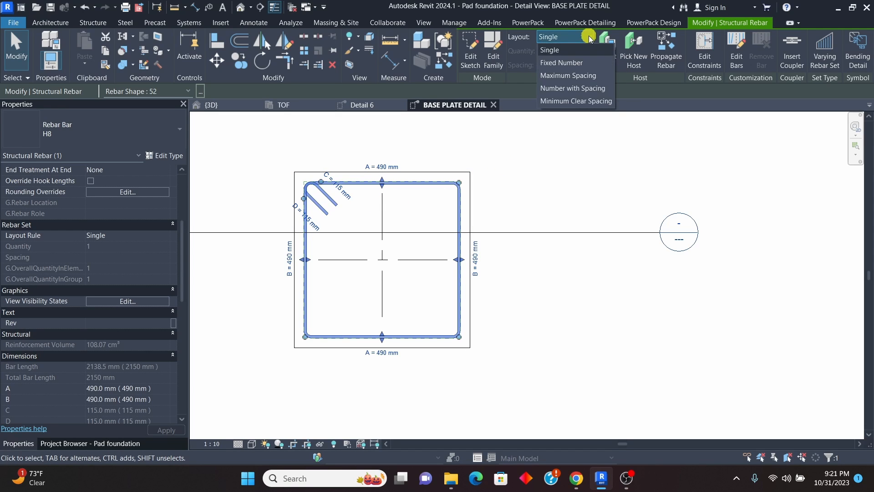
left_click(567, 78)
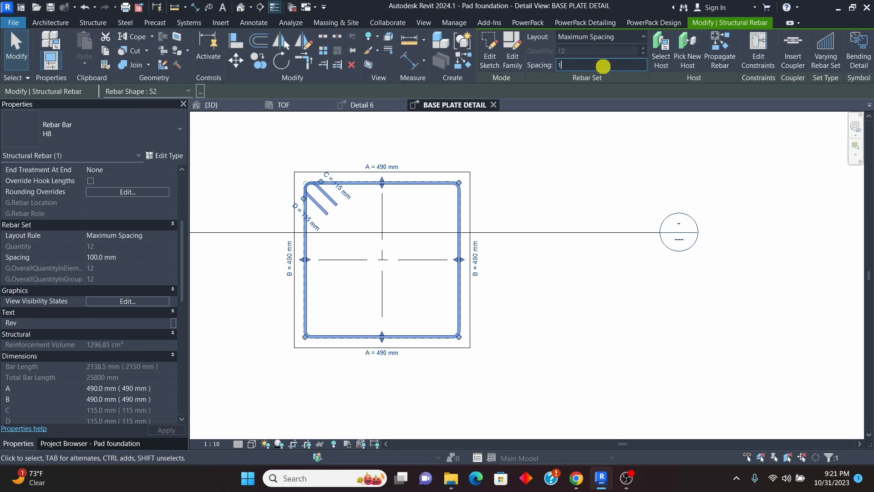
left_click(600, 307)
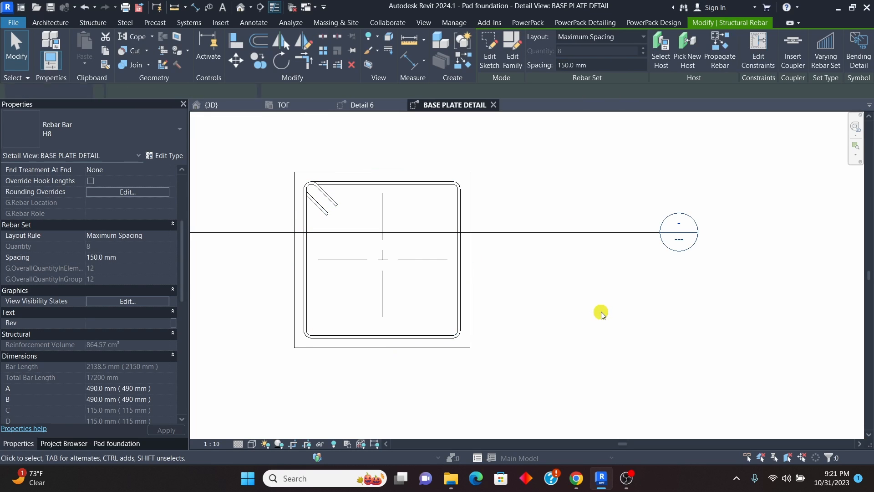
Step: Examine the pedestal's stirrup arrangement in the TOF plan and in the Detail 6 section
left_click(303, 106)
scroll(449, 280, "up", 5)
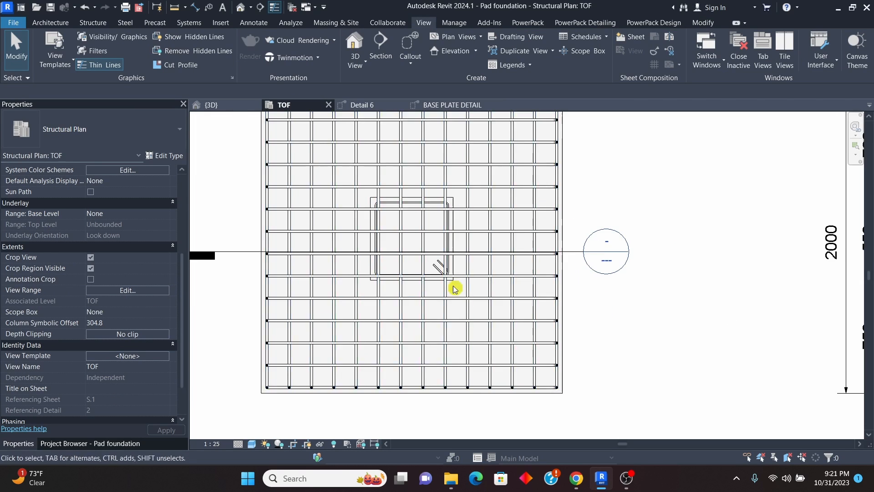
scroll(418, 272, "down", 5)
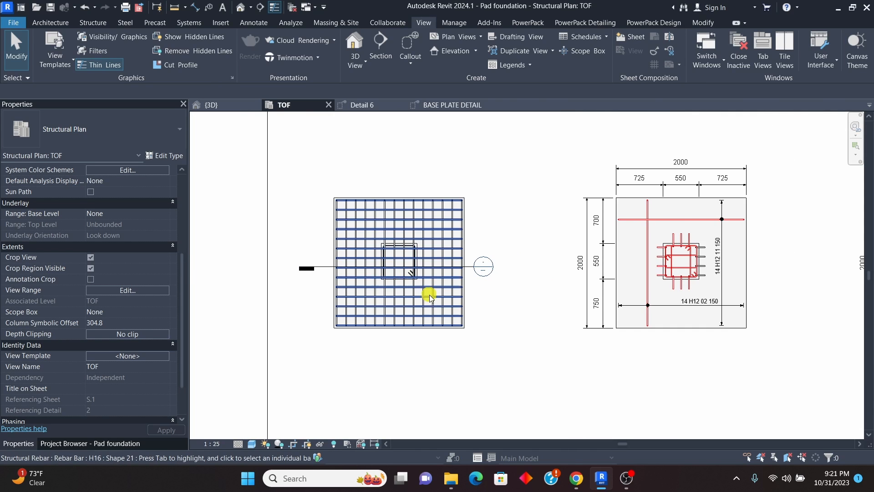
scroll(410, 282, "up", 4)
scroll(397, 273, "down", 2)
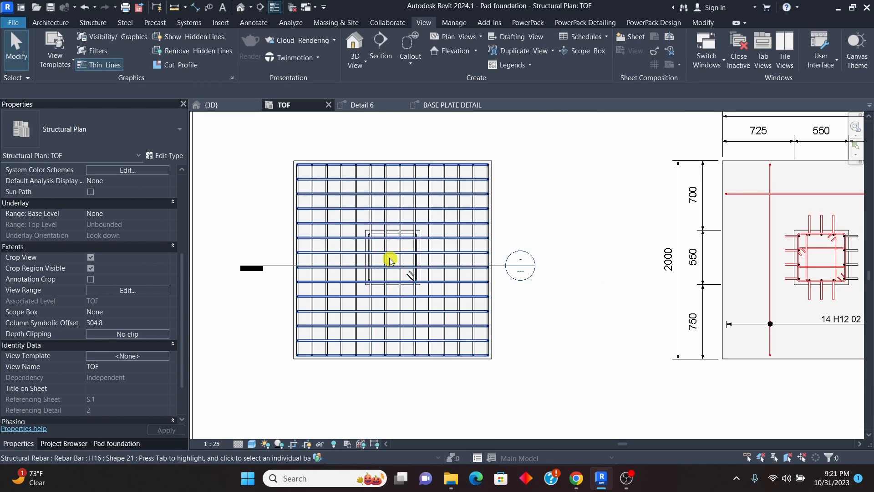
scroll(387, 255, "up", 2)
scroll(371, 285, "down", 4)
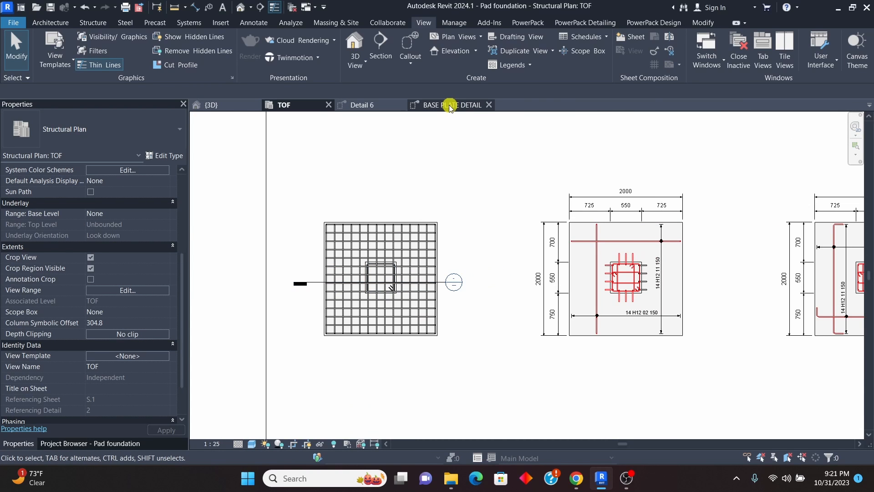
left_click(450, 106)
left_click(363, 105)
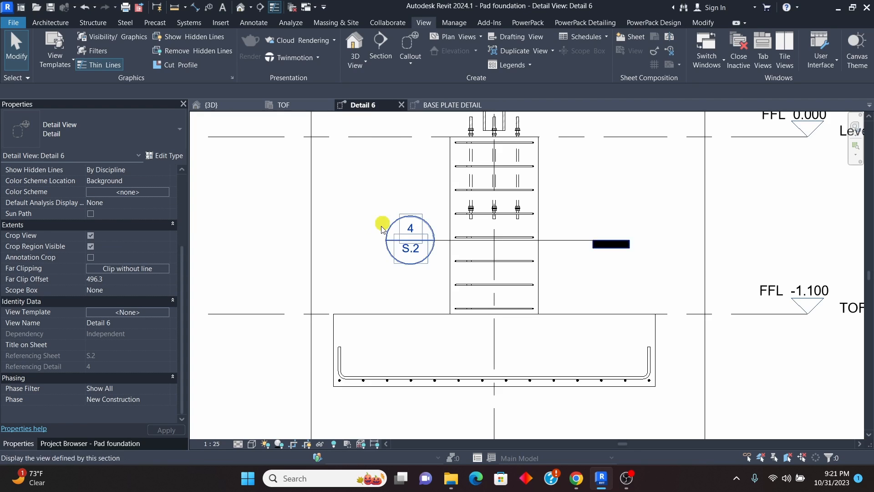
scroll(385, 226, "down", 2)
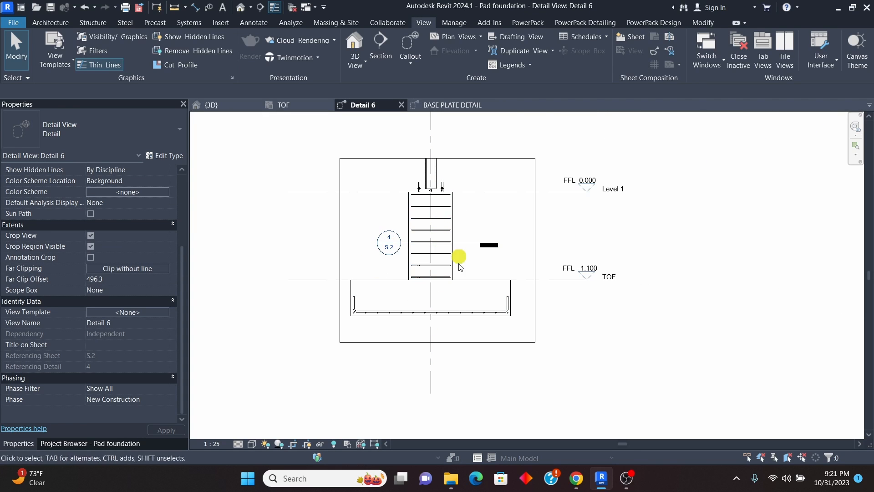
scroll(433, 217, "up", 2)
scroll(431, 282, "down", 2)
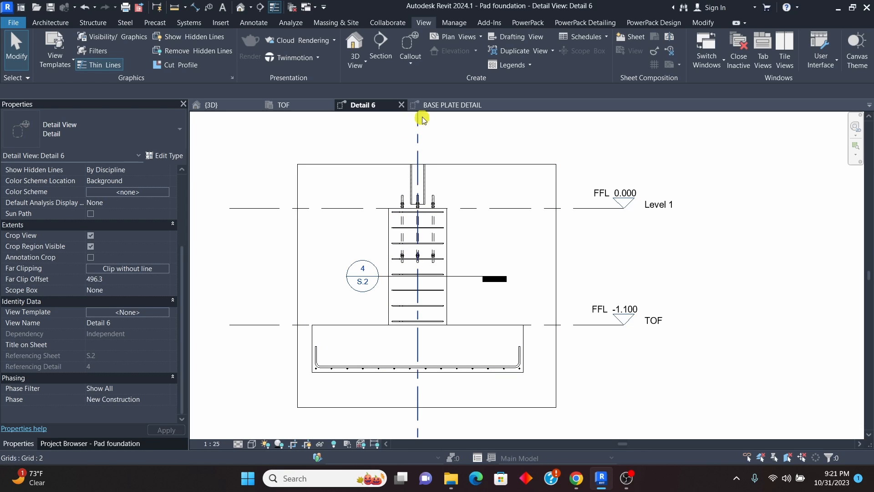
left_click(294, 108)
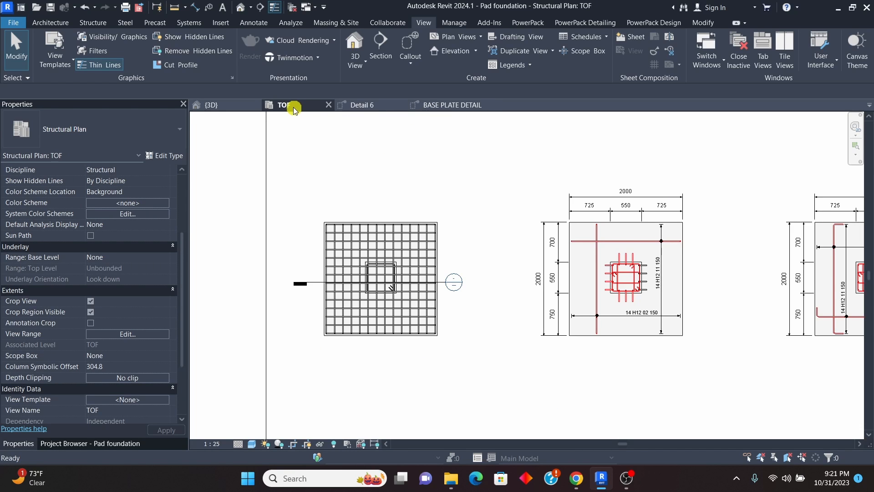
Step: In the BASE PLATE DETAIL view, set up rebar for the 550x550 column with straight shape 00, oriented Perpendicular to Cover
left_click(445, 108)
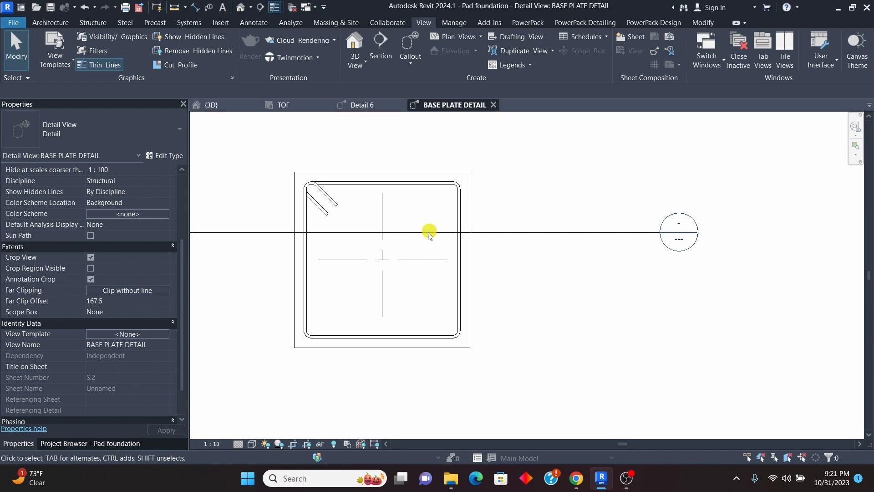
scroll(341, 276, "up", 3)
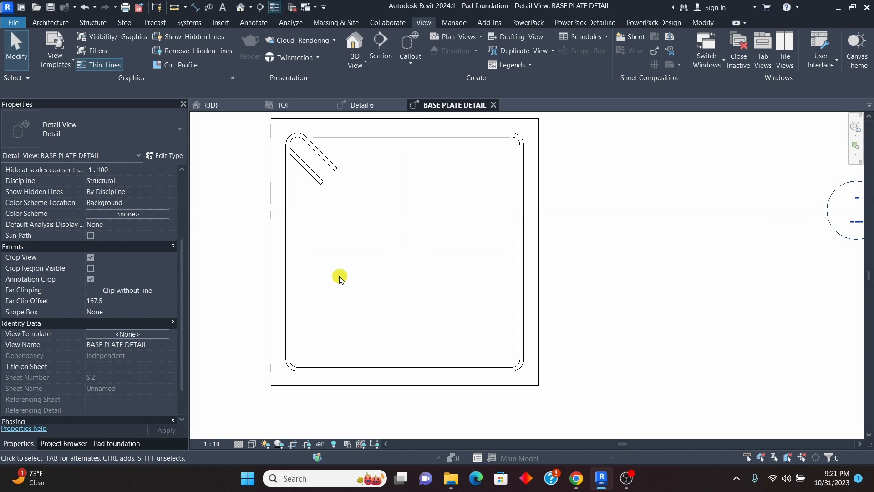
scroll(341, 313, "down", 3)
left_click(474, 217)
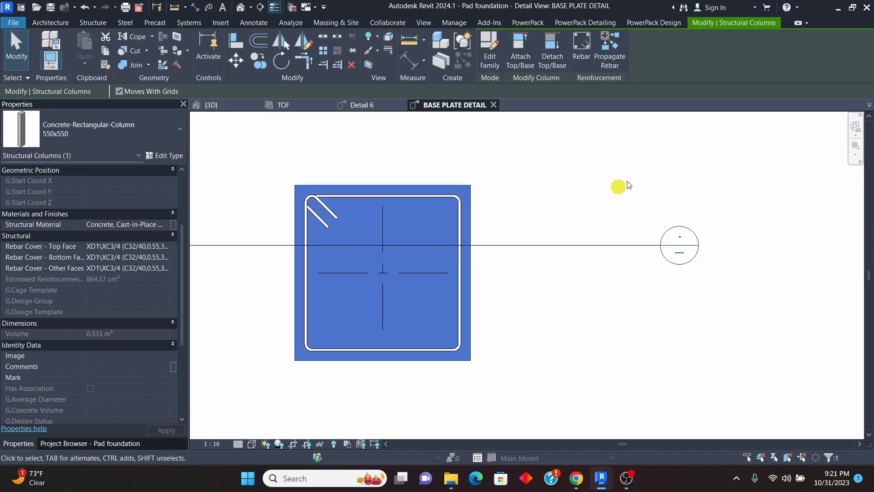
left_click(583, 46)
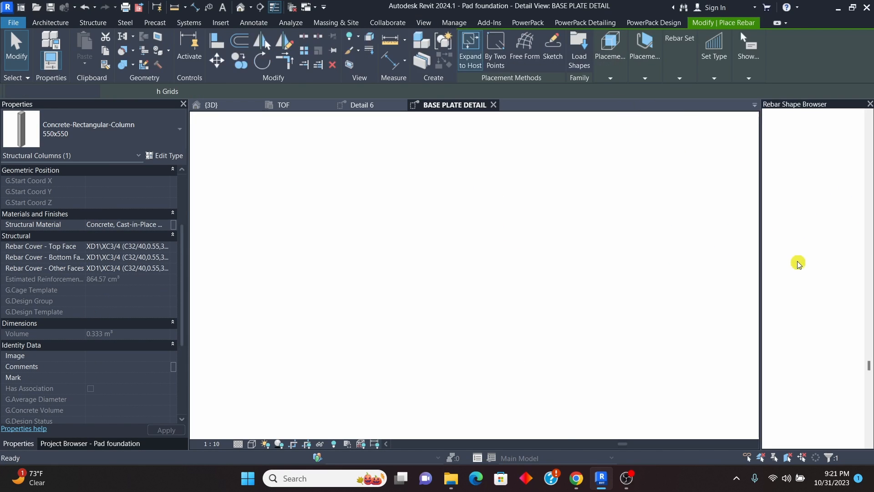
scroll(827, 255, "up", 10)
scroll(826, 262, "up", 15)
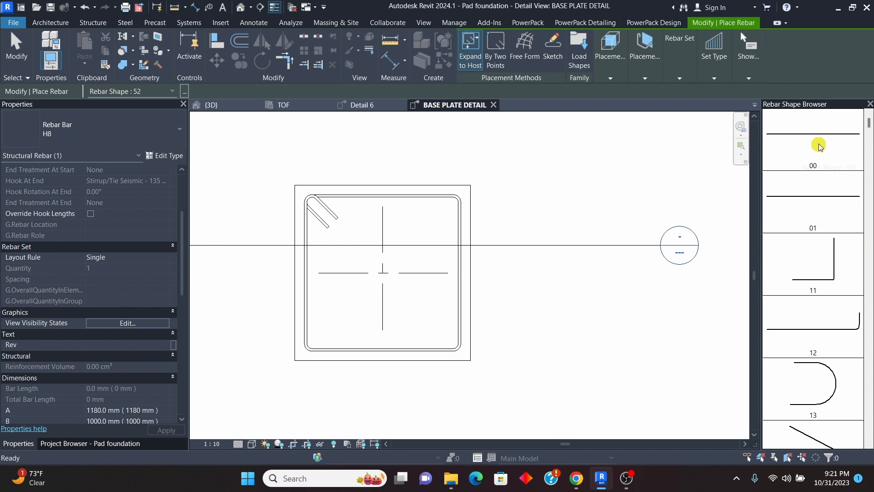
left_click(820, 143)
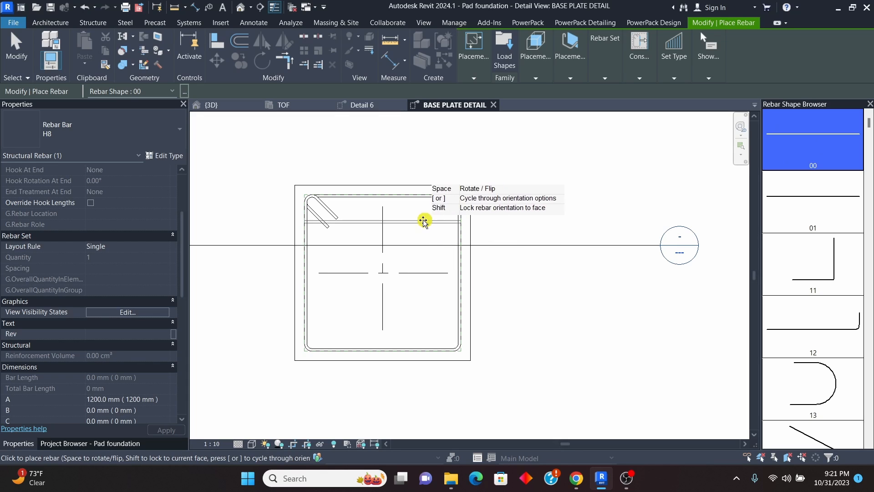
left_click(571, 78)
left_click(642, 103)
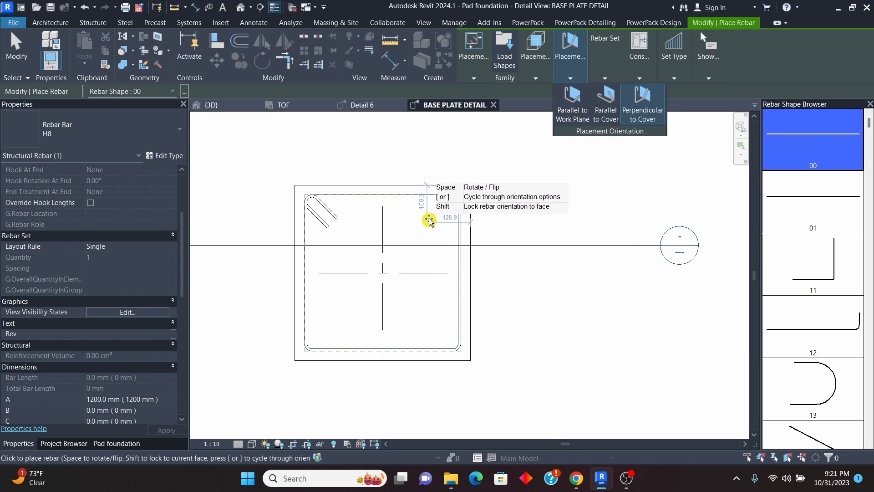
Step: Set the rebar being placed to type H16 with a Fixed Number layout of 3 bars
scroll(435, 221, "up", 2)
scroll(437, 220, "down", 5)
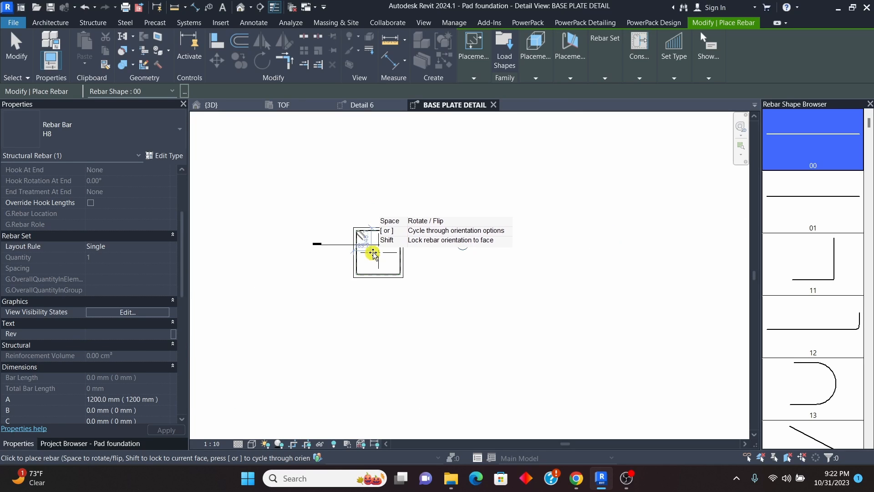
scroll(374, 252, "up", 5)
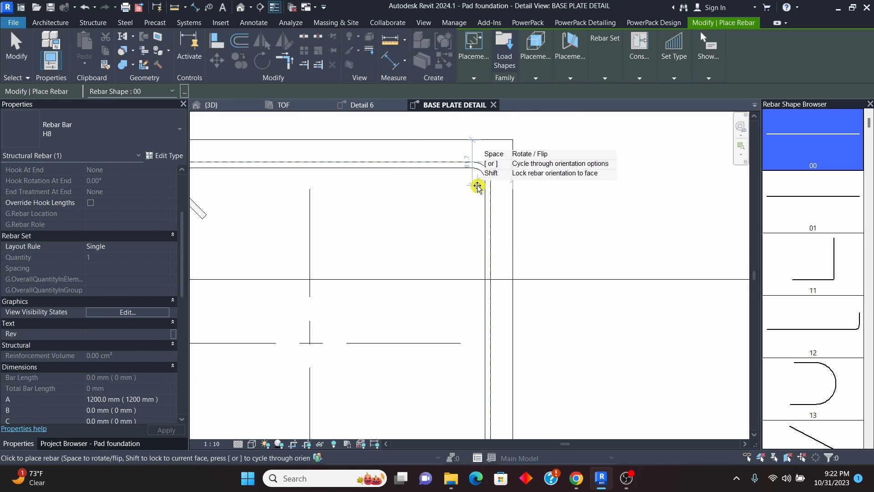
scroll(473, 186, "up", 2)
left_click(160, 129)
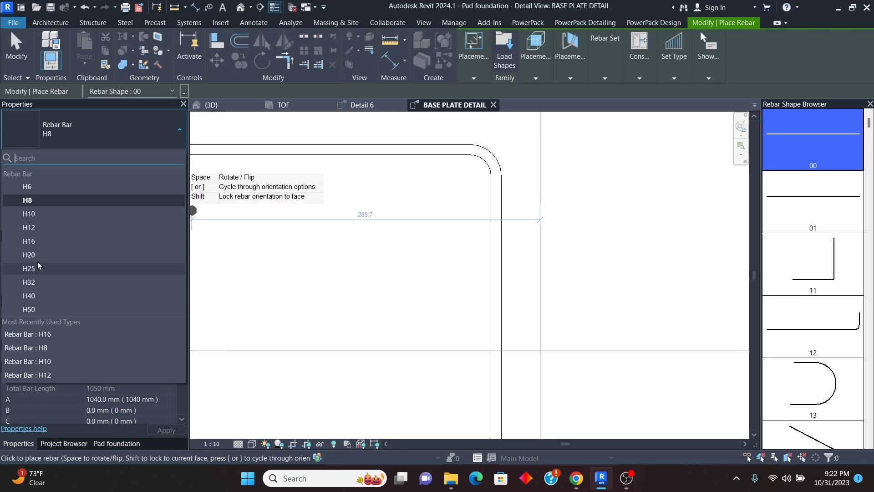
left_click(28, 241)
scroll(469, 189, "down", 4)
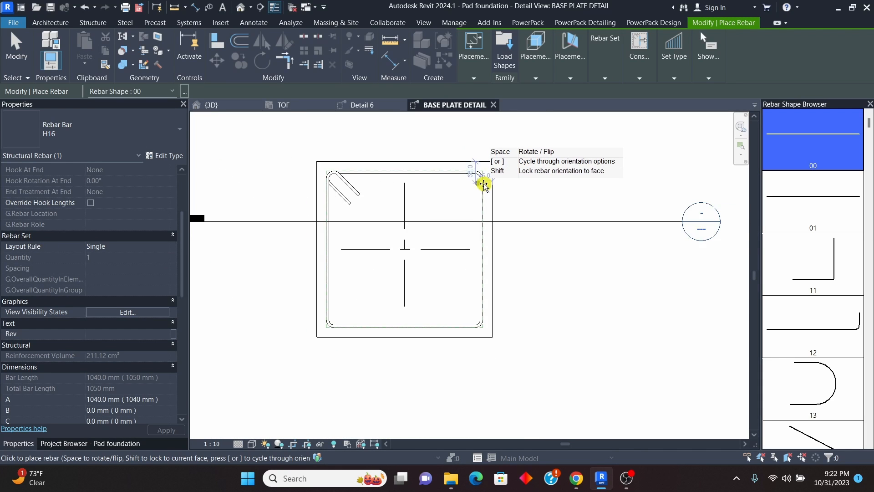
scroll(478, 184, "up", 2)
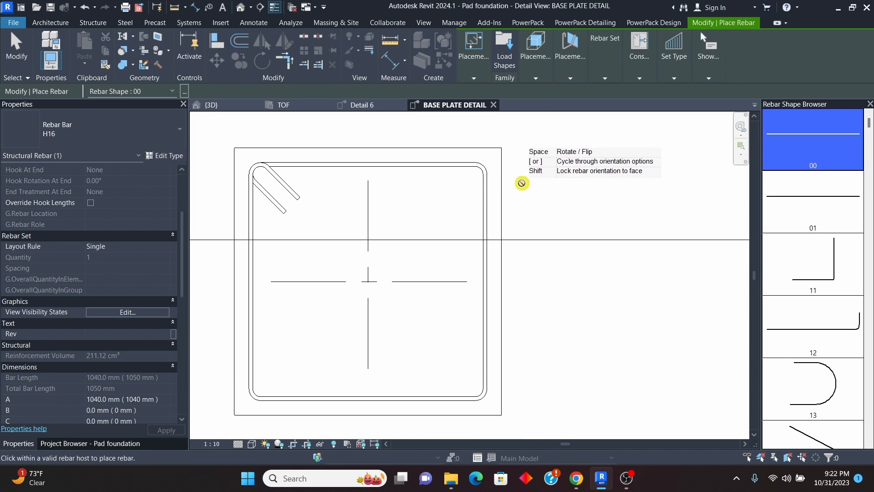
left_click(605, 79)
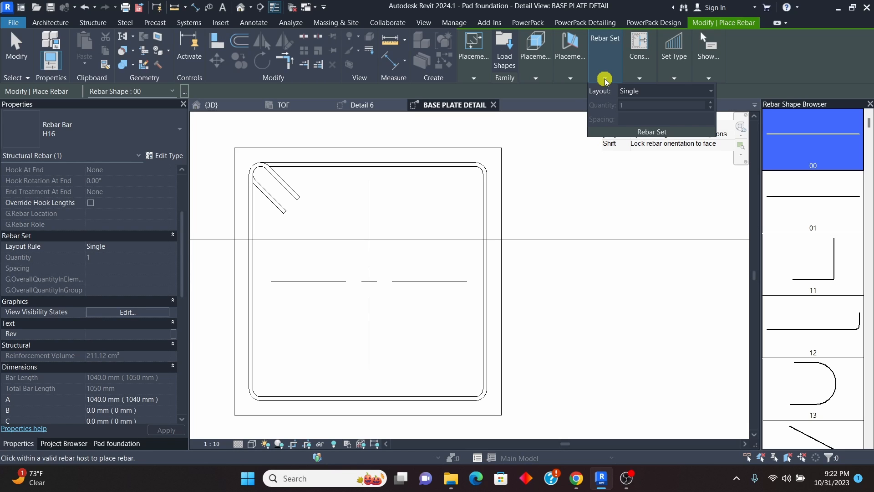
left_click(711, 92)
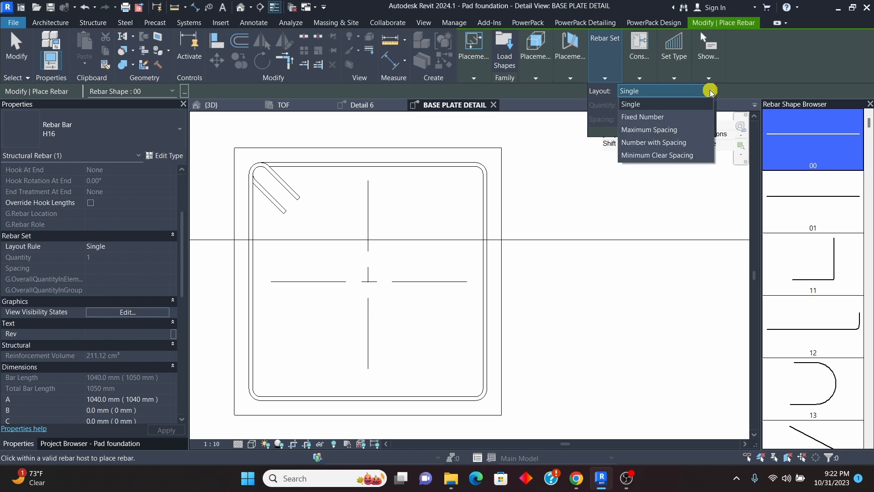
left_click(656, 117)
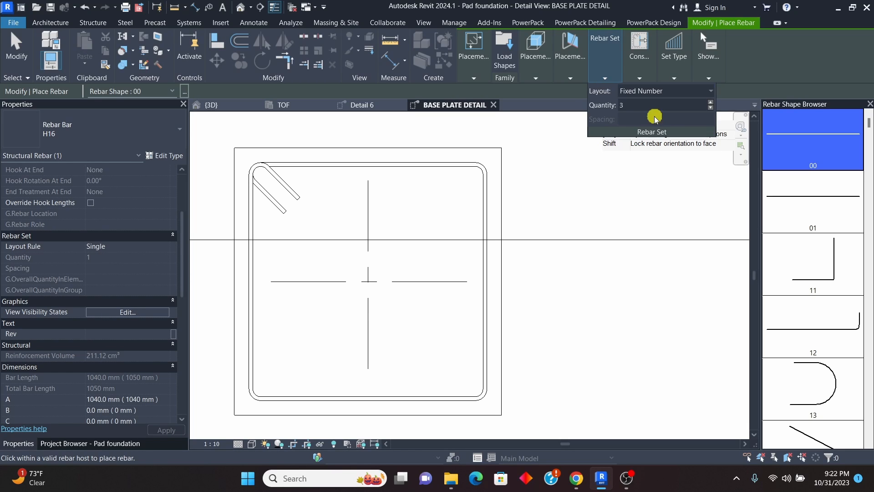
Step: Place one H16 bar set inside the stirrup along the column's right face and another along its left face
left_click(475, 240)
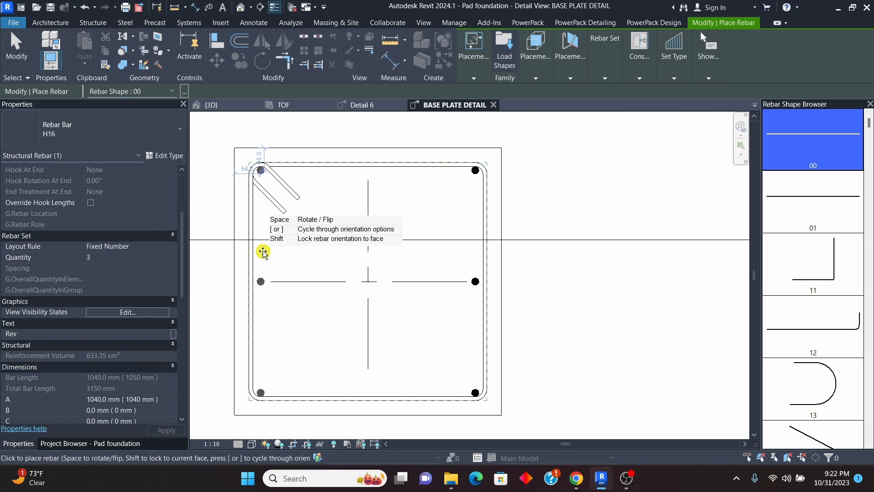
left_click(292, 253)
scroll(430, 203, "down", 5)
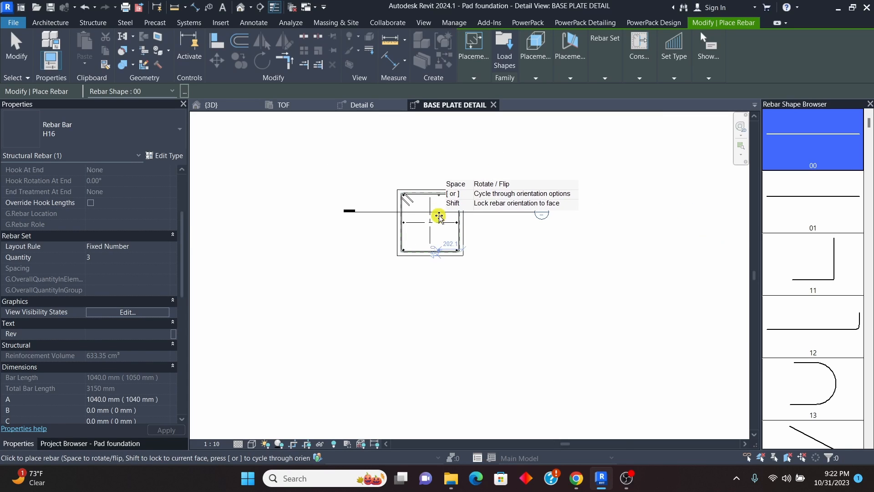
key("Escape")
key("Escape")
scroll(414, 225, "down", 4)
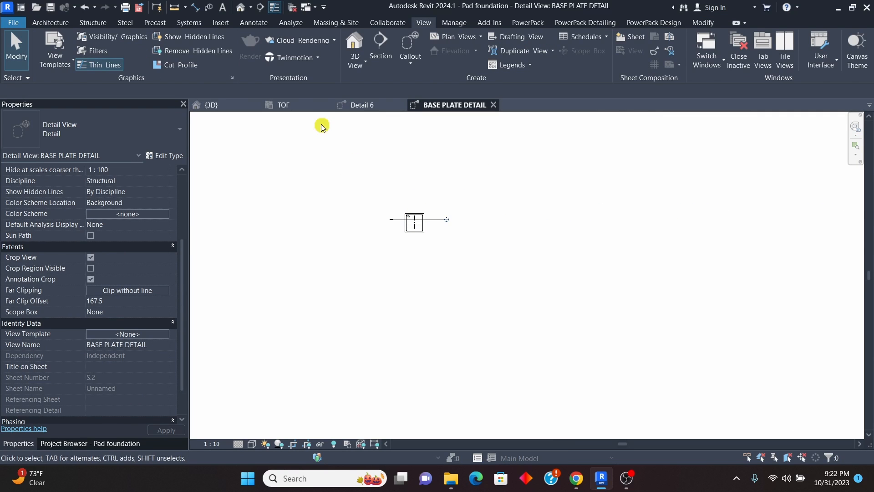
Step: Examine the vertical bar arrangement of the dimensioned reference pedestal in the TOF plan
left_click(287, 105)
scroll(374, 264, "up", 5)
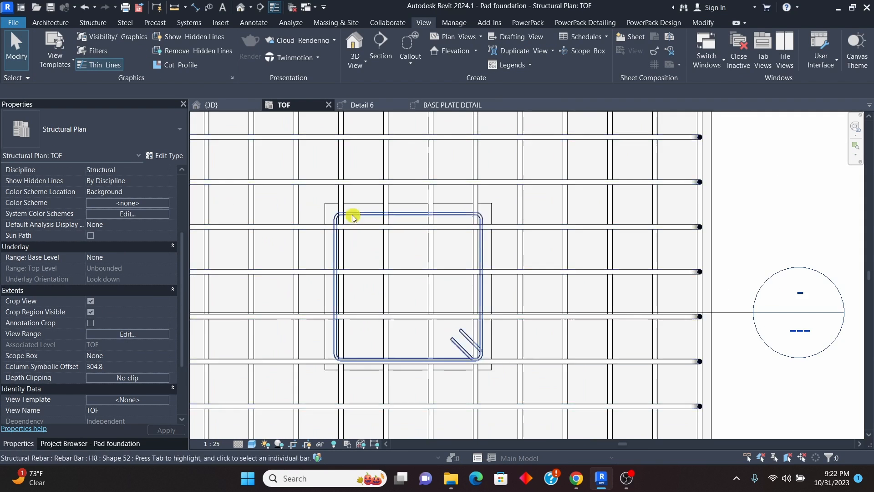
scroll(353, 217, "down", 5)
scroll(597, 262, "up", 5)
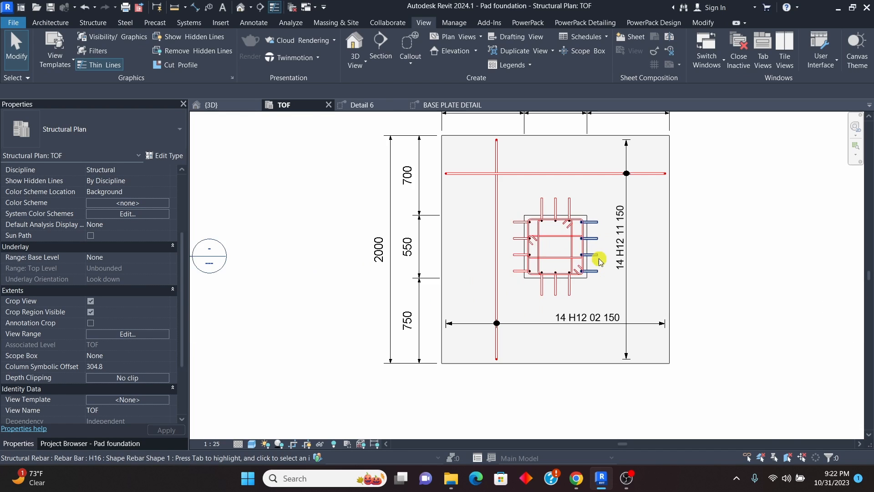
scroll(600, 260, "up", 4)
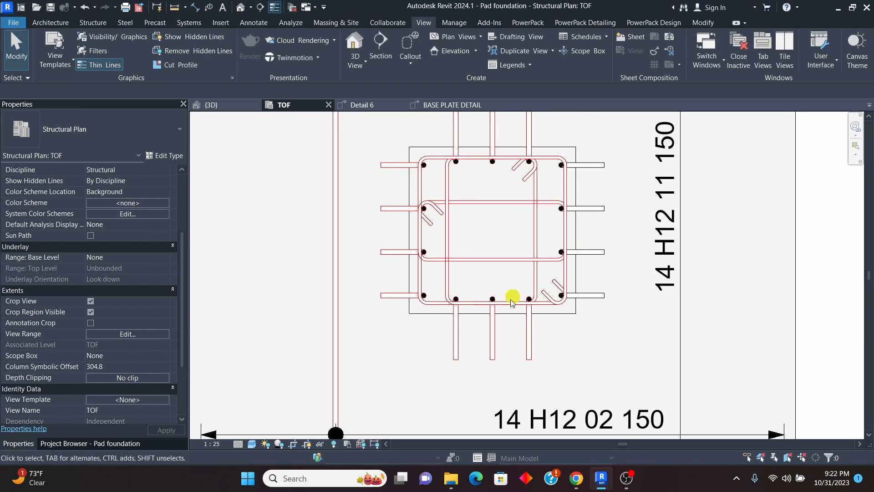
scroll(503, 351, "down", 4)
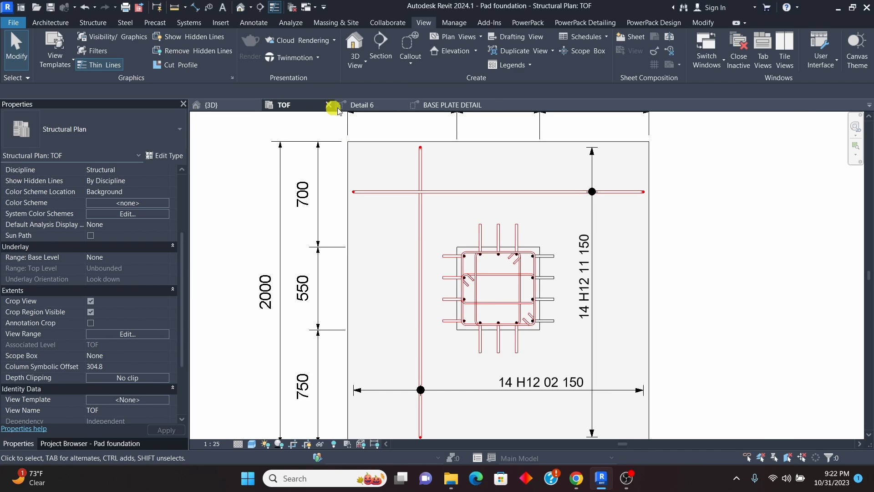
Step: In the BASE PLATE DETAIL view, set the quantity of both the right and left H16 bar sets to 4
left_click(429, 106)
scroll(416, 220, "up", 6)
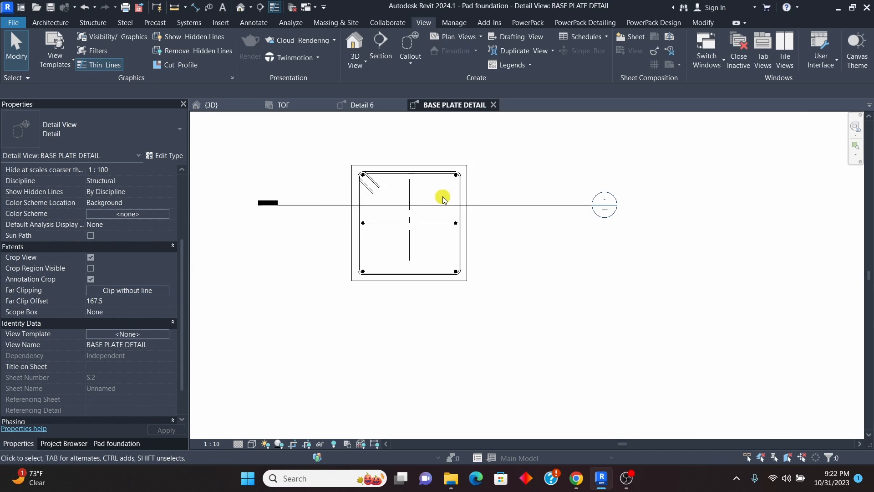
left_click(463, 251)
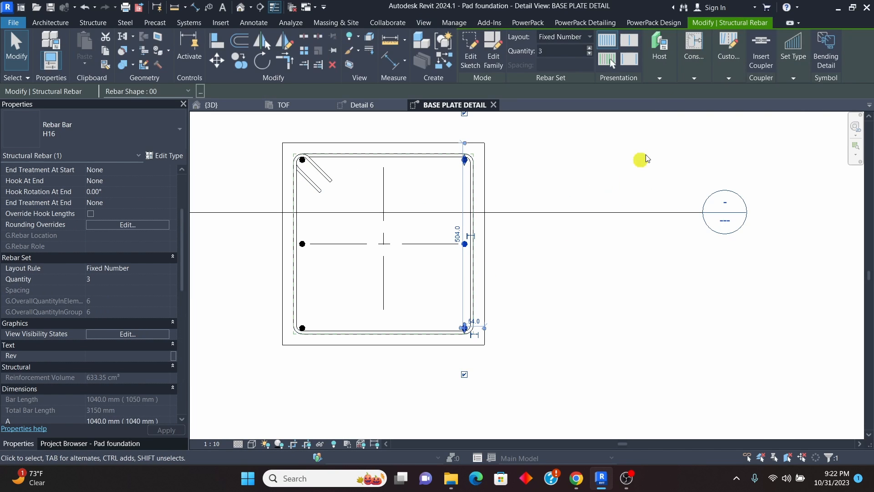
left_click(560, 253)
left_click(306, 243)
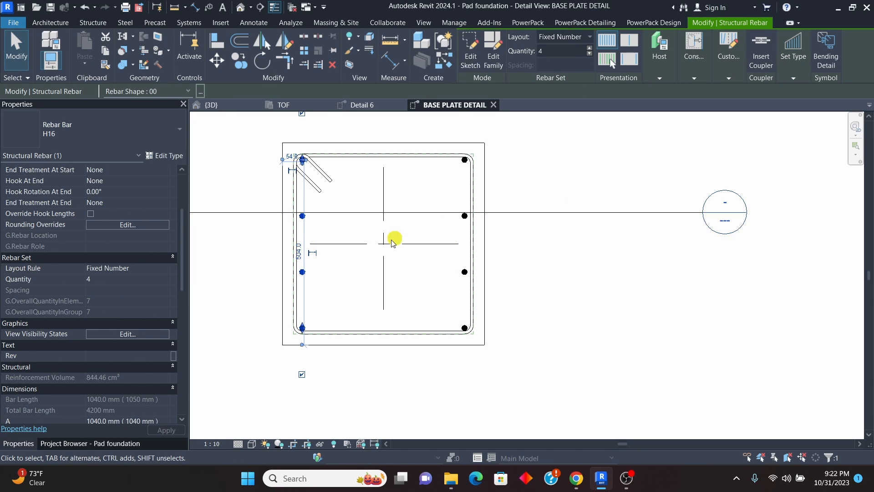
left_click(566, 271)
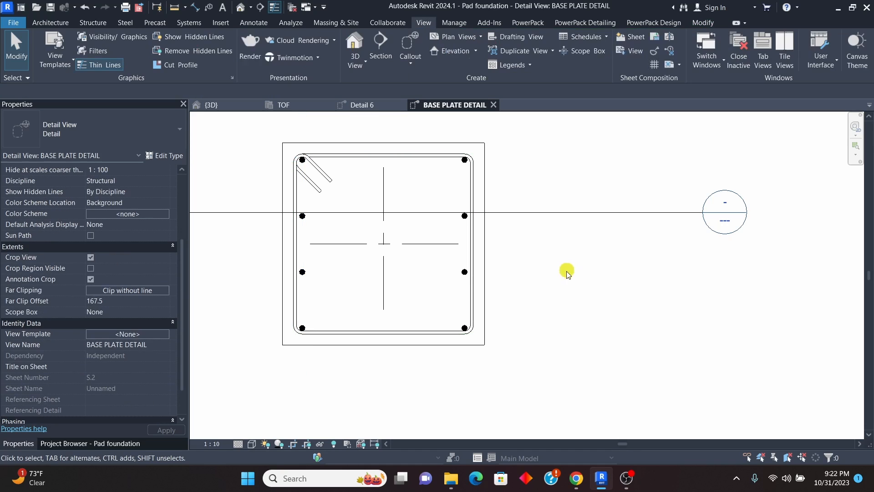
Step: Create a similar H16 set of 4 bars from the right-hand set and place it along the column's upper face
left_click(463, 278)
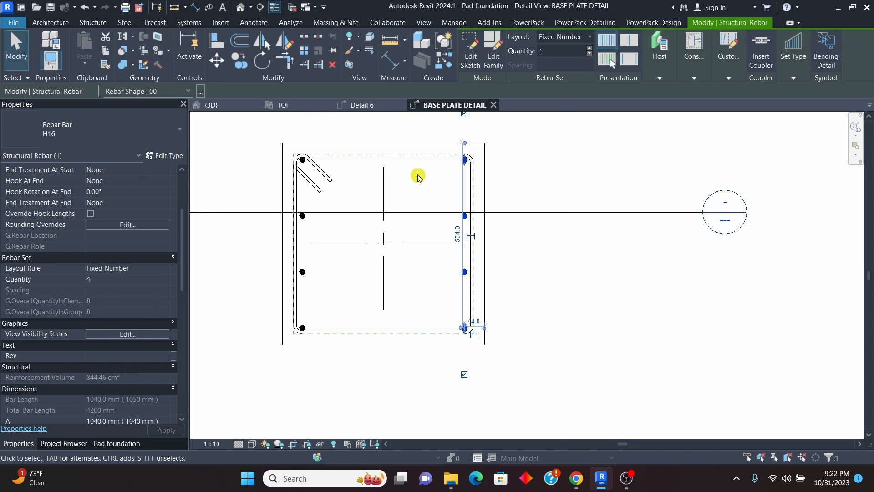
right_click(419, 178)
left_click(464, 243)
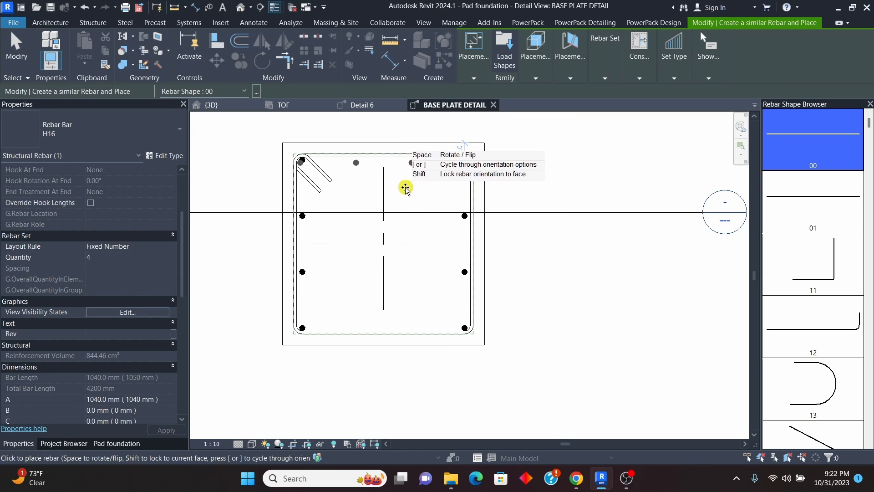
left_click(405, 180)
key("Escape")
key("Escape")
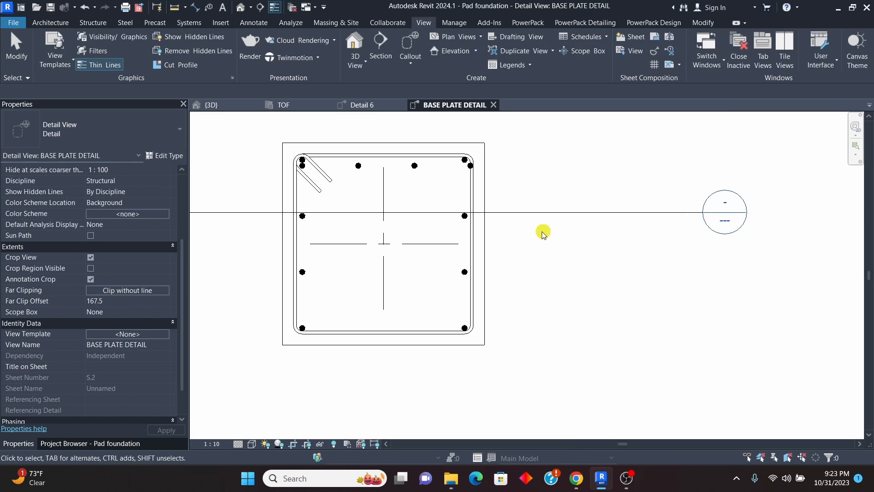
Step: Set the upper-face H16 set's quantity to 3 and shorten its distribution so the bars sit between the corner bars
scroll(412, 174, "up", 3)
left_click(415, 162)
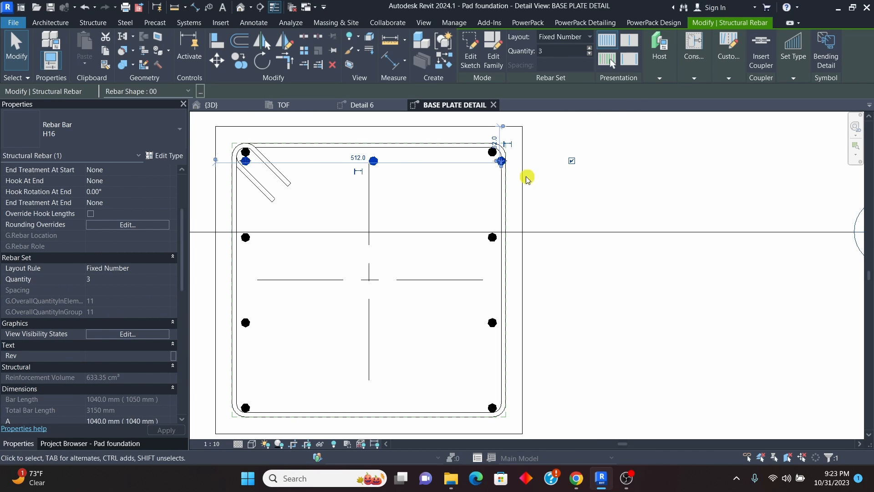
scroll(501, 161, "up", 4)
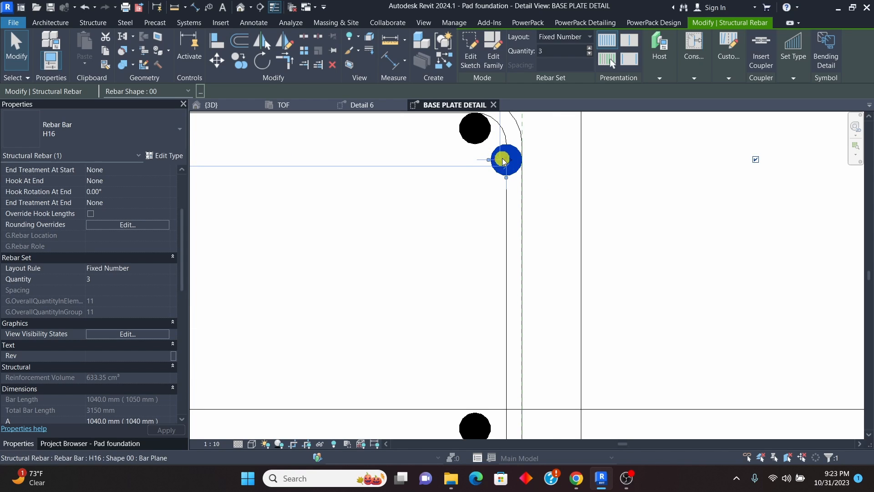
left_click_drag(503, 160, 399, 147)
scroll(349, 156, "down", 4)
scroll(510, 178, "up", 1)
scroll(510, 178, "up", 1)
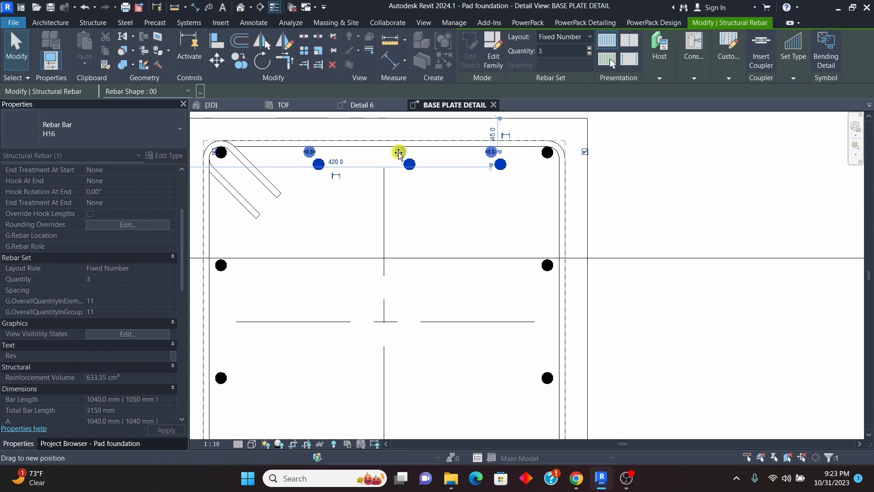
left_click_drag(414, 180, 415, 180)
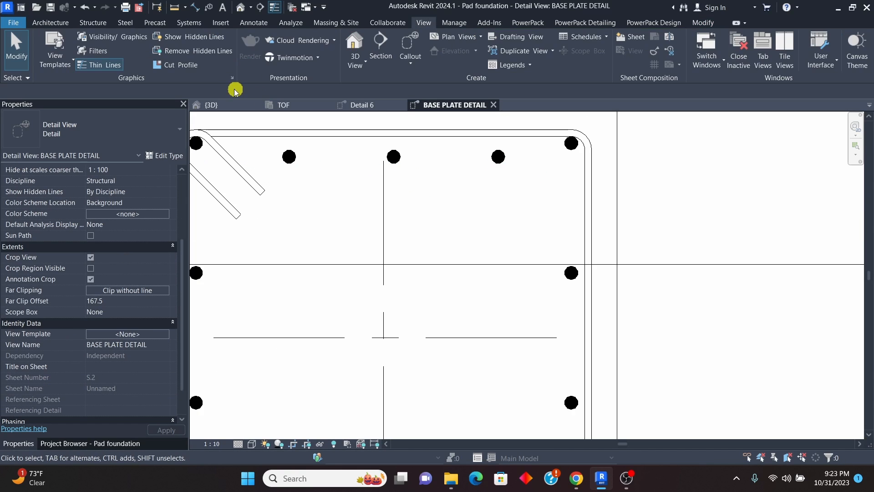
Step: Move the upper-face set of three H16 bars up toward the stirrup's upper leg
left_click(395, 154)
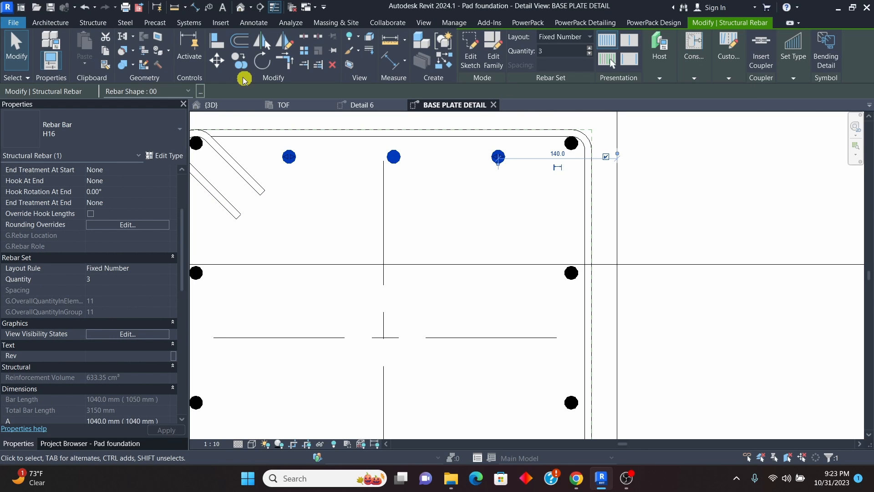
left_click(221, 61)
scroll(423, 160, "down", 2)
scroll(455, 182, "up", 5)
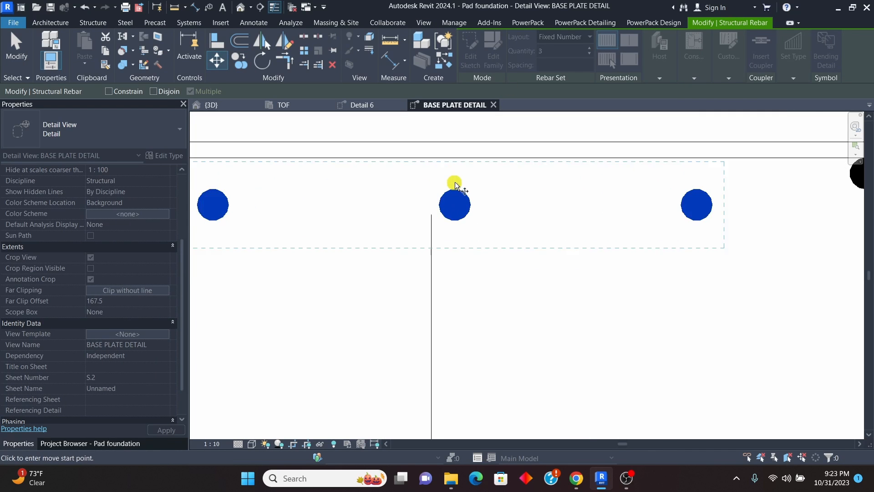
left_click(454, 192)
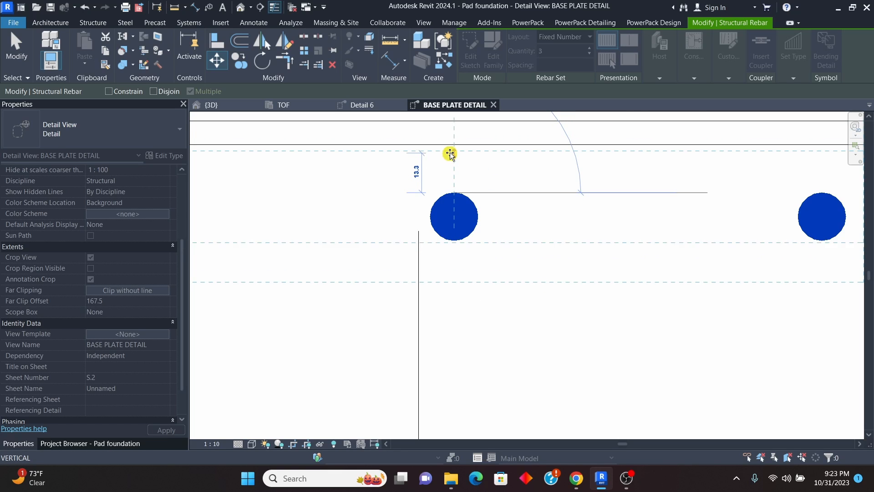
left_click(451, 150)
scroll(432, 192, "down", 4)
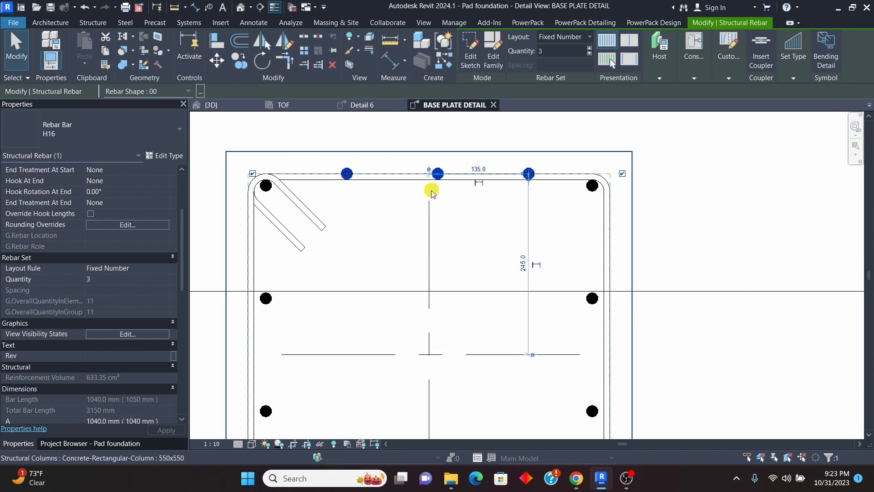
scroll(433, 191, "down", 2)
scroll(442, 180, "up", 2)
scroll(424, 172, "down", 2)
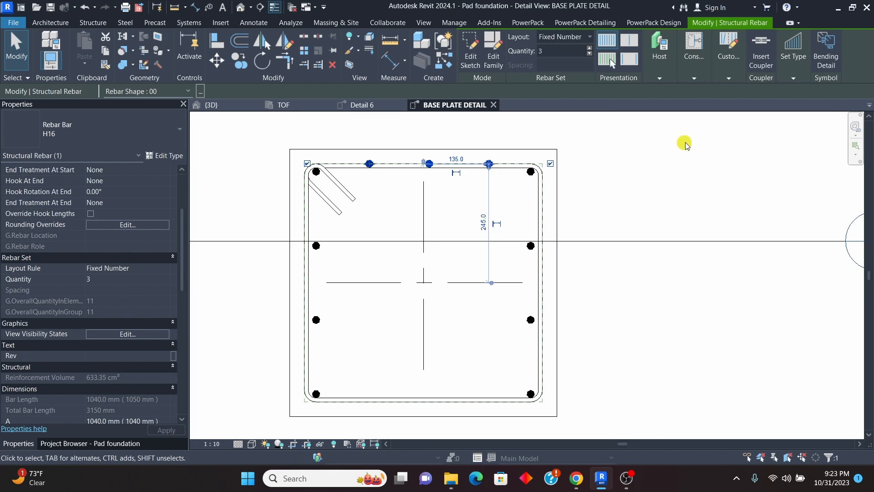
left_click(695, 81)
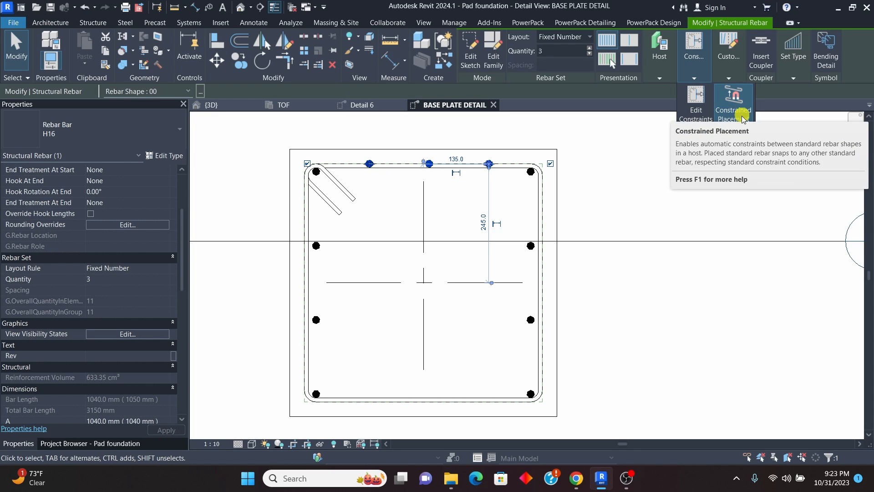
scroll(449, 184, "up", 3)
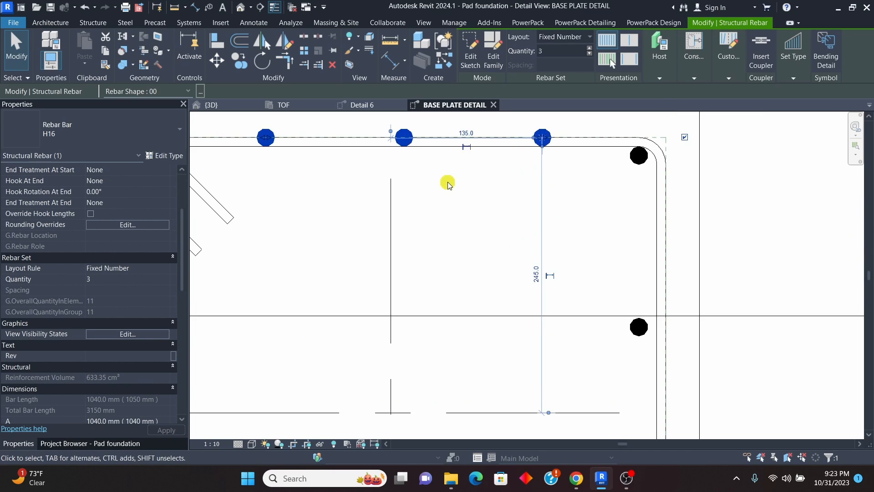
scroll(449, 184, "down", 2)
scroll(499, 151, "up", 2)
scroll(500, 168, "down", 1)
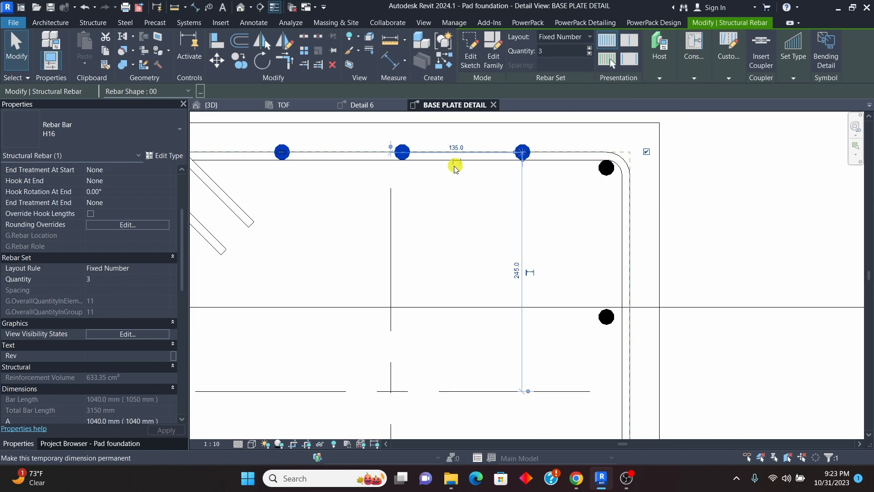
scroll(455, 168, "down", 3)
scroll(405, 172, "up", 3)
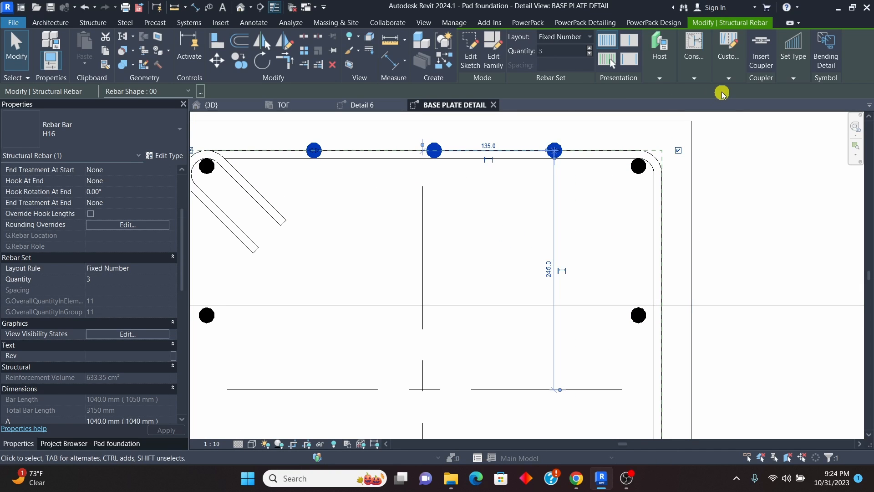
Step: Edit the upper-face H16 set's constraints and target the bar segment to the stirrup's upper leg
left_click(693, 80)
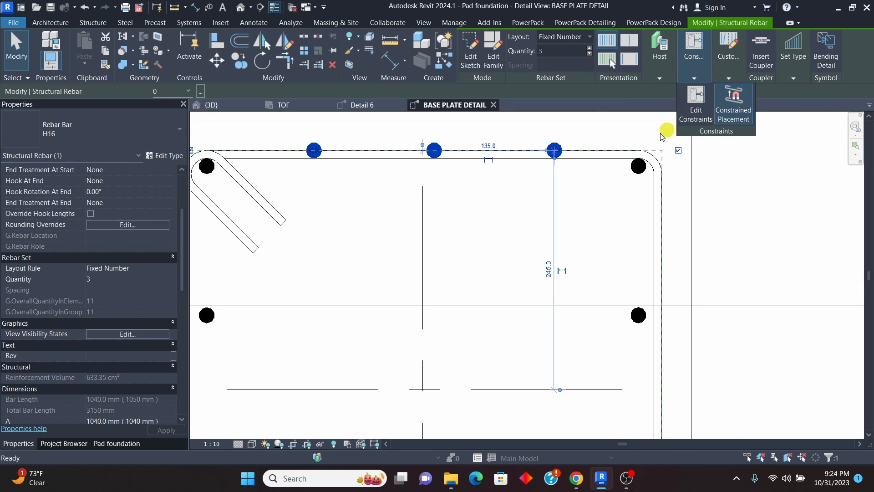
left_click(694, 105)
key("space")
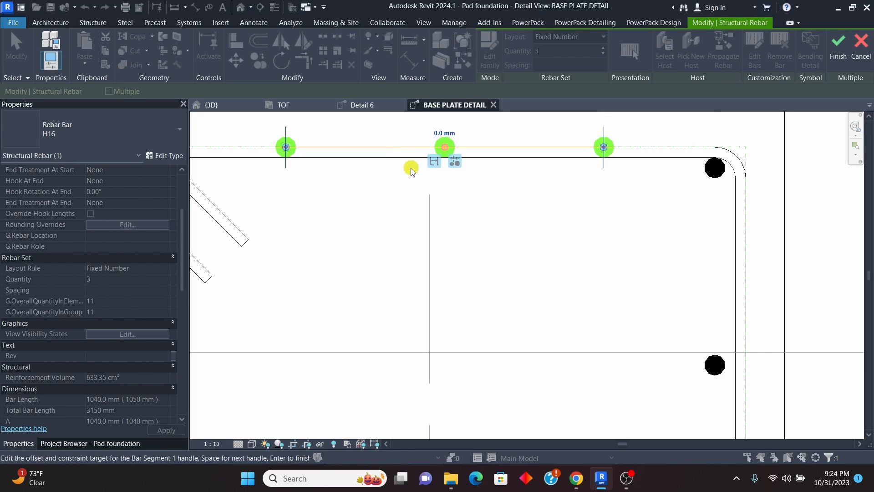
scroll(403, 160, "down", 3)
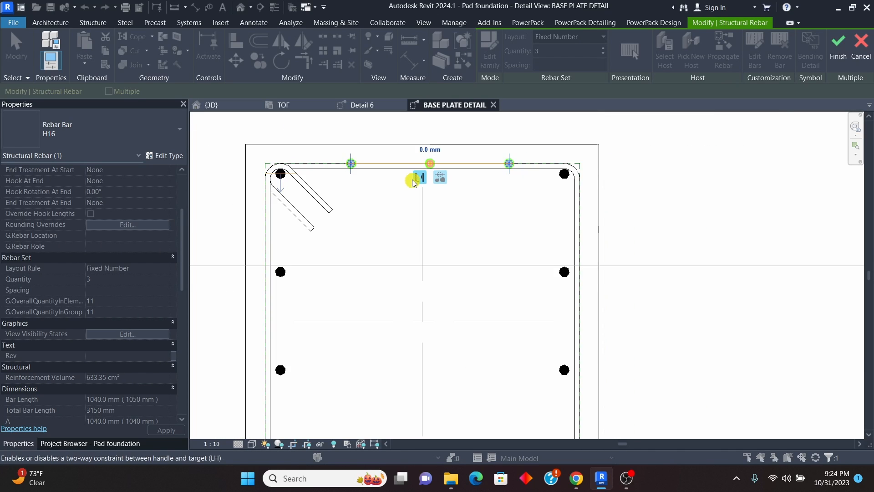
scroll(419, 170, "up", 4)
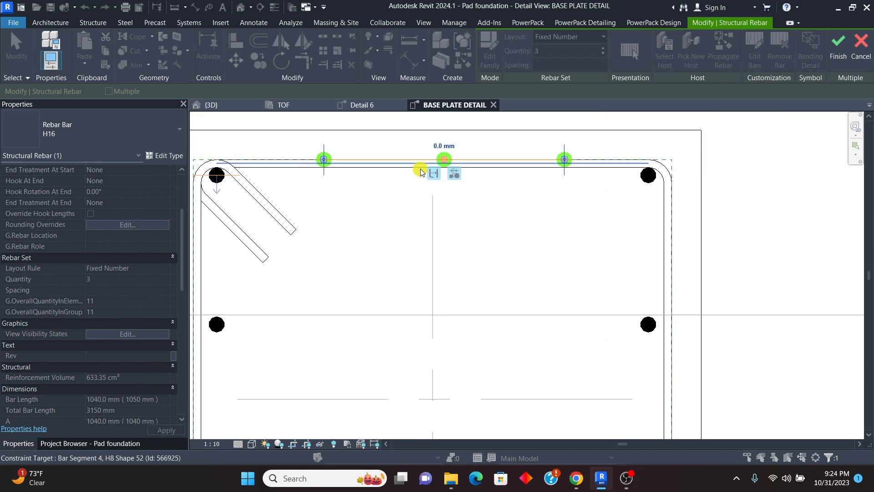
left_click(520, 162)
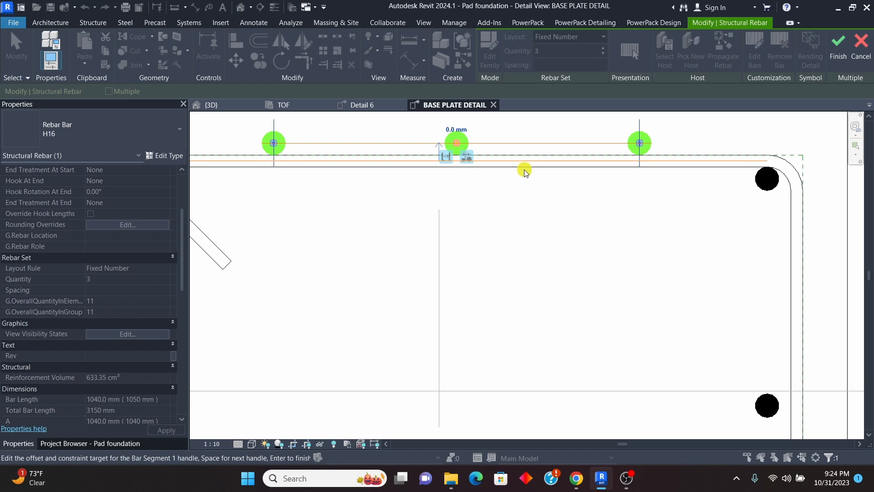
Step: Set the upper-face bars' constraint offset to 0 mm on the stirrup's inner side and finish editing the constraints
left_click(444, 174)
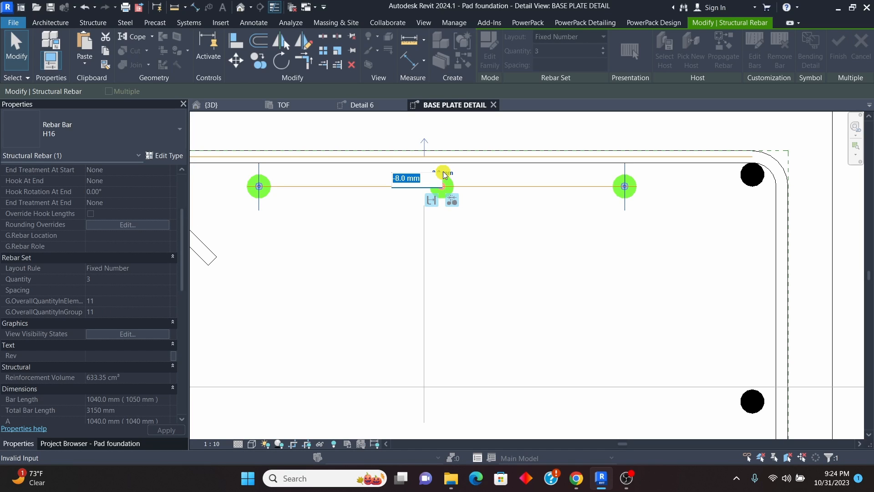
type("0")
key("Return")
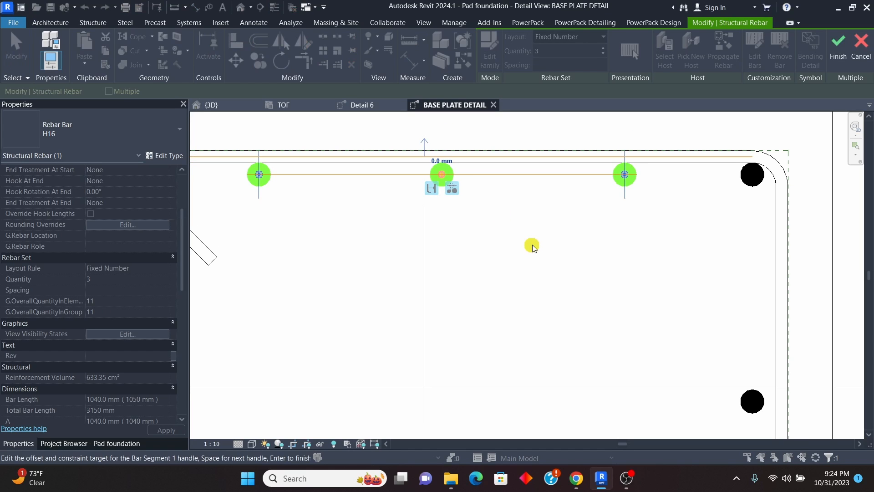
scroll(495, 204, "down", 2)
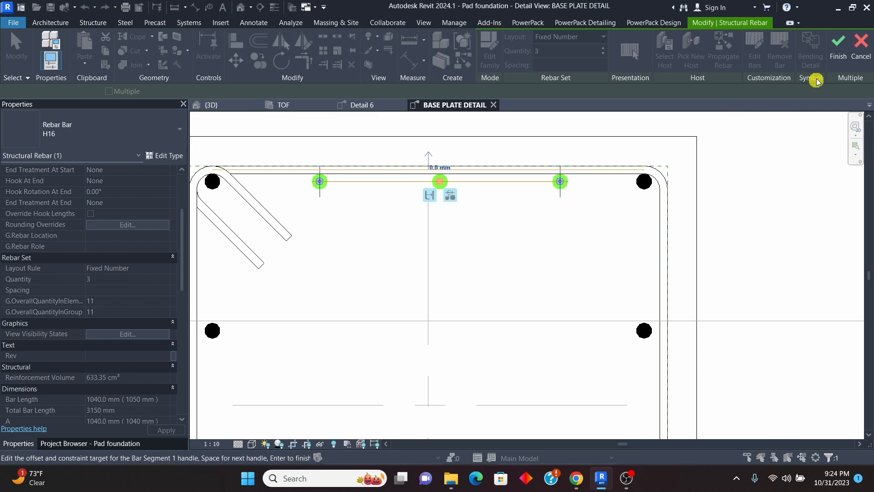
left_click(839, 51)
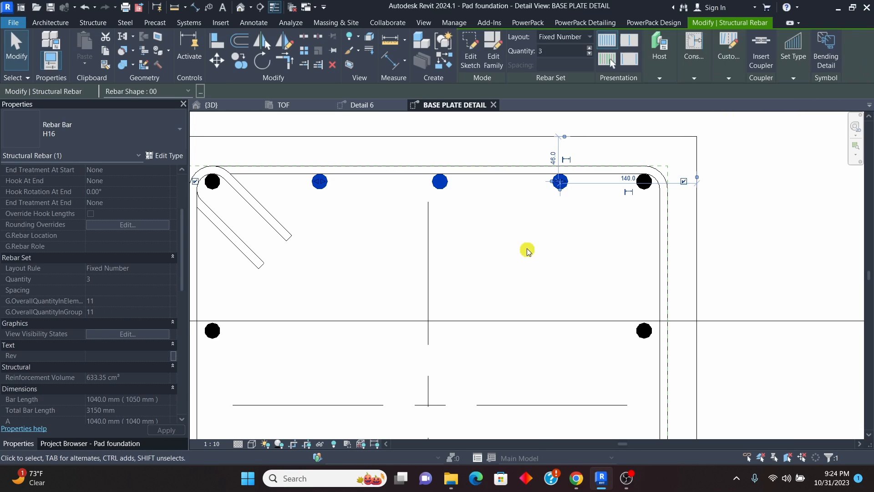
scroll(412, 179, "down", 2)
key("Escape")
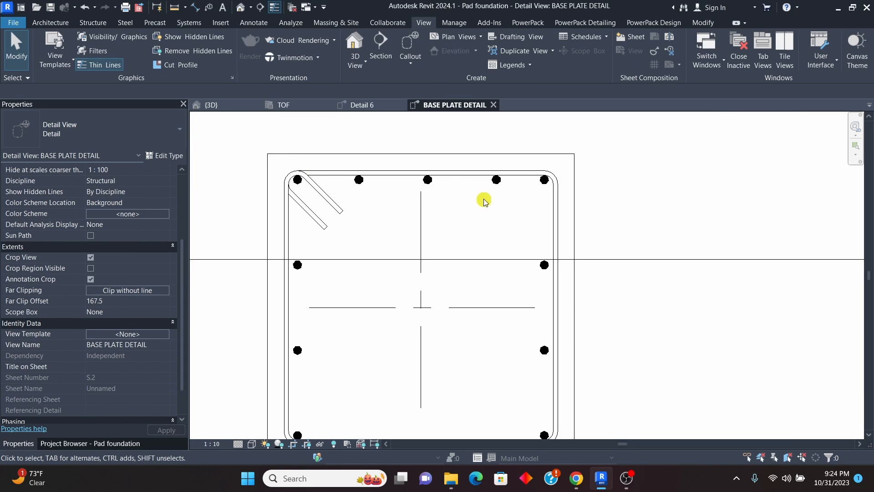
Step: Mirror a copy of the upper-face H16 set about the column's horizontal centreline onto the lower face
left_click(433, 185)
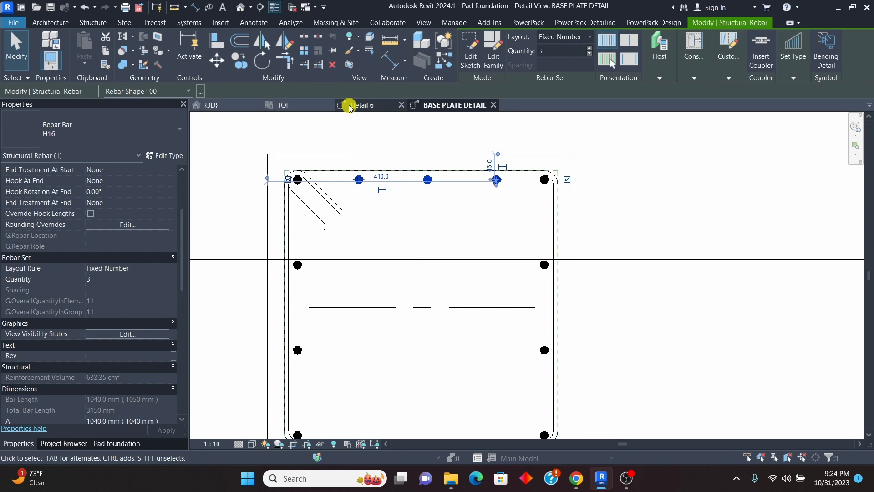
left_click(285, 43)
scroll(505, 175, "down", 2)
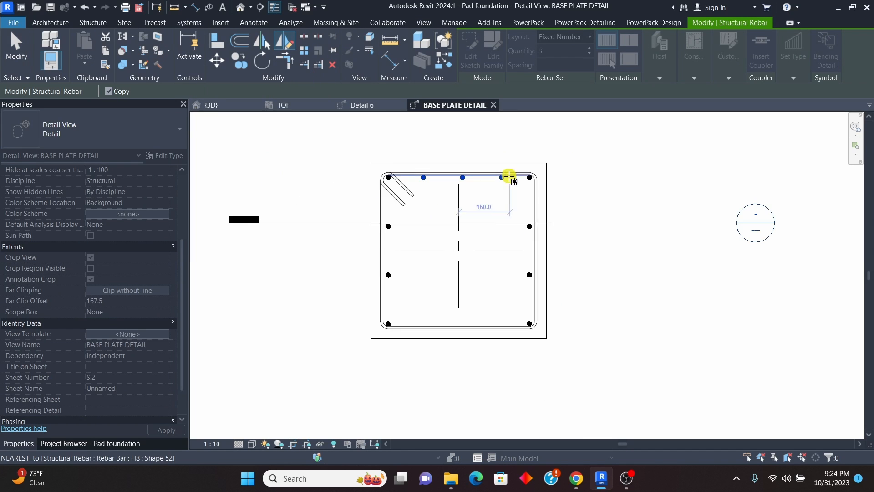
left_click(603, 250)
key("Escape")
scroll(438, 280, "up", 2)
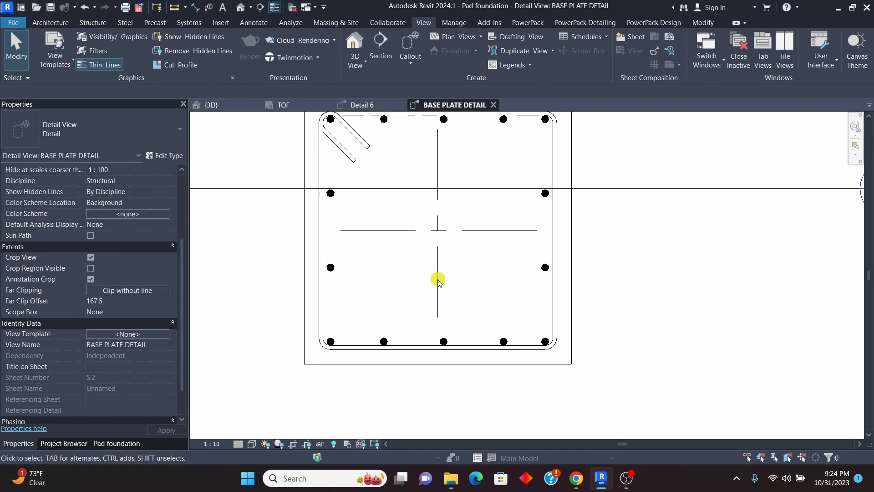
Step: Examine the two inner H10 stirrup sets of the reference pedestal in the TOF plan
scroll(368, 262, "down", 2)
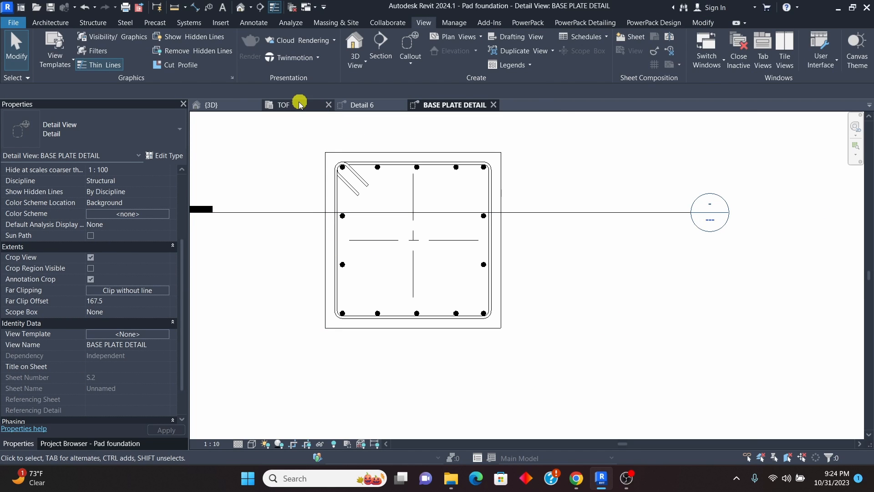
left_click(283, 105)
scroll(437, 269, "down", 2)
scroll(441, 270, "up", 3)
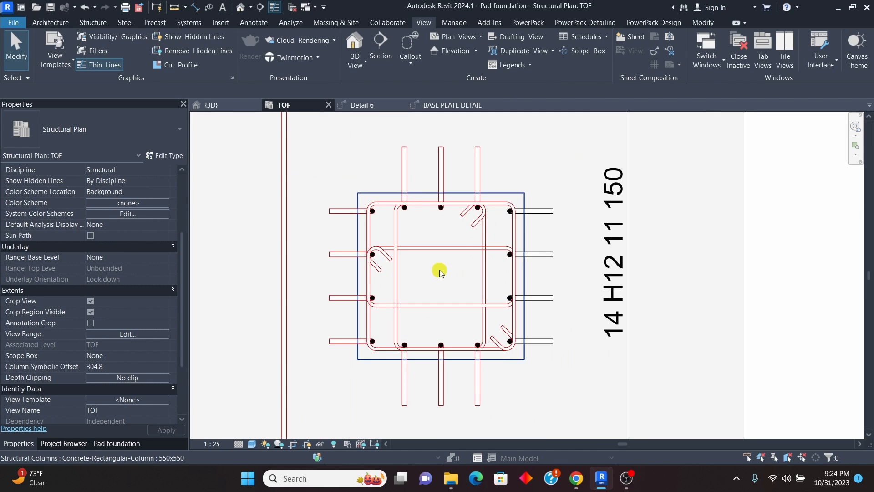
left_click(485, 272)
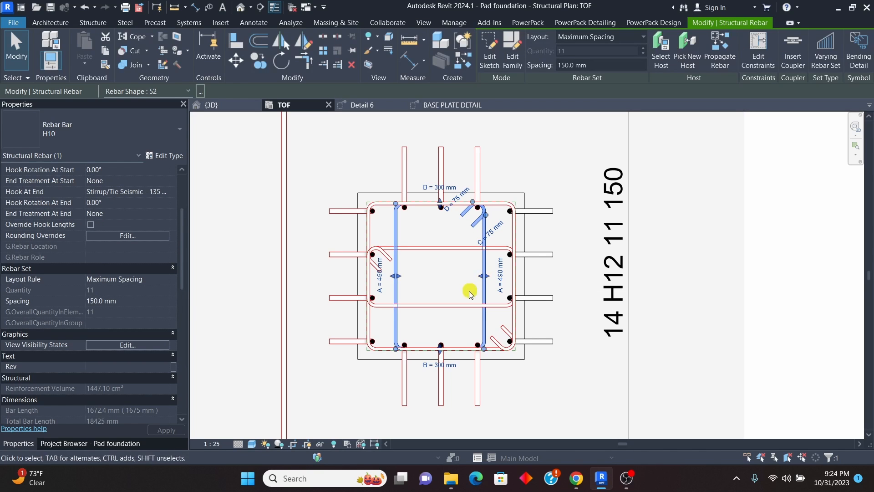
left_click(500, 248)
left_click_drag(442, 257, 441, 257)
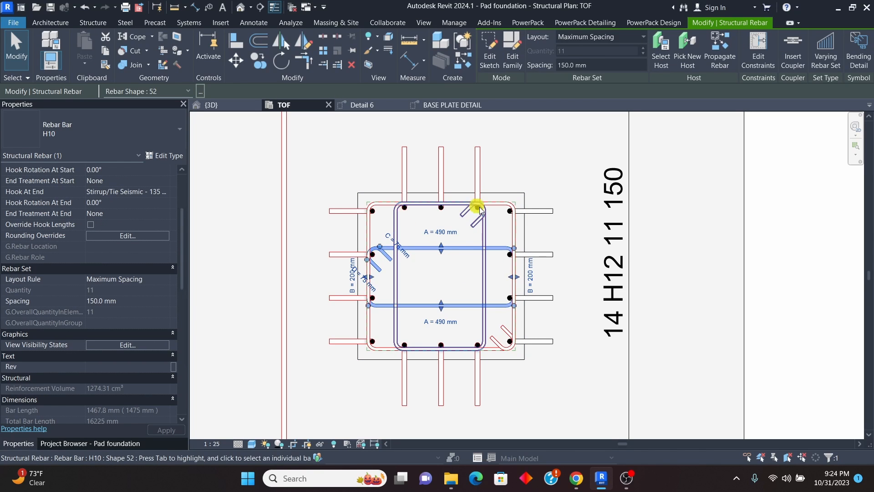
Step: In the BASE PLATE DETAIL view, create a similar H8 stirrup from the outer one, using placement by two points
left_click(441, 108)
scroll(412, 173, "up", 3)
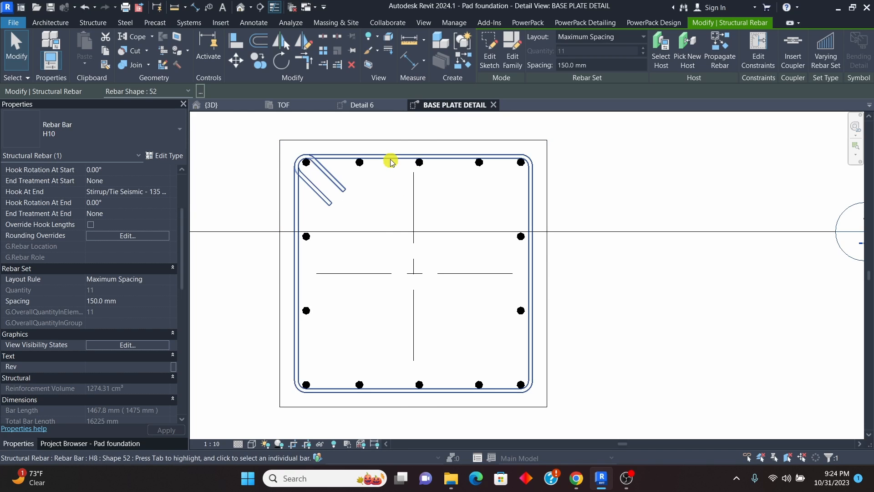
left_click(390, 162)
right_click(394, 199)
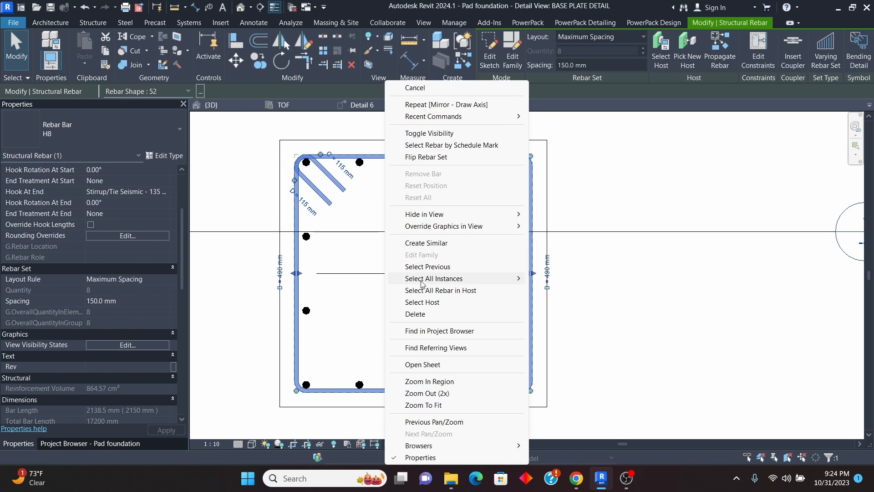
left_click(424, 244)
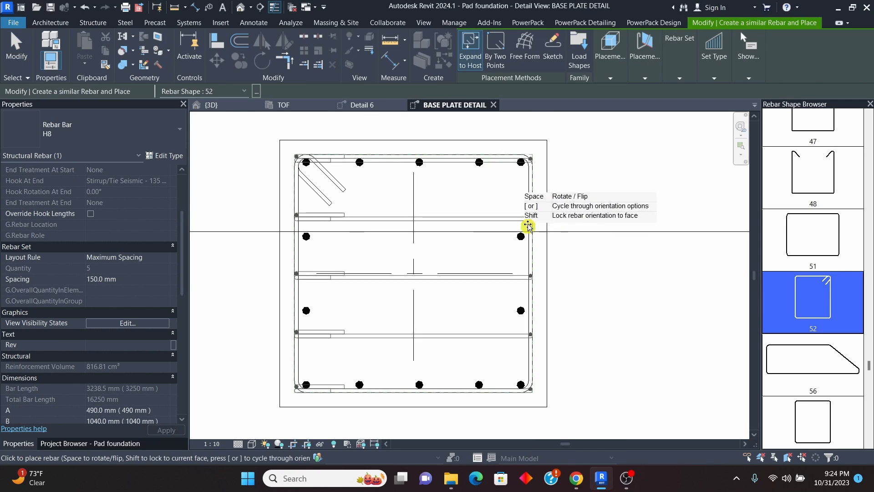
left_click(500, 45)
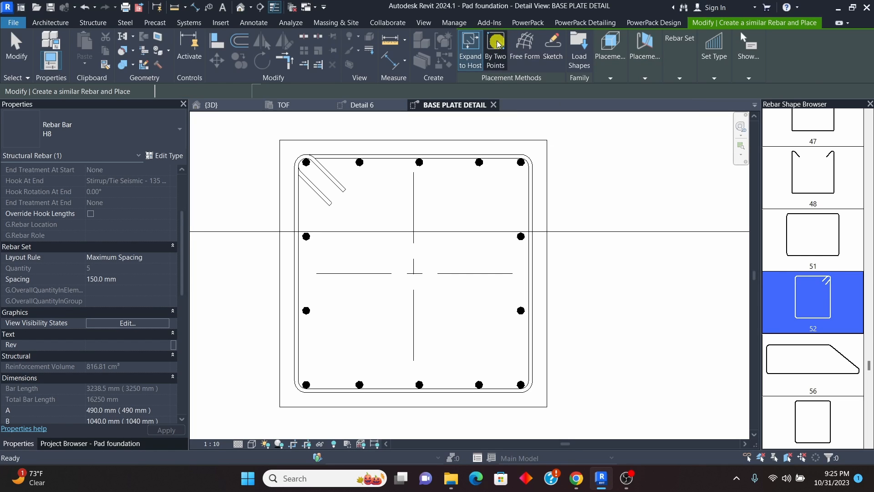
Step: Place the inner H8 stirrup parallel to the work plane, enclosing the three middle bars of the upper and lower faces
scroll(358, 173, "up", 3)
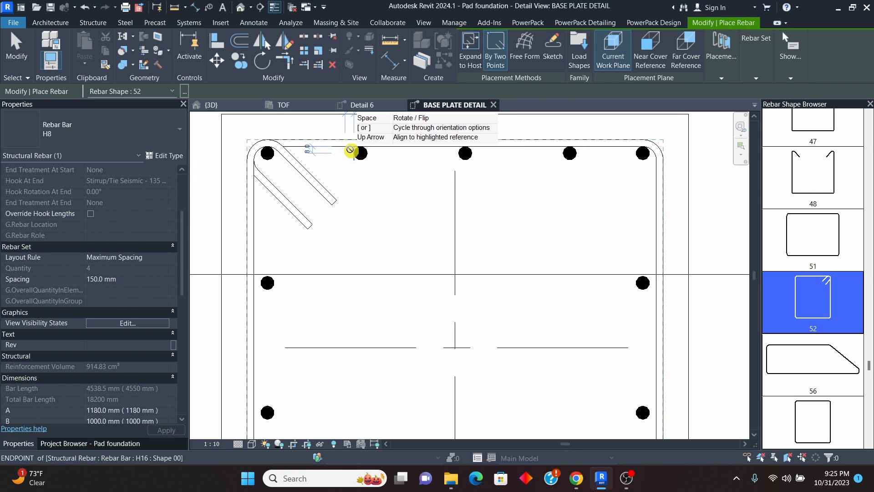
left_click(354, 153)
scroll(350, 148, "down", 2)
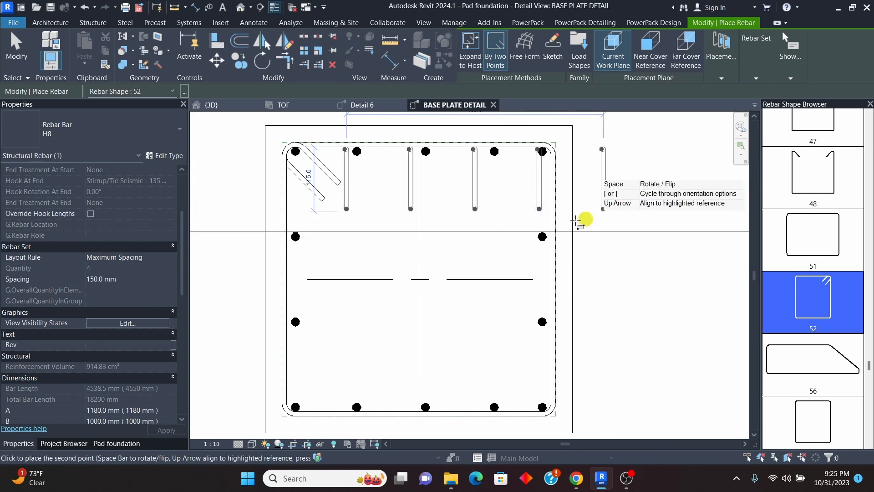
left_click(721, 78)
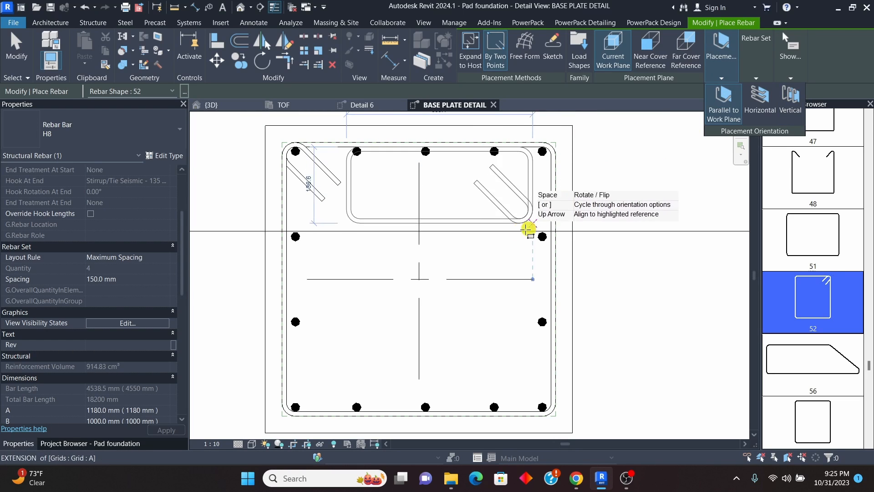
scroll(474, 221, "down", 2)
scroll(485, 336, "up", 4)
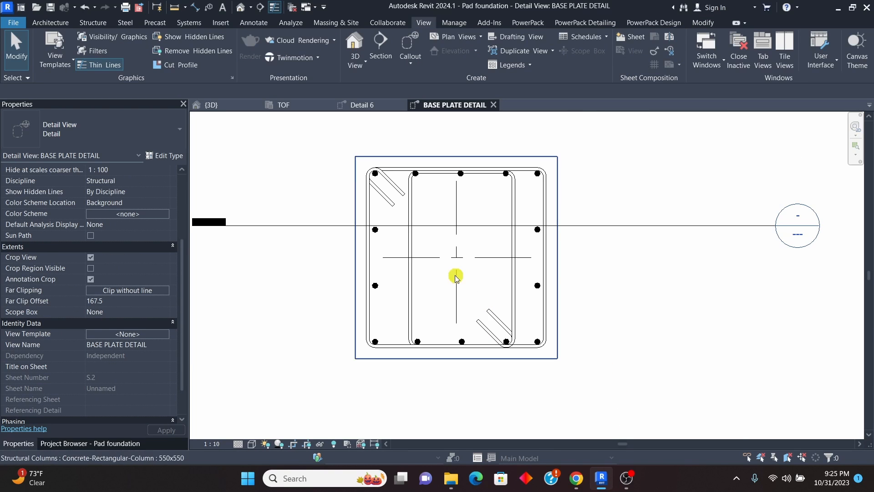
Step: In the BASE PLATE DETAIL view, create a similar H8 stirrup from the inner one, about 480 x 200 mm, enclosing the side faces' middle bars
left_click(363, 105)
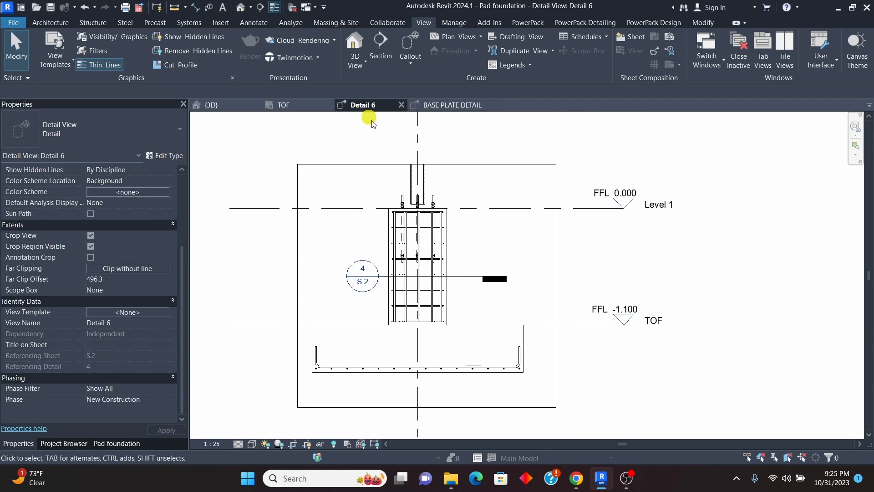
left_click(294, 105)
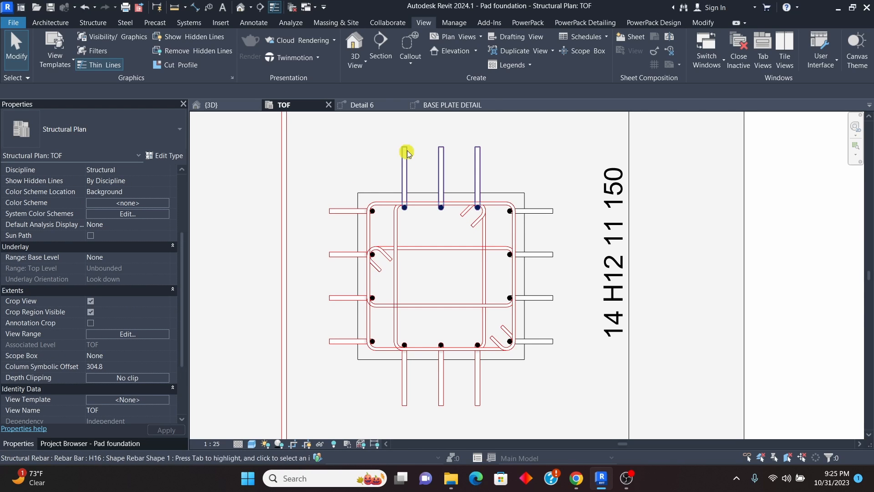
left_click(451, 104)
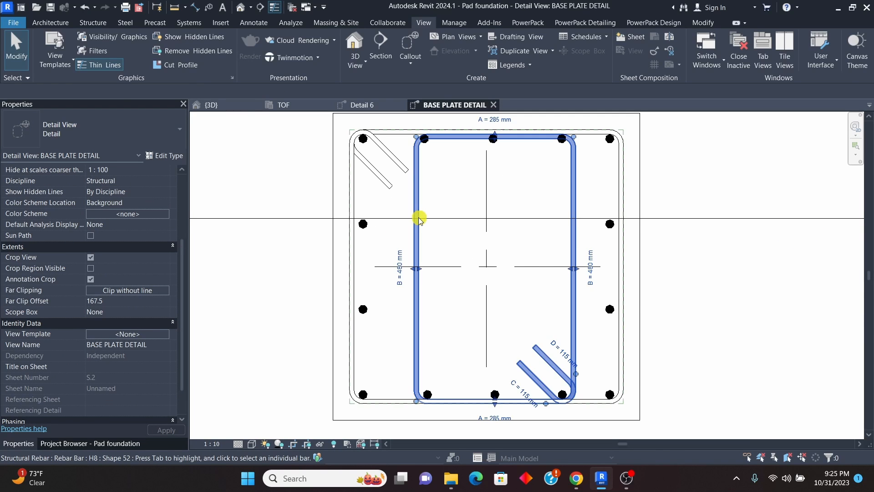
left_click(418, 219)
right_click(417, 219)
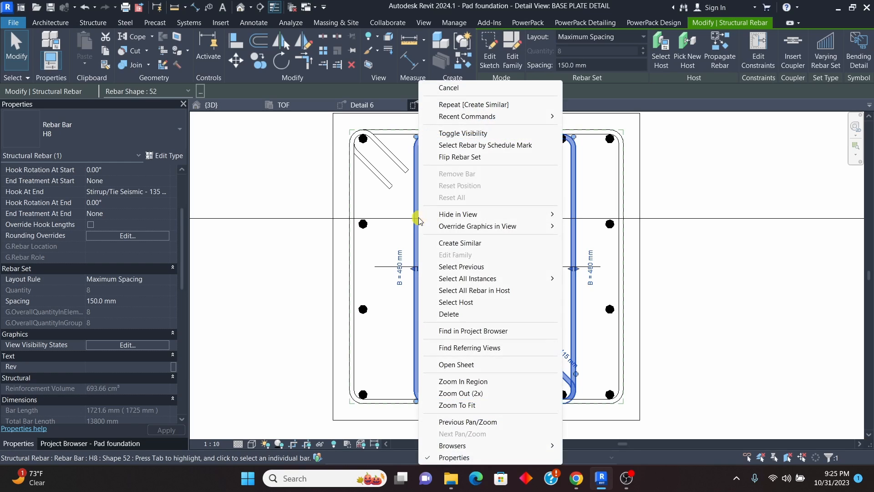
left_click(460, 243)
scroll(353, 205, "up", 3)
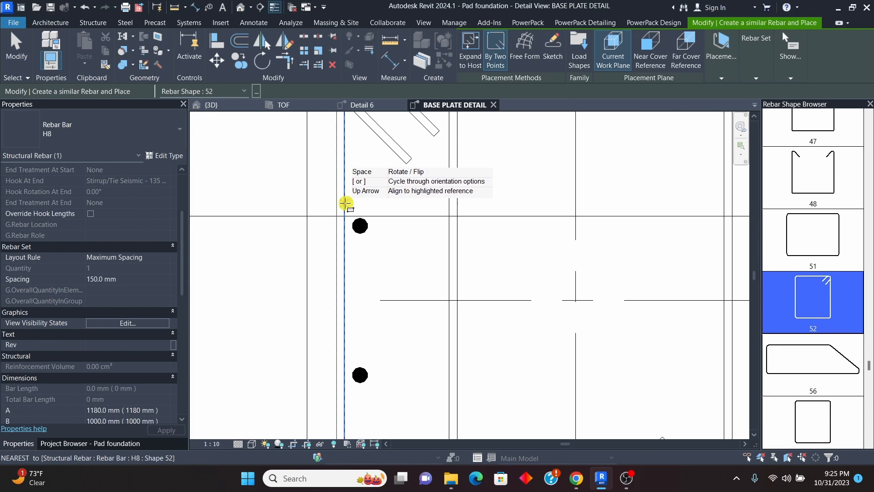
scroll(346, 204, "down", 3)
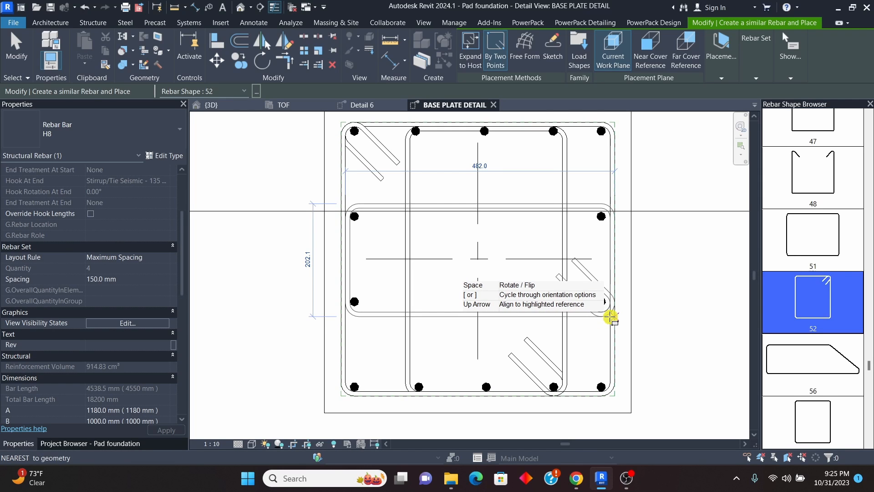
scroll(416, 266, "down", 4)
right_click(501, 190)
left_click(529, 199)
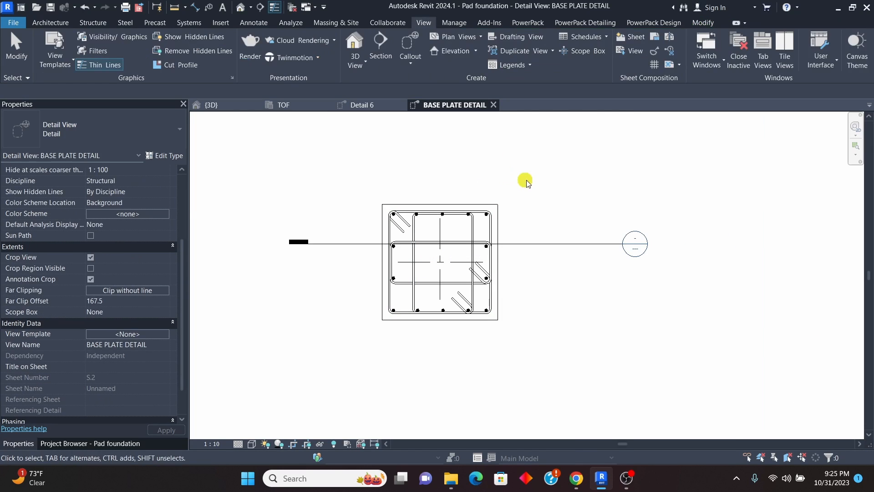
Step: Check the layout spacing of the two inner H8 stirrup sets and the outer H8 stirrup set
scroll(426, 219, "up", 5)
scroll(361, 216, "down", 4)
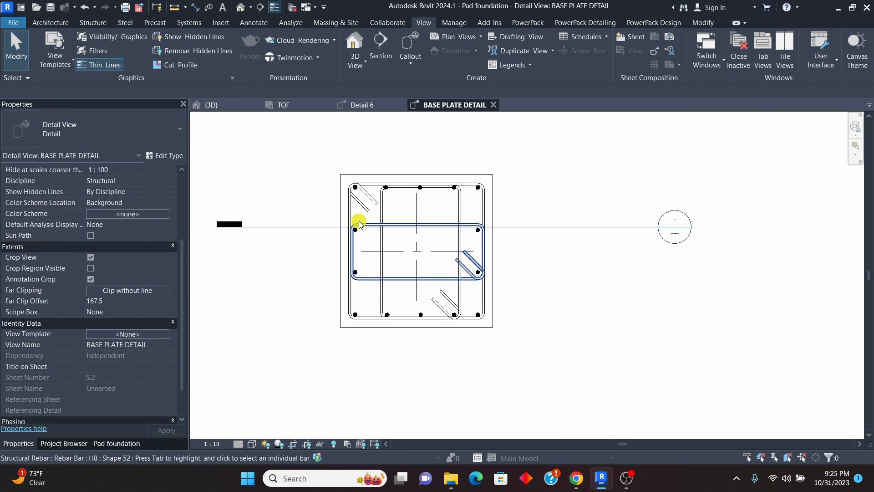
scroll(359, 224, "up", 4)
scroll(377, 201, "down", 3)
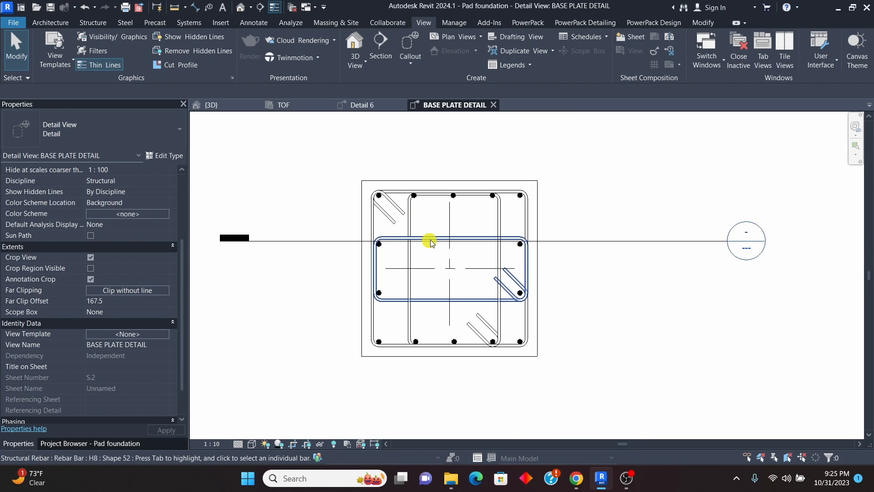
left_click(433, 240)
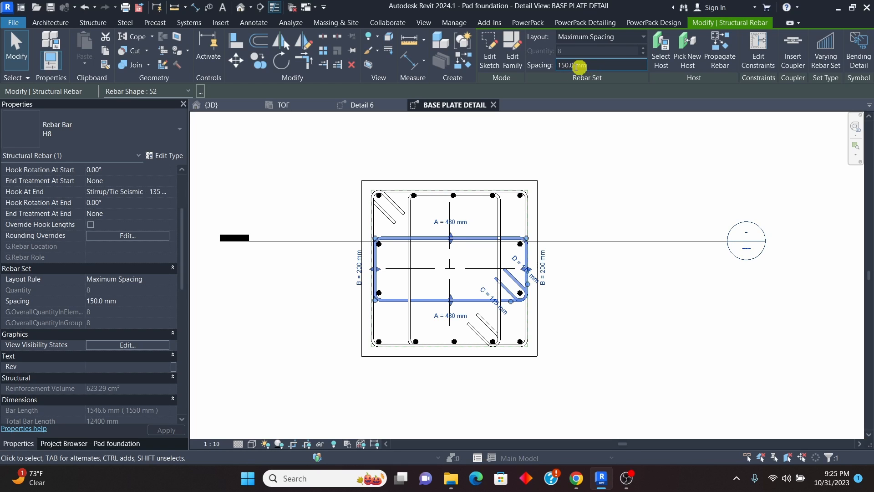
left_click(425, 224)
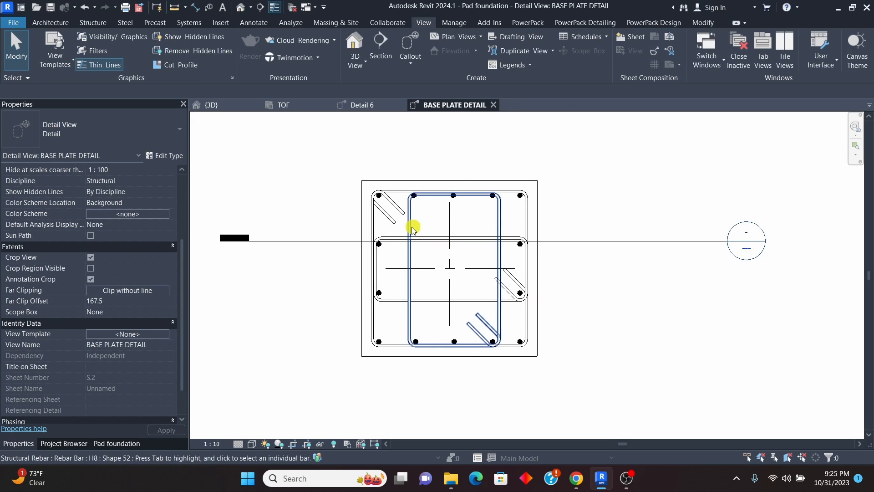
left_click(411, 226)
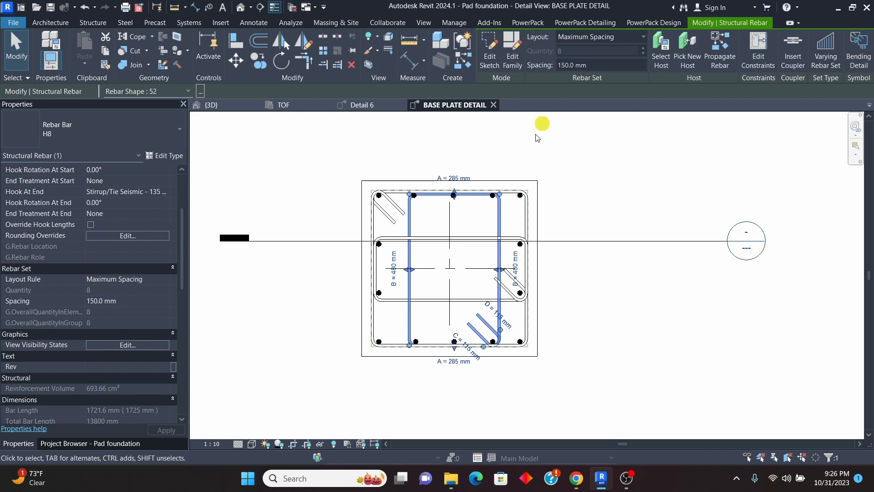
left_click(399, 214)
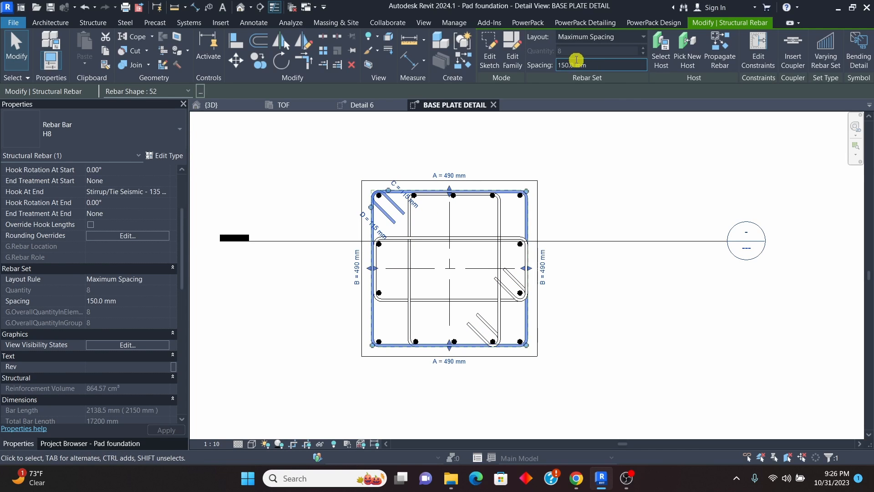
left_click(595, 216)
Step: From the outer stirrup, open the H8 bar type's hook lengths and widen the hook type column to show the full names
scroll(423, 228, "up", 3)
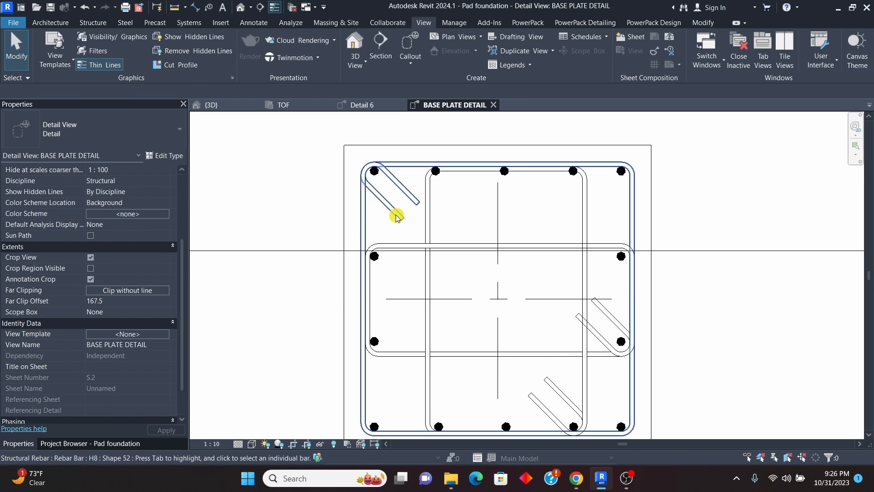
left_click(406, 238)
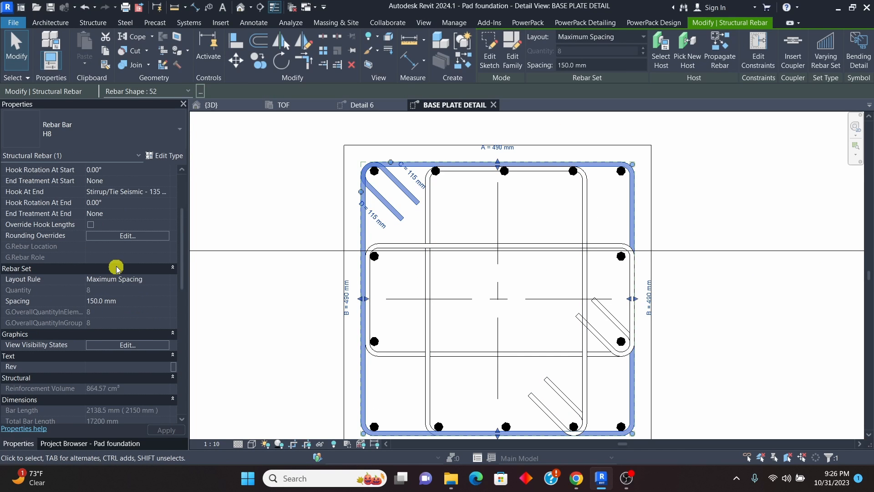
scroll(112, 234, "up", 2)
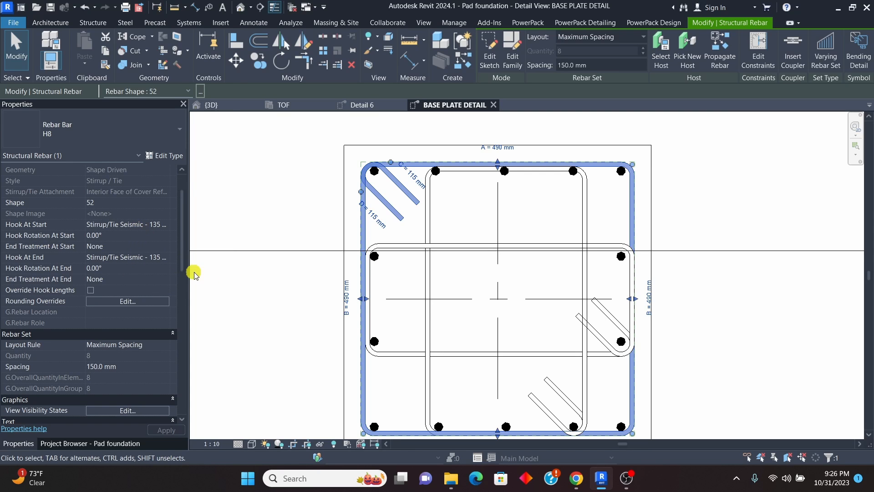
left_click(169, 157)
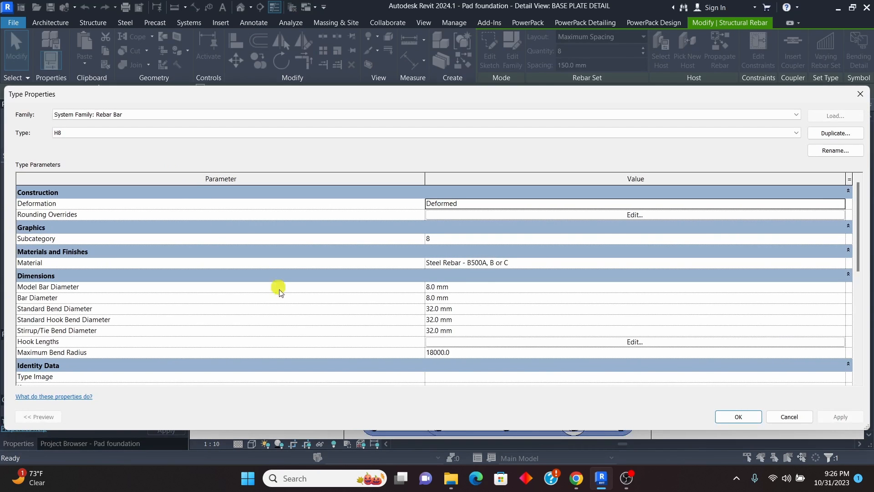
left_click(632, 343)
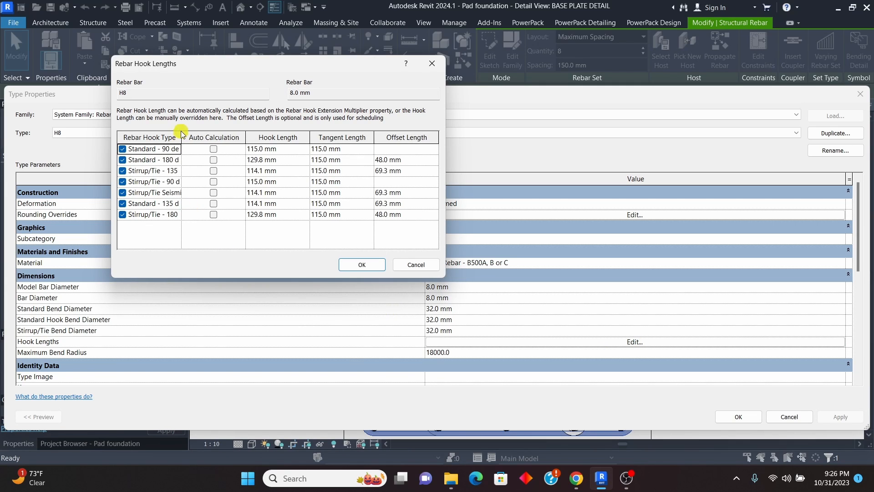
left_click_drag(181, 134, 216, 139)
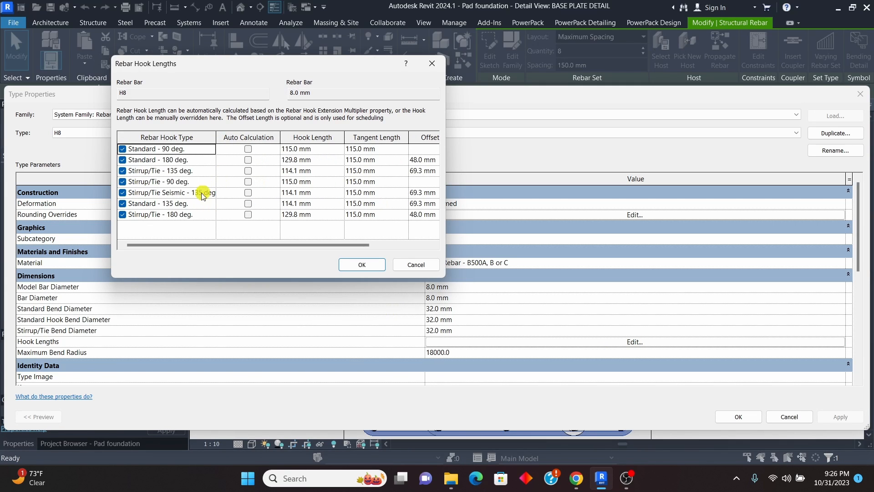
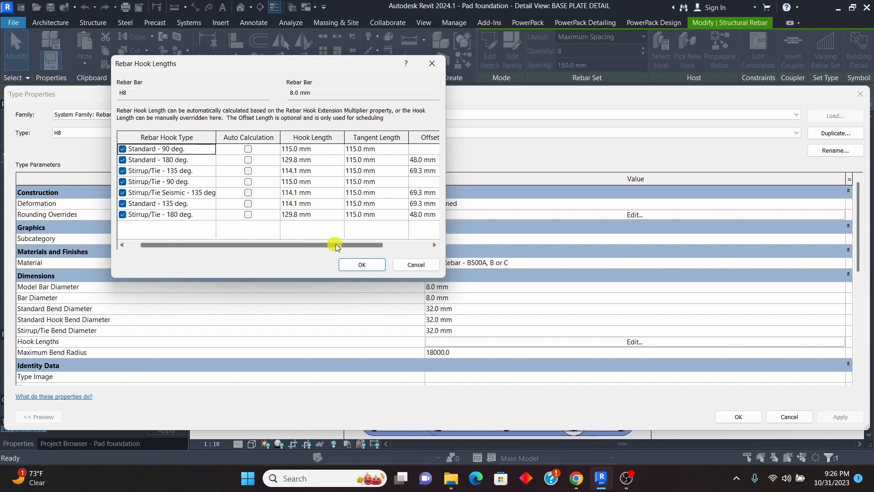
Step: Set the H8 bar type's hook length for Stirrup/Tie Seismic - 135 deg. to 60 mm and apply the type change
left_click_drag(335, 246, 368, 245)
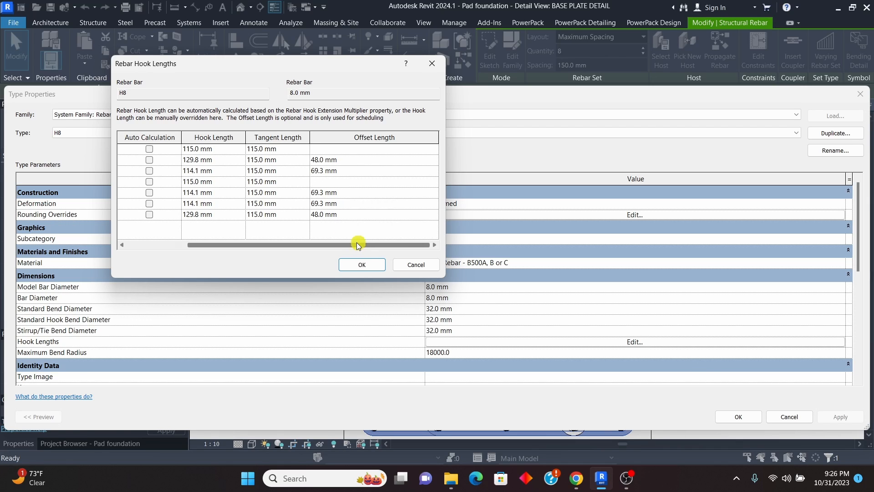
left_click_drag(277, 242, 223, 242)
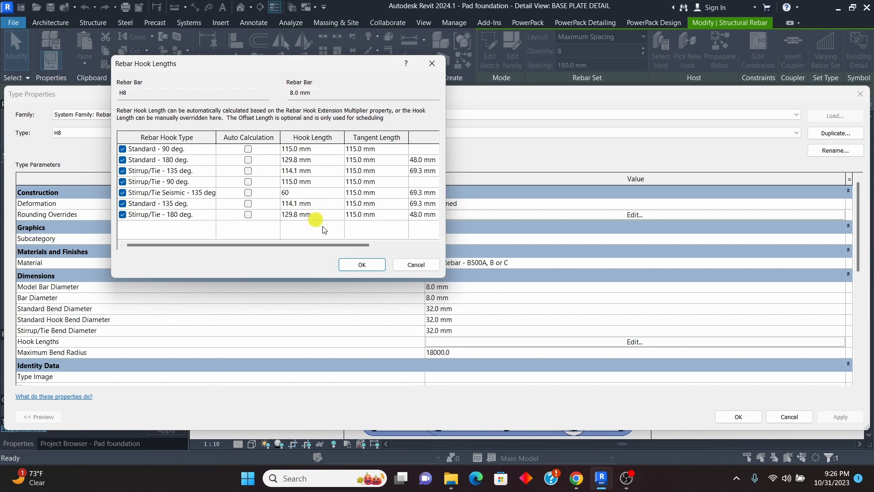
left_click(355, 263)
left_click(844, 418)
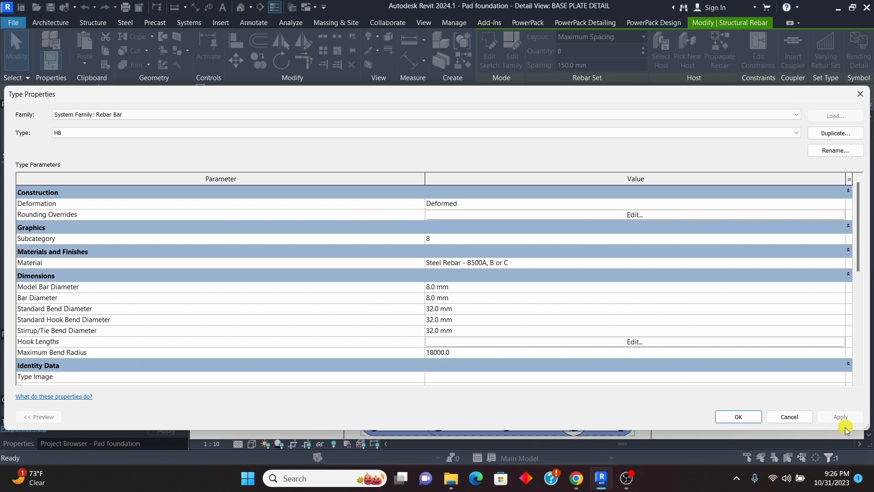
left_click_drag(662, 97, 82, 99)
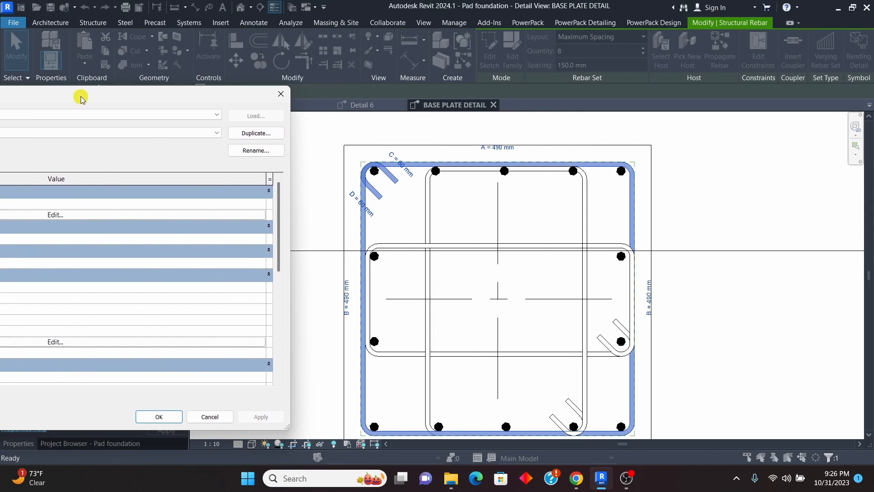
left_click(154, 417)
Step: Stretch the inner H8 stirrup around the three middle bars at its upper edge, making its B length 490 mm
scroll(472, 252, "down", 4)
left_click(600, 297)
scroll(438, 300, "up", 3)
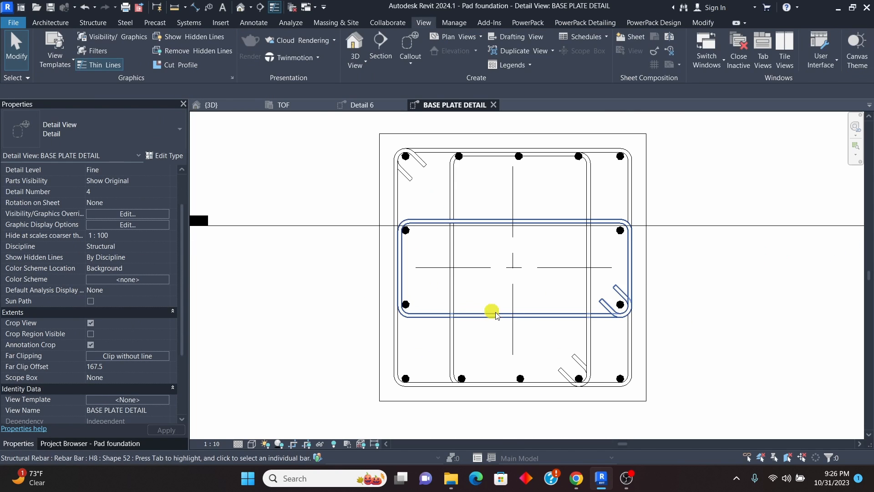
scroll(405, 283, "down", 2)
scroll(396, 201, "up", 2)
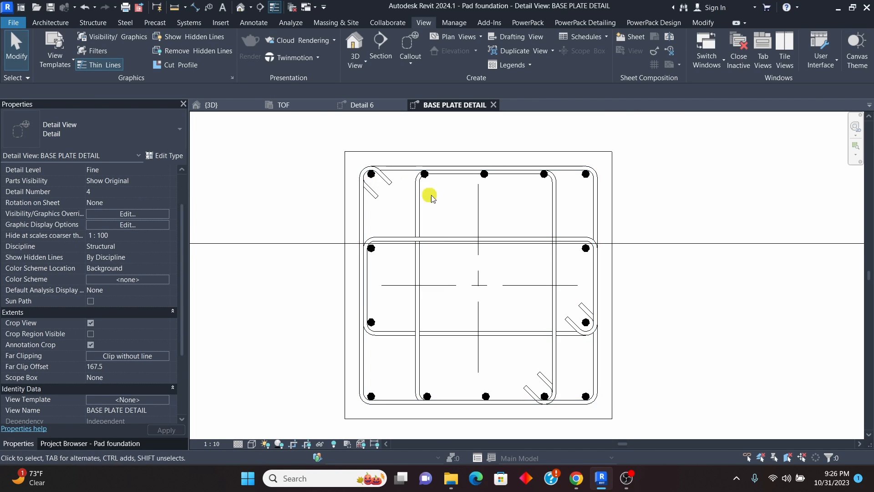
scroll(431, 197, "up", 3)
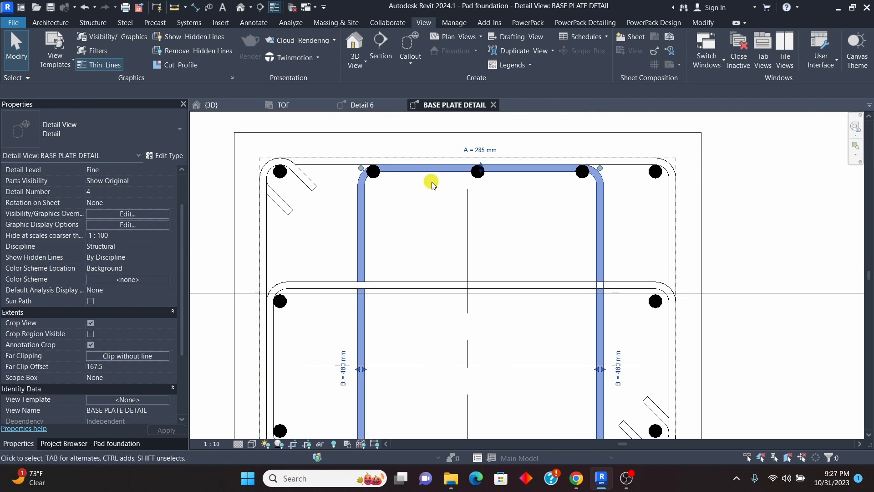
left_click(478, 169)
scroll(478, 169, "up", 3)
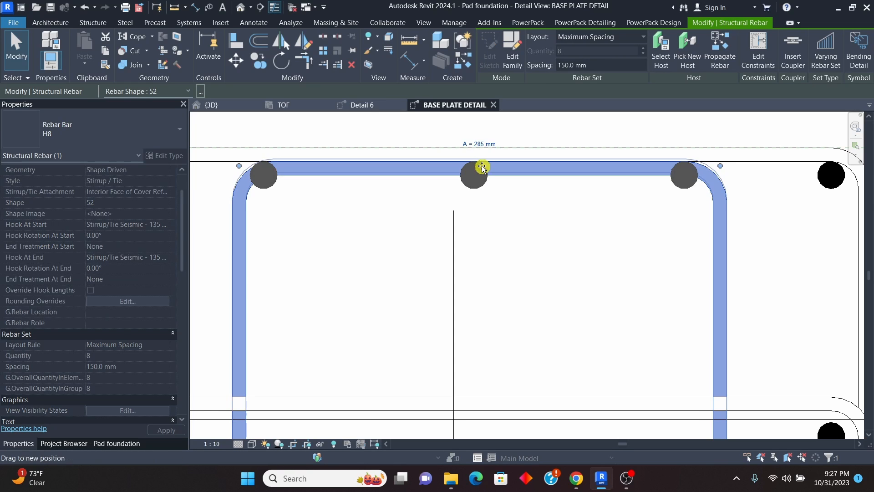
scroll(416, 171, "down", 4)
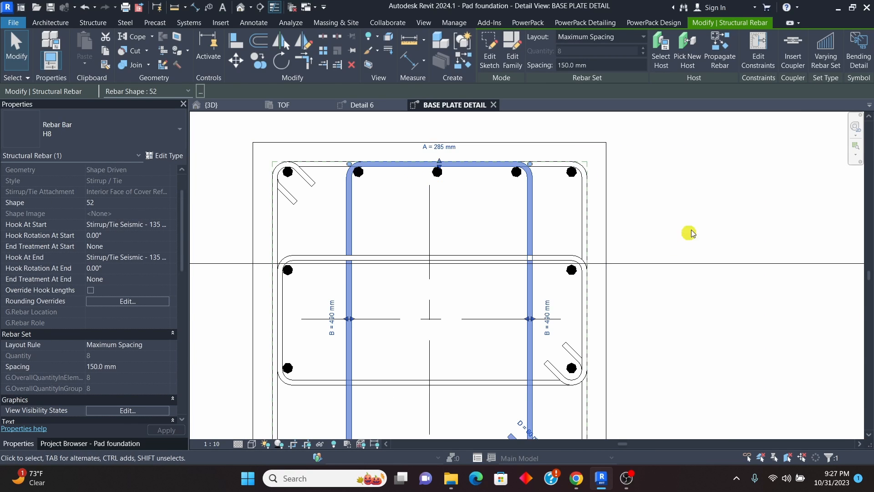
left_click(690, 232)
Step: Select the pedestal with all its reinforcement and examine the cage and its base above the pad bars in the 3D view
scroll(346, 212, "down", 2)
scroll(501, 232, "down", 2)
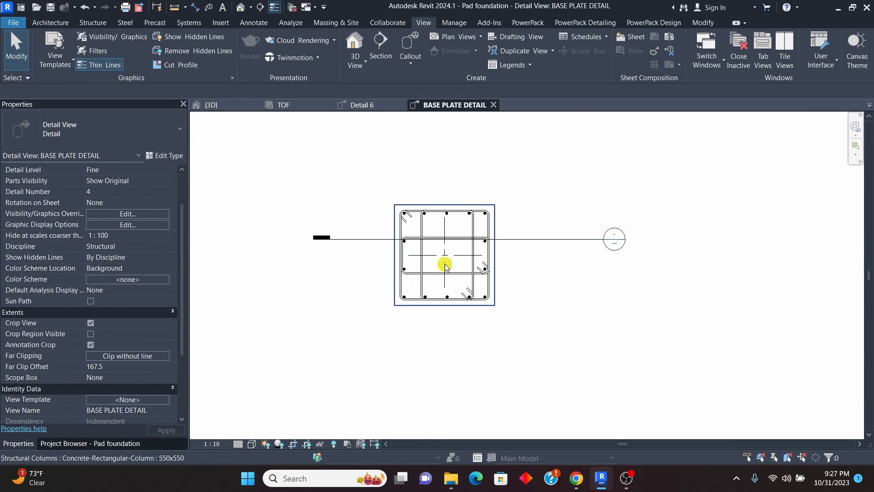
scroll(445, 266, "down", 2)
left_click_drag(384, 184, 495, 315)
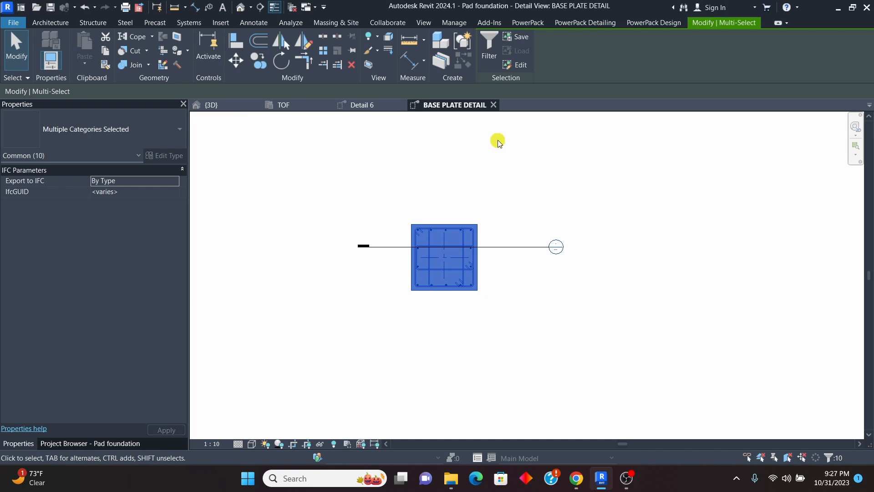
left_click(221, 104)
scroll(438, 254, "up", 4)
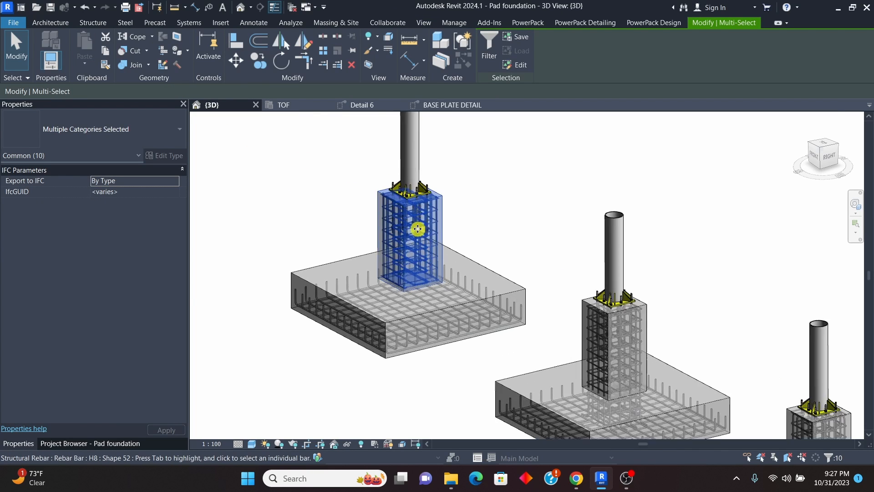
scroll(425, 193, "up", 5)
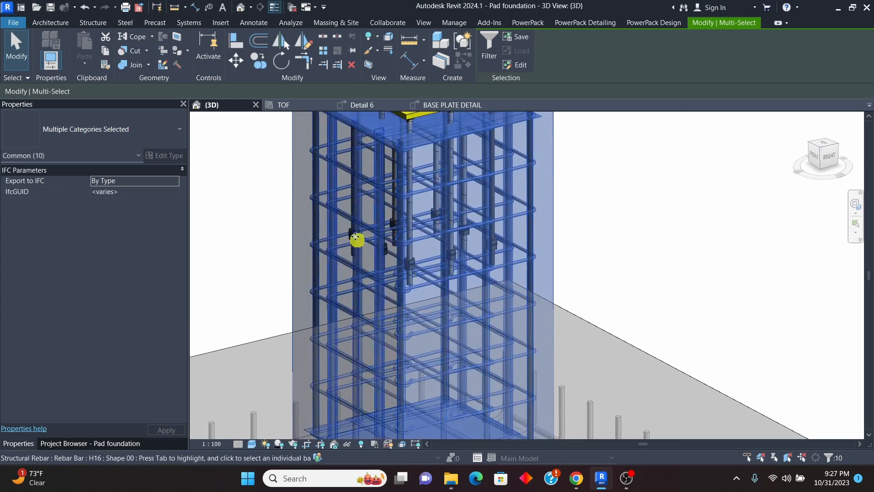
scroll(356, 214, "down", 2)
scroll(385, 254, "up", 2)
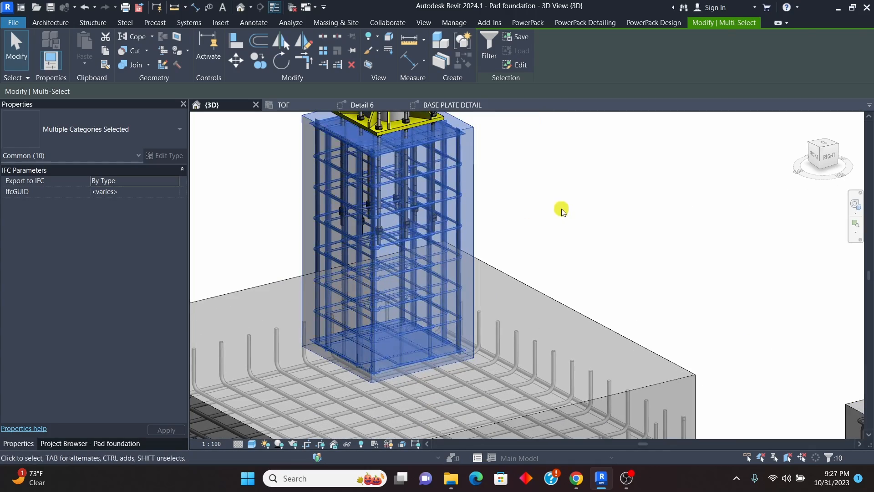
left_click(558, 211)
scroll(395, 185, "down", 4)
scroll(375, 297, "up", 7)
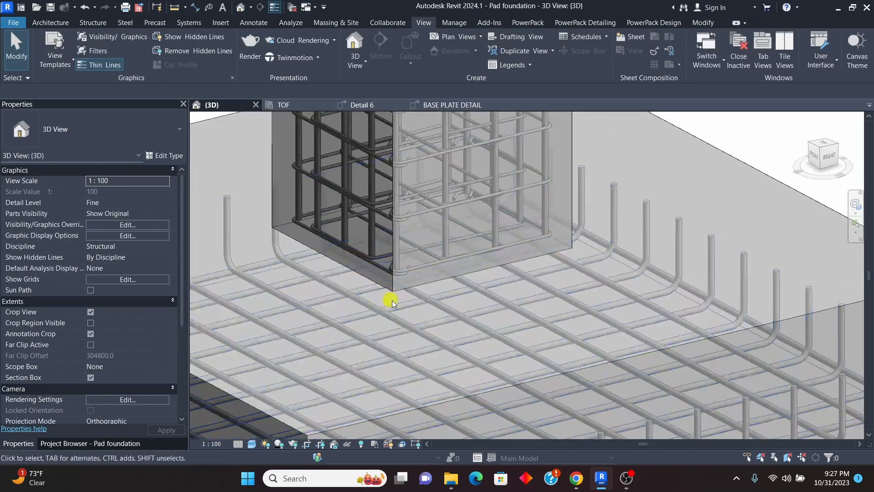
scroll(412, 279, "down", 4)
scroll(412, 279, "down", 2)
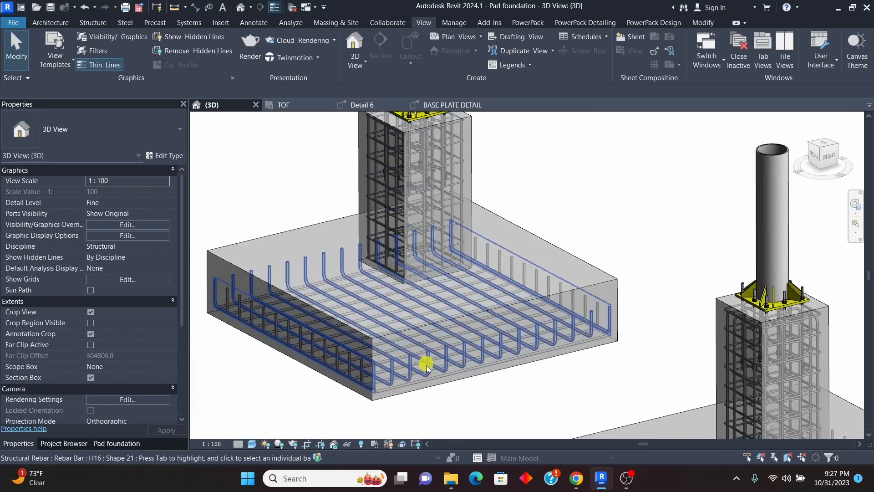
scroll(410, 353, "down", 4)
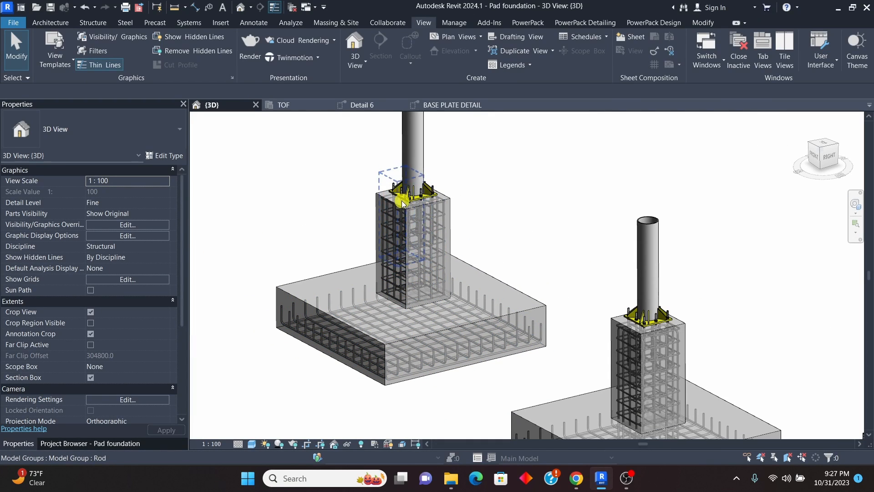
Step: In the Detail 6 view, select the three H16 middle vertical bars and examine their lower ends at the top of the pad
left_click(454, 105)
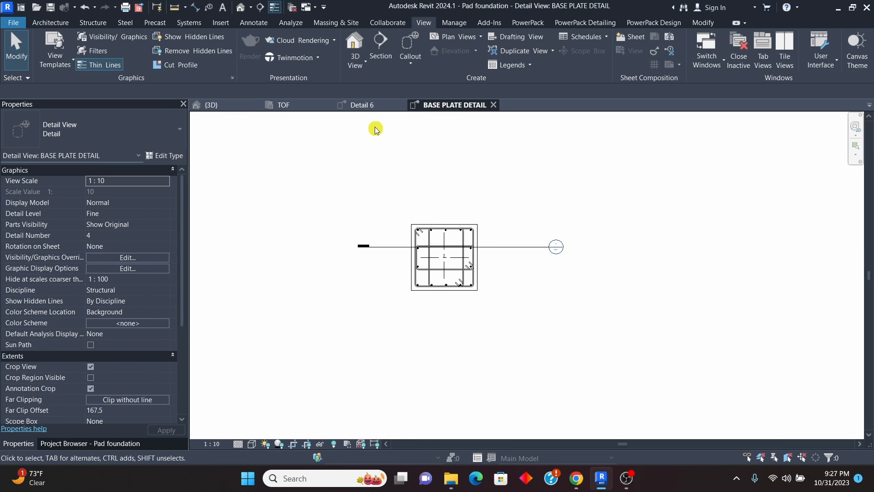
left_click(362, 105)
scroll(439, 317, "up", 3)
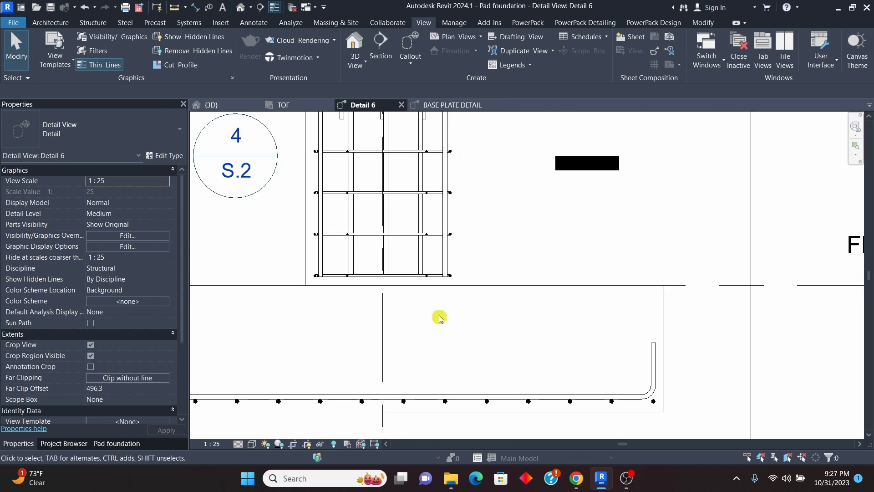
left_click(421, 263)
scroll(373, 285, "down", 5)
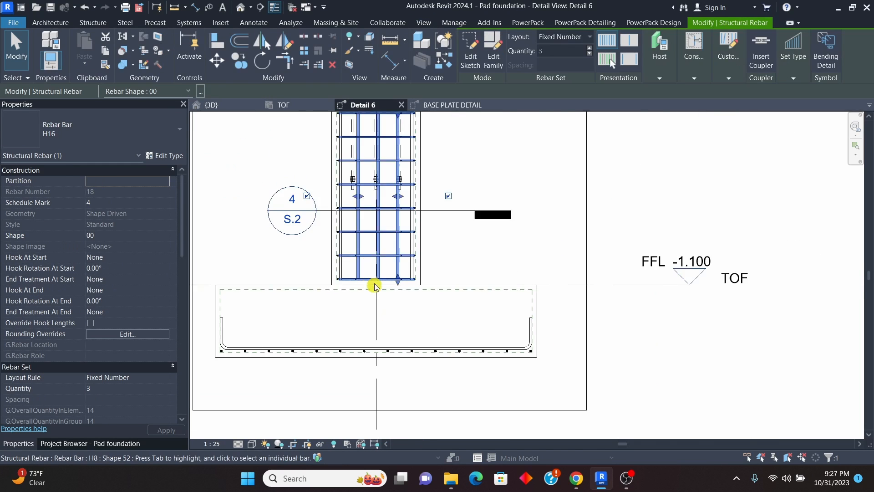
scroll(377, 284, "up", 3)
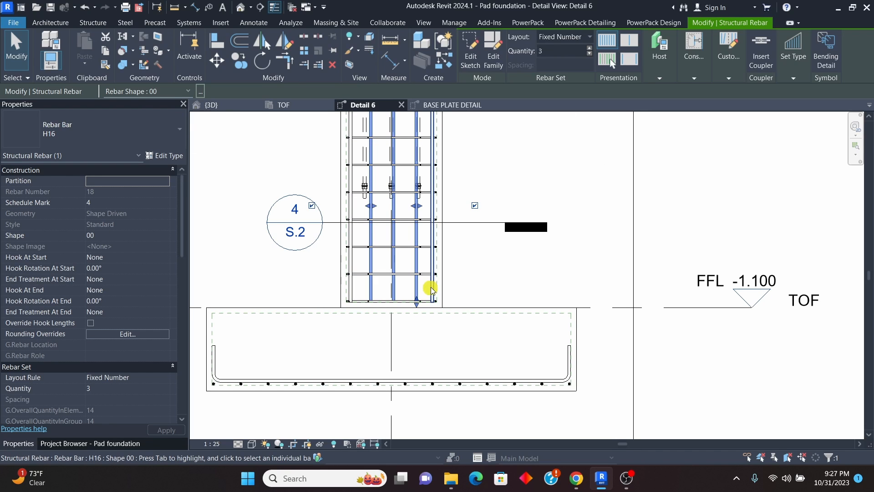
Step: In the TOF plan, move the Detail 6 section line to the pedestal's middle and reduce its view depth to about 311 mm
left_click(289, 106)
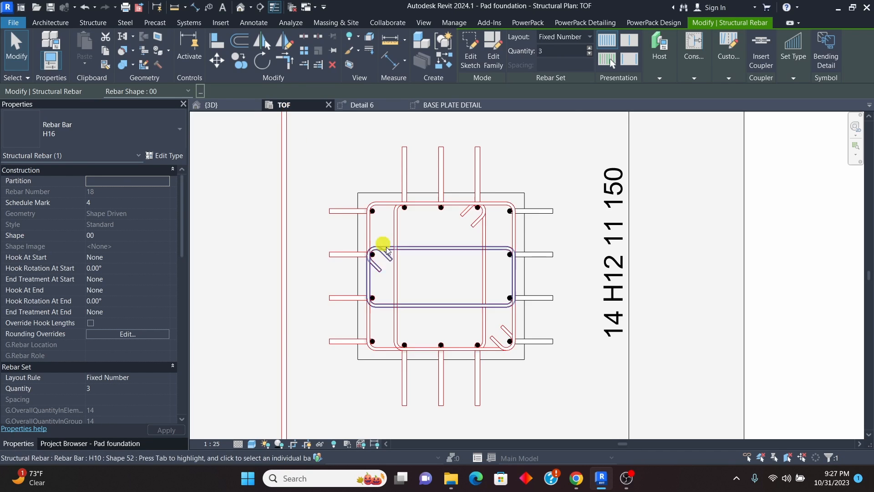
scroll(386, 248, "down", 8)
scroll(287, 269, "up", 7)
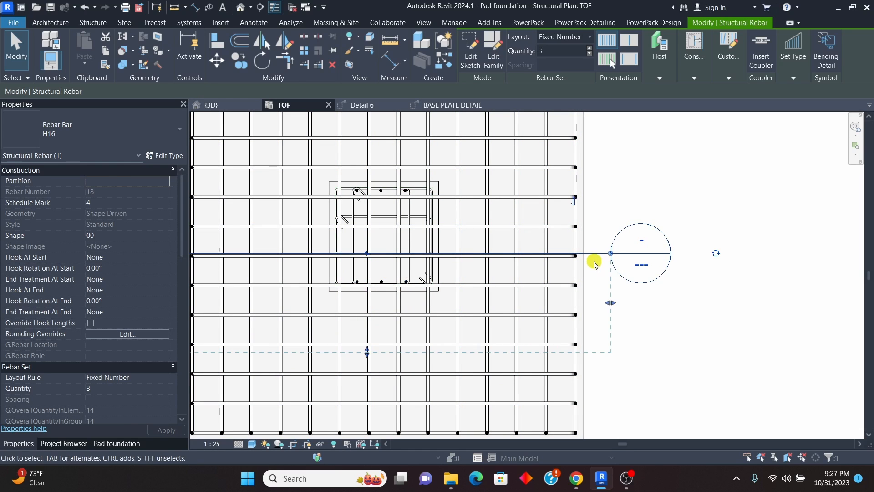
left_click(592, 259)
left_click_drag(593, 258, 597, 239)
left_click_drag(370, 337, 381, 301)
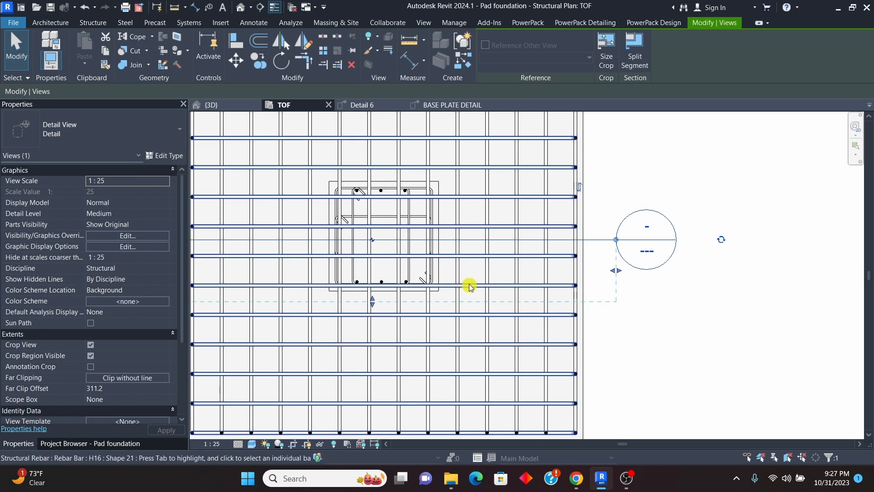
left_click(450, 107)
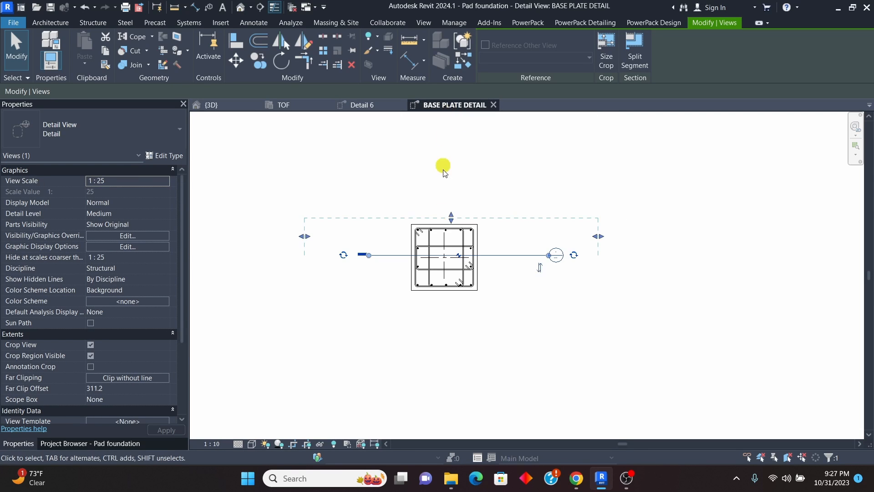
scroll(450, 278, "up", 5)
scroll(456, 278, "down", 5)
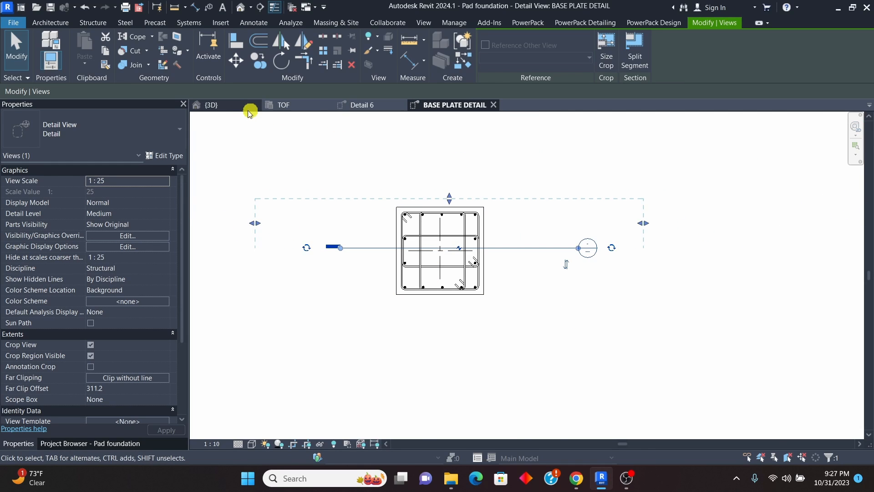
Step: In the 3D view, edit the three-bar H16 set's sketch, adding a horizontal leg outward from the vertical bar's lower end, and finish the sketch
left_click(218, 109)
scroll(399, 297, "up", 5)
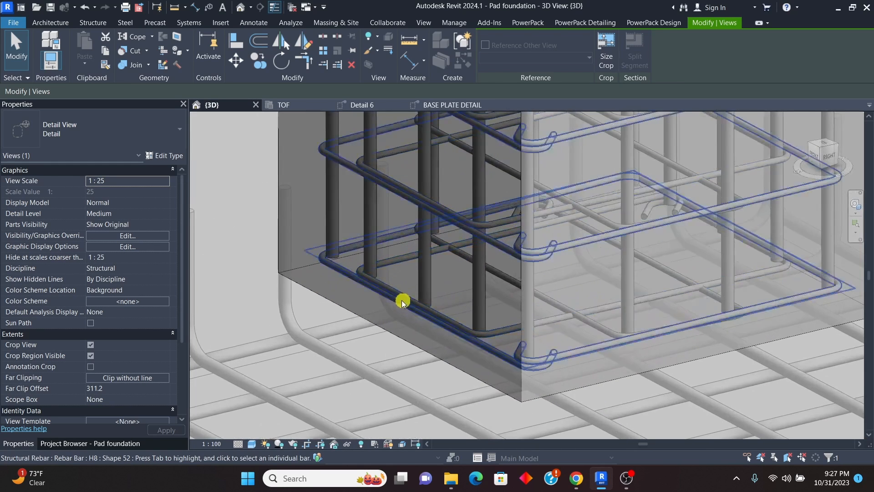
left_click(427, 282)
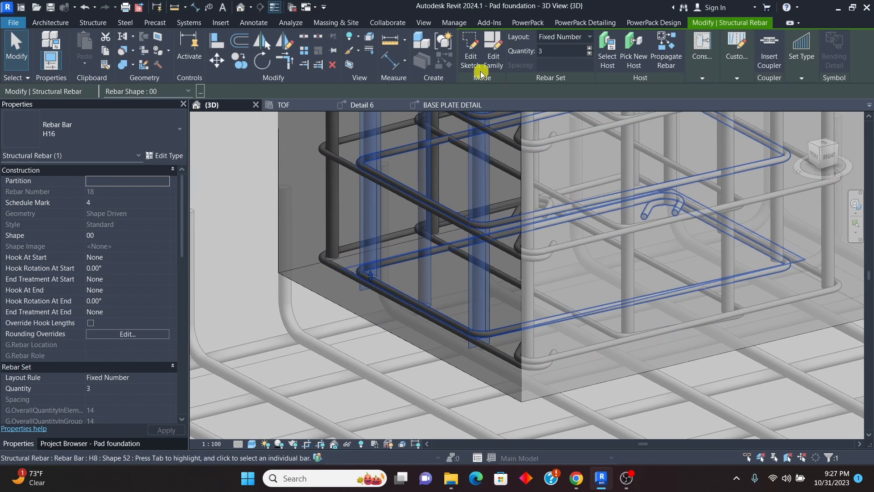
left_click(471, 56)
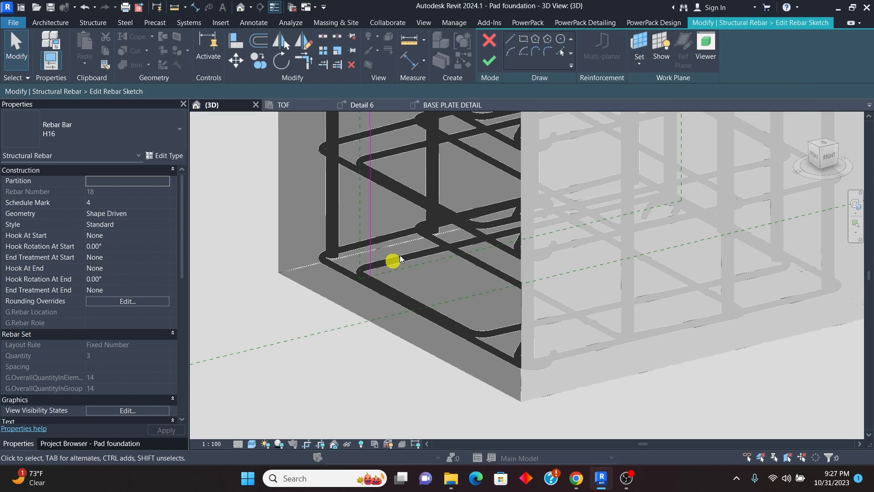
left_click(512, 41)
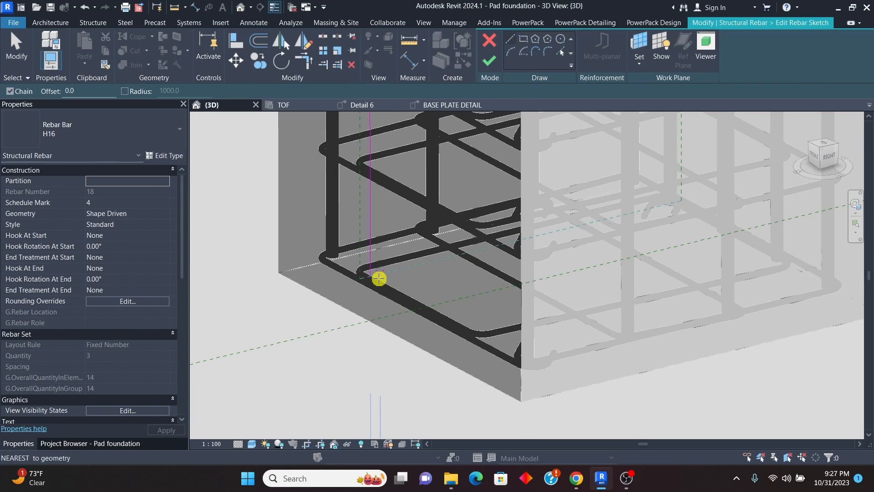
scroll(362, 283, "up", 4)
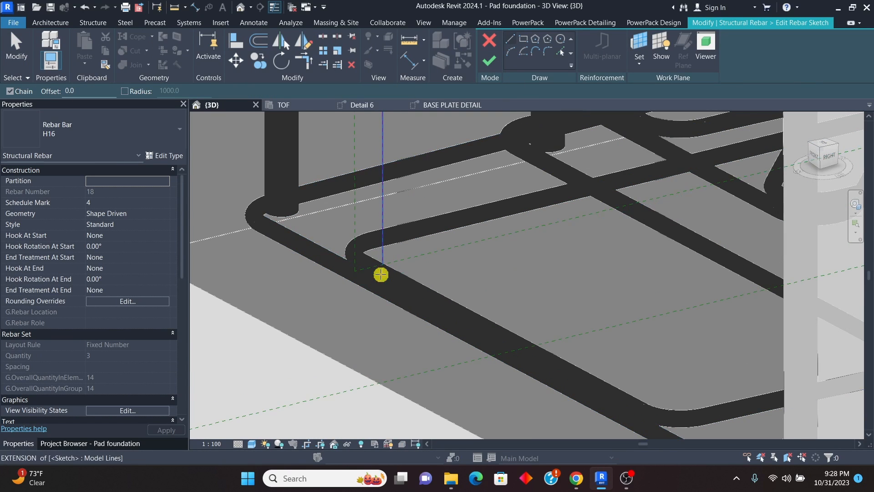
scroll(384, 269, "up", 3)
left_click(386, 263)
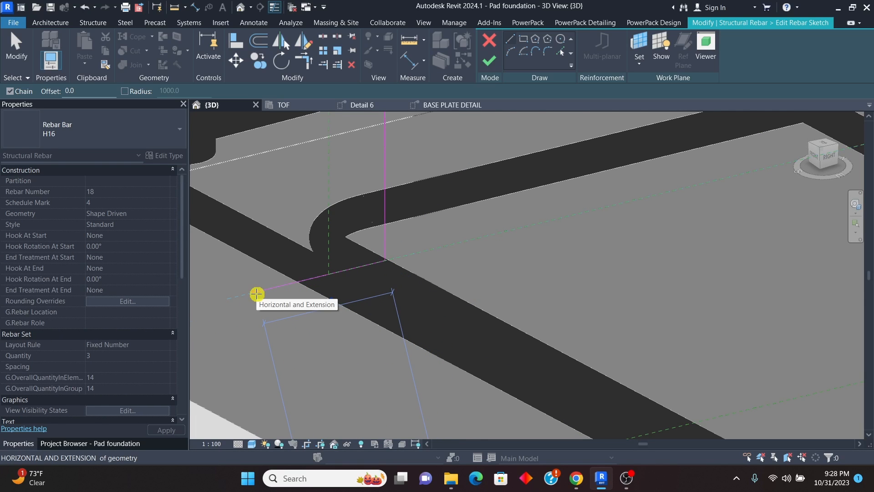
type("200")
key("Return")
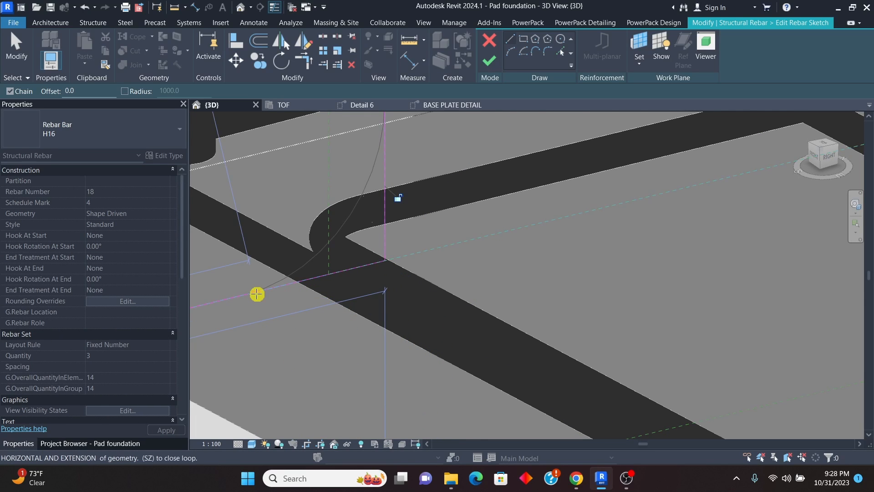
right_click(301, 191)
left_click(328, 199)
right_click(320, 183)
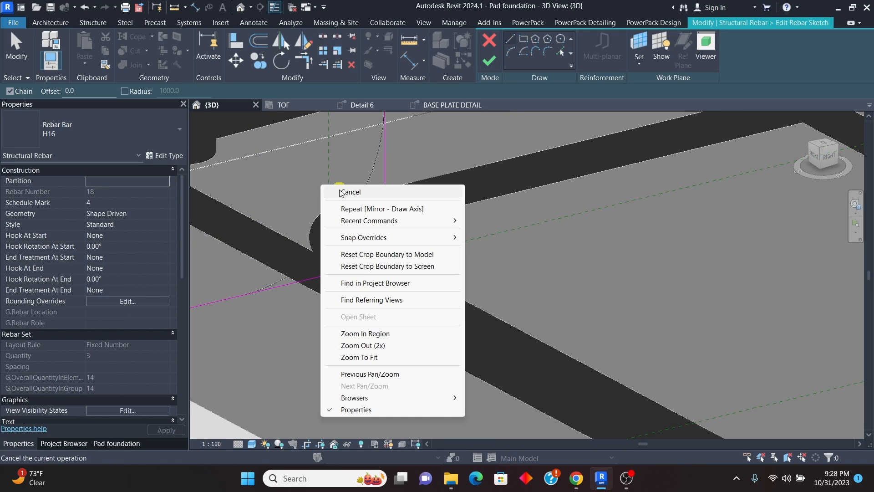
left_click(340, 190)
scroll(390, 263, "down", 4)
left_click(491, 63)
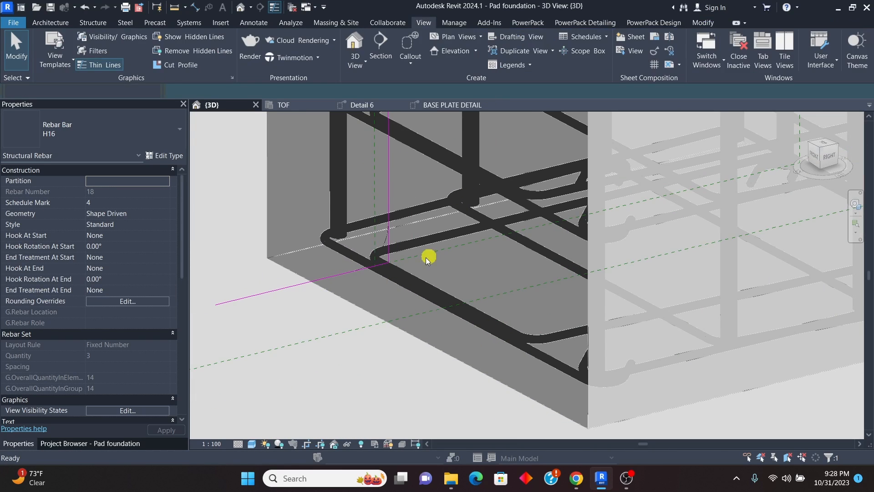
Step: Open the rebar sketch of the four-bar H16 set on the pedestal's right face and start a line
scroll(342, 287, "down", 2)
middle_click_drag(352, 298, 450, 252)
key("Escape")
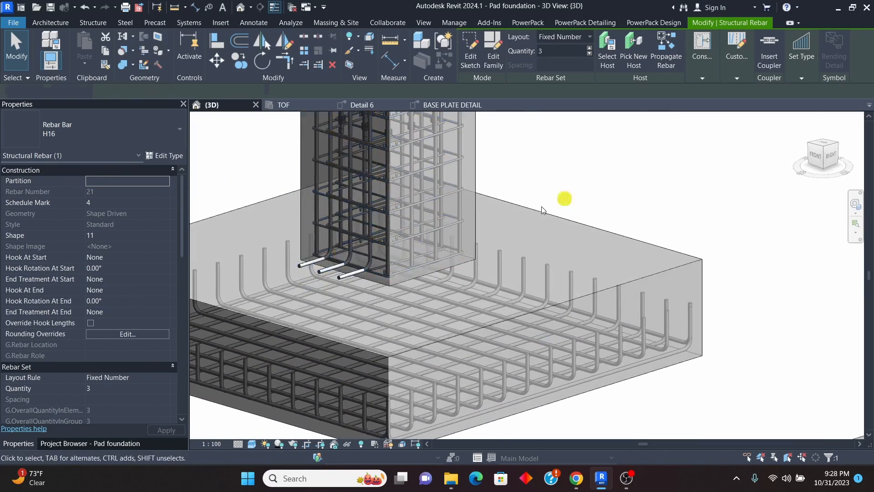
scroll(440, 262, "up", 4)
left_click(481, 243)
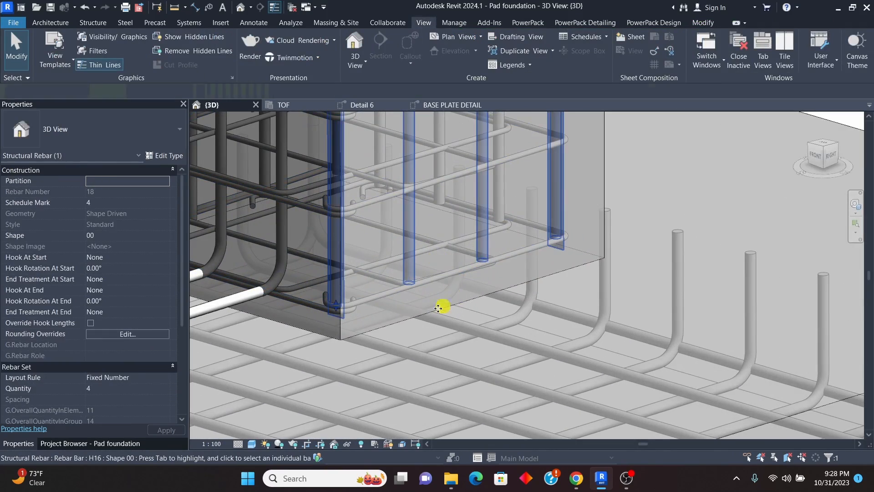
middle_click_drag(444, 305, 445, 255, "shift")
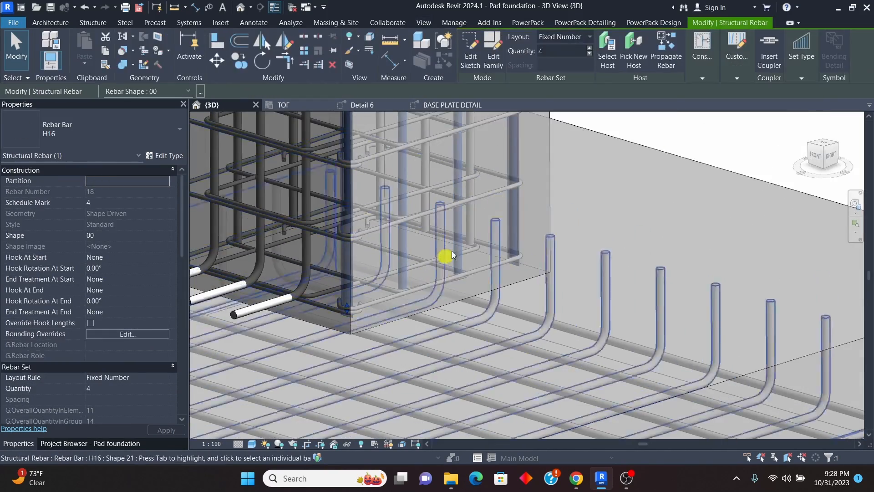
double_click(503, 264)
left_click(512, 40)
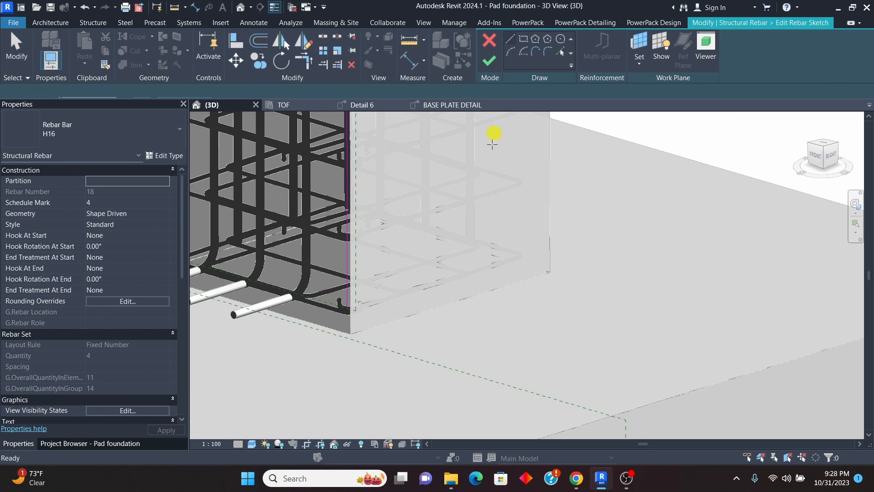
Step: Draw a 200 mm horizontal leg outward from the right-face bar's lower end, finish the sketch and deselect the set
scroll(348, 314, "up", 5)
scroll(344, 294, "up", 1)
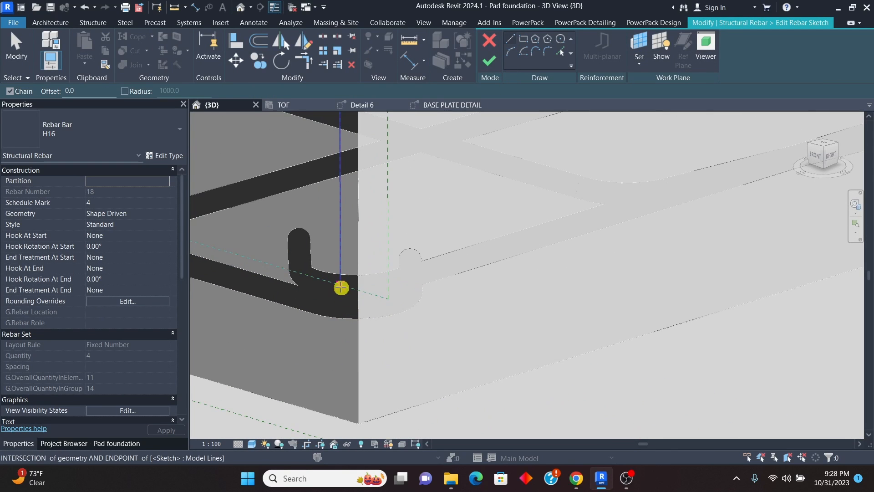
left_click(341, 286)
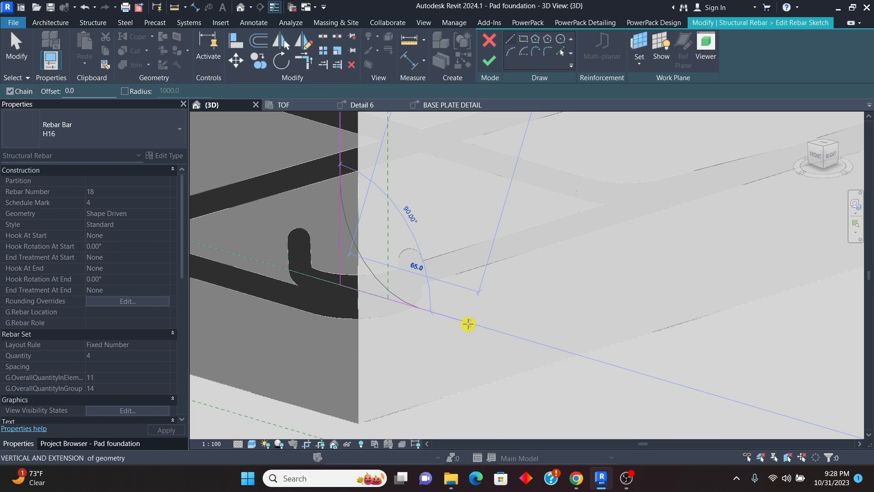
type("200")
key("Return")
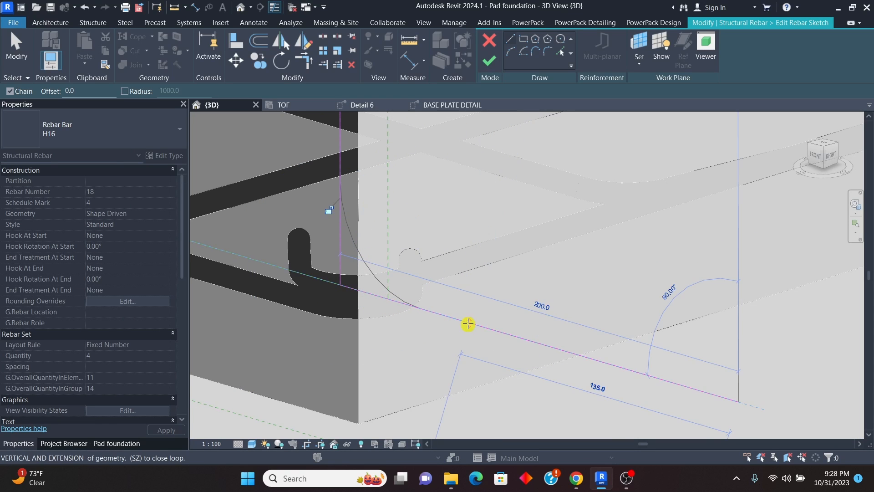
right_click(453, 153)
left_click(478, 158)
right_click(455, 152)
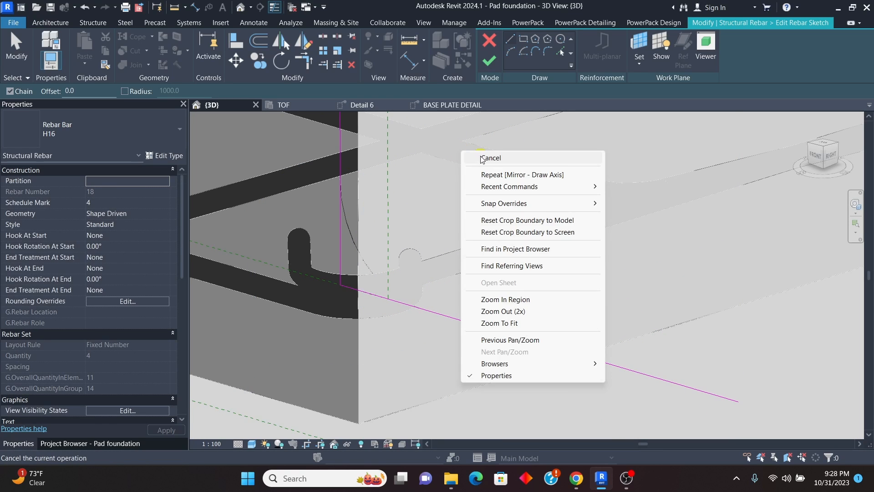
left_click(478, 158)
left_click(490, 64)
left_click(433, 285)
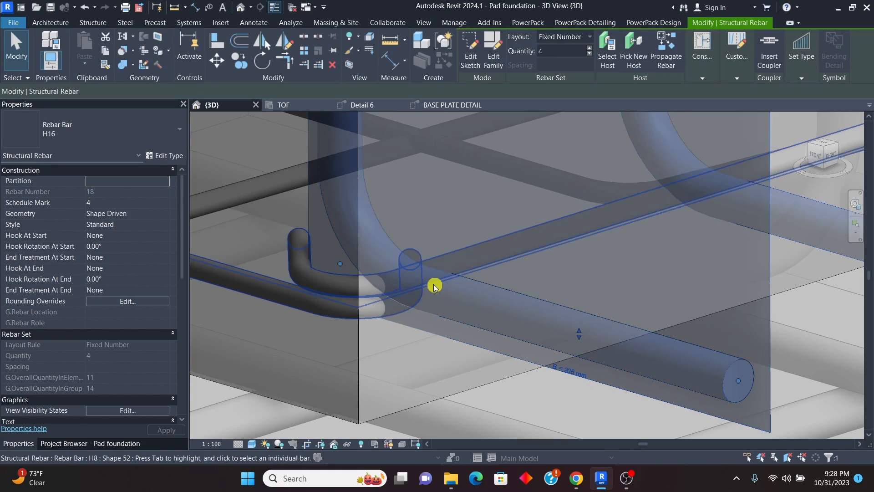
scroll(421, 299, "down", 5)
left_click(610, 179)
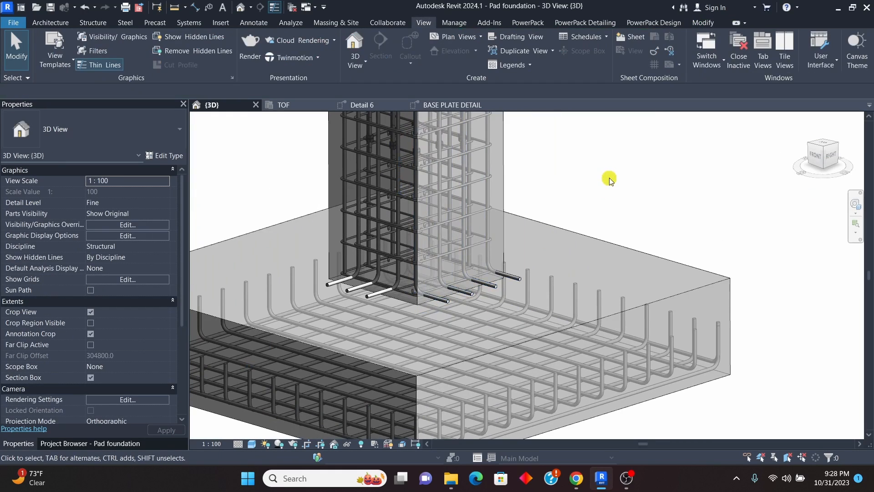
Step: Open the rebar sketch of the three-bar H16 set on the pedestal's back face and start a line
scroll(389, 291, "up", 3)
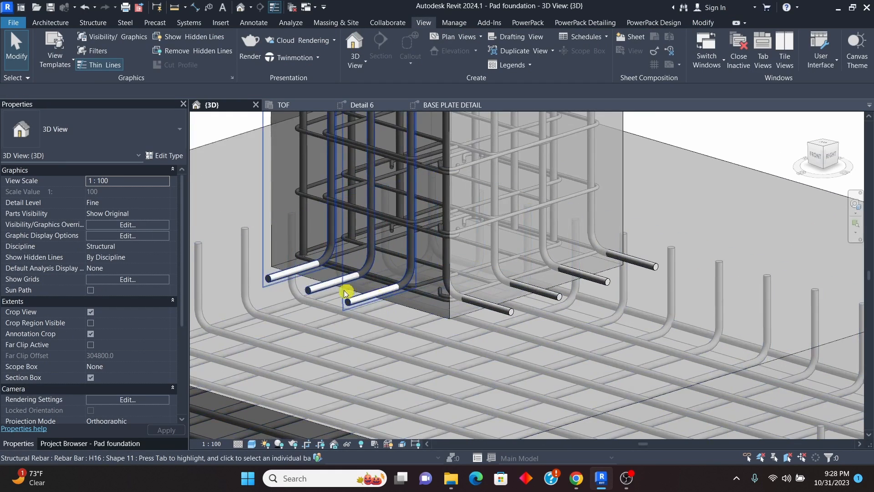
scroll(366, 301, "down", 4)
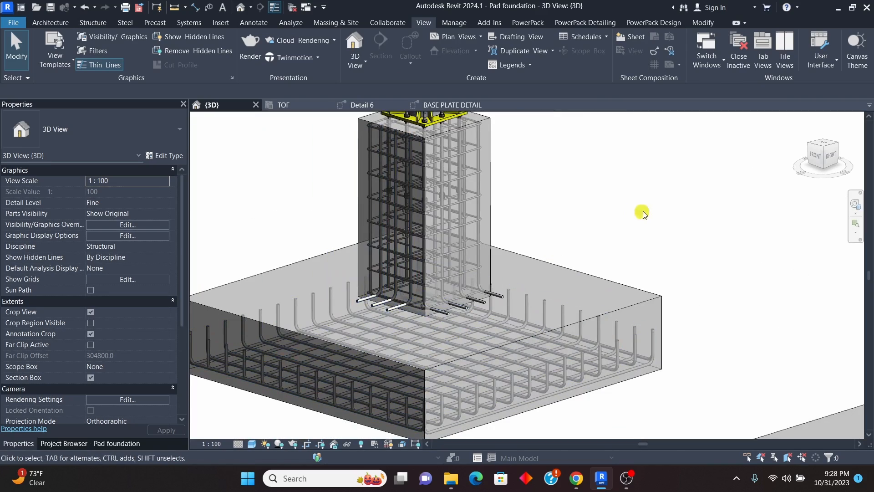
middle_click_drag(658, 213, 503, 211, "shift")
scroll(488, 299, "up", 5)
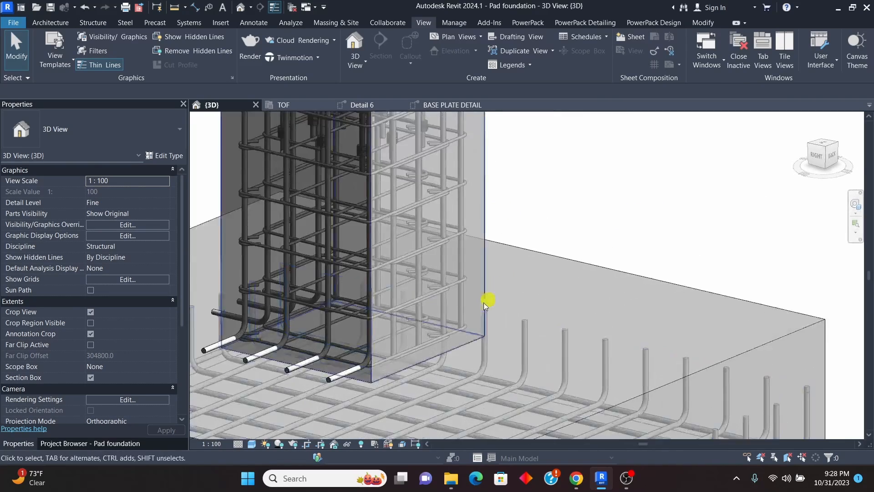
left_click(431, 332)
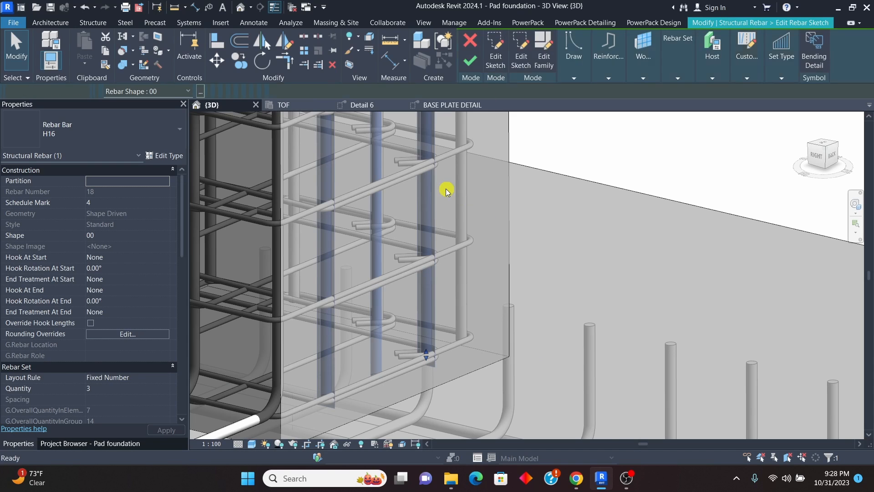
scroll(444, 207, "down", 3)
scroll(435, 292, "up", 4)
left_click(509, 42)
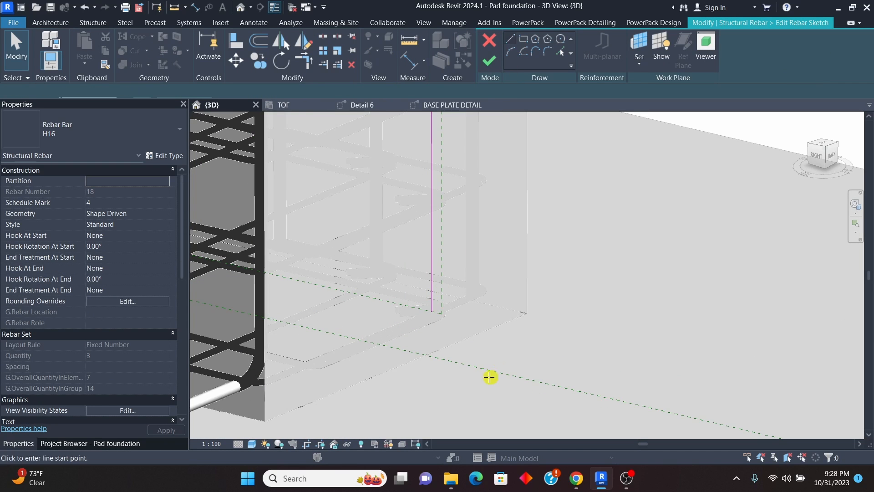
Step: Draw a 200 mm leg outward from the back-face bar's lower end, finish the sketch and deselect the set
scroll(455, 342, "up", 2)
left_click(390, 240)
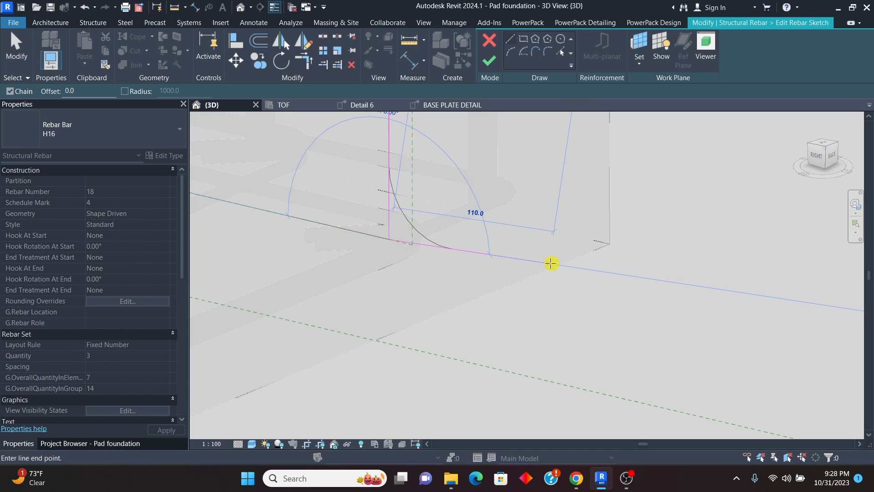
type("200")
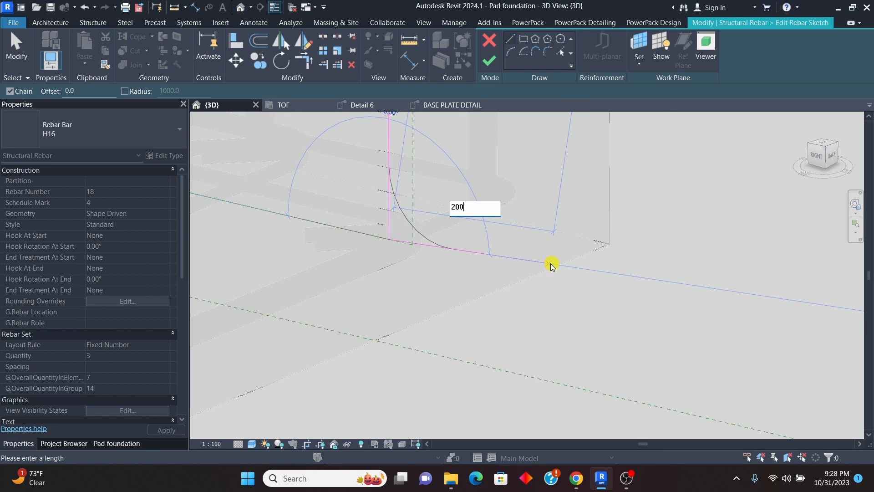
key("Return")
right_click(507, 209)
left_click(519, 214)
right_click(507, 206)
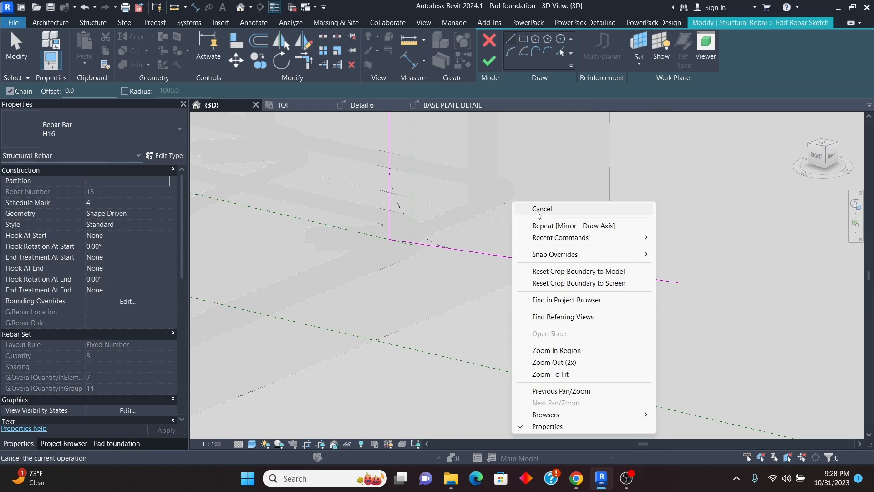
left_click(519, 210)
left_click(485, 69)
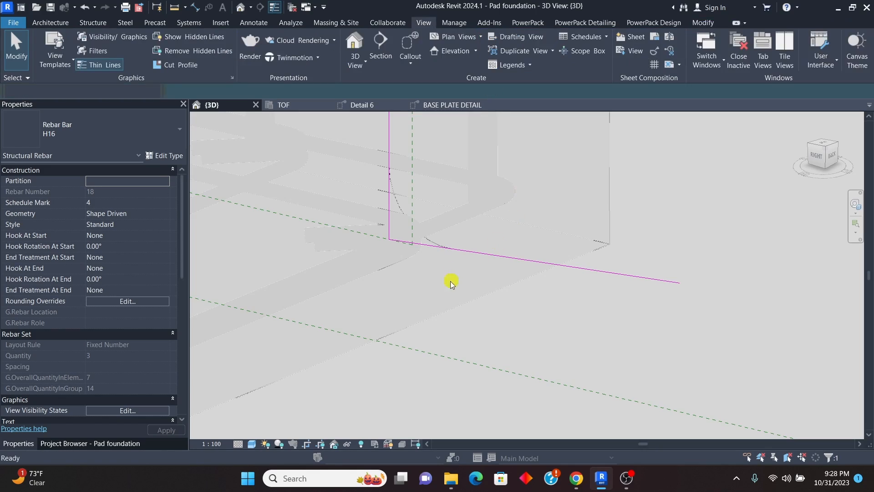
scroll(450, 280, "down", 2)
scroll(495, 267, "down", 3)
left_click(606, 178)
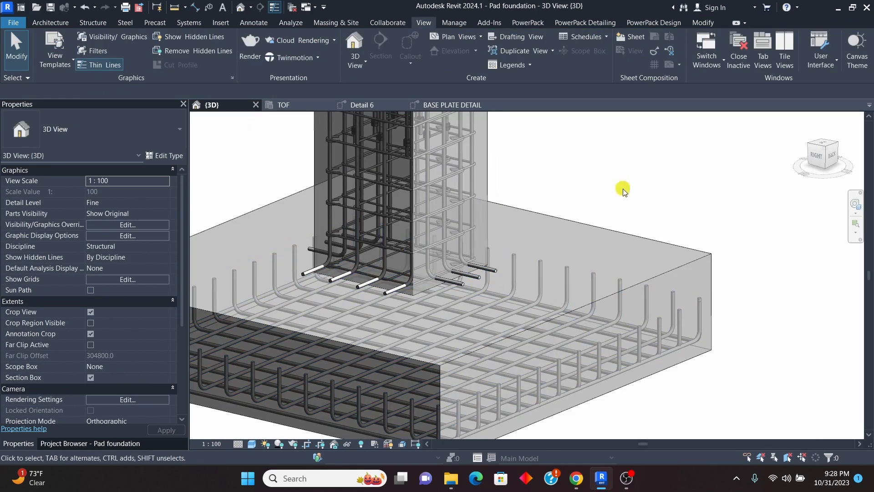
Step: Open the rebar sketch of the four-bar H16 set on the pedestal's left face and start a line
middle_click_drag(622, 194, 463, 209, "shift")
scroll(341, 266, "up", 2)
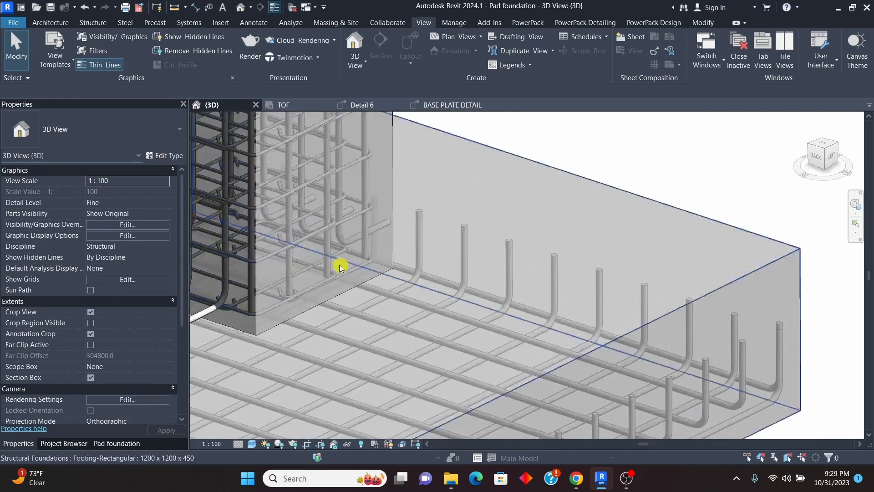
scroll(341, 266, "up", 2)
left_click(322, 269)
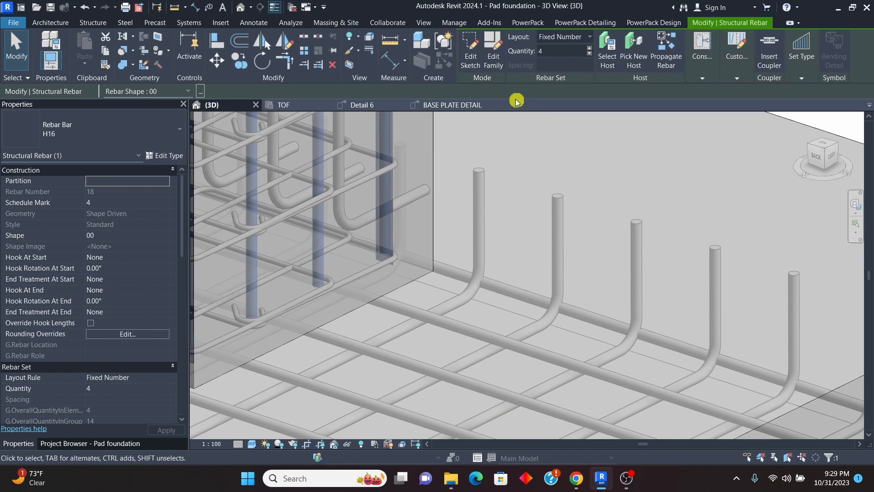
left_click(471, 50)
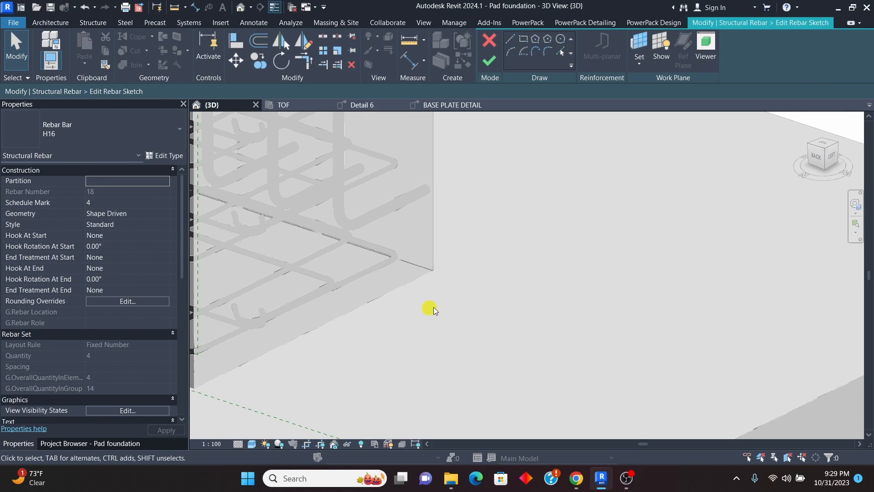
scroll(430, 305, "down", 3)
scroll(424, 302, "up", 3)
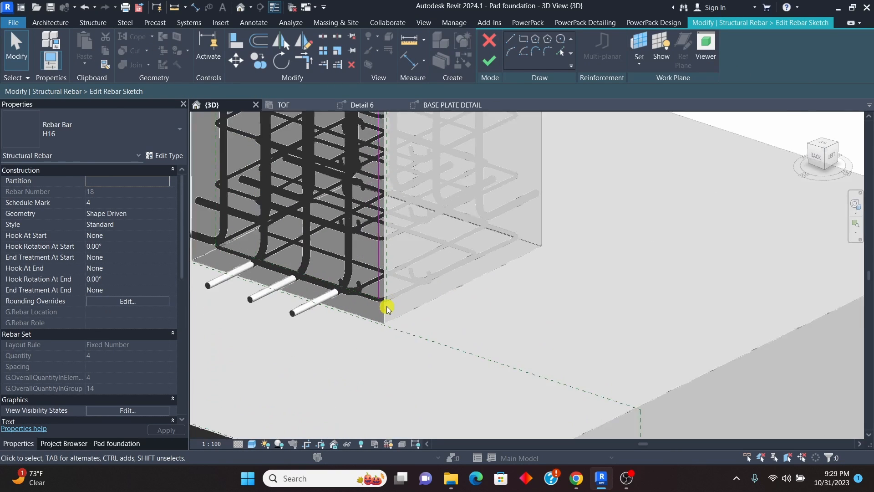
left_click(510, 41)
Step: Draw a 200 mm horizontal leg outward from the left-face bar's lower end, finish the sketch and deselect the set
scroll(380, 301, "up", 4)
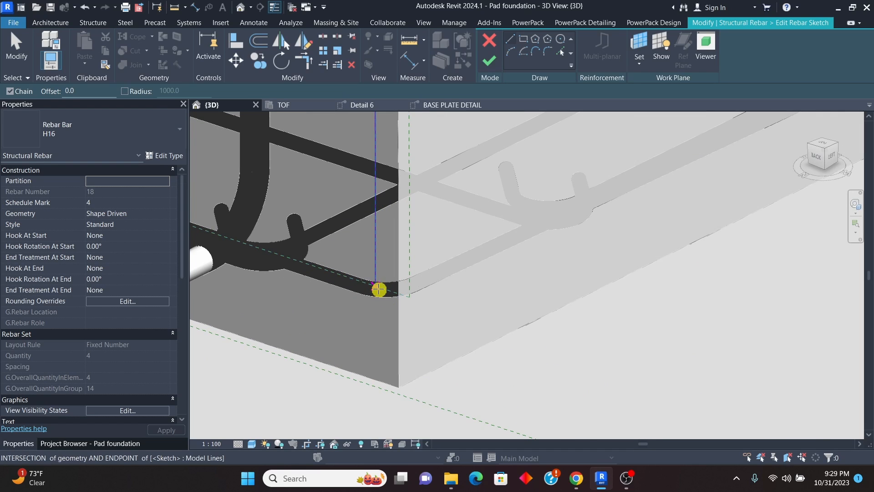
left_click(376, 288)
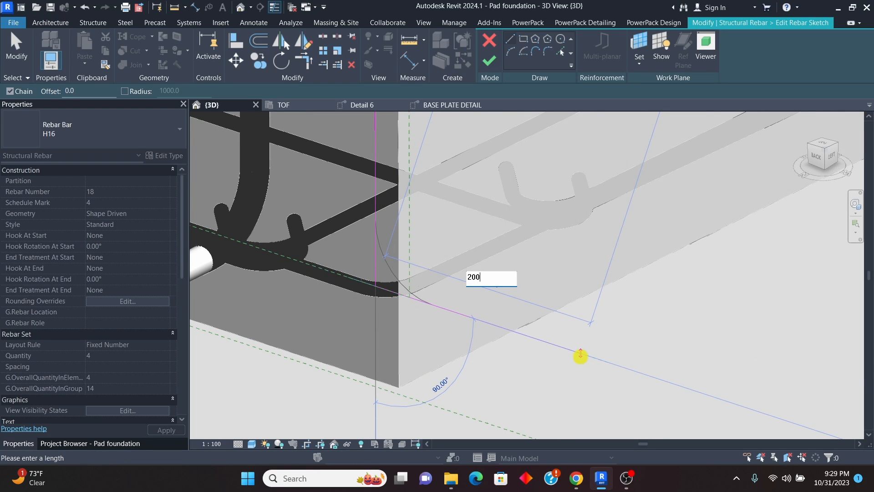
type("200")
key("Return")
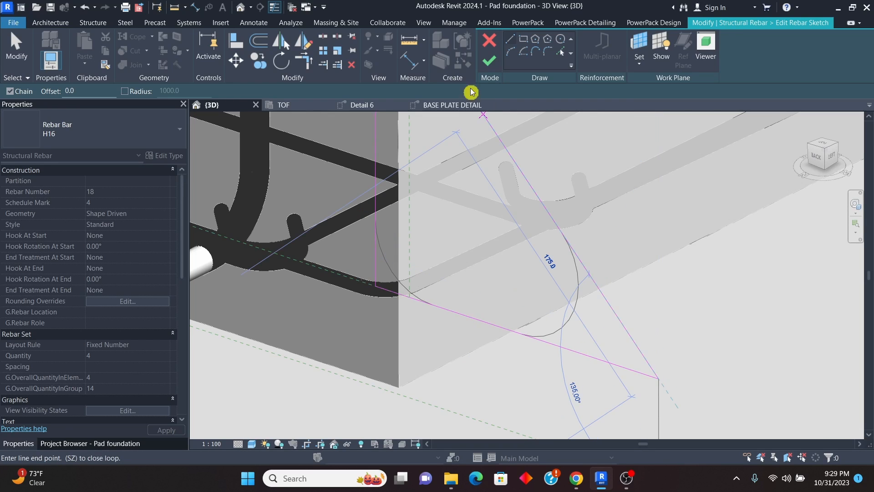
left_click(489, 60)
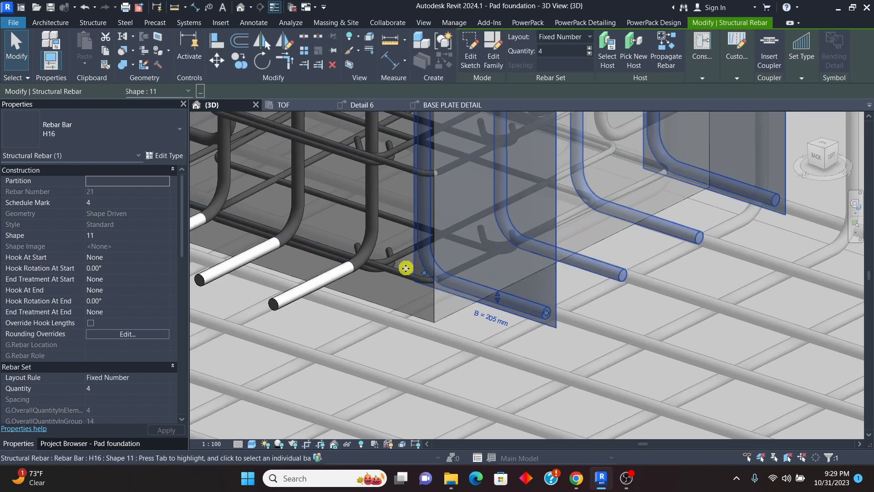
scroll(406, 269, "down", 5)
left_click(648, 185)
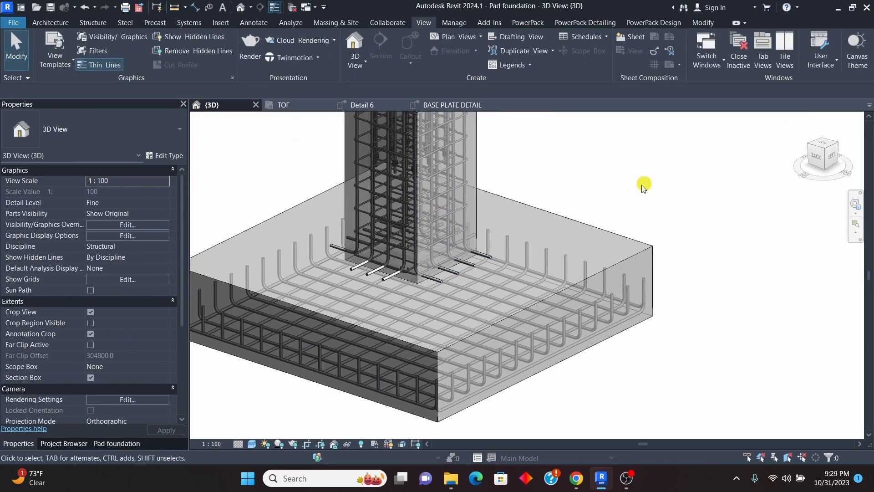
Step: In the Detail 6 view, extend the left-hand four-bar H16 set down through the pad, lowering its leg to just above the bottom bars
middle_click_drag(593, 225, 606, 179, "shift")
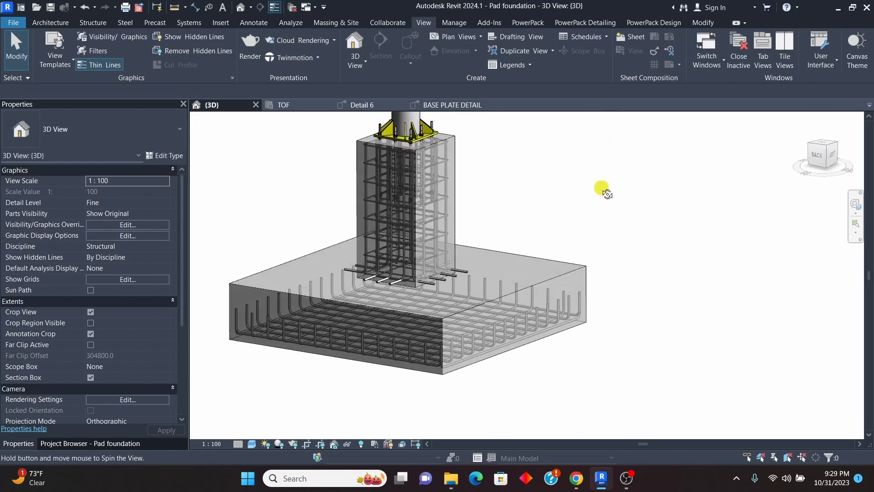
scroll(437, 287, "up", 5)
scroll(447, 337, "down", 6)
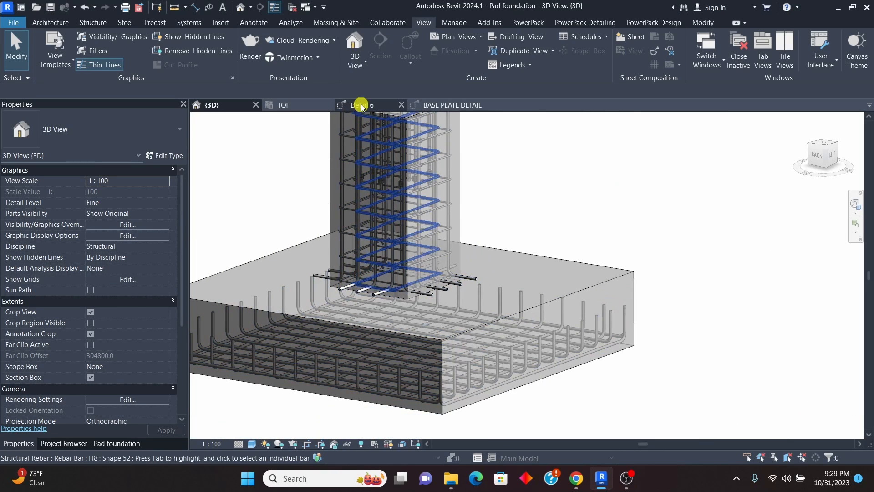
left_click(361, 105)
scroll(372, 355, "up", 2)
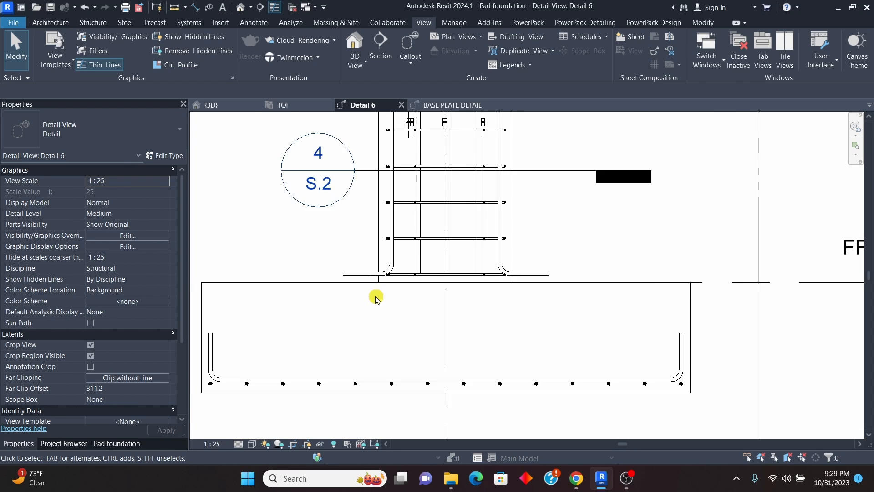
scroll(375, 296, "up", 2)
left_click(365, 277)
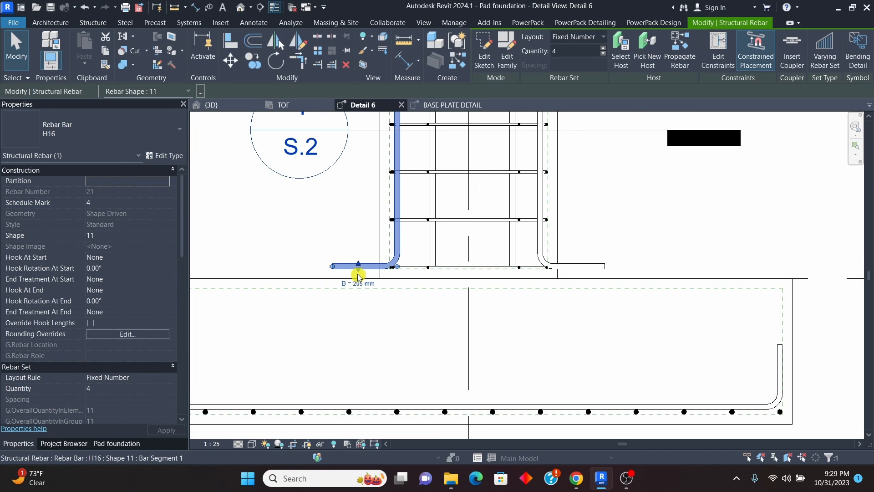
left_click_drag(358, 272, 364, 401)
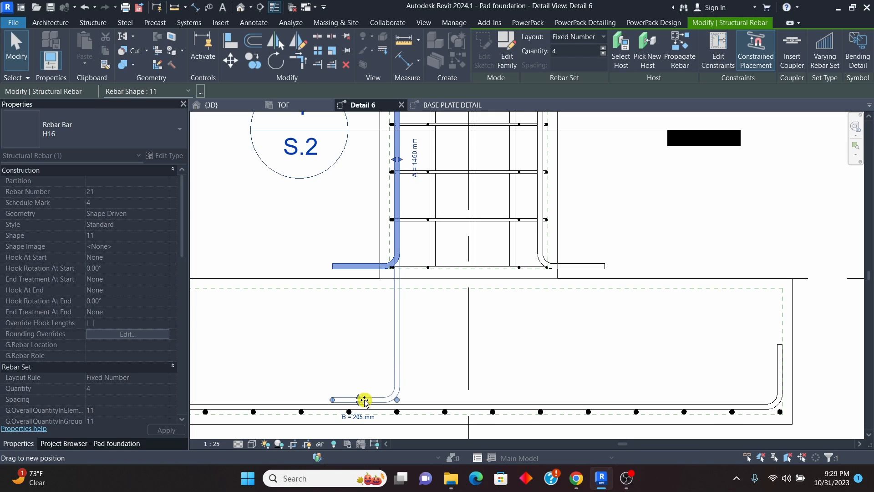
left_click_drag(364, 401, 363, 400)
scroll(361, 382, "down", 1)
scroll(363, 392, "up", 3)
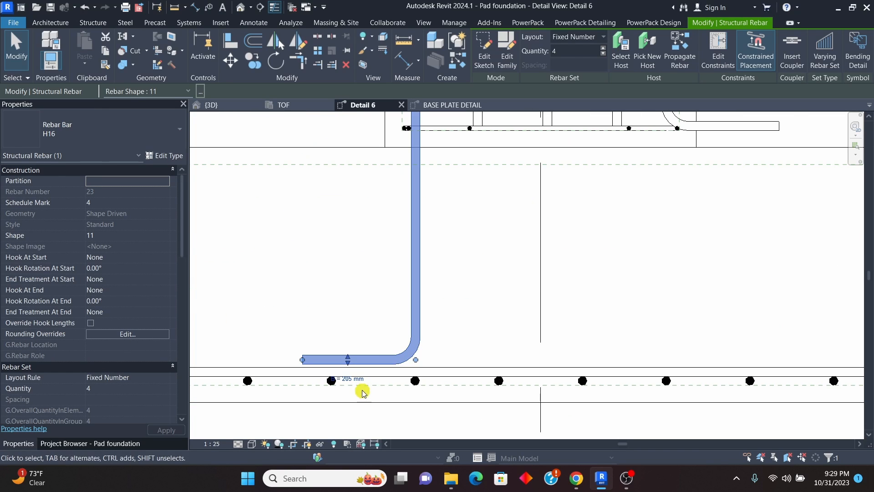
left_click(721, 54)
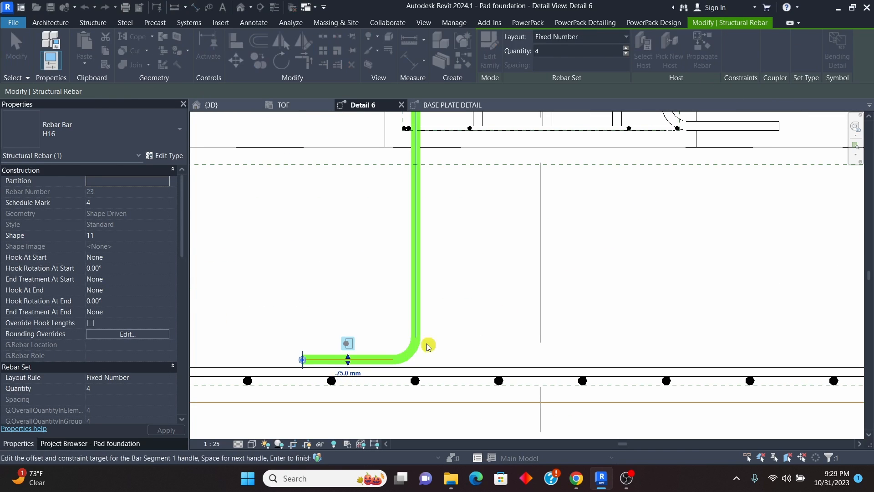
scroll(346, 371, "up", 4)
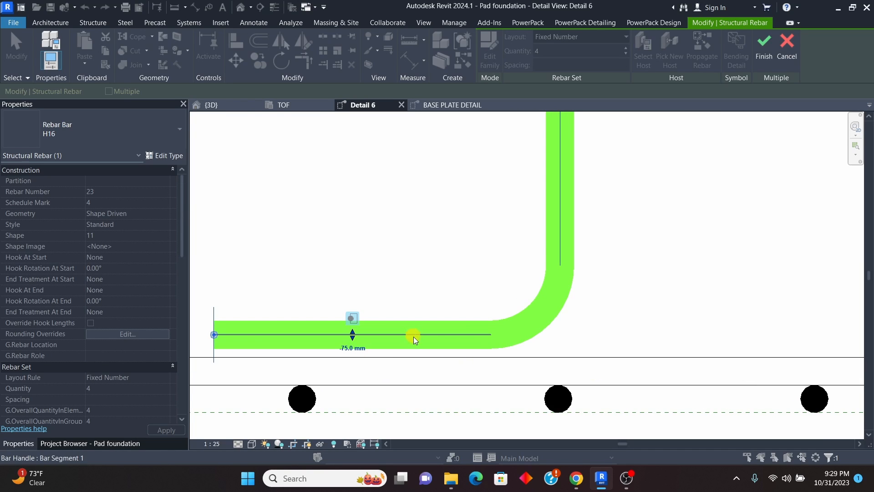
scroll(424, 355, "down", 2)
scroll(356, 357, "down", 2)
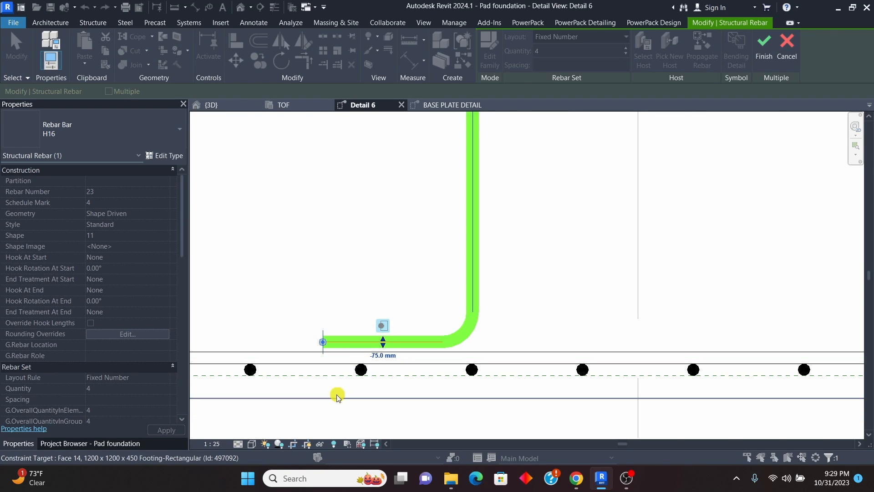
scroll(339, 392, "up", 2)
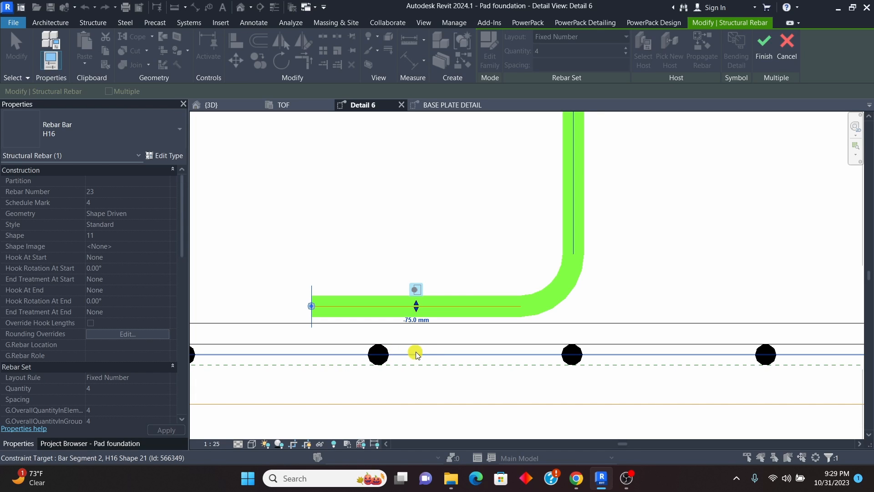
scroll(400, 357, "down", 4)
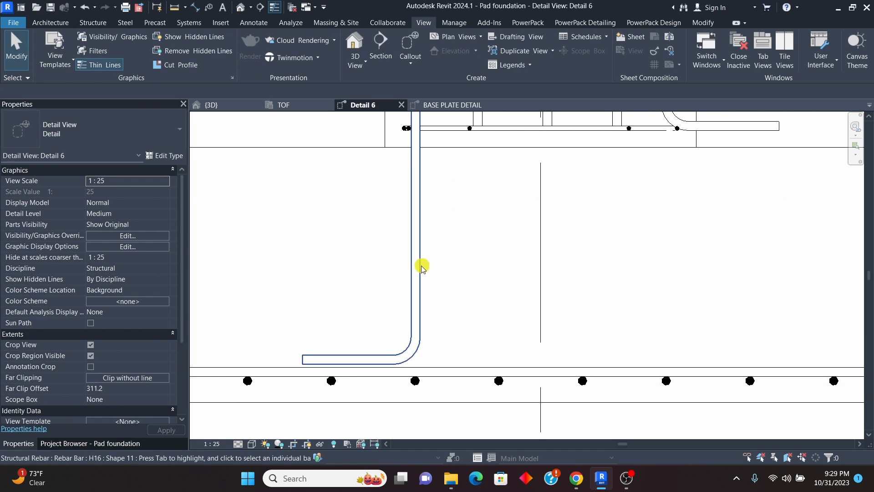
left_click(420, 267)
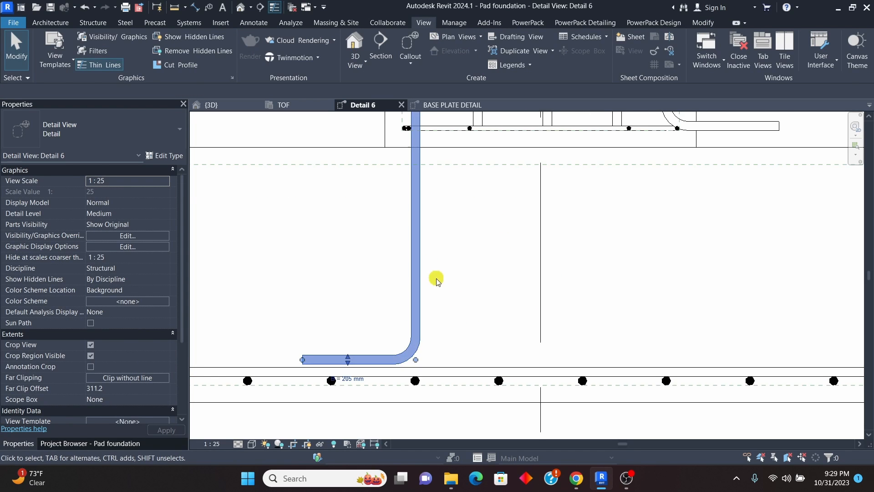
Step: In the left-hand H16 set's rebar sketch, align the leg with the top edge of the pad's horizontal bottom bar and finish the sketch
double_click(394, 356)
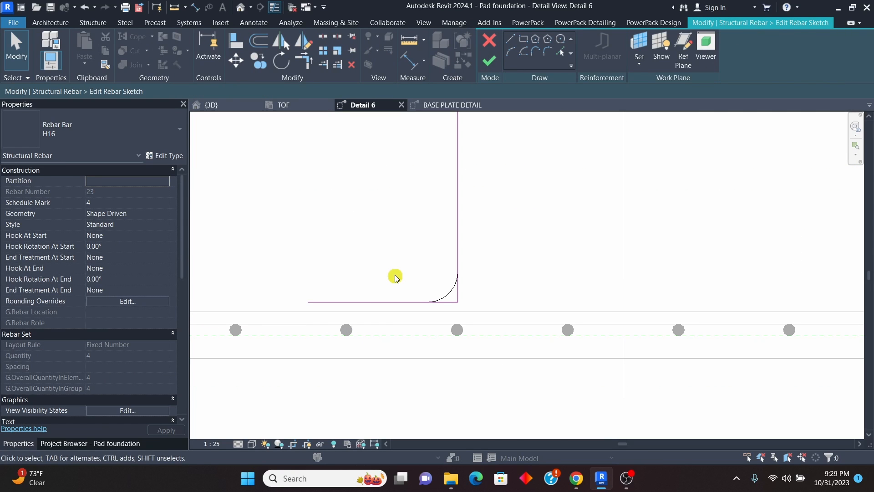
key("a")
key("l")
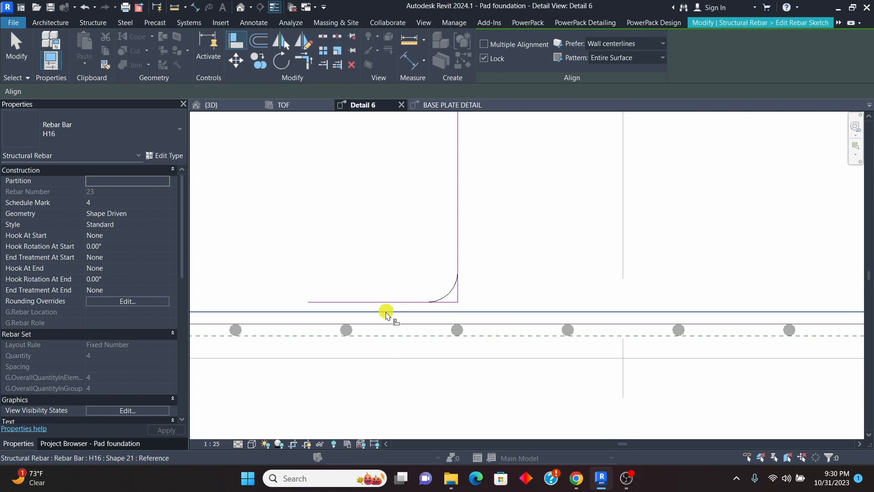
scroll(398, 314, "up", 2)
left_click(397, 298)
scroll(505, 152, "down", 3)
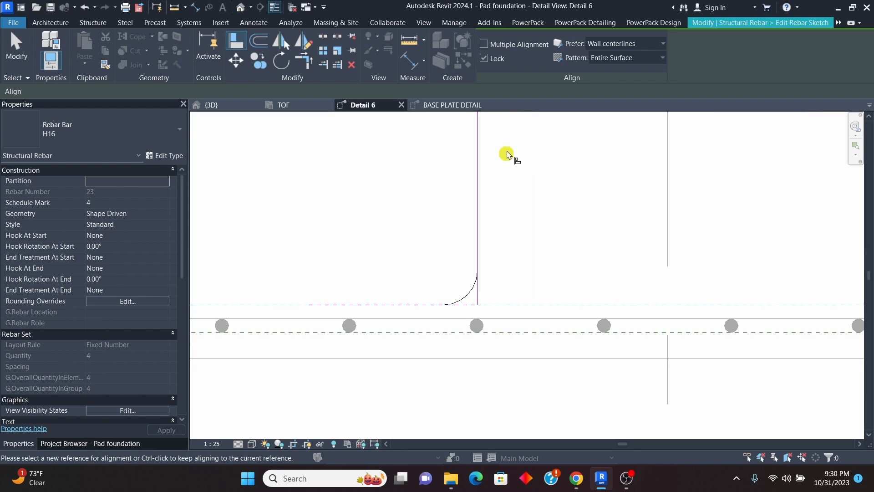
left_click(737, 23)
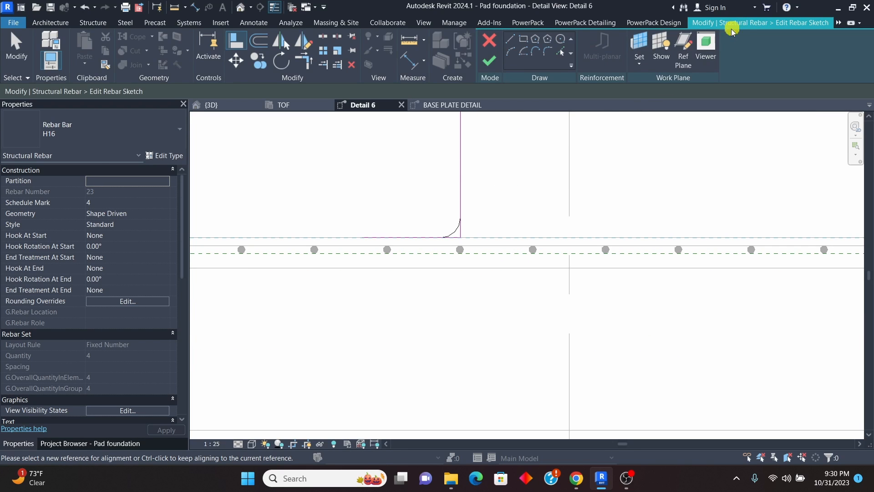
Step: Edit the left-hand set's constraints so its leg rests on the pad's horizontal bottom bar with a 0.0 mm offset, finish and deselect
left_click(414, 202)
scroll(406, 233, "up", 2)
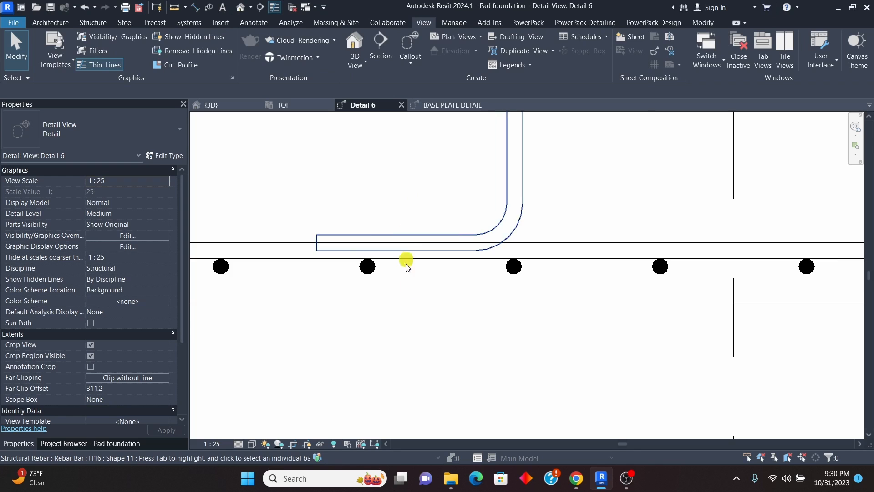
left_click(451, 235)
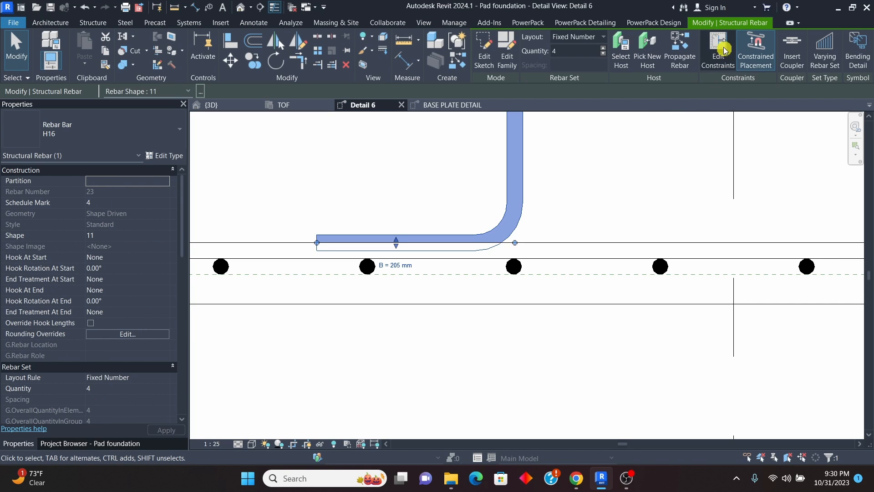
left_click(724, 50)
scroll(448, 243, "up", 2)
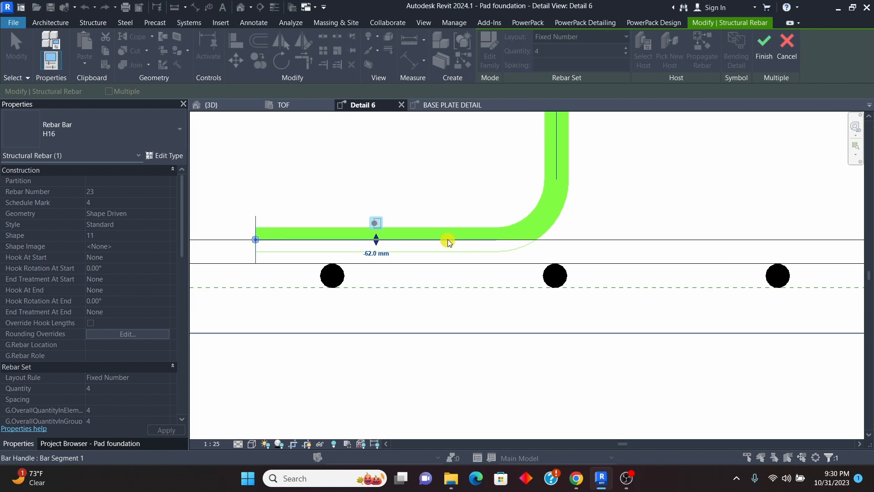
left_click(448, 242)
scroll(505, 266, "down", 2)
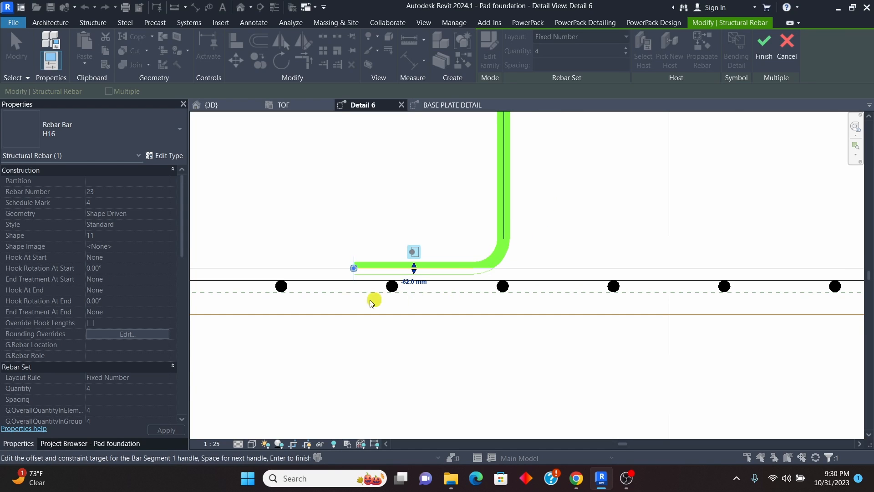
scroll(338, 279, "up", 1)
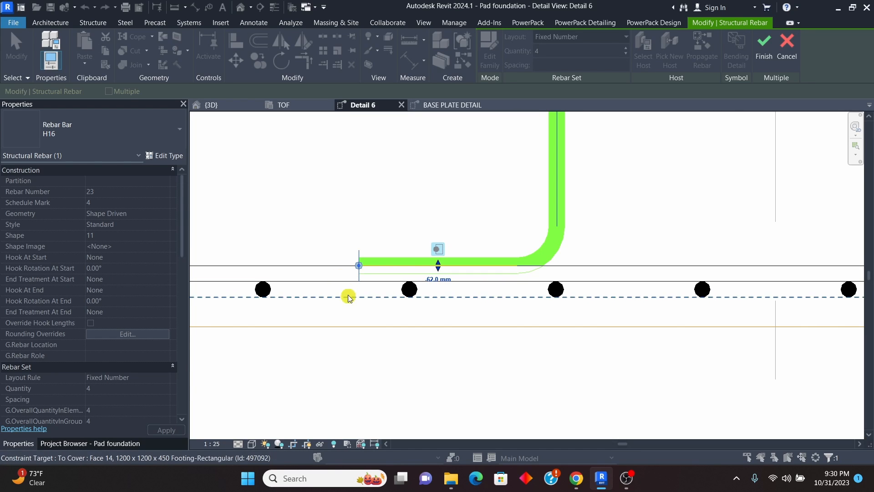
left_click(346, 278)
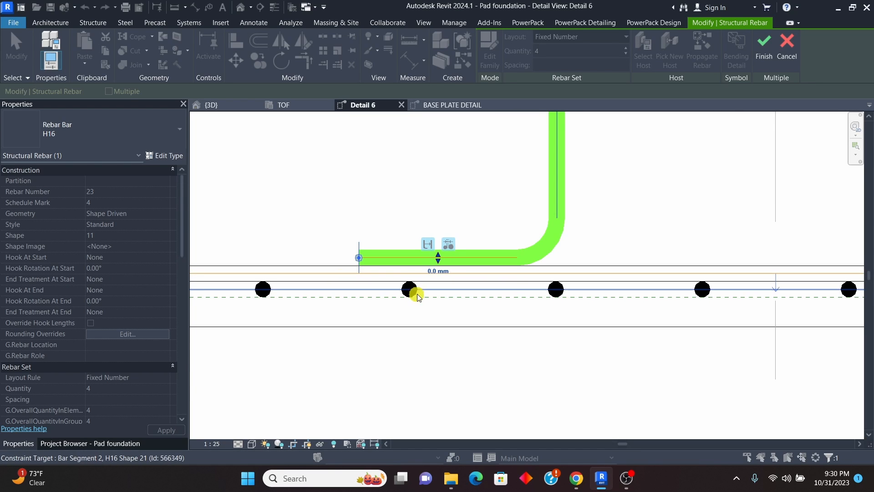
scroll(412, 285, "down", 1)
scroll(403, 276, "up", 2)
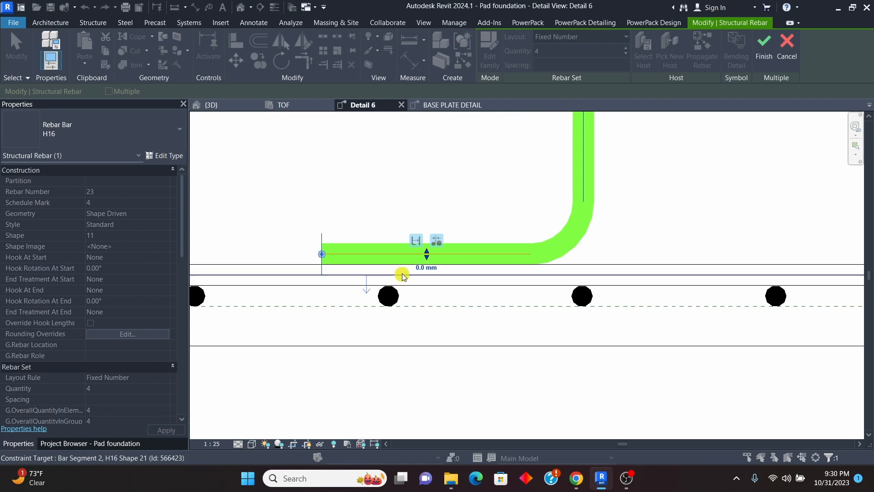
left_click(426, 269)
left_click(764, 48)
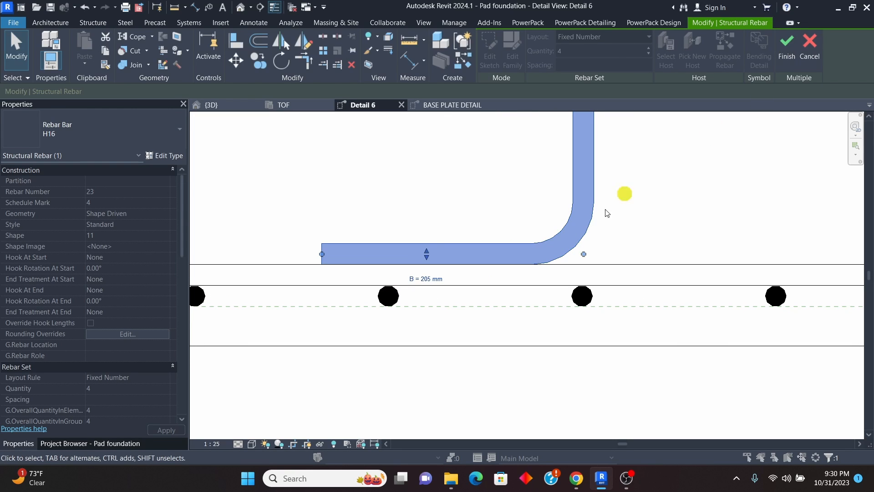
key("Escape")
Step: Delete the right-hand four-bar H16 set that still ends at the base of the pedestal
scroll(355, 314, "down", 3)
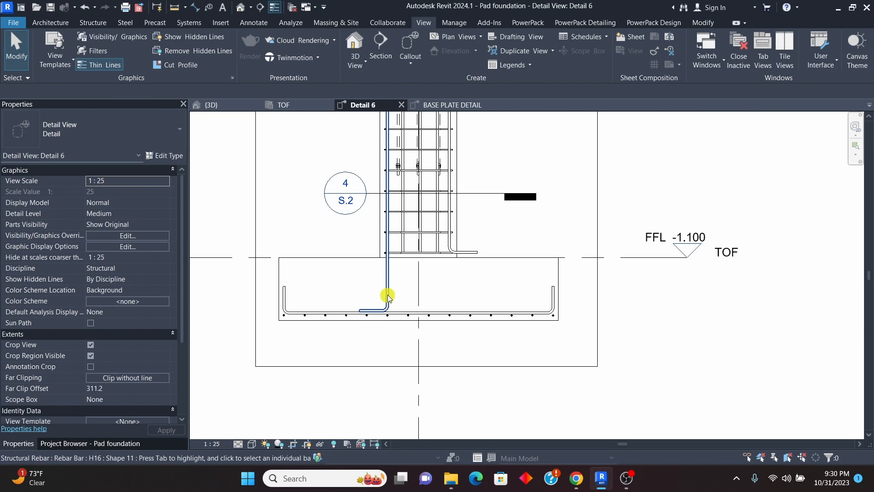
scroll(390, 291, "up", 2)
left_click(513, 195)
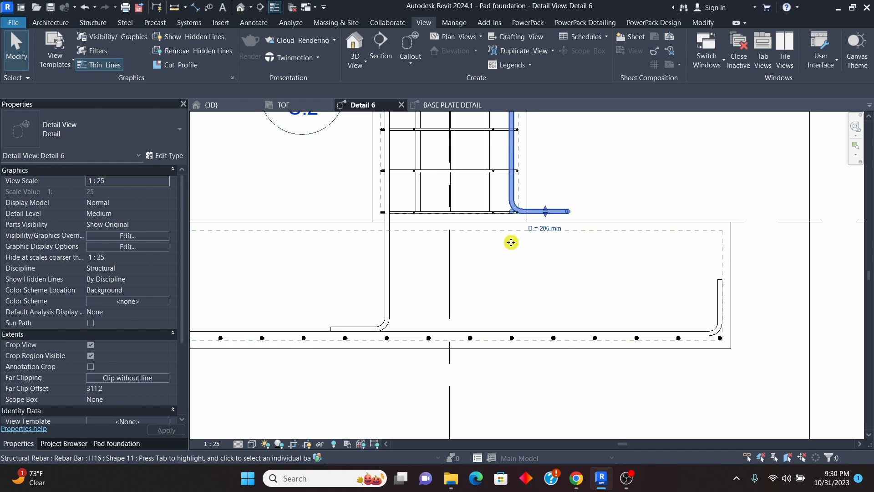
key("Escape")
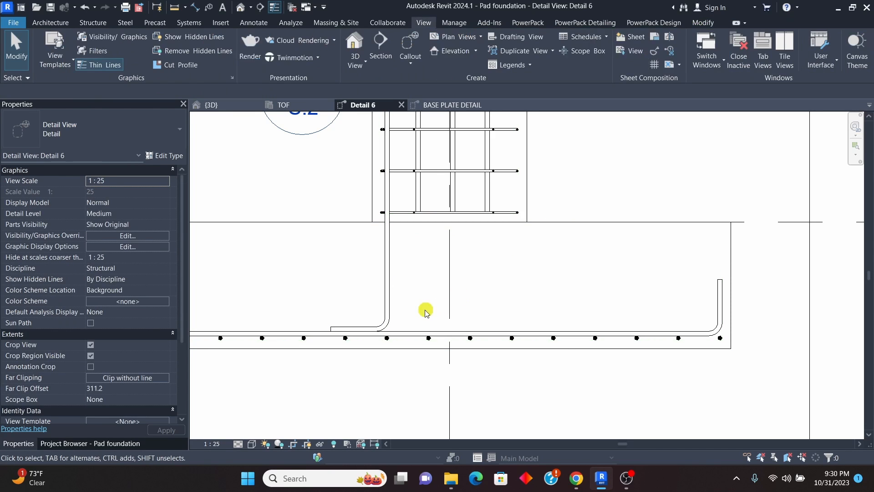
Step: Mirror a copy of the left-hand four-bar H16 set about the pedestal's vertical centreline and deselect it
scroll(406, 290, "down", 2)
left_click(404, 284)
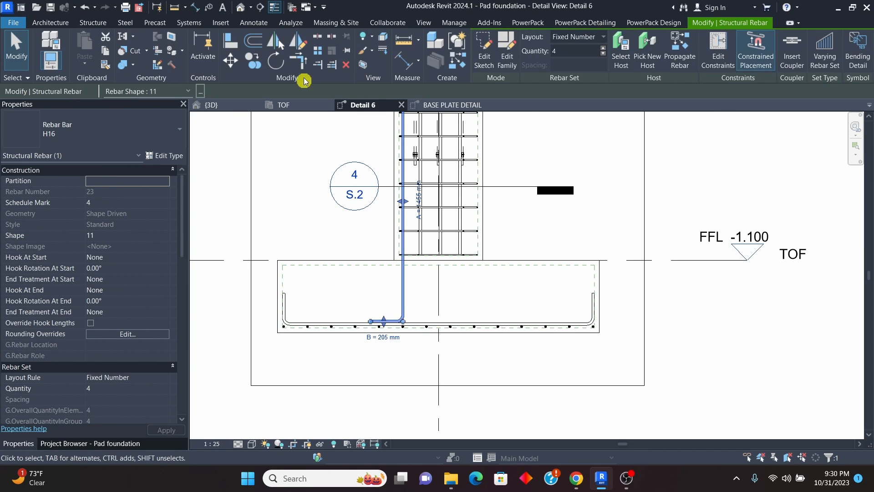
left_click(299, 40)
scroll(437, 264, "up", 2)
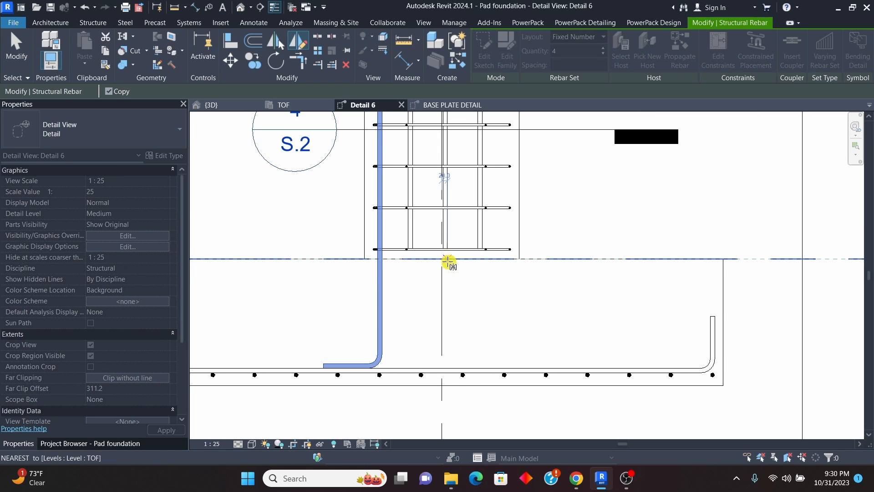
left_click(442, 297)
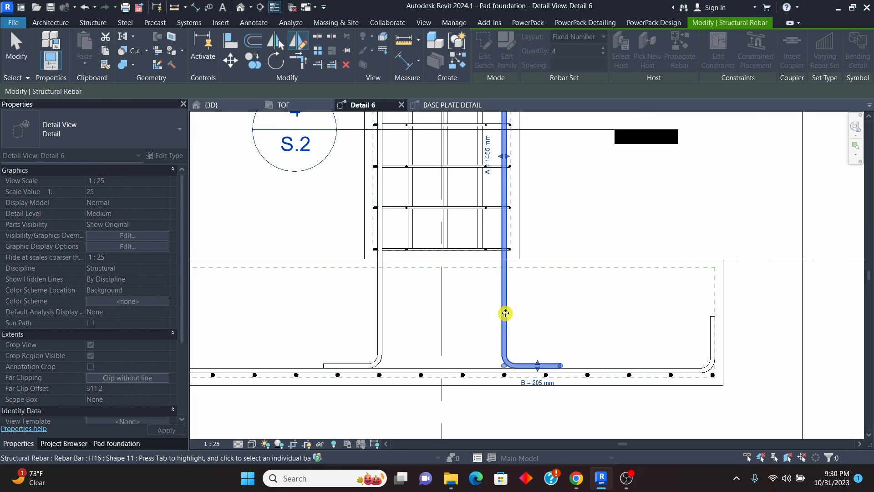
key("Escape")
scroll(433, 311, "down", 3)
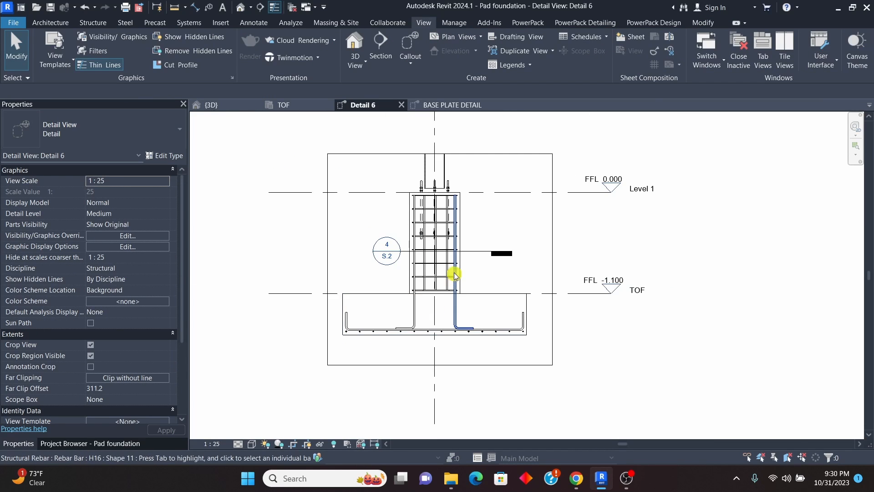
scroll(426, 305, "down", 2)
scroll(439, 292, "up", 2)
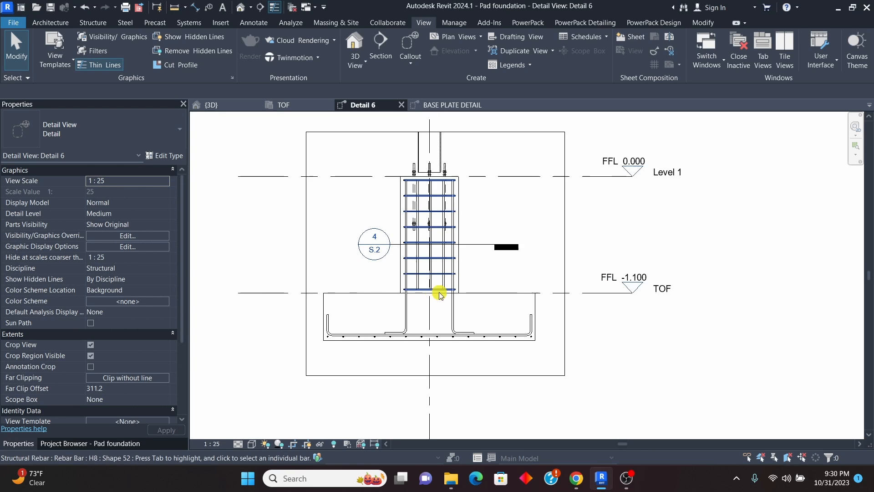
Step: In the TOF plan, rotate the Detail 6 section marker 90° about its centre and deselect it
left_click(287, 105)
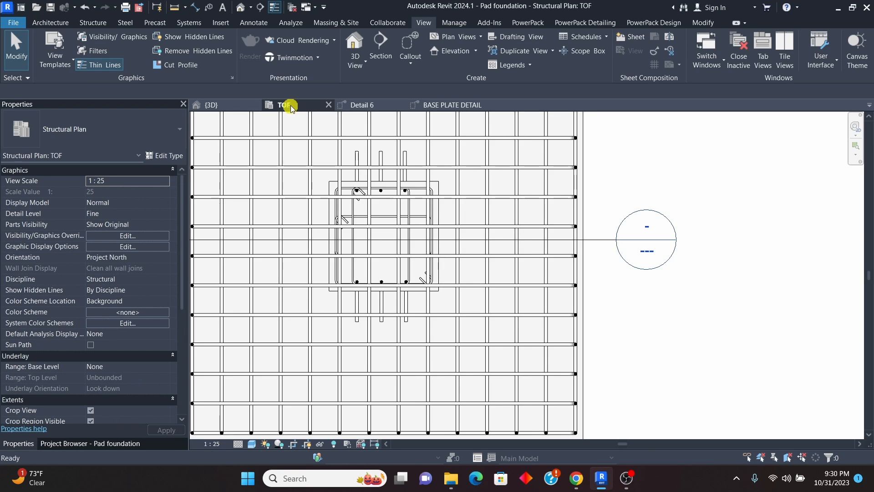
scroll(448, 258, "down", 2)
scroll(504, 236, "up", 2)
scroll(487, 268, "down", 3)
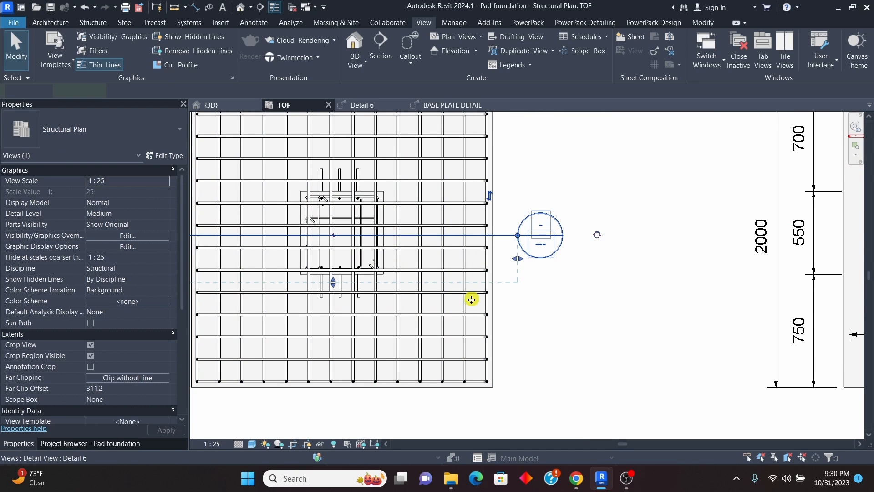
left_click(455, 291)
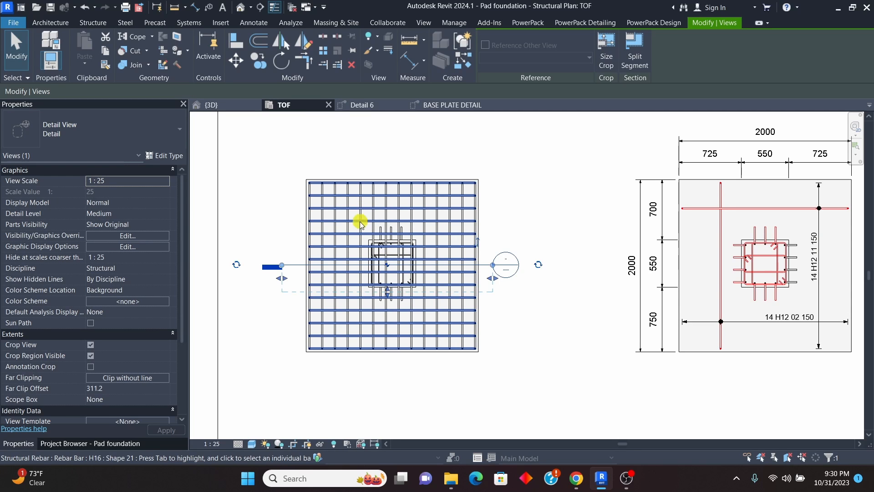
scroll(400, 279, "up", 4)
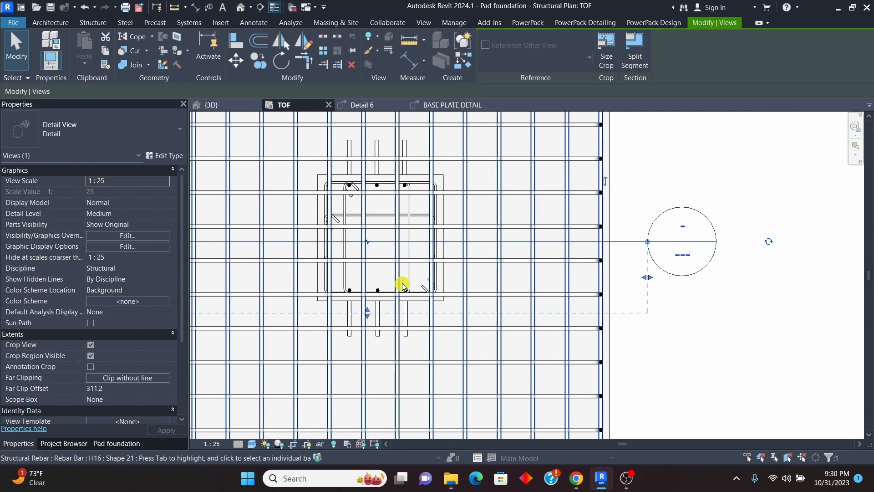
scroll(402, 286, "down", 3)
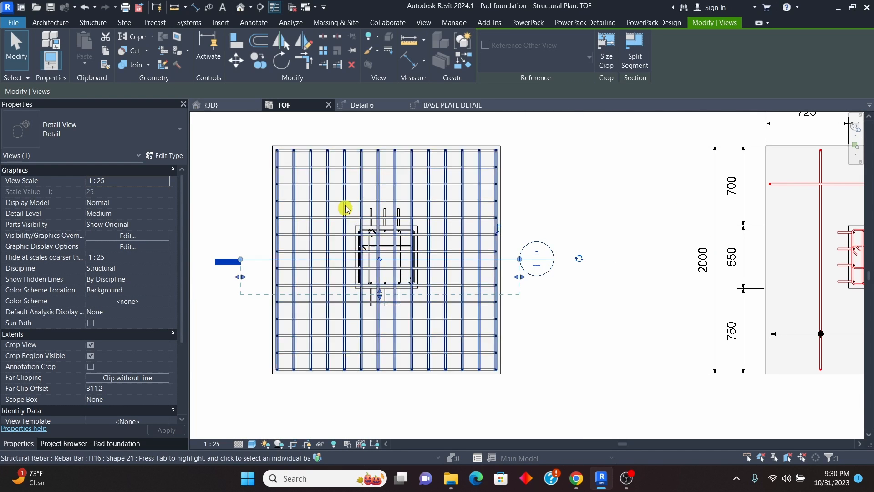
left_click(289, 66)
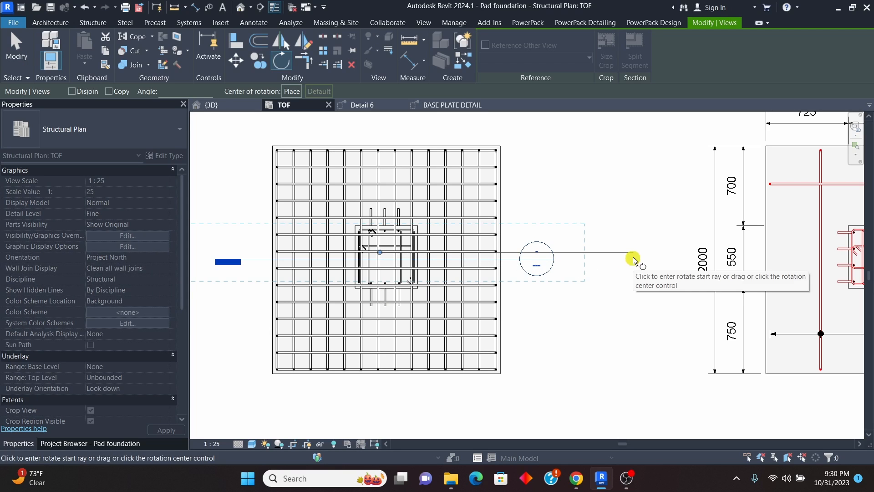
scroll(435, 206, "down", 2)
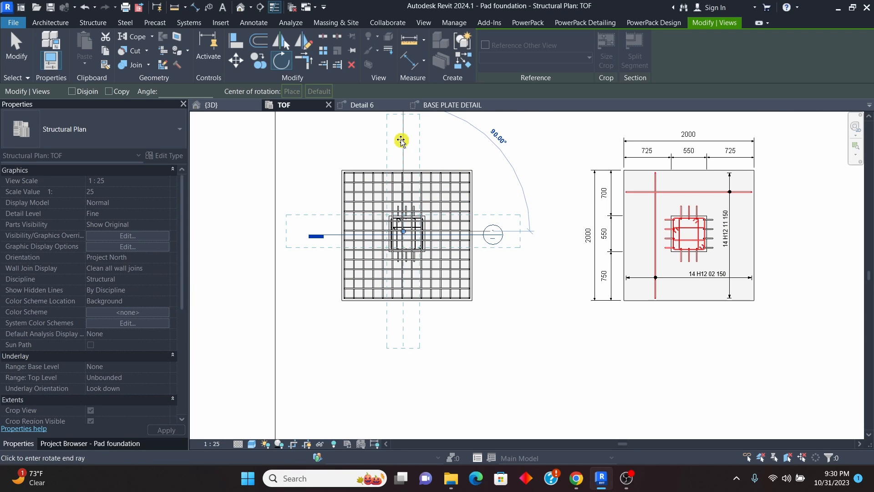
left_click(401, 140)
left_click(529, 197)
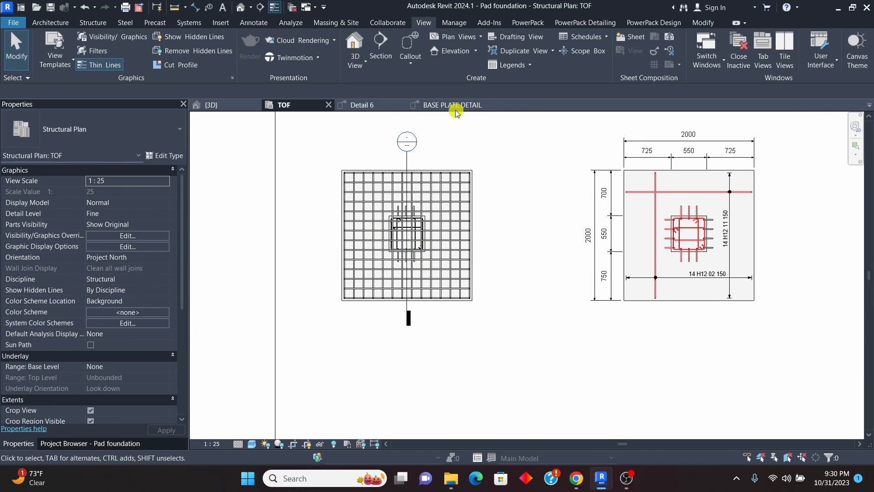
Step: In Detail 6, stretch the right-hand three-bar H16 set down so its leg rests on the pad's bottom bars
left_click(454, 107)
scroll(444, 226, "up", 3)
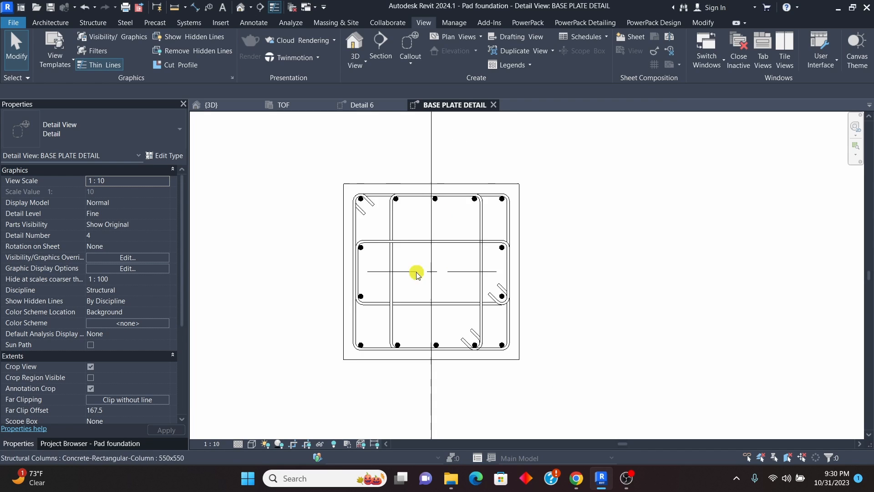
scroll(416, 273, "down", 1)
left_click(363, 105)
scroll(449, 327, "up", 5)
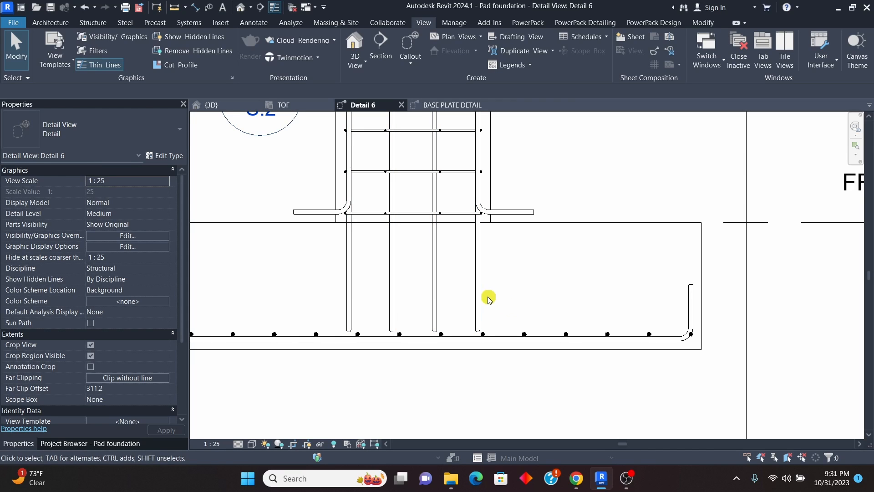
scroll(433, 312, "down", 1)
scroll(503, 262, "up", 2)
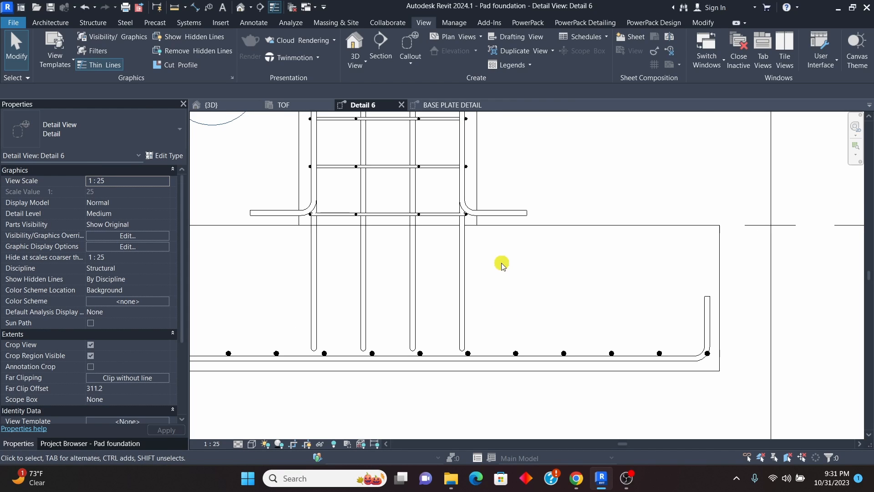
left_click(503, 218)
left_click_drag(504, 221, 513, 284)
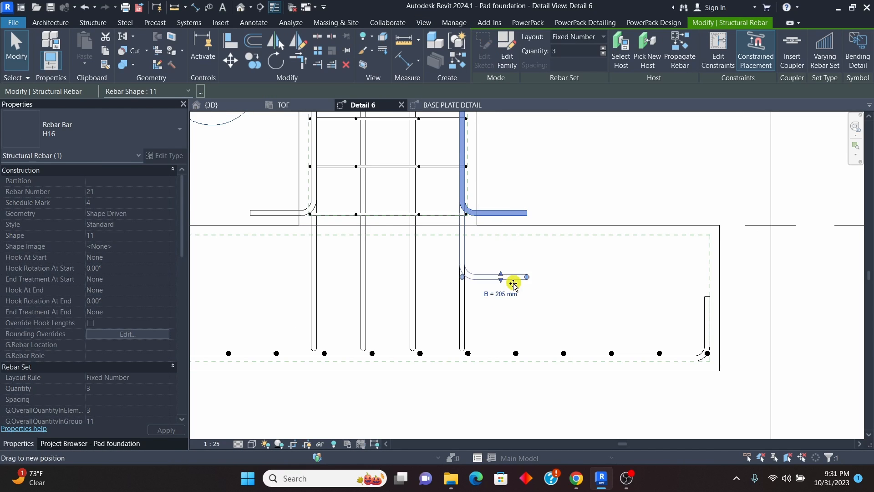
mouse_move(513, 336)
left_mouse_down()
mouse_move(512, 348)
mouse_move(497, 343)
left_mouse_up()
Step: Delete the left-hand three-bar H16 set and mirror a copy of the right-hand set about the pad's vertical centreline
left_click(276, 212)
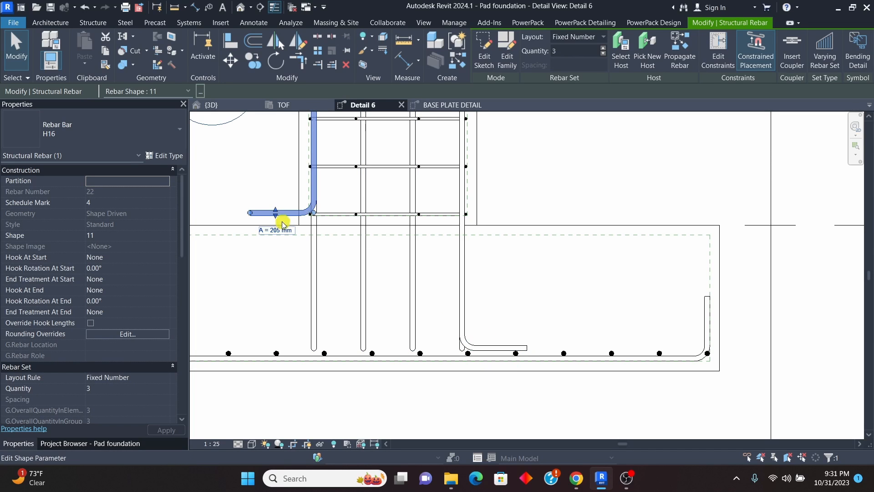
left_click(291, 261)
left_click(472, 281)
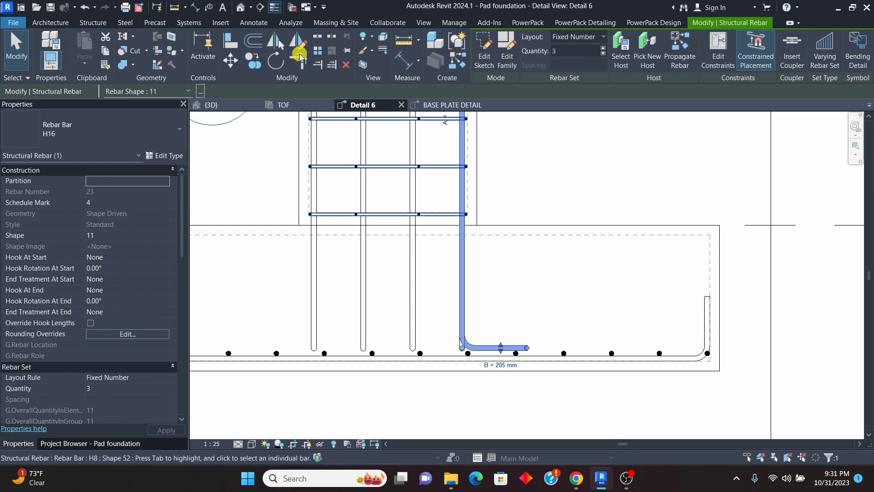
left_click(298, 43)
scroll(514, 260, "down", 2)
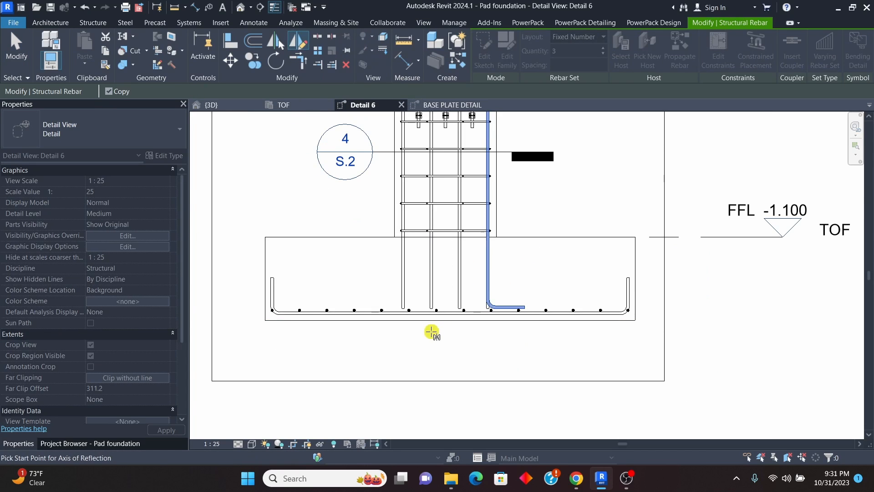
scroll(435, 327, "up", 1)
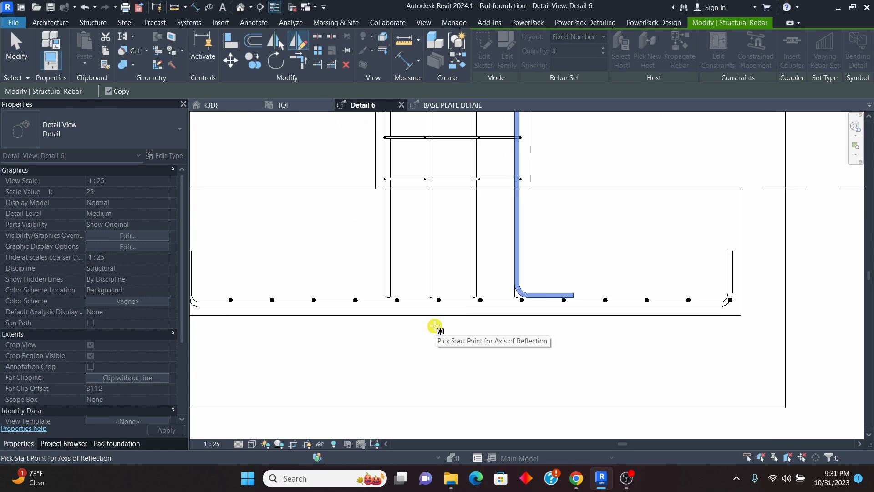
left_click(460, 314)
scroll(459, 315, "down", 2)
scroll(456, 249, "up", 2)
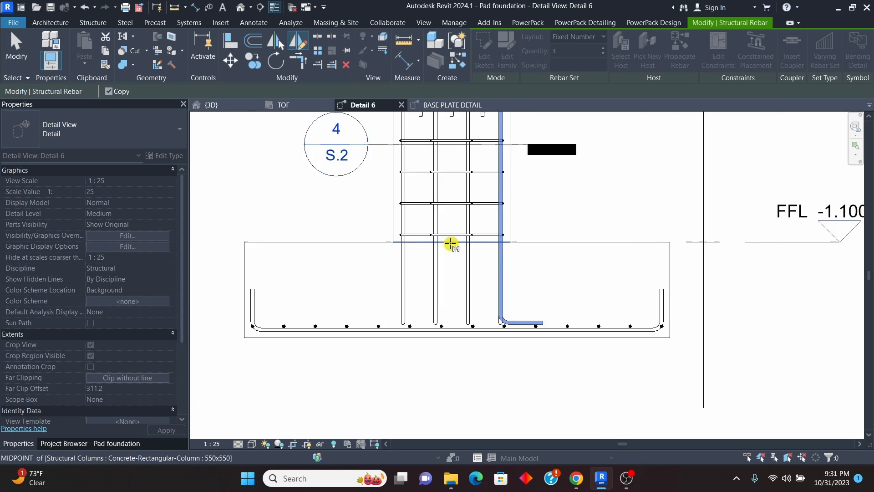
left_click(464, 268)
key("Escape")
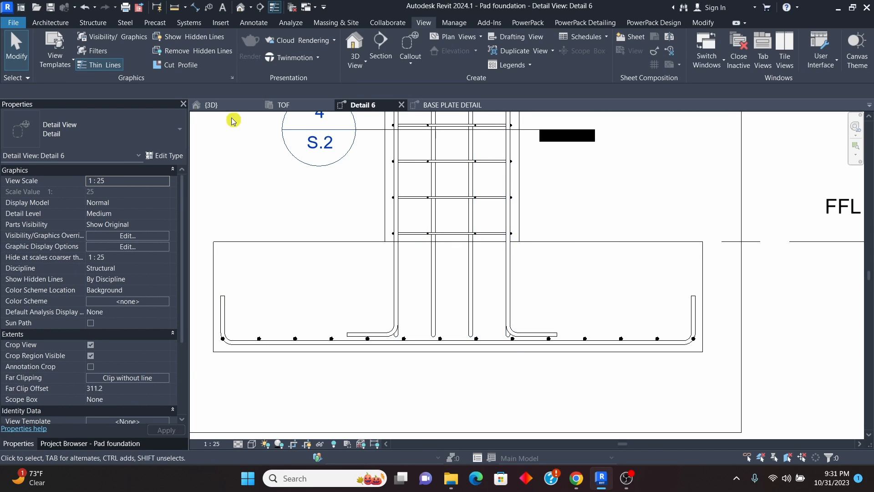
Step: Examine the pedestal's vertical H16 bars and their legs in the 3D view and Detail 6, then close Detail 6
left_click(211, 105)
scroll(361, 293, "up", 3)
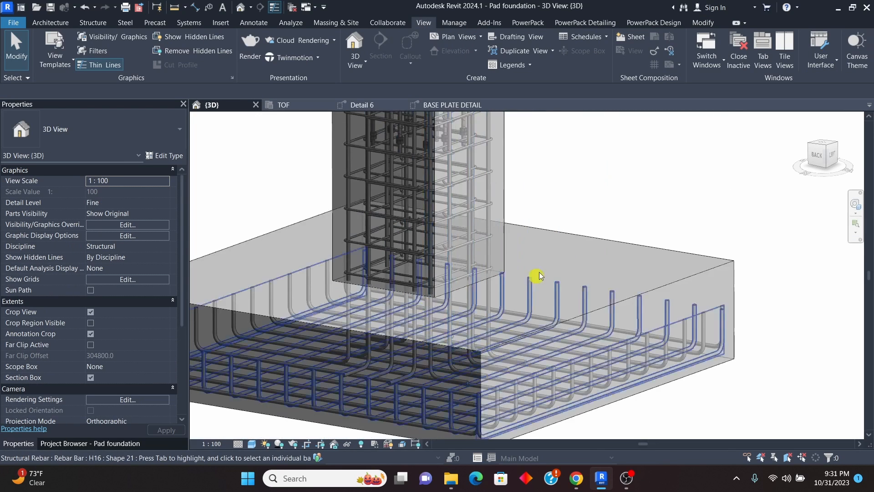
scroll(540, 276, "down", 2)
middle_click_drag(572, 219, 402, 276, "shift")
scroll(390, 340, "down", 5)
scroll(401, 326, "up", 2)
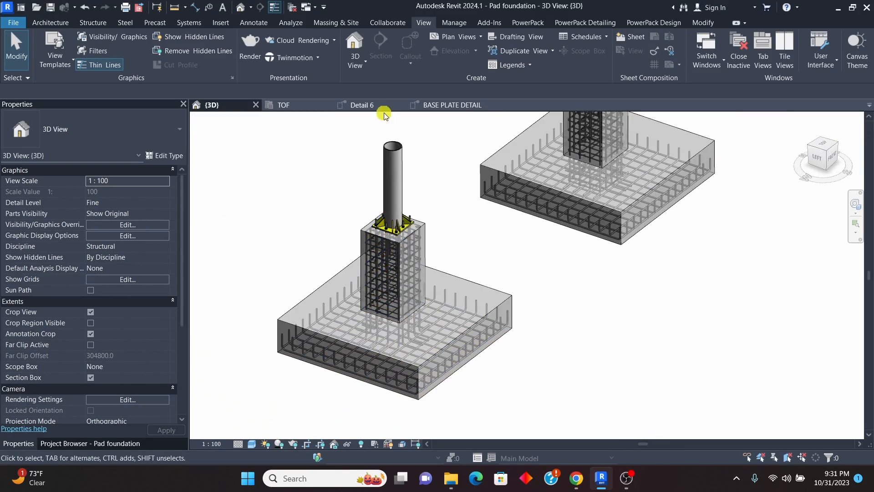
left_click(362, 106)
scroll(435, 325, "down", 3)
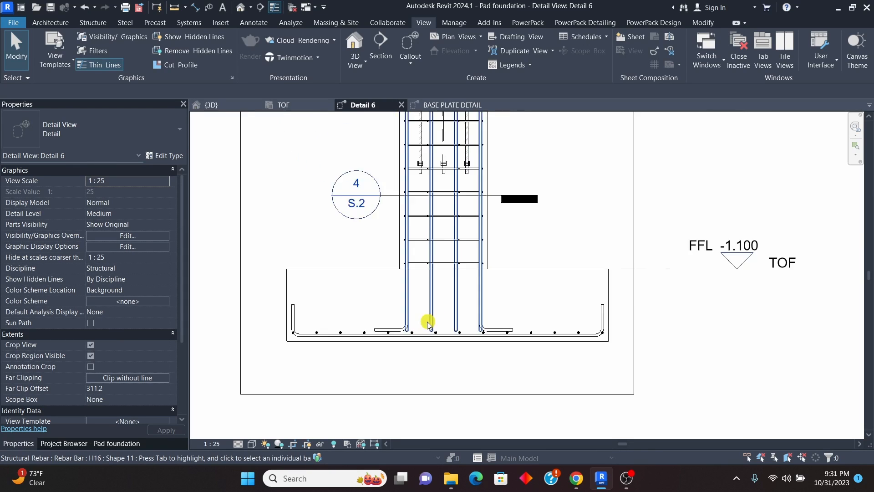
scroll(434, 324, "up", 4)
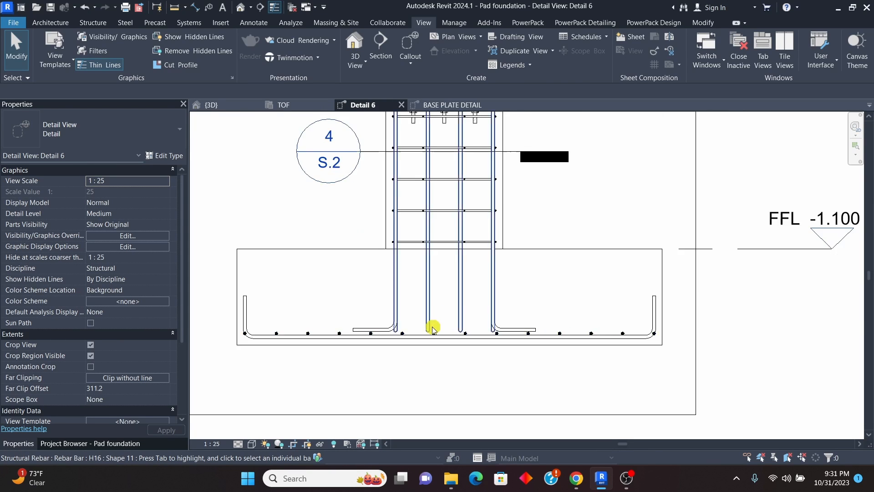
scroll(494, 310, "down", 3)
scroll(418, 347, "down", 4)
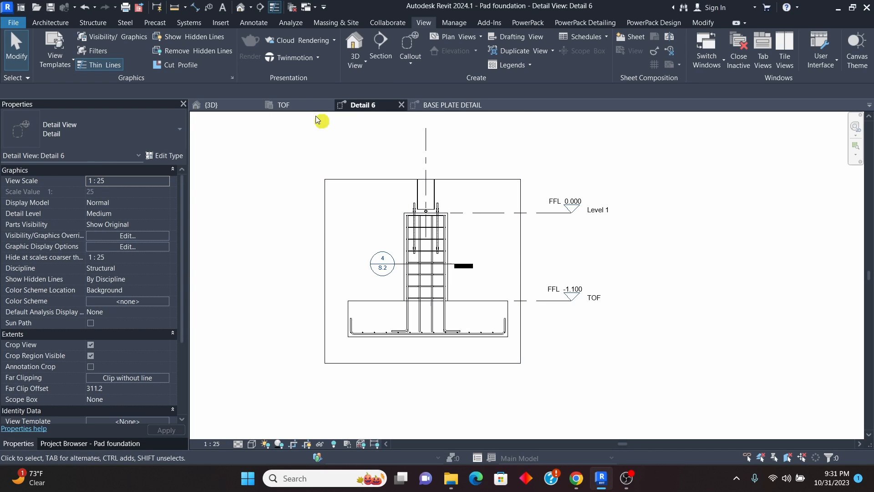
left_click(402, 106)
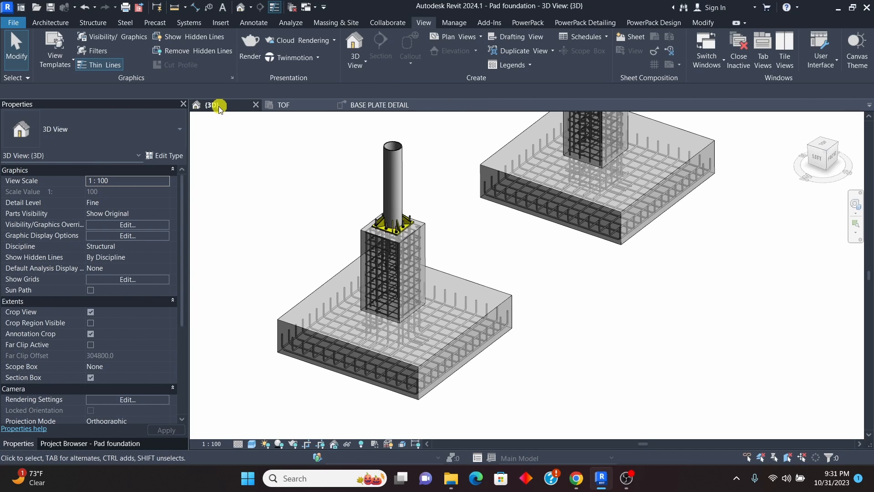
Step: Examine in 3D how the pedestal's H16 bars enter the pad and where the H8 stirrups end
scroll(397, 291, "up", 3)
scroll(551, 353, "down", 3)
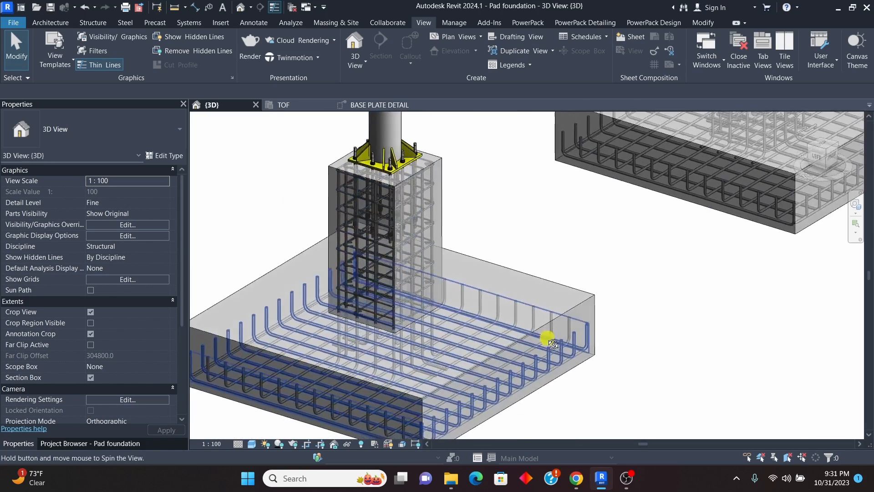
scroll(512, 262, "down", 2)
scroll(512, 263, "down", 2)
middle_click_drag(602, 281, 502, 291, "shift")
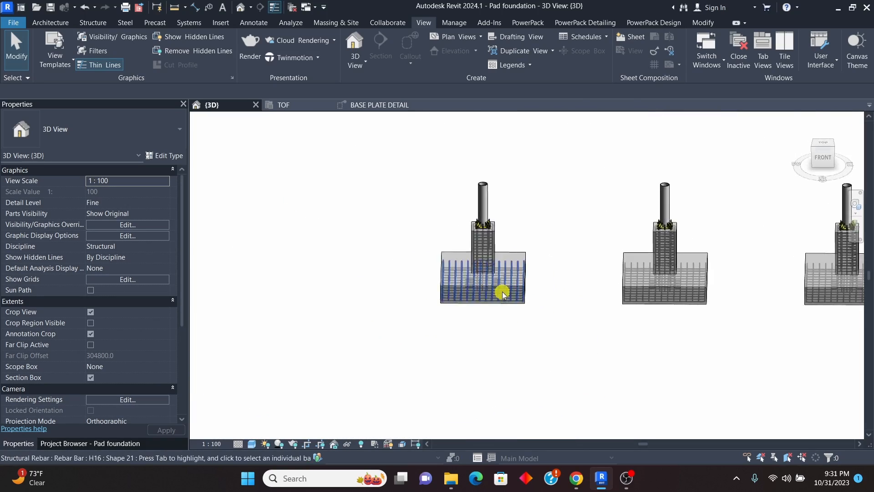
scroll(494, 280, "up", 5)
scroll(640, 268, "down", 5)
middle_click_drag(641, 268, 617, 204, "shift")
scroll(419, 228, "up", 5)
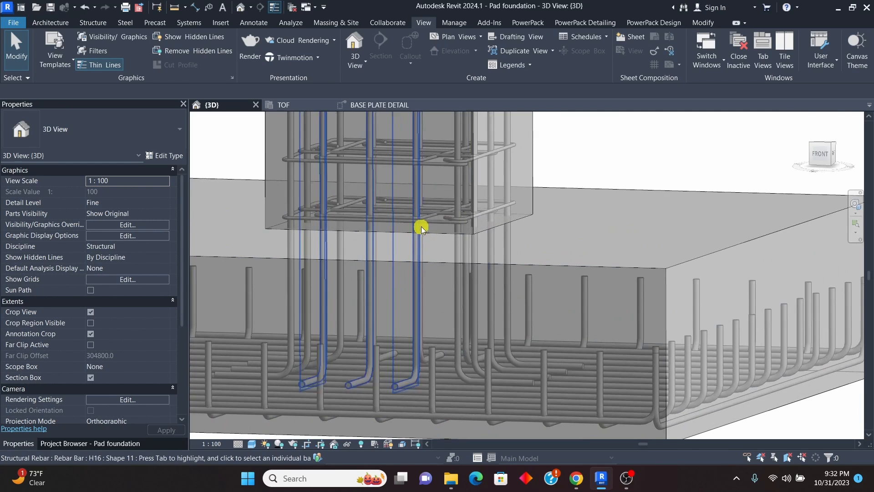
left_click(458, 230)
scroll(451, 224, "down", 3)
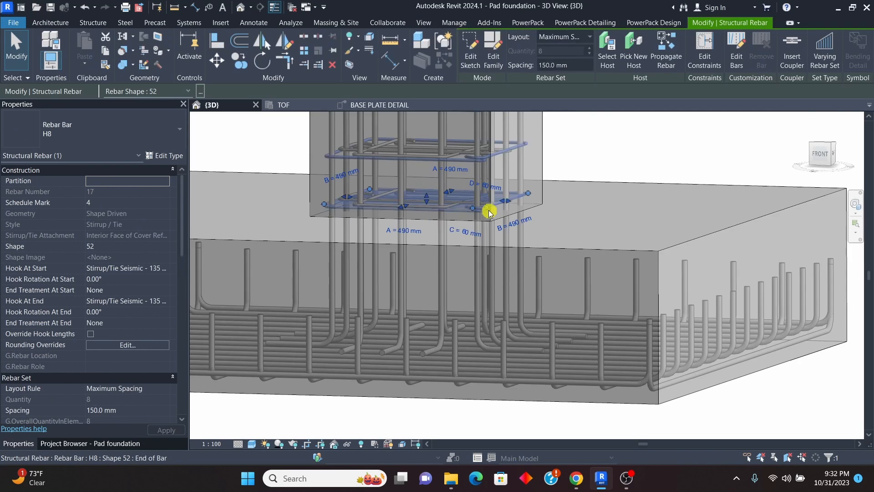
scroll(444, 221, "up", 2)
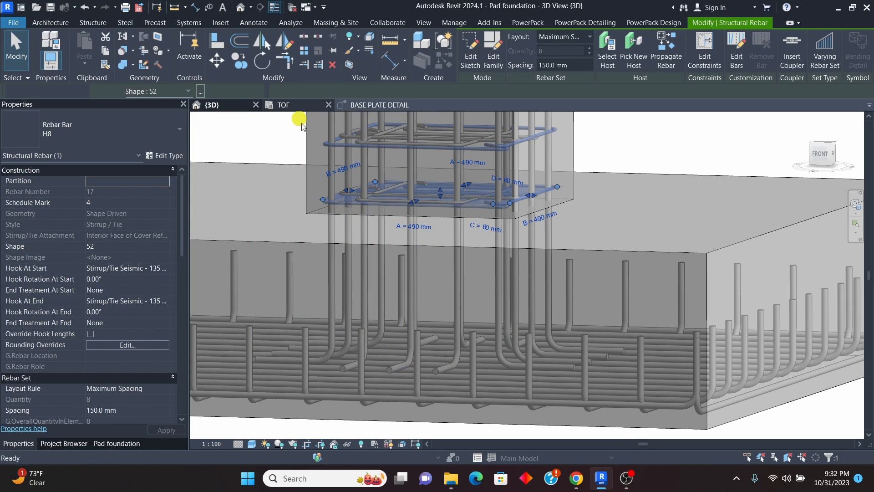
Step: Reopen Detail 6 from its section marker in the TOF plan and extend the full-width inner H8 tie set down to the pad's bottom bars
left_click(292, 105)
left_click(453, 154)
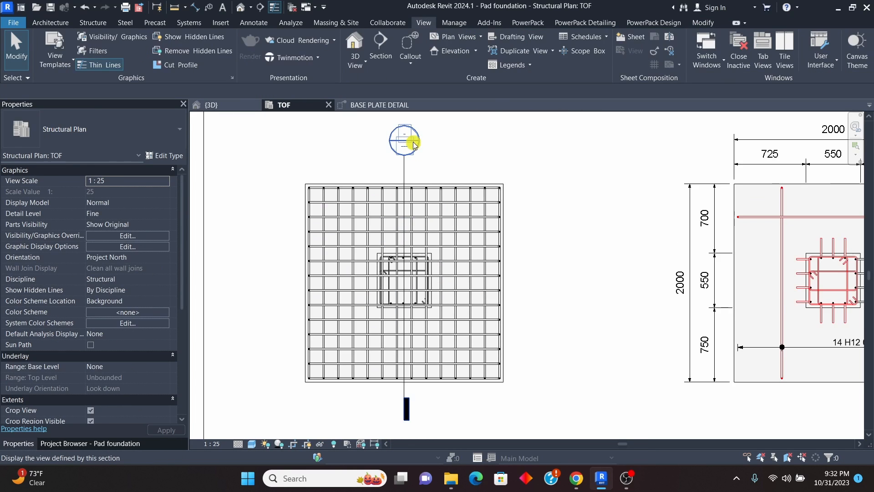
double_click(414, 145)
scroll(491, 385, "up", 3)
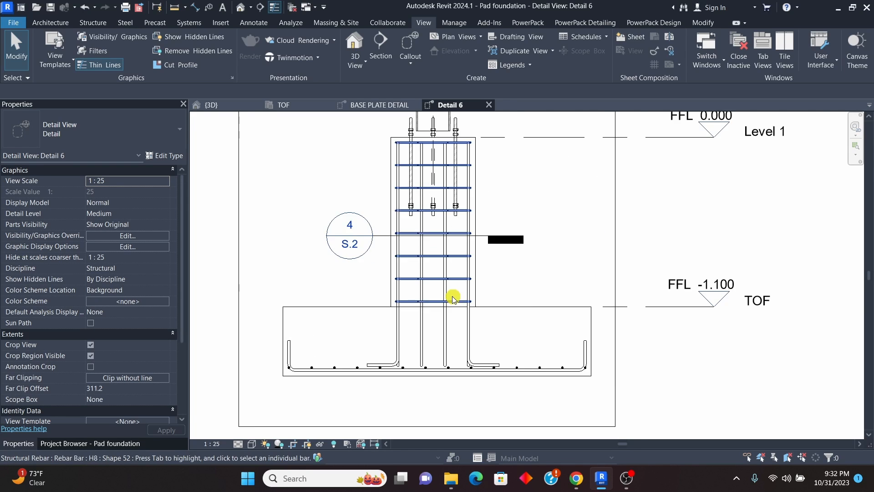
scroll(453, 298, "up", 2)
left_click(465, 303)
scroll(450, 287, "up", 1)
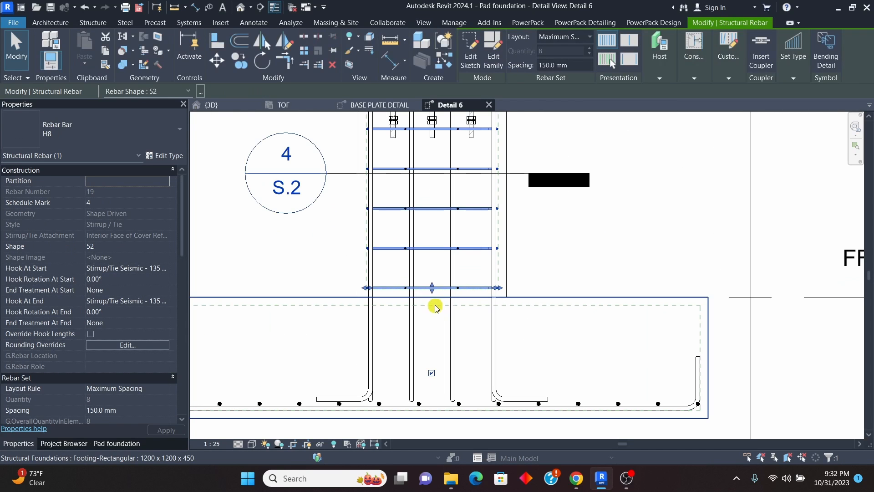
left_click_drag(433, 291, 440, 386)
scroll(434, 288, "up", 2)
left_click(434, 286)
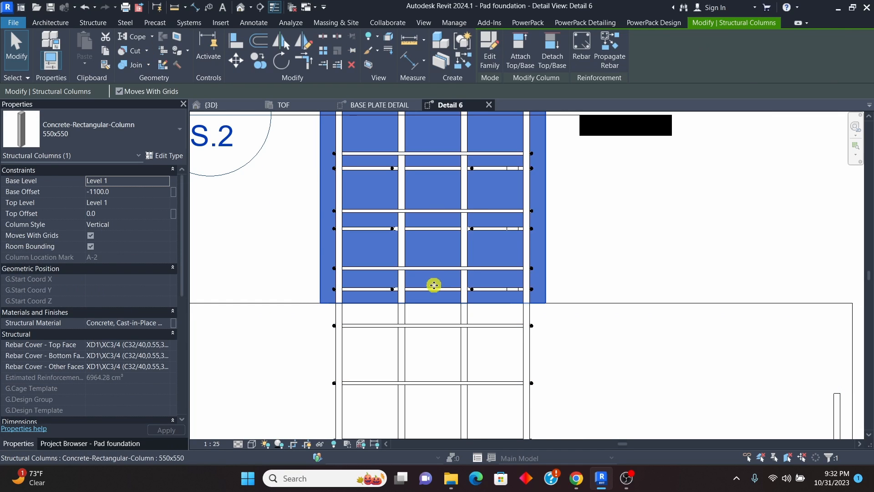
left_click(621, 254)
Step: Extend the narrow inner H8 tie set down through the pad to just above the bottom bars and deselect it
scroll(376, 309, "up", 4)
left_click(445, 275)
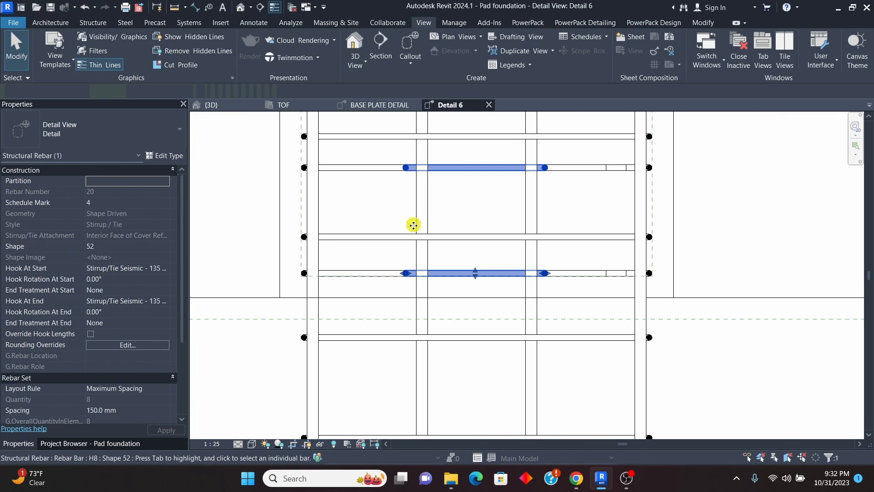
scroll(415, 224, "down", 7)
left_click_drag(443, 248, 457, 338)
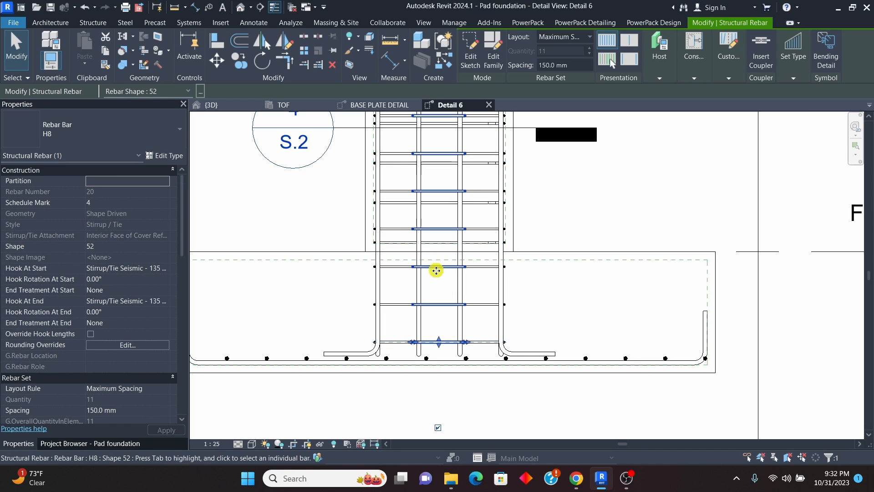
left_click(528, 236)
Step: Extend the outer H8 stirrup set down to the level of the lowest inner tie and deselect it
scroll(446, 247, "up", 2)
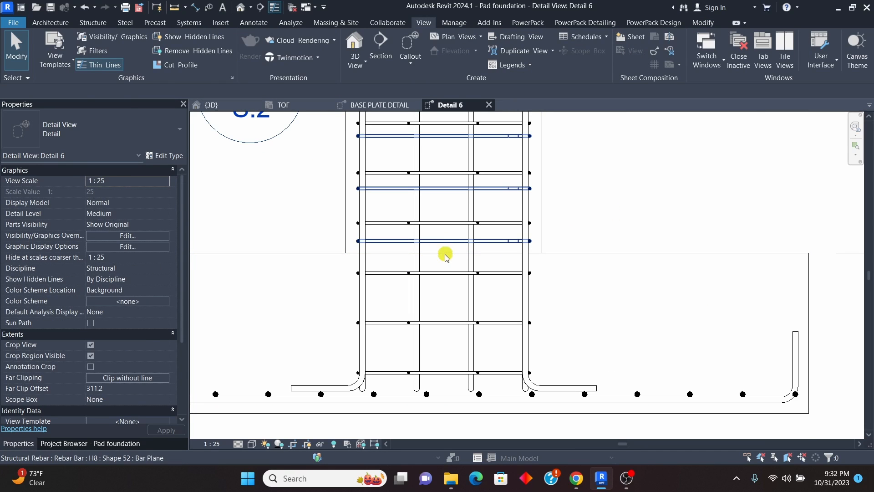
left_click(446, 254)
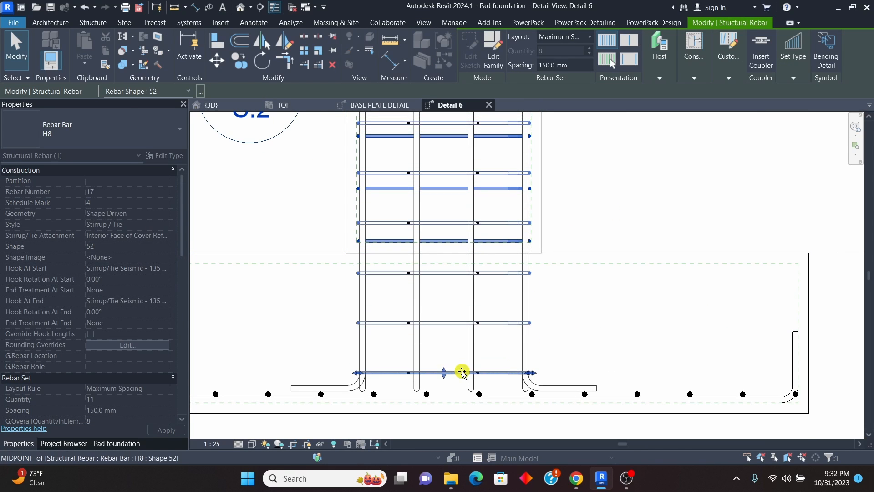
left_click(511, 332)
scroll(431, 342, "down", 3)
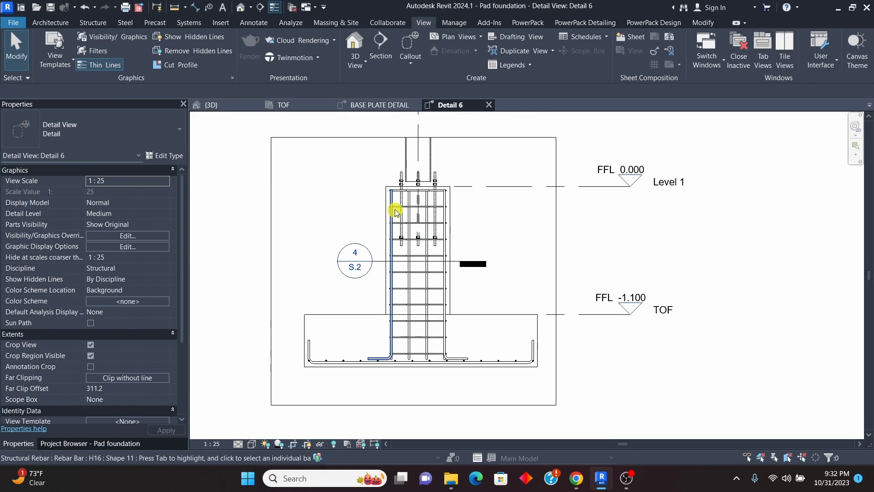
Step: Close Detail 6 and examine the extended H8 stirrups inside the pad in the 3D view
left_click(489, 106)
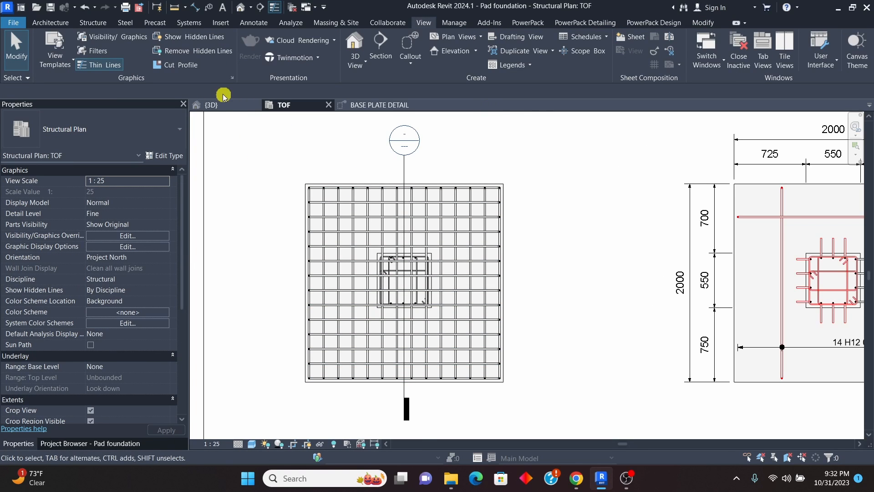
left_click(218, 105)
scroll(390, 253, "down", 5)
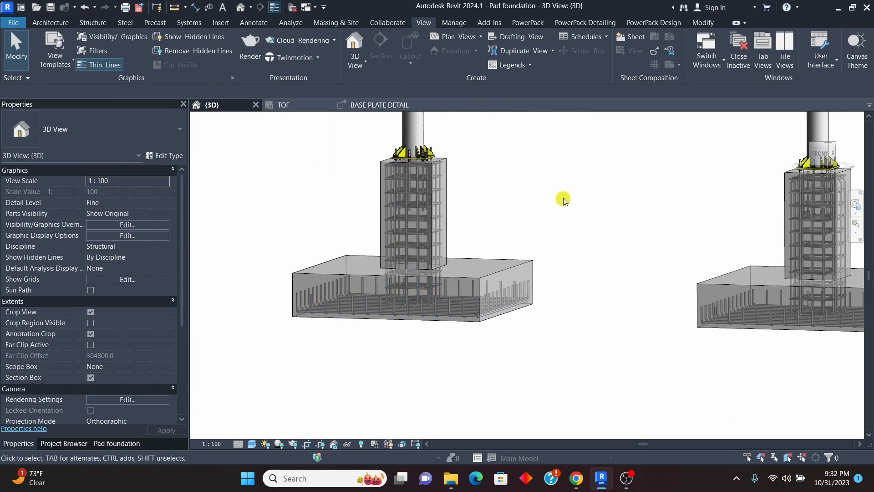
middle_click_drag(564, 199, 539, 276, "shift")
scroll(464, 283, "up", 3)
scroll(444, 306, "down", 2)
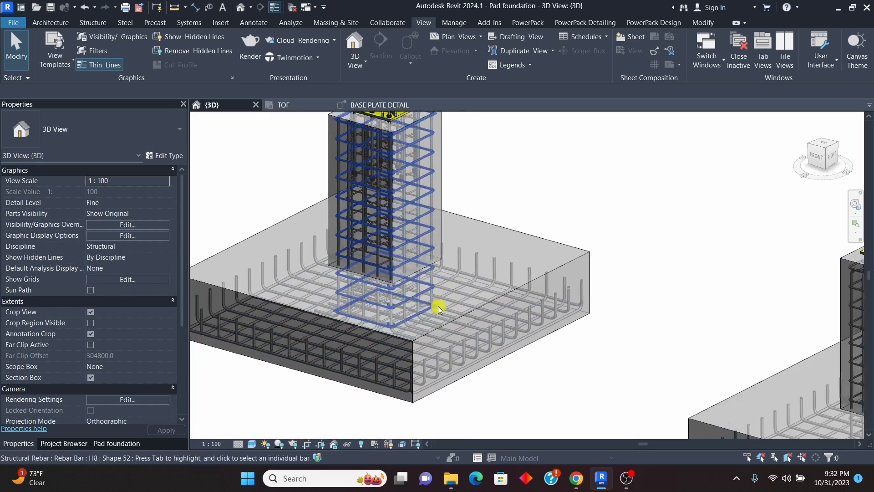
scroll(487, 283, "down", 2)
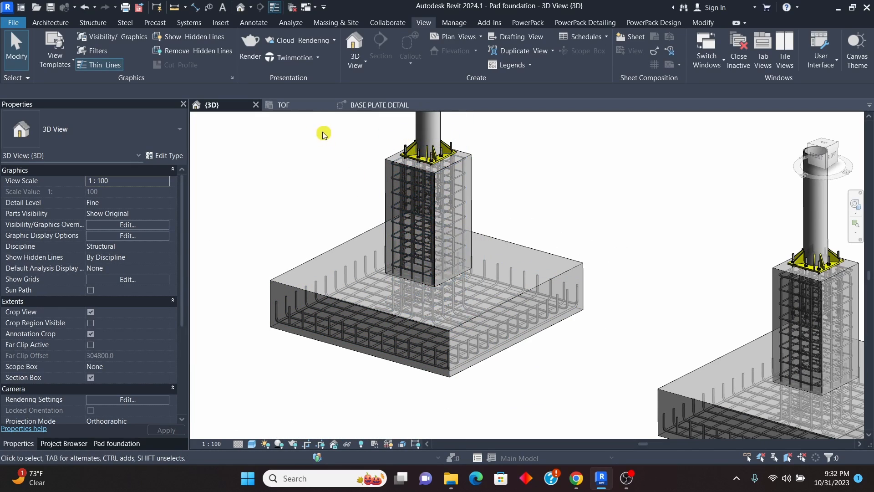
Step: Open the TOF structural plan and examine how the rebar is presented in the two dimensioned footings beside the unannotated pad
left_click(297, 108)
scroll(404, 268, "down", 5)
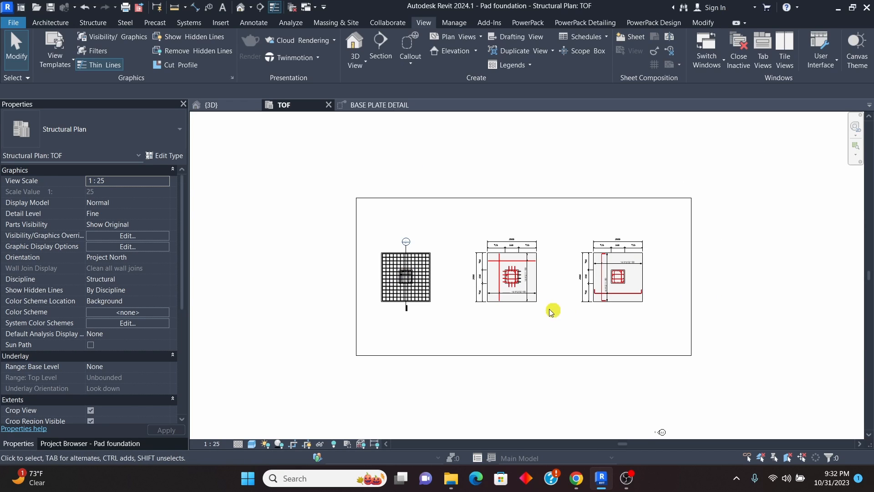
scroll(500, 283, "up", 2)
scroll(486, 219, "up", 1)
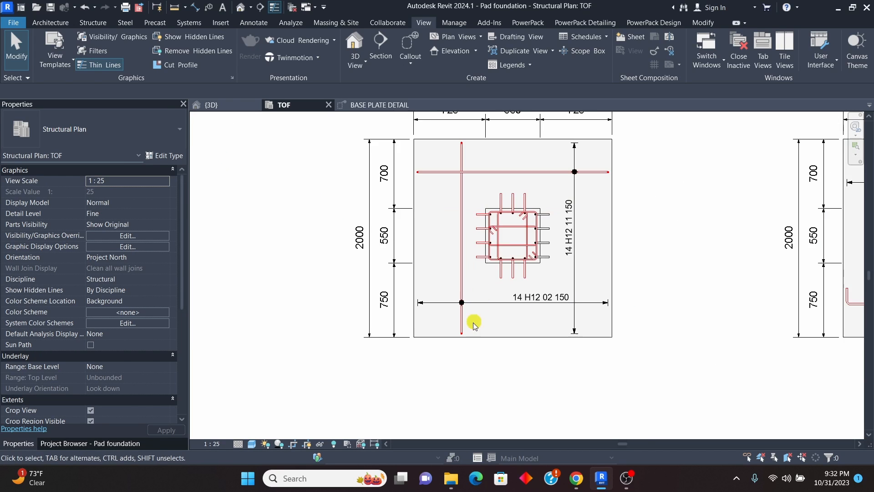
scroll(451, 228, "down", 2)
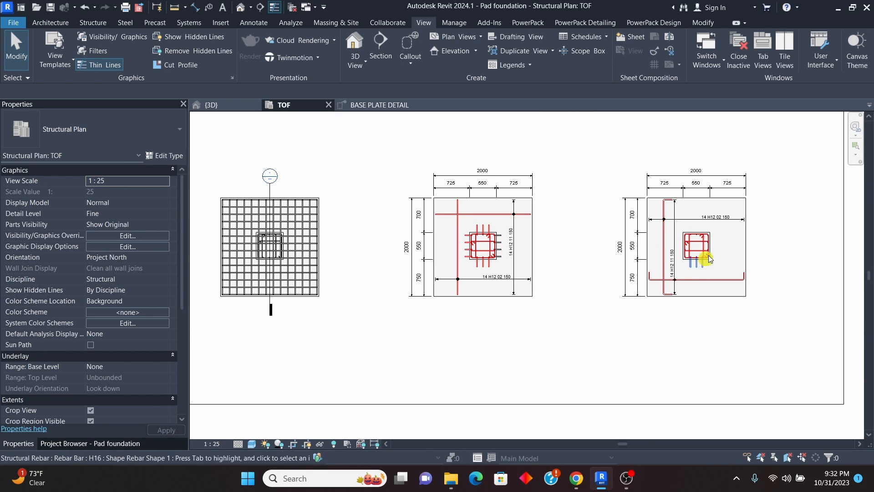
scroll(237, 249, "up", 6)
scroll(500, 248, "down", 3)
scroll(368, 183, "up", 5)
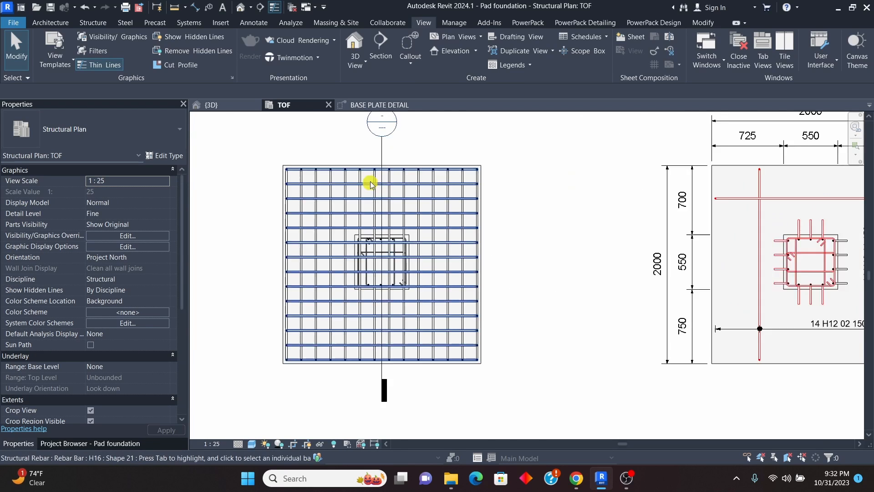
Step: Hide the detail section marker crossing the unannotated pad foundation in the TOF plan
scroll(510, 240, "down", 4)
scroll(446, 185, "up", 3)
left_click(453, 183)
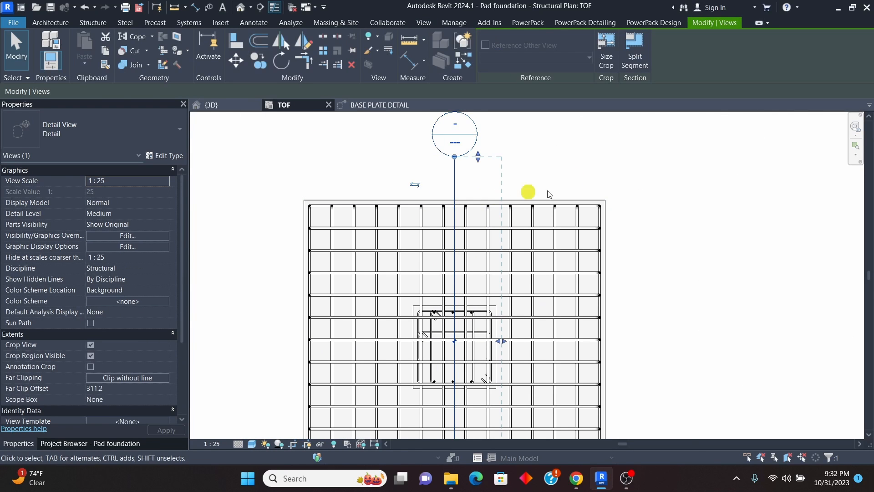
right_click(561, 170)
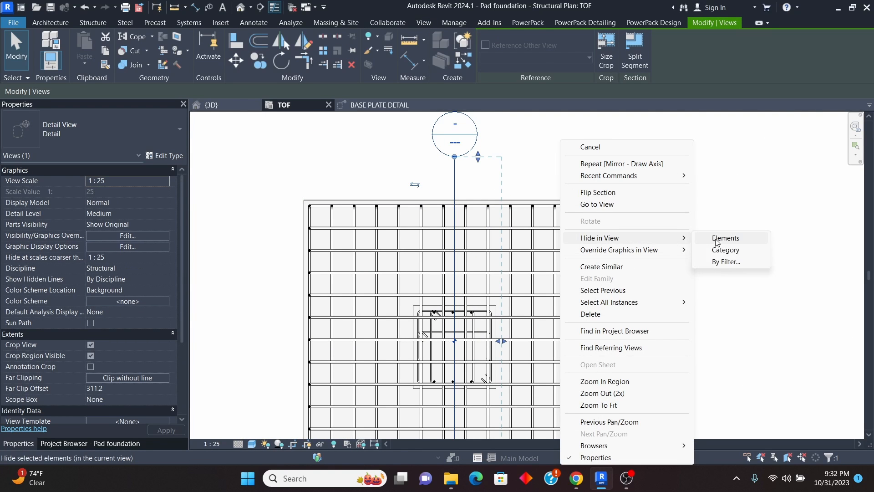
left_click(722, 237)
scroll(445, 344, "down", 4)
scroll(460, 225, "up", 4)
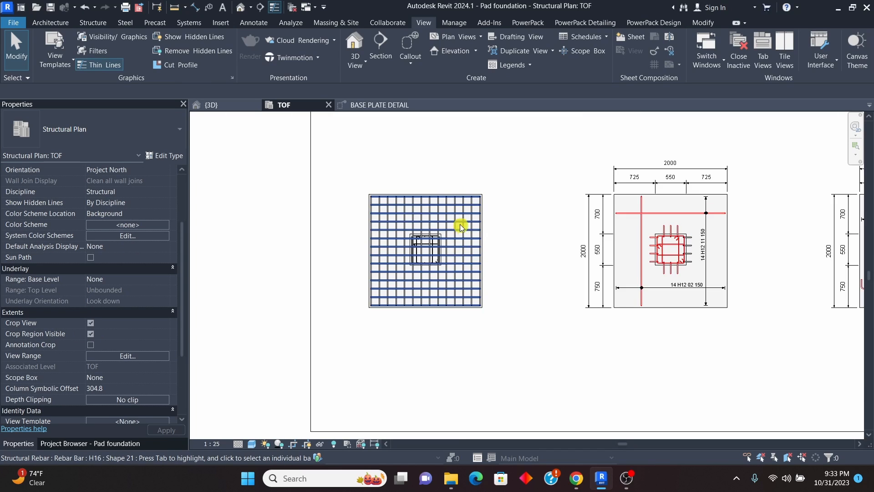
Step: Select everything in the unannotated pad foundation and filter the selection down to Structural Rebar only
scroll(469, 253, "down", 5)
scroll(469, 254, "up", 5)
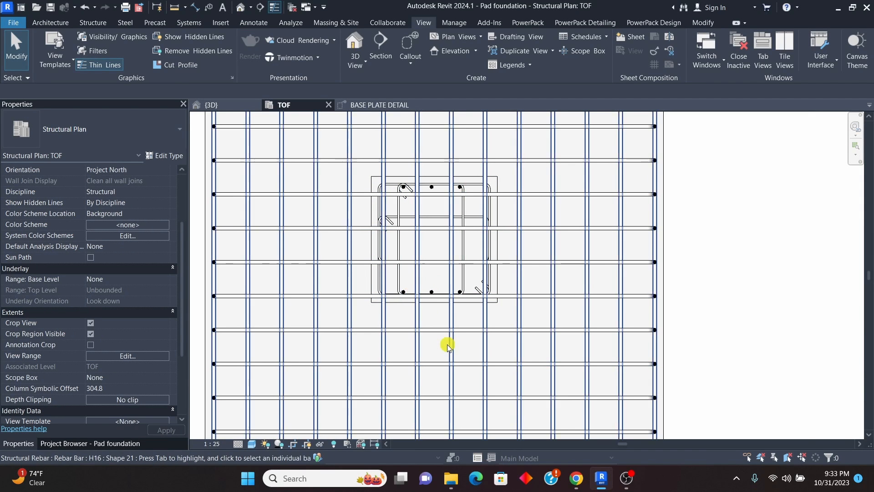
scroll(415, 280, "down", 4)
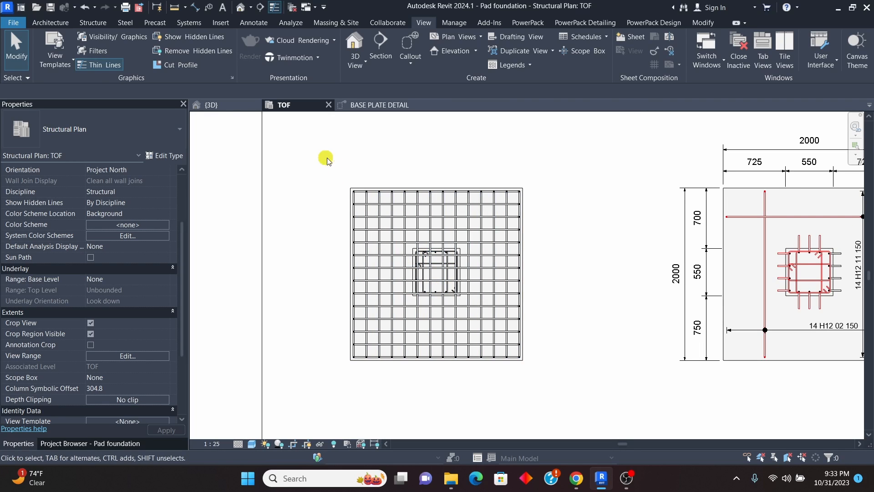
left_click_drag(328, 156, 537, 395)
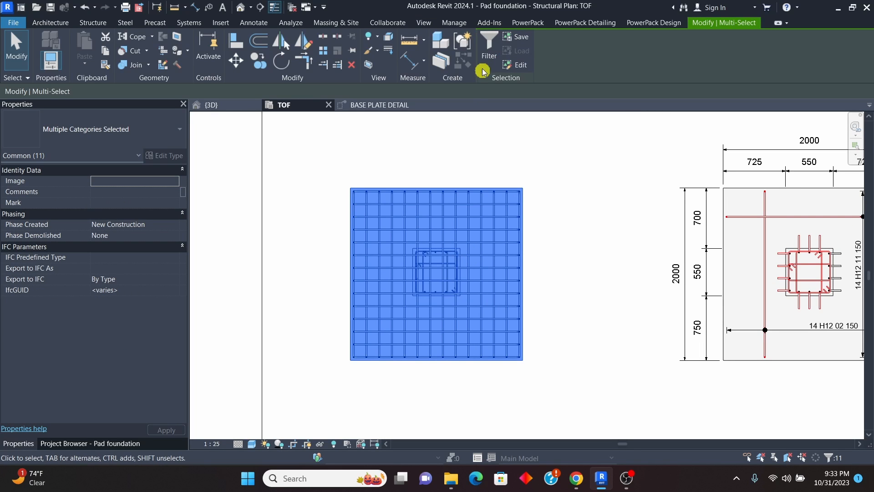
left_click(489, 42)
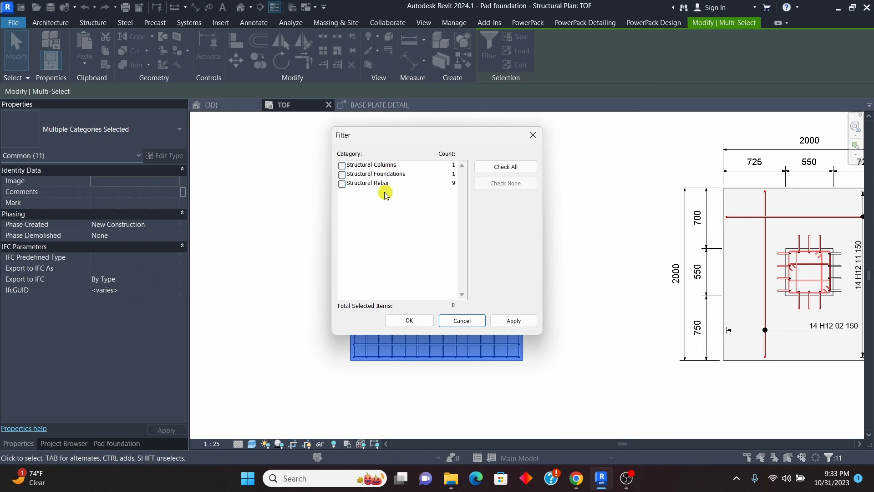
left_click(514, 321)
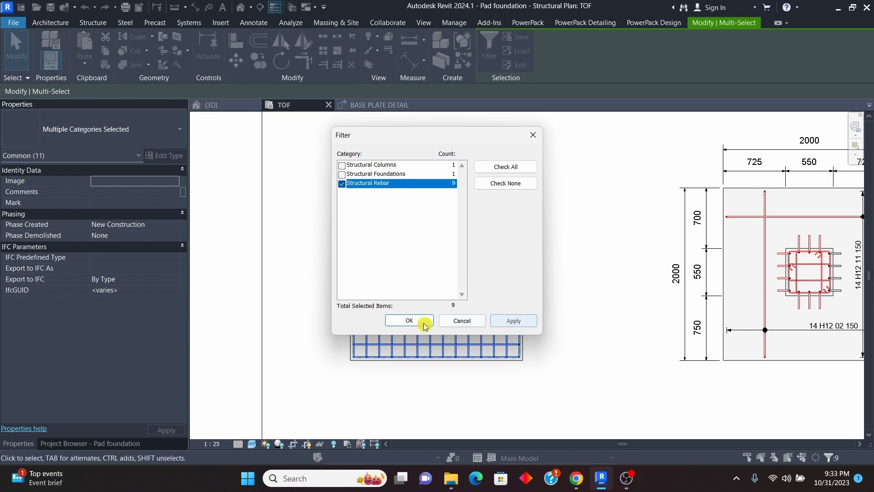
left_click(411, 321)
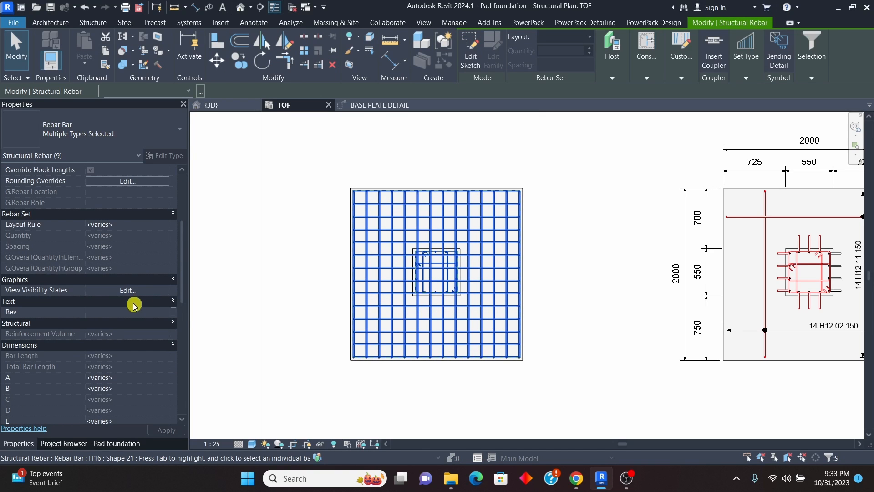
Step: Set the selected rebar to View Unobscured in the TOF structural plan and clear the selection
left_click(126, 290)
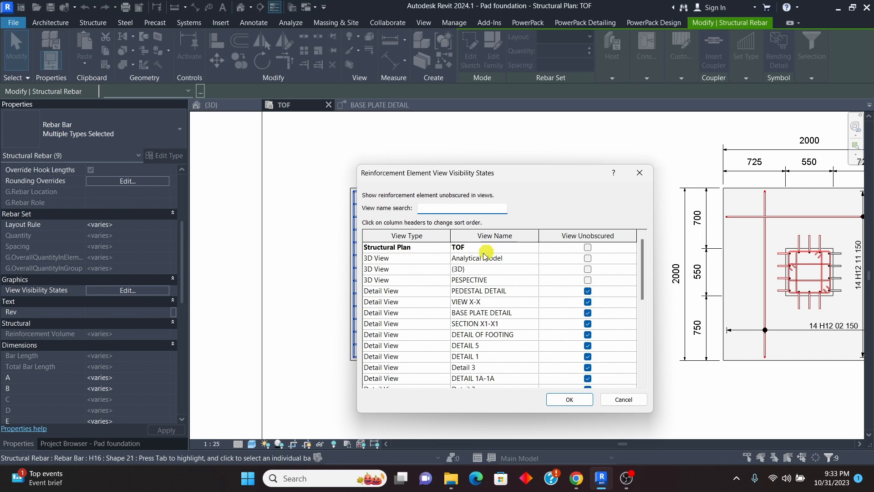
left_click(588, 248)
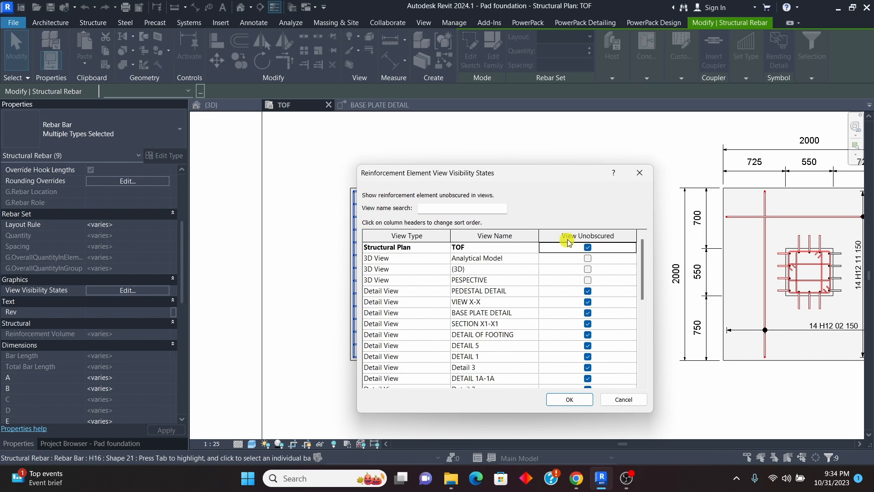
left_click(568, 401)
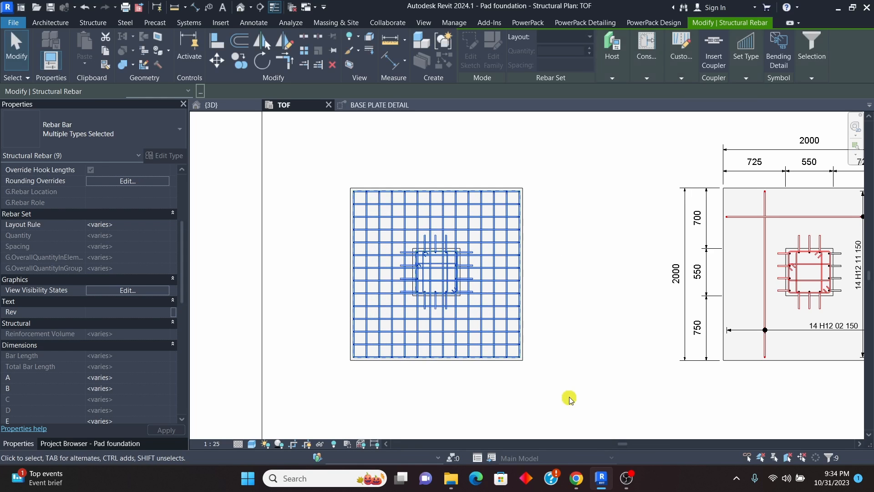
left_click(608, 294)
Step: Examine the pedestal bar legs, stirrups and bottom mesh in the pad's plan against the dimensioned footing beside it
scroll(456, 250, "up", 4)
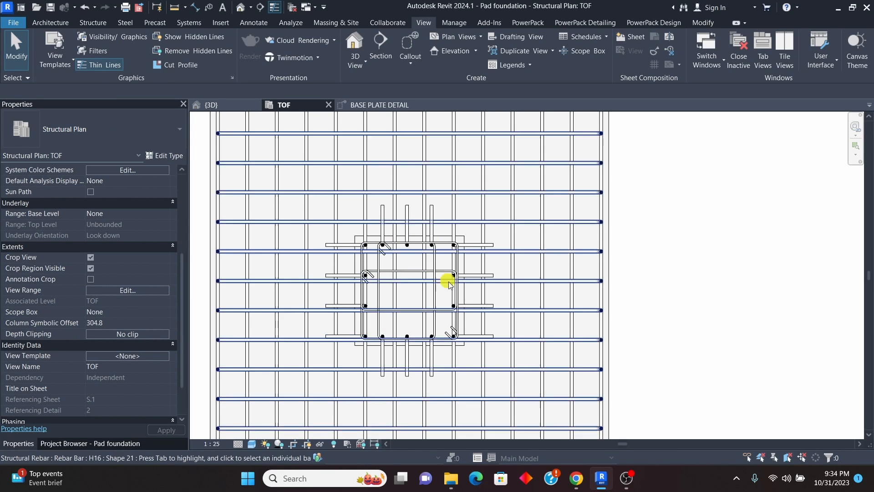
scroll(412, 319, "down", 3)
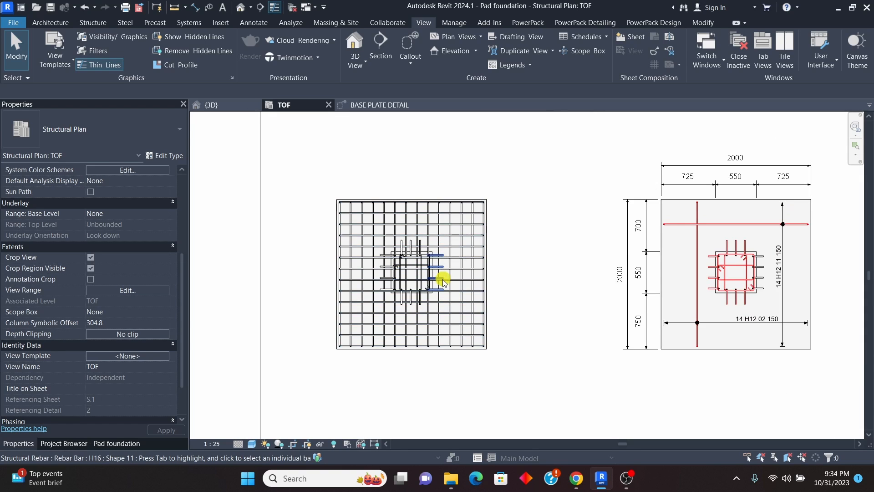
scroll(442, 279, "up", 1)
scroll(414, 278, "down", 1)
scroll(392, 279, "up", 3)
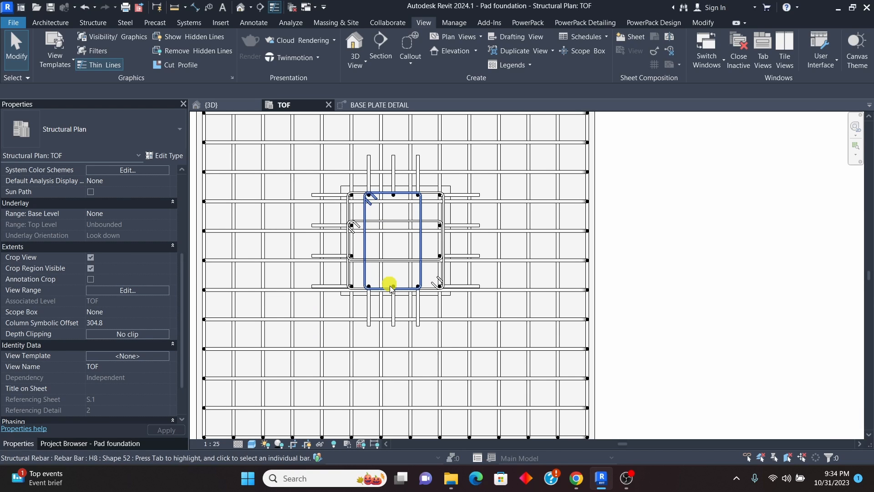
scroll(410, 279, "down", 3)
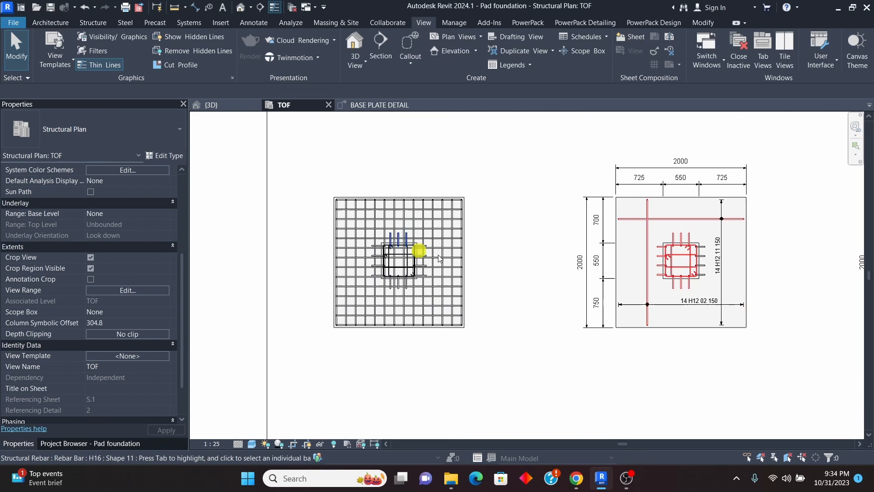
scroll(456, 278, "up", 2)
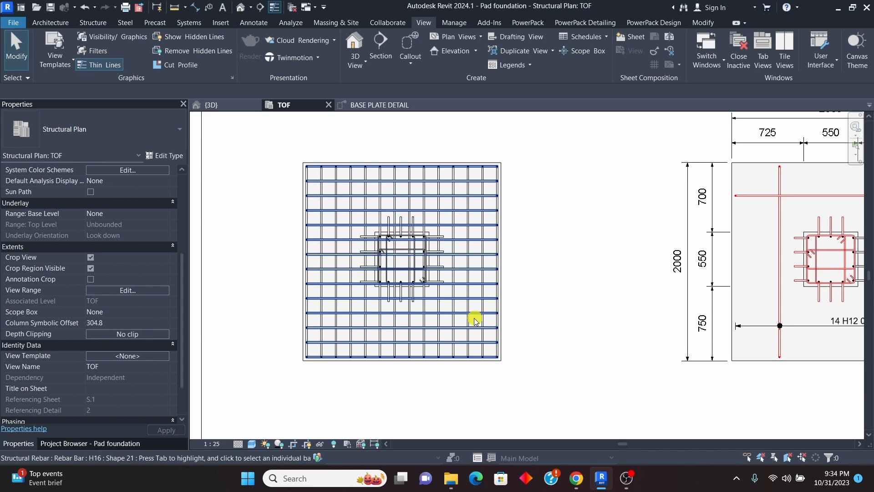
scroll(346, 314, "down", 1)
scroll(412, 264, "up", 2)
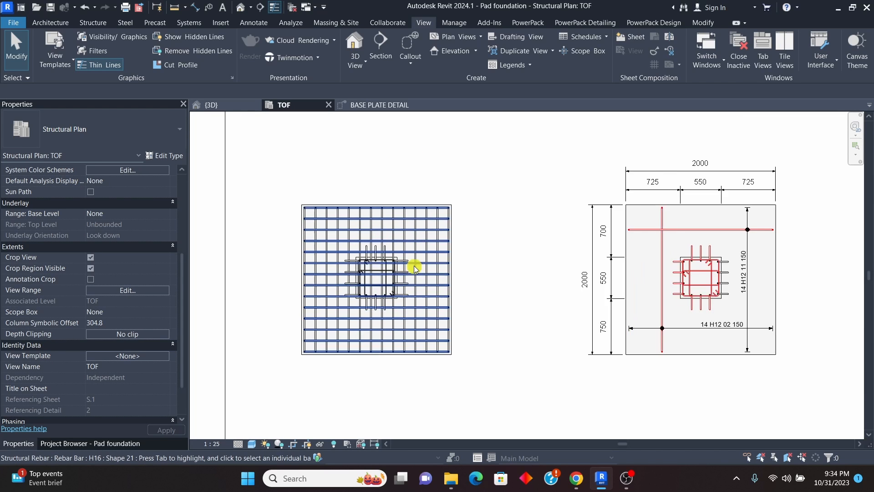
scroll(385, 256, "down", 1)
scroll(401, 255, "down", 2)
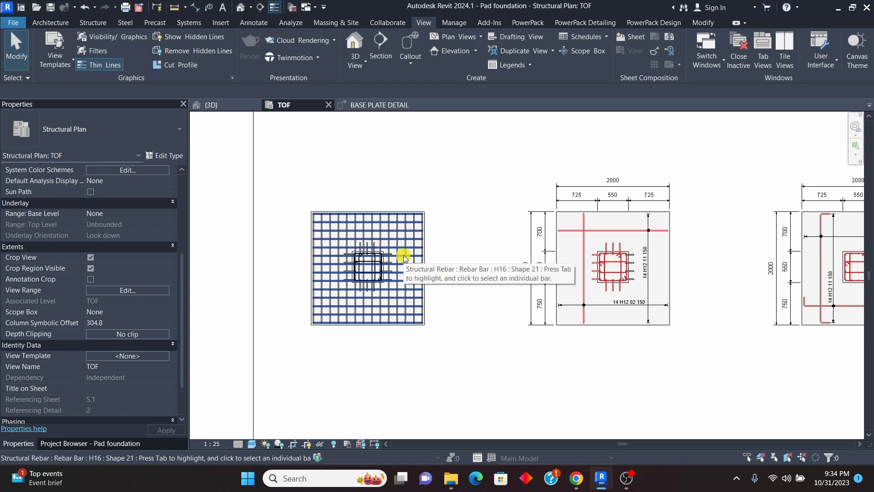
Step: Limit the pad's horizontal H16 bar set to showing only the third bar from the pad's upper edge
scroll(410, 255, "up", 2)
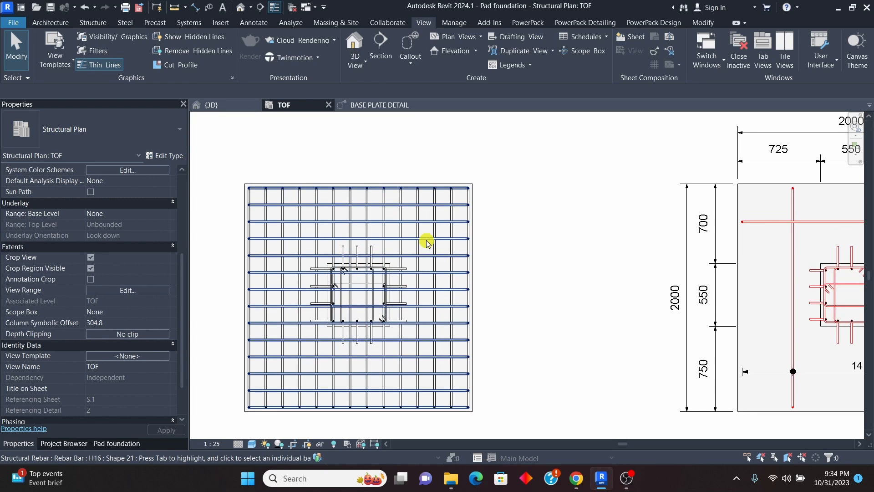
left_click(424, 246)
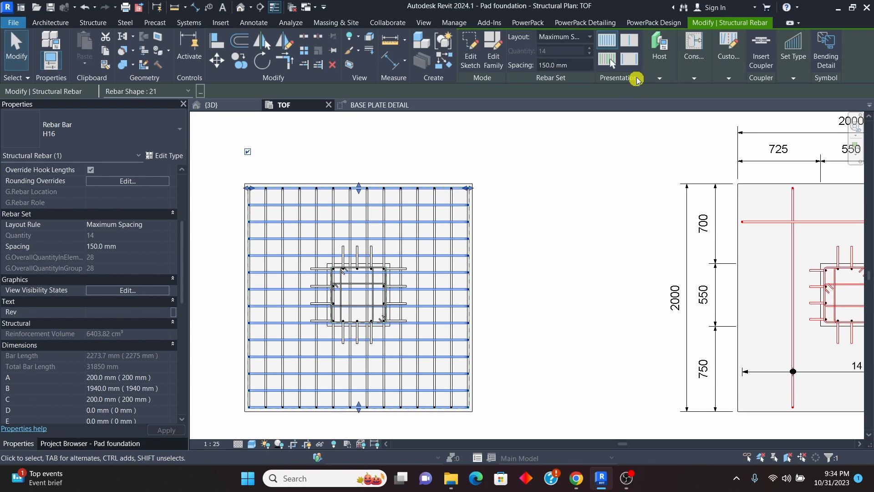
left_click(606, 60)
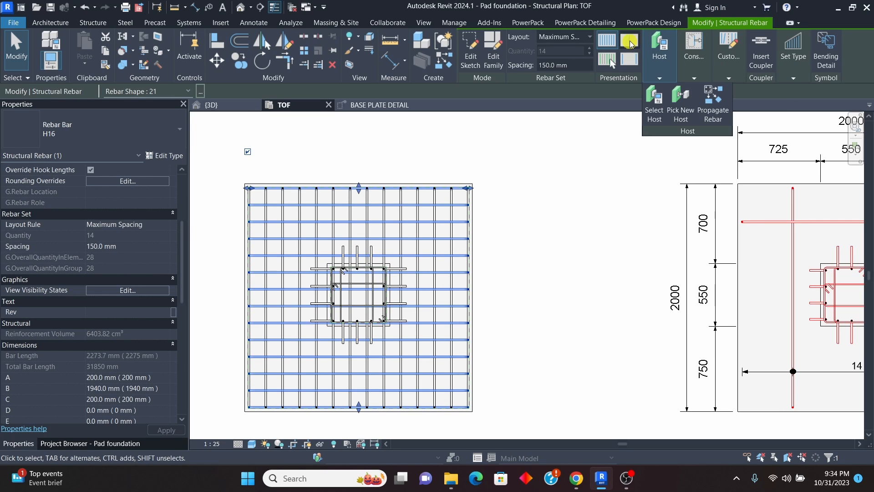
left_click(607, 59)
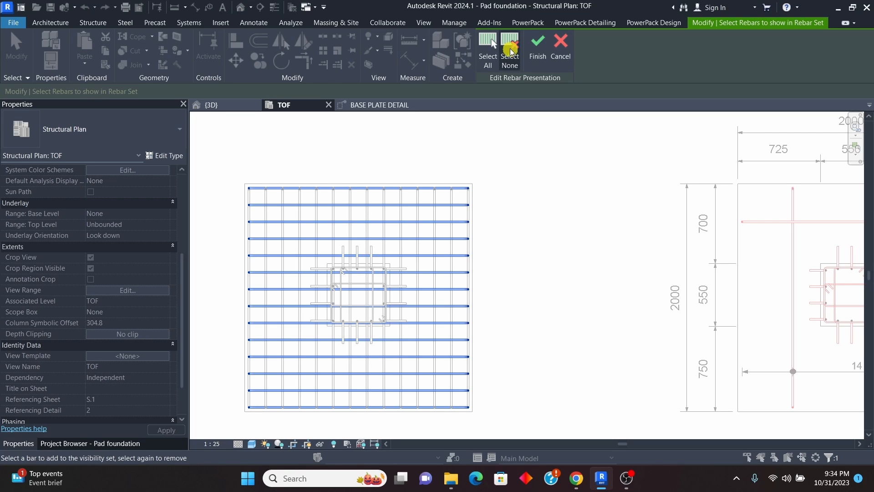
left_click(509, 42)
left_click(420, 223)
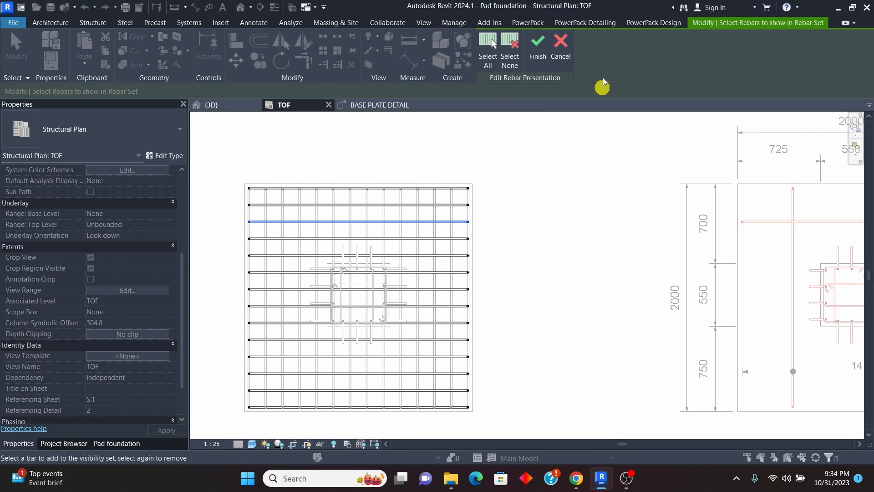
left_click(538, 50)
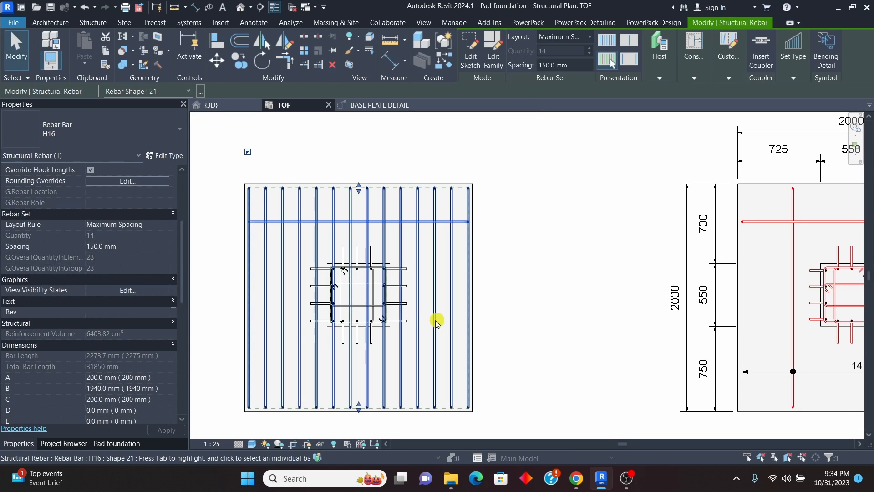
Step: Limit the pad's vertical-running H16 bar set to showing only the third bar from the pad's left edge, and deselect it
left_click(434, 324)
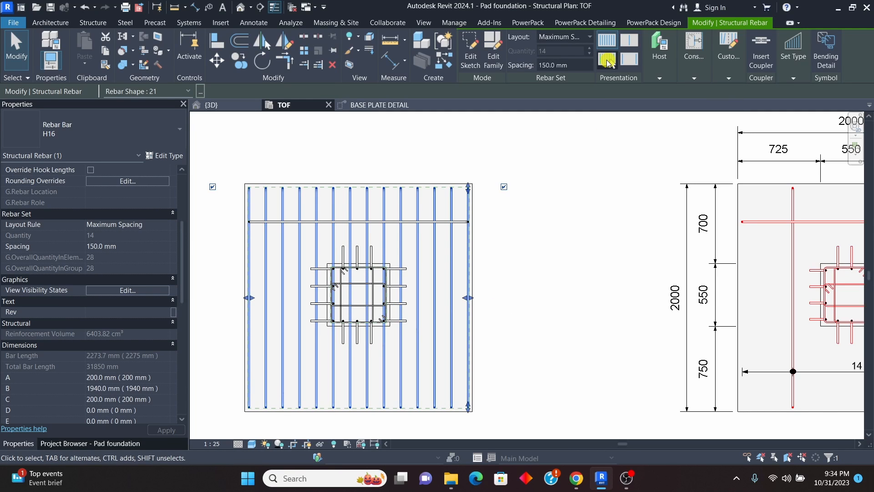
left_click(608, 61)
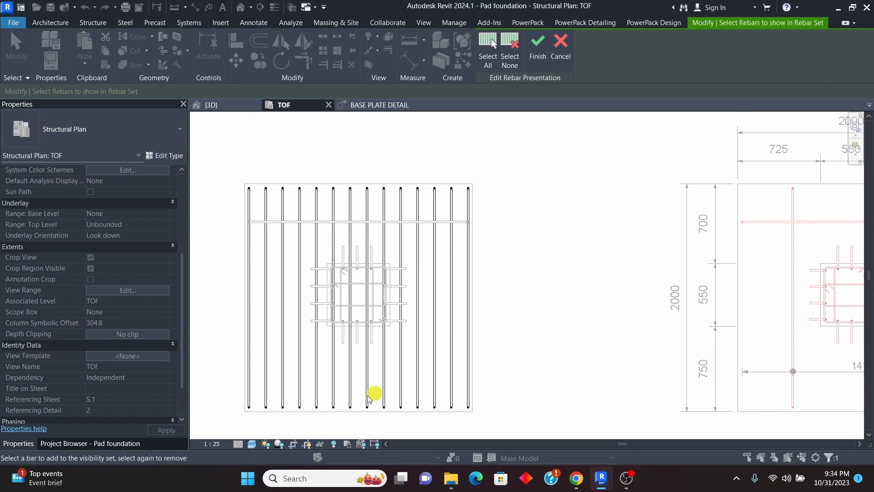
left_click(283, 335)
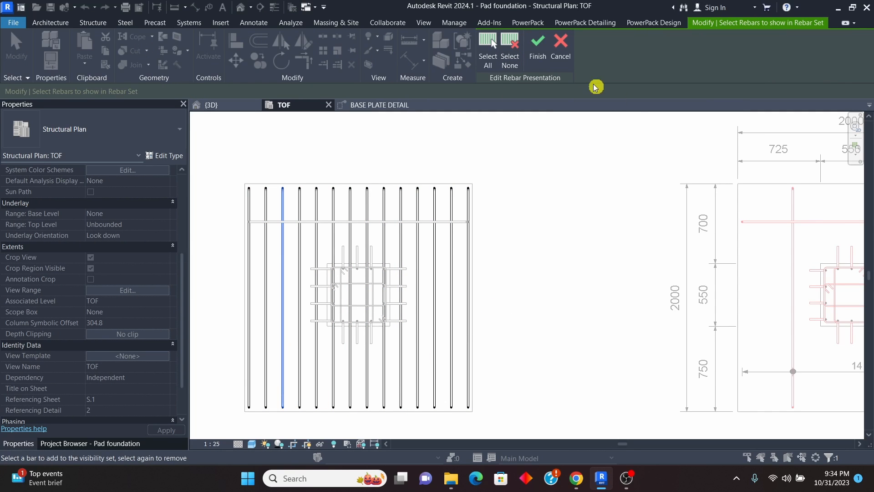
left_click(539, 47)
left_click(542, 253)
scroll(519, 223, "down", 4)
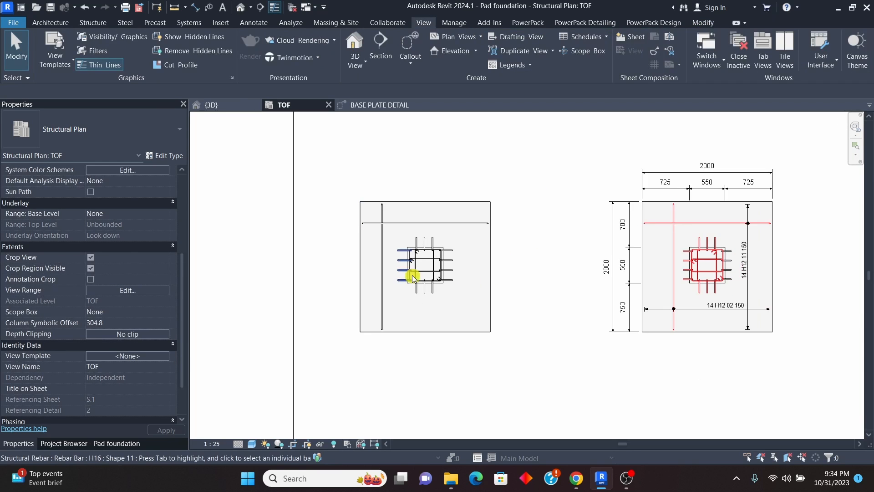
scroll(415, 268, "up", 7)
scroll(344, 269, "down", 5)
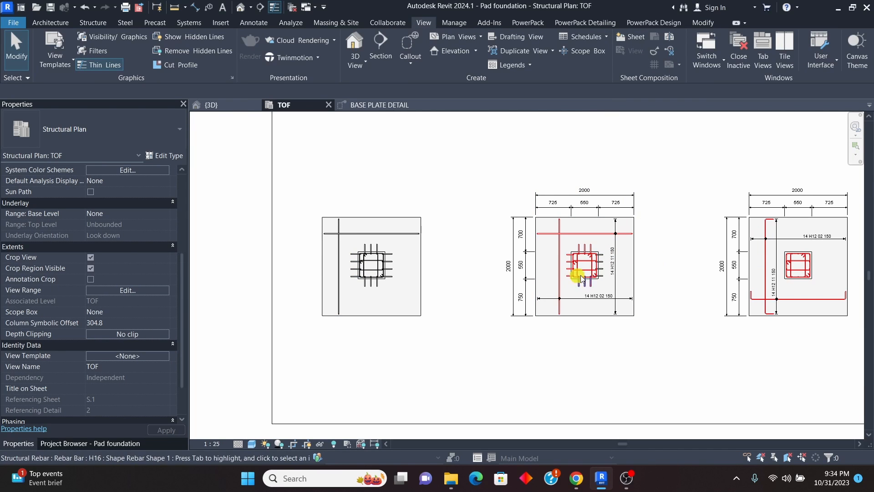
scroll(355, 254, "up", 4)
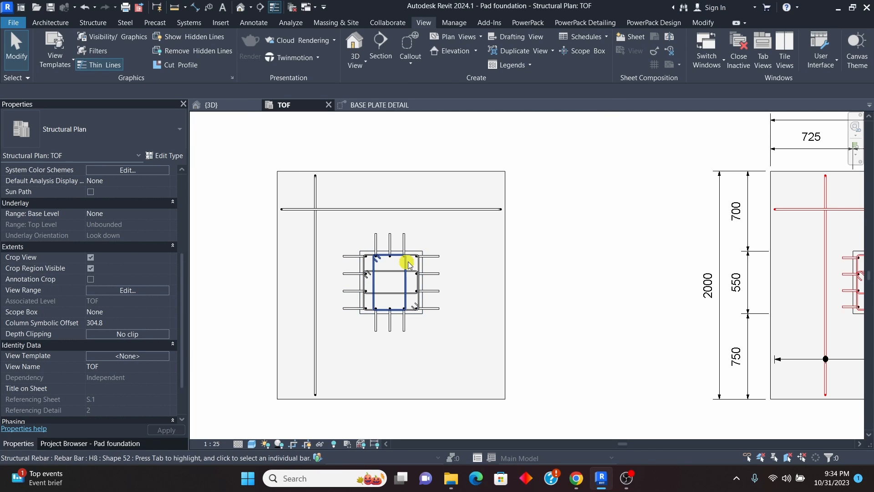
Step: Add an aligned dimension chain above the pad, from its right edge through both pedestal sides to its left edge
left_click(255, 23)
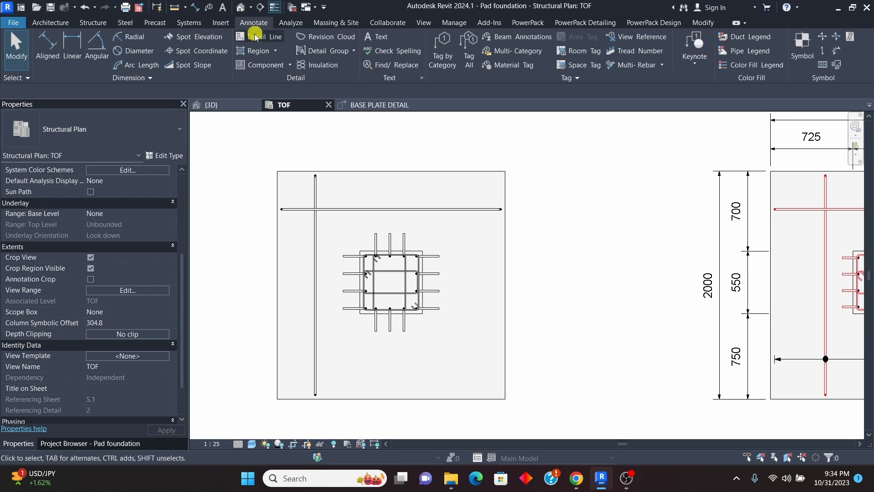
left_click(60, 53)
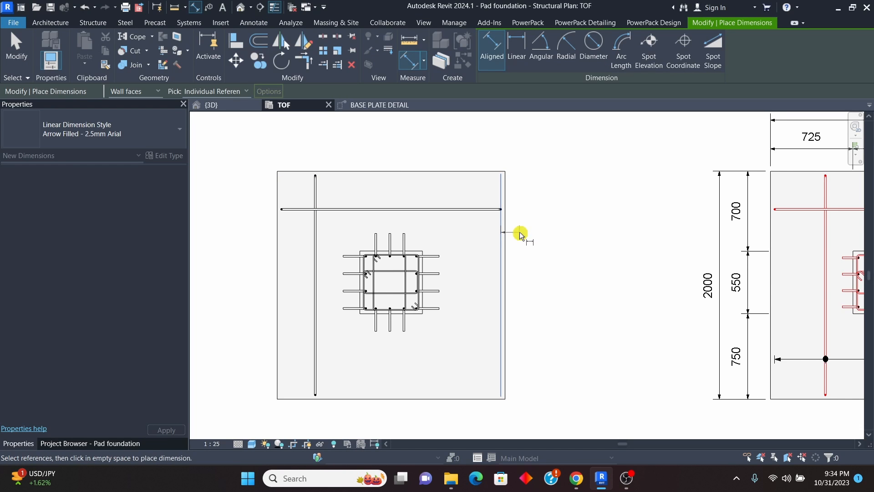
scroll(507, 235, "up", 2)
scroll(395, 273, "up", 2)
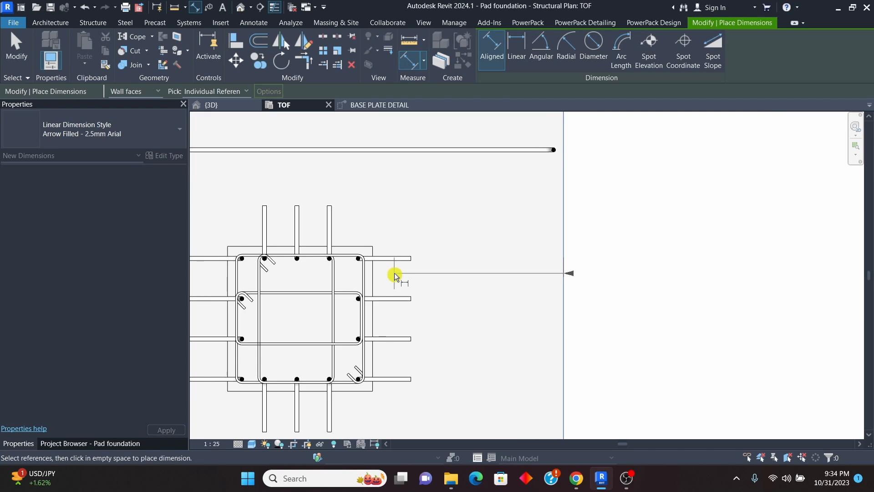
scroll(395, 273, "up", 1)
left_click(371, 272)
scroll(398, 272, "down", 2)
scroll(336, 277, "up", 3)
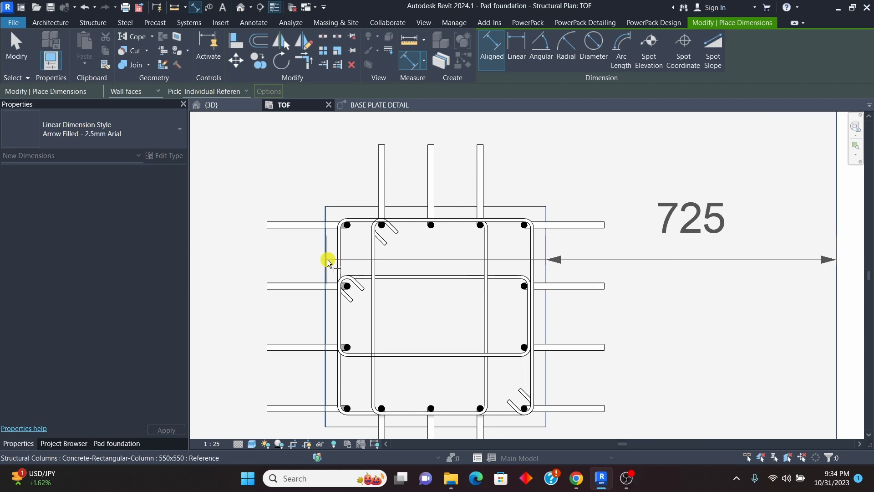
scroll(328, 261, "down", 3)
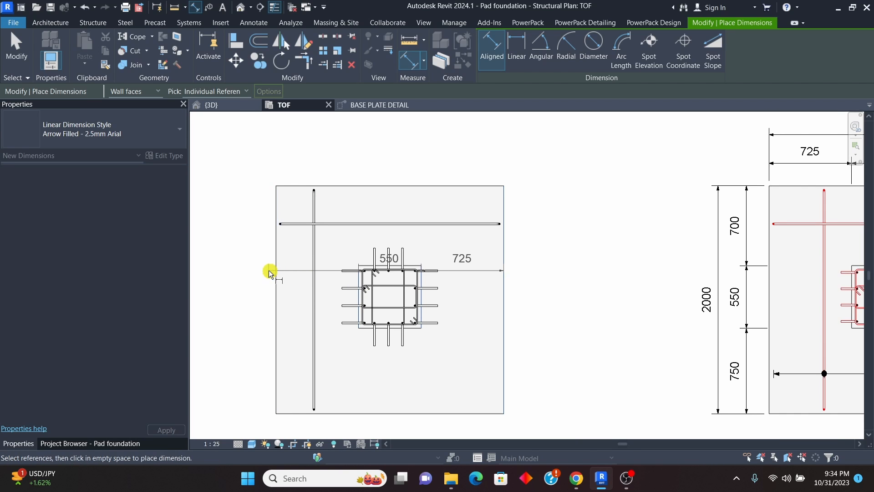
scroll(278, 268, "up", 2)
left_click(278, 269)
scroll(280, 269, "down", 2)
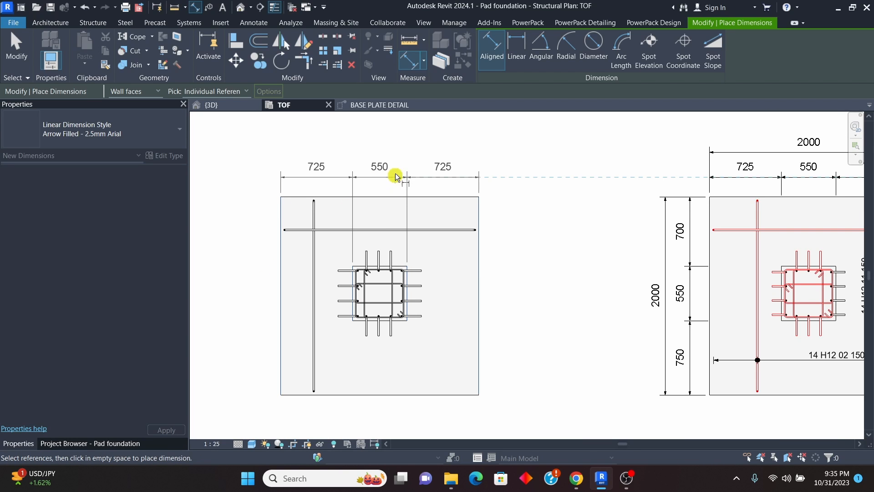
left_click(389, 175)
Step: Add an aligned dimension chain left of the pad, from its lower edge through both pedestal faces to its upper edge
scroll(389, 172, "down", 2)
scroll(340, 274, "up", 4)
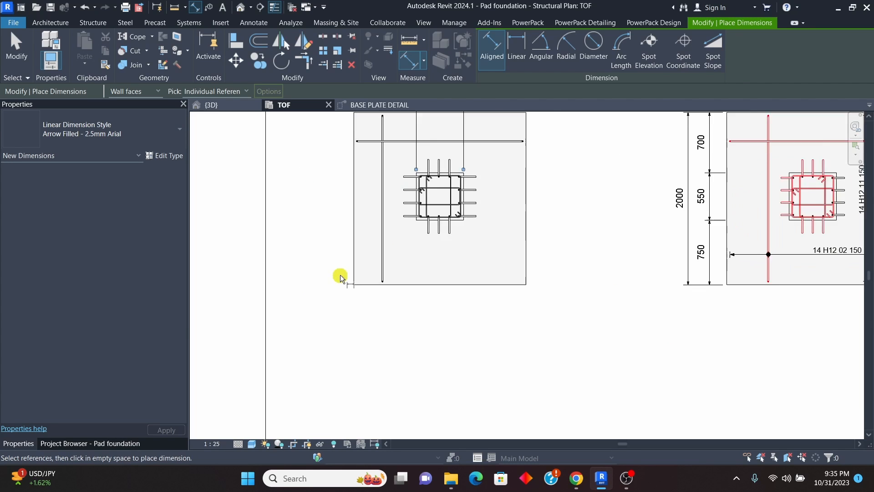
scroll(368, 284, "up", 2)
left_click(368, 278)
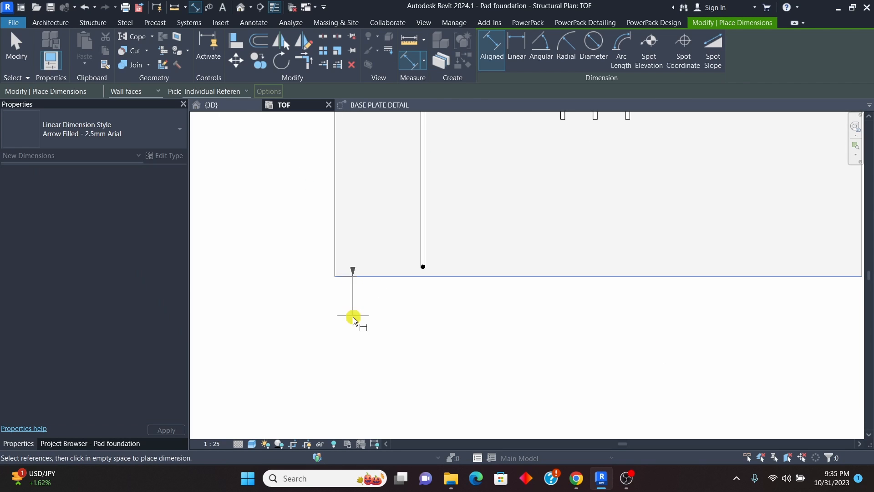
scroll(359, 325, "down", 4)
scroll(434, 257, "up", 4)
left_click(410, 235)
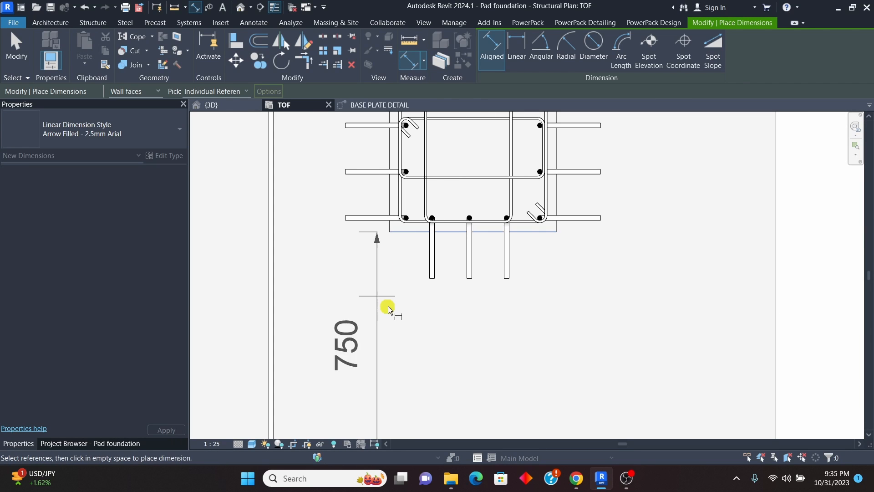
scroll(389, 308, "down", 1)
scroll(399, 196, "up", 2)
left_click(395, 174)
scroll(395, 174, "down", 4)
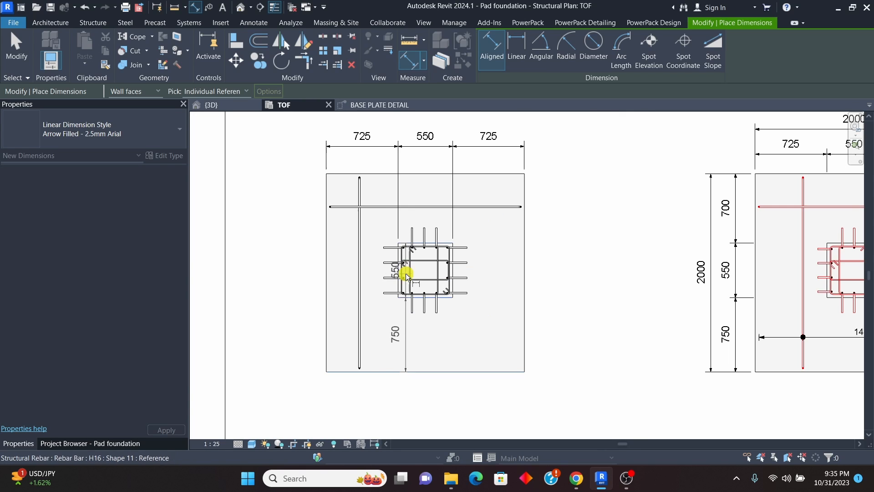
scroll(387, 174, "up", 3)
left_click(391, 175)
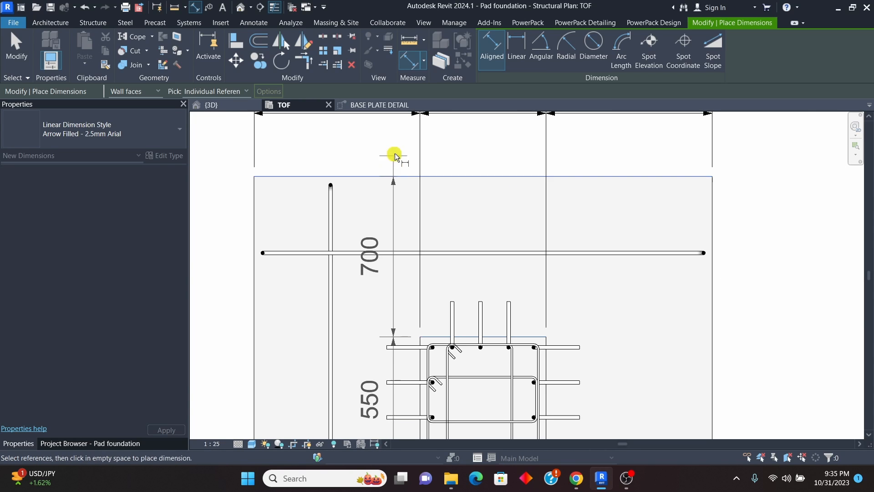
scroll(329, 178, "down", 3)
left_click(317, 194)
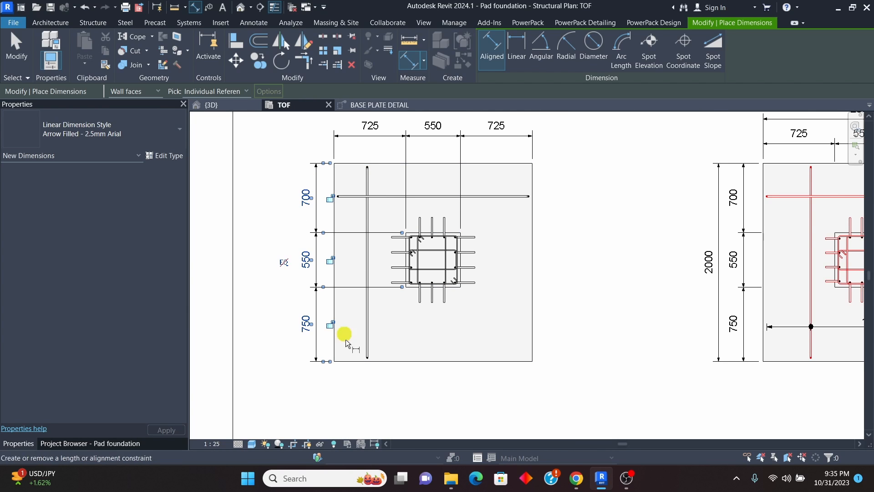
Step: Add an overall dimension of the pad's vertical extent outside the left-hand chain, and end the dimension command
left_click(349, 365)
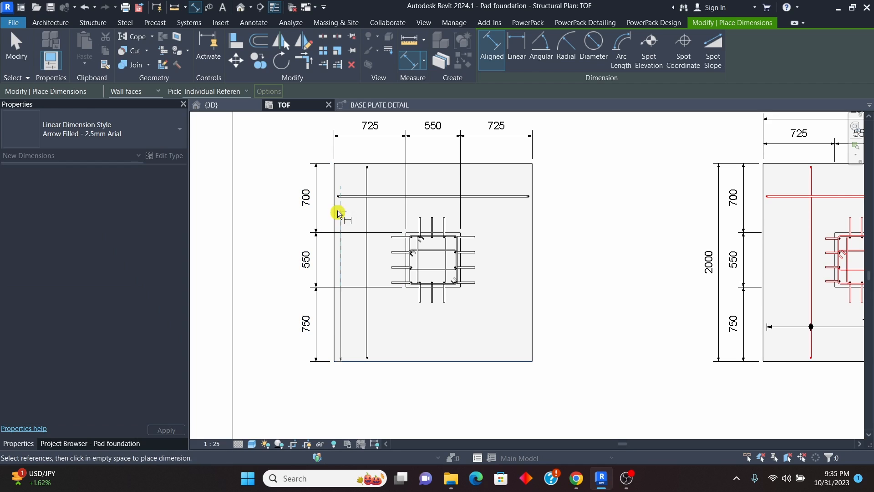
scroll(354, 159, "up", 2)
left_click(355, 166)
scroll(354, 167, "down", 2)
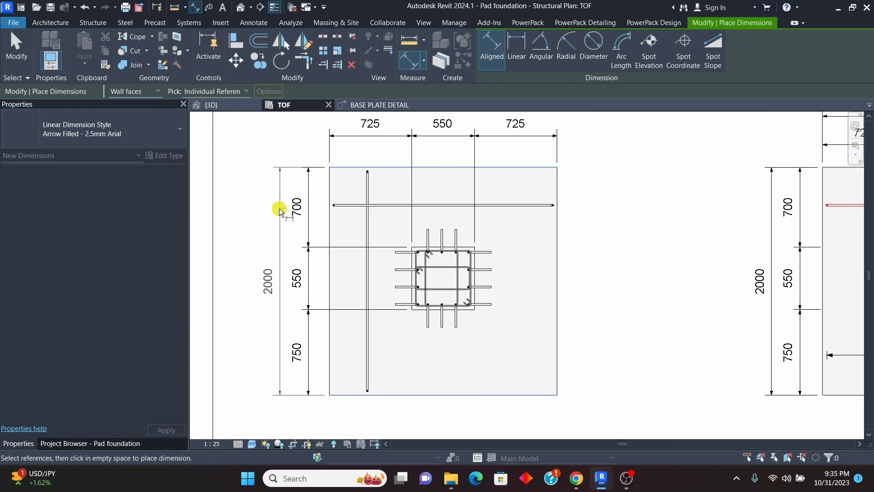
left_click(276, 191)
right_click(253, 152)
left_click(264, 159)
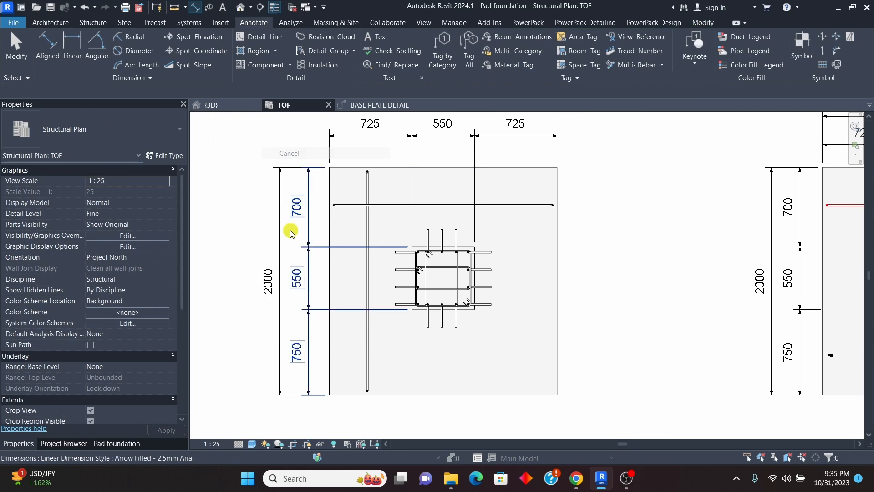
Step: Shorten the two pedestal witness lines of the chain left of the pad back to the pad's left edge
scroll(334, 182, "up", 2)
scroll(335, 182, "down", 2)
scroll(351, 224, "up", 2)
left_click(335, 223)
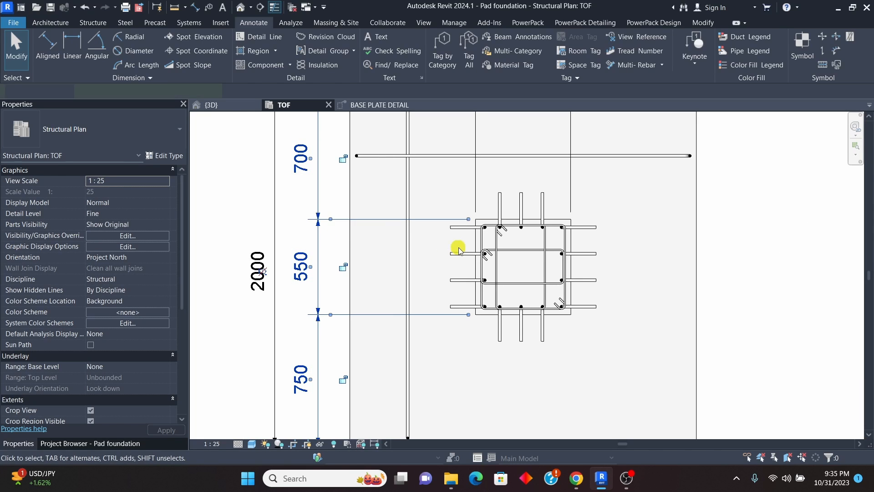
left_click_drag(469, 221, 348, 220)
left_click_drag(469, 312, 347, 318)
scroll(367, 309, "down", 3)
left_click(608, 302)
Step: Shorten the two pedestal witness lines of the chain above the pad back to the pad's upper edge
scroll(426, 219, "up", 2)
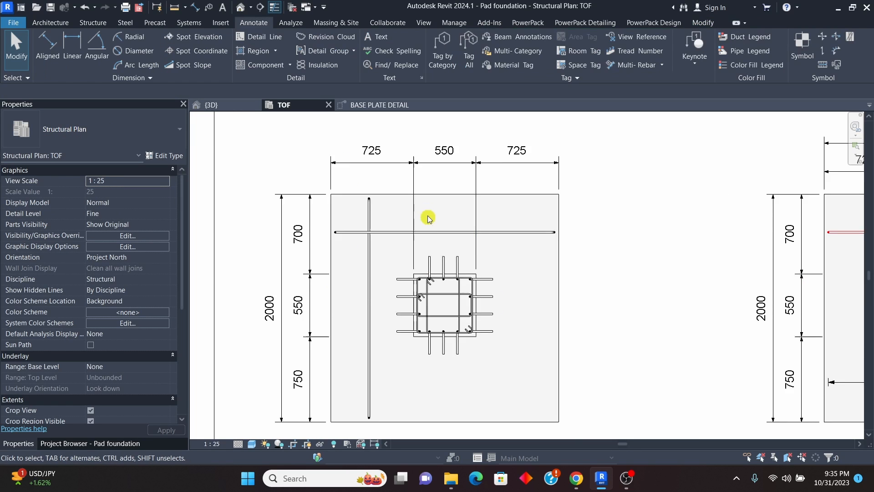
left_click(410, 181)
left_click_drag(411, 276, 411, 185)
left_click_drag(484, 278, 484, 185)
scroll(445, 196, "down", 2)
left_click(564, 253)
Step: Examine the pad's bottom mesh and pedestal bar legs in the 3D view, and return to the TOF plan
scroll(397, 278, "up", 2)
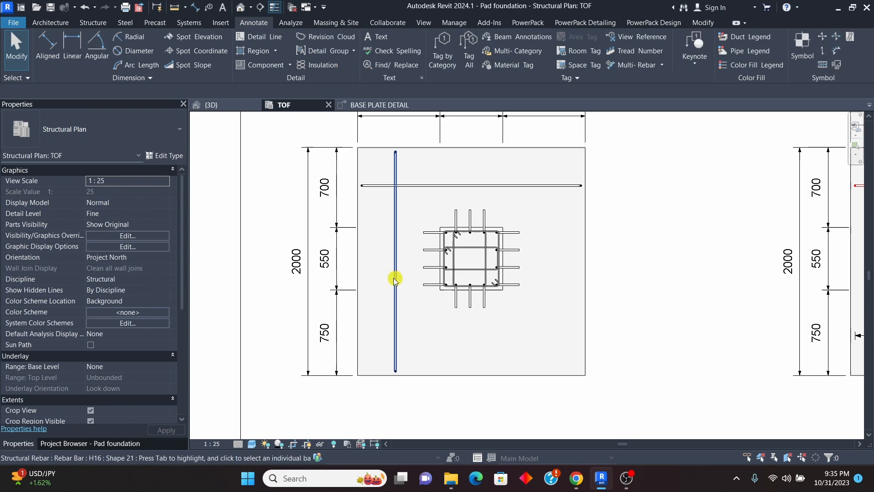
scroll(370, 332, "down", 4)
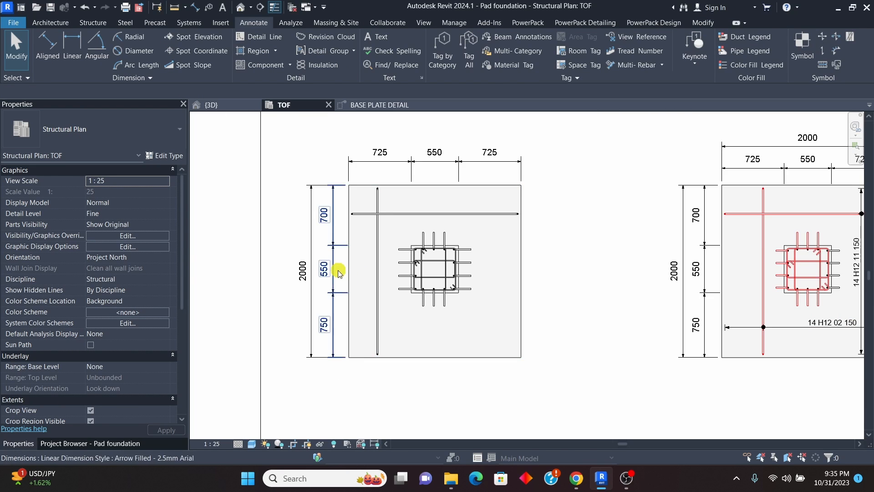
left_click(212, 105)
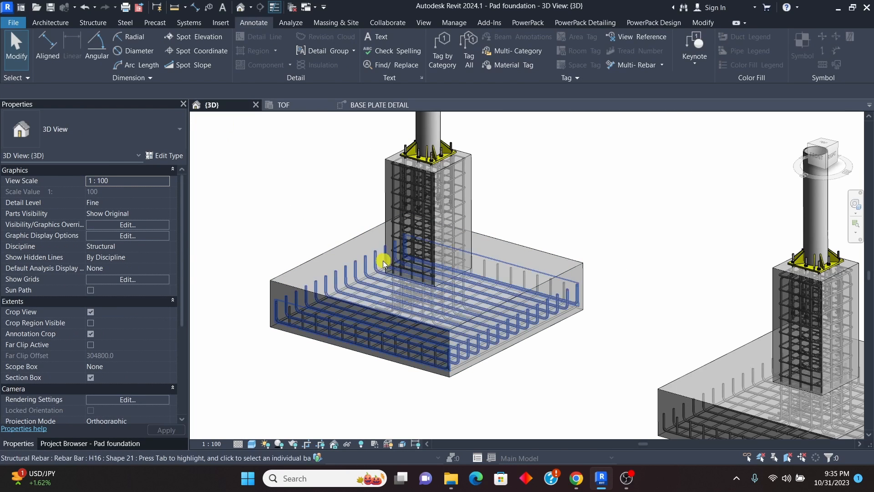
scroll(367, 328, "up", 6)
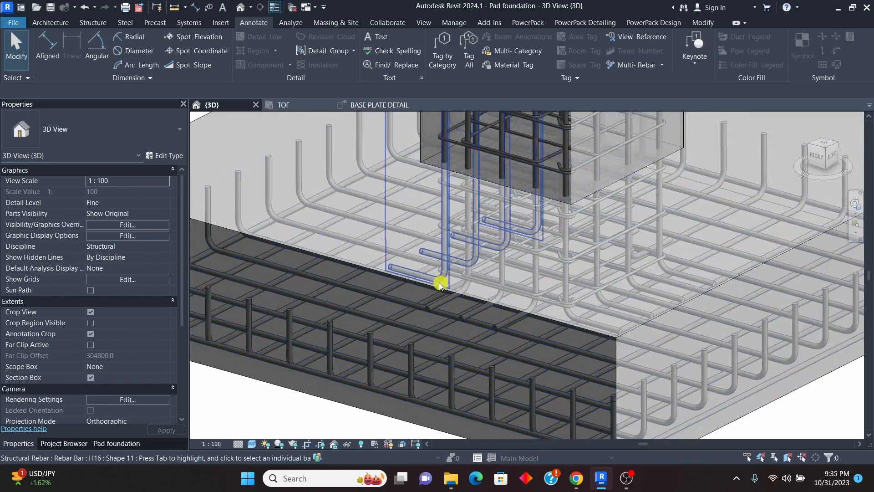
scroll(451, 281, "down", 5)
left_click(291, 111)
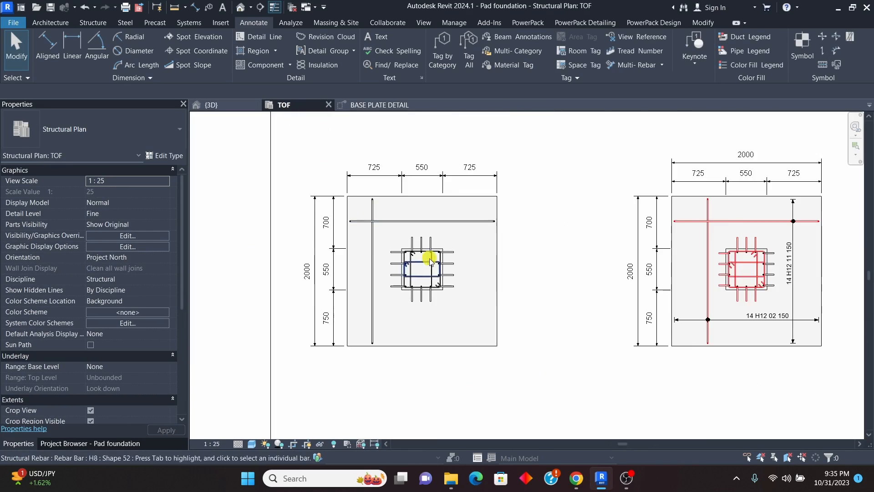
Step: Select the pad's vertical-running H16 bar set, inspect its bent shape in the 3D view, and clear the selection in the TOF plan
scroll(370, 254, "up", 2)
left_click(374, 253)
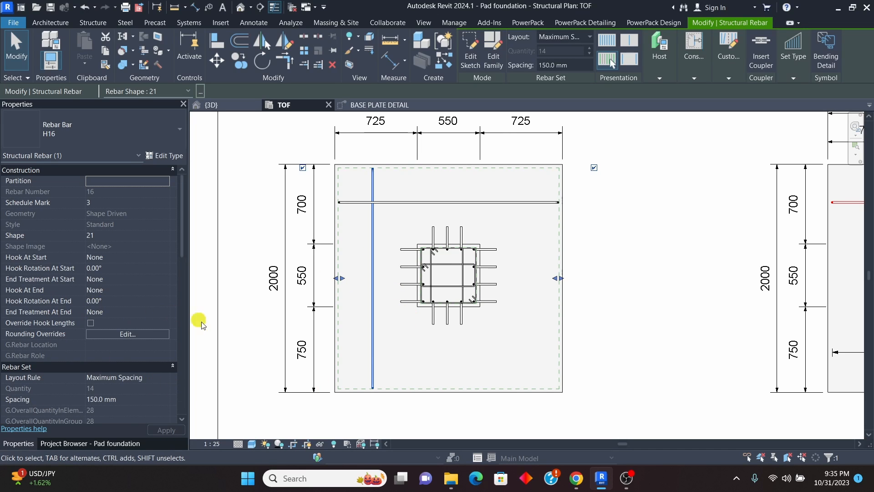
scroll(83, 309, "down", 1)
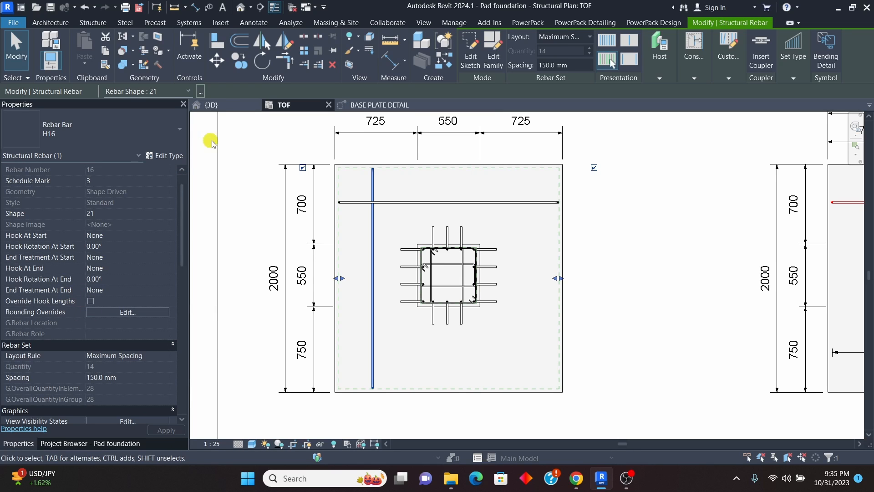
key("ctrl+Tab")
scroll(353, 321, "up", 2)
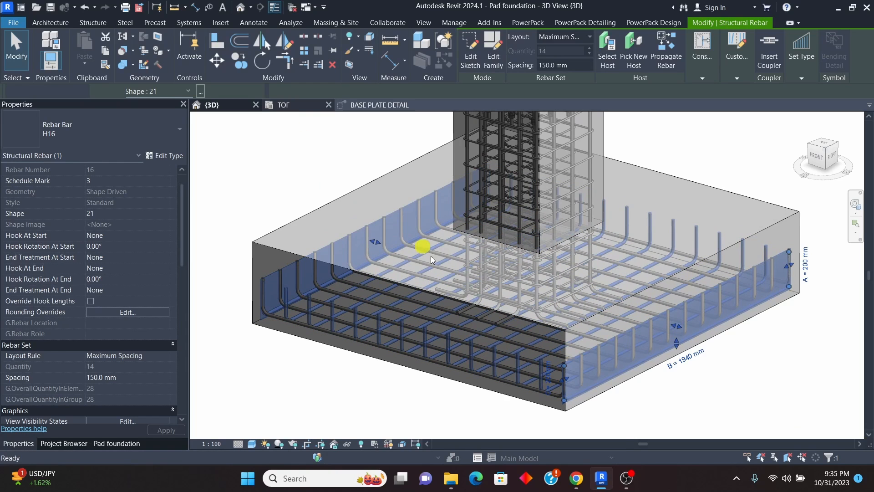
scroll(427, 298, "down", 2)
left_click(572, 282)
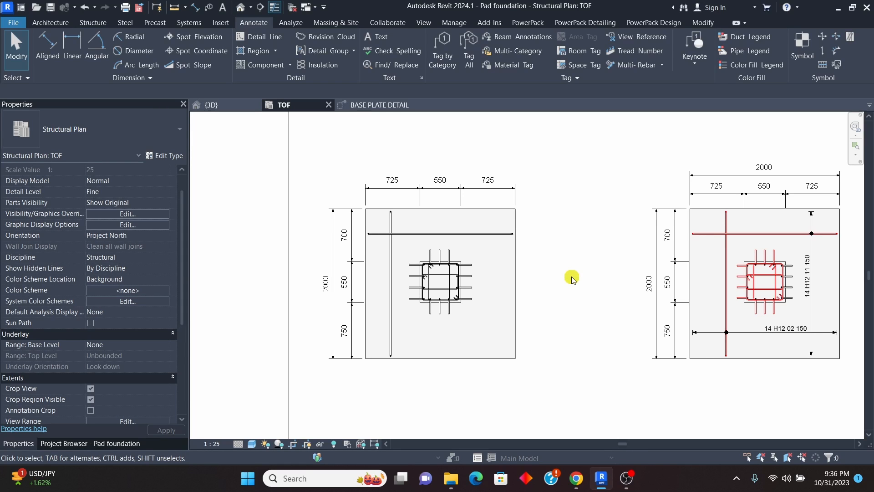
Step: Compare the pad's representative bars and dimensions with the two detailed footings beside it in the TOF plan
scroll(397, 250, "up", 3)
scroll(394, 246, "down", 3)
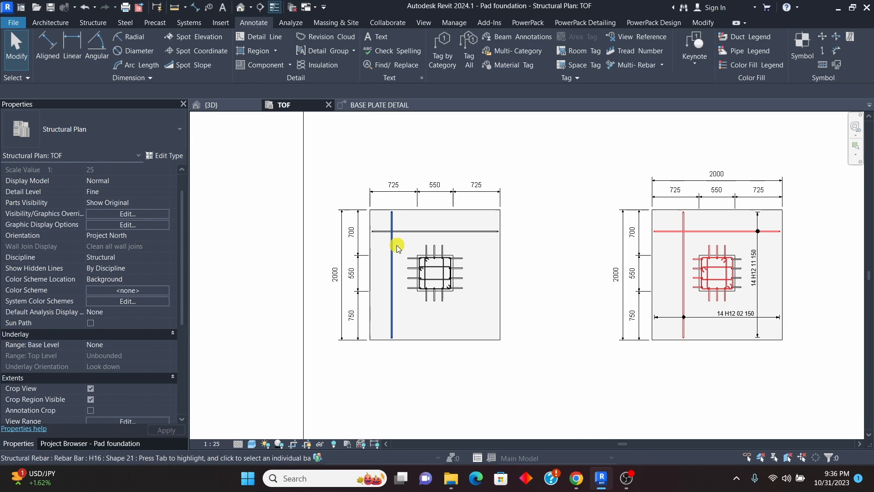
scroll(397, 247, "up", 2)
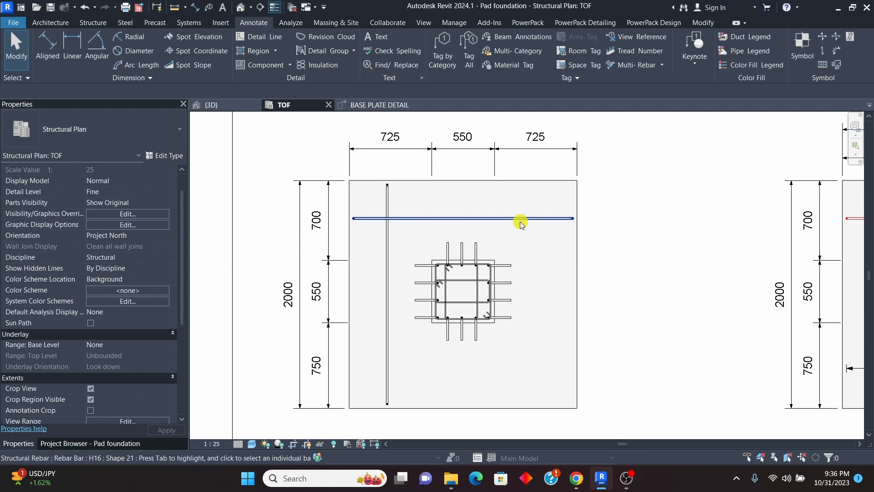
scroll(415, 204, "down", 1)
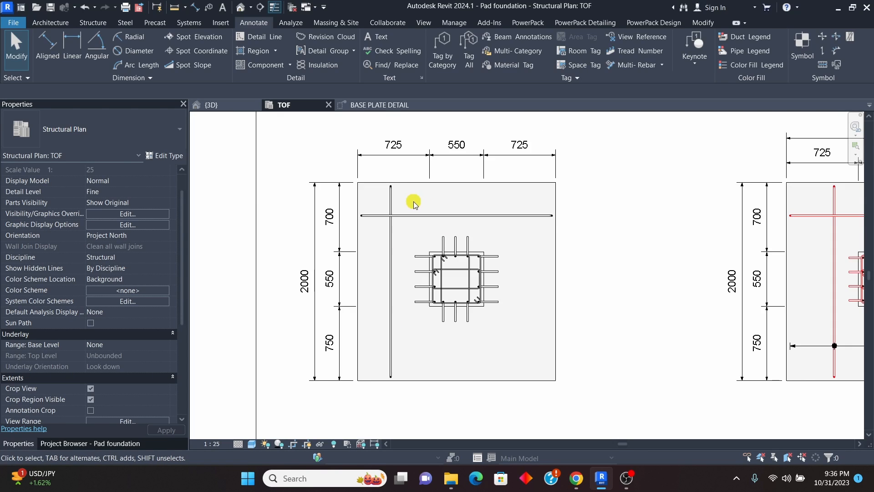
scroll(400, 198, "down", 2)
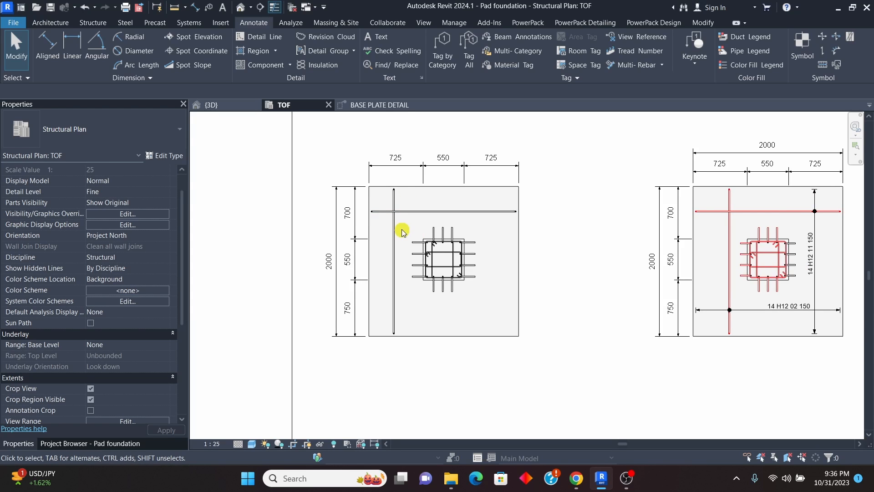
scroll(400, 230, "up", 2)
scroll(430, 223, "down", 3)
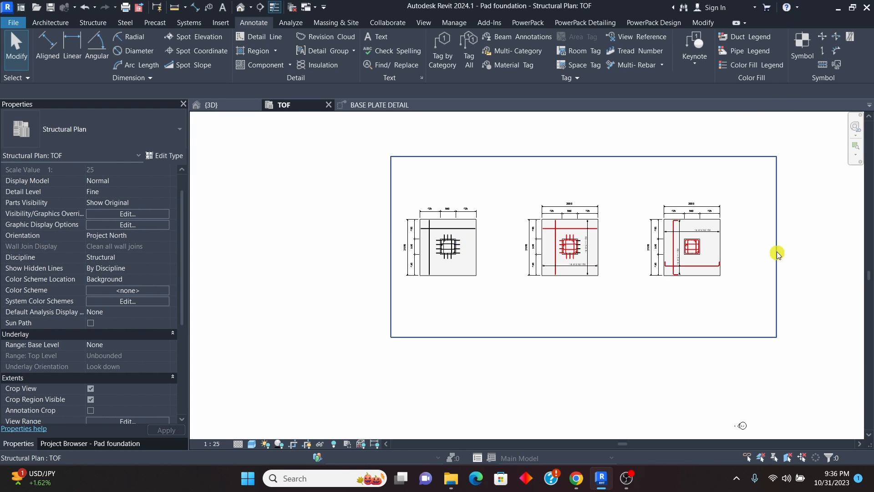
scroll(650, 201, "up", 1)
scroll(427, 232, "down", 1)
scroll(392, 219, "up", 5)
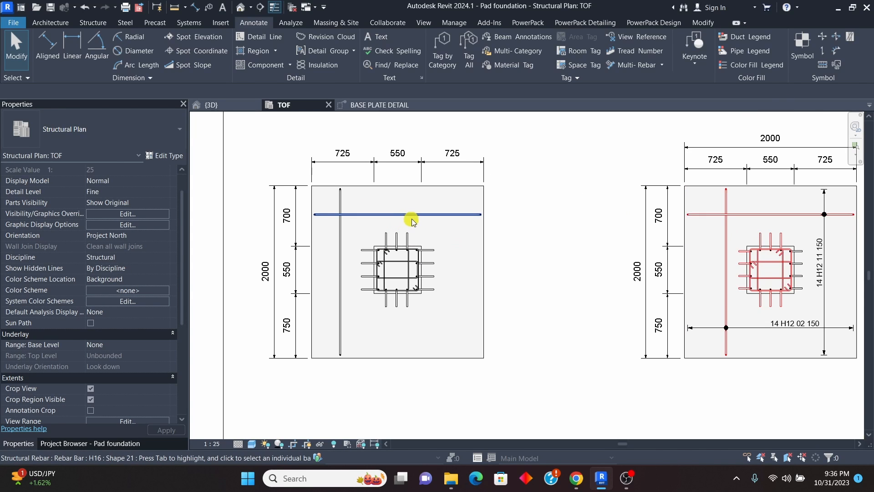
Step: Place a bending detail aligned to the bar on the pad's horizontal-running H16 bar in the TOF plan
left_click(422, 215)
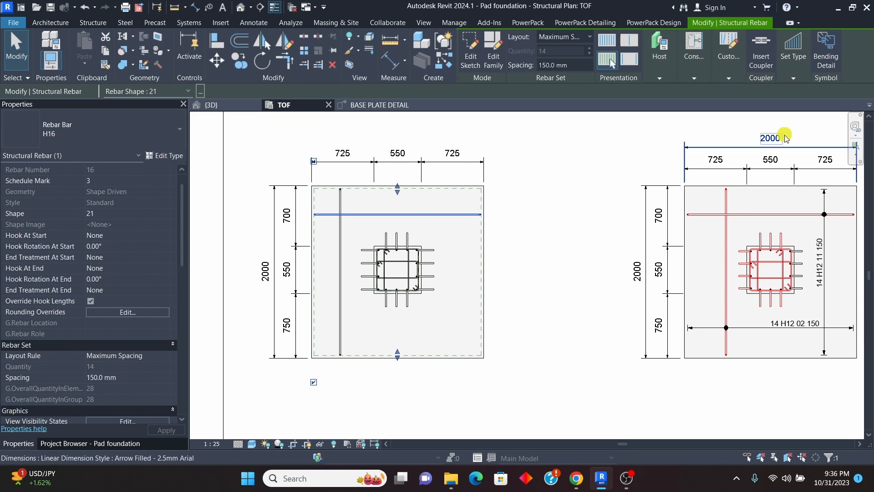
left_click(827, 58)
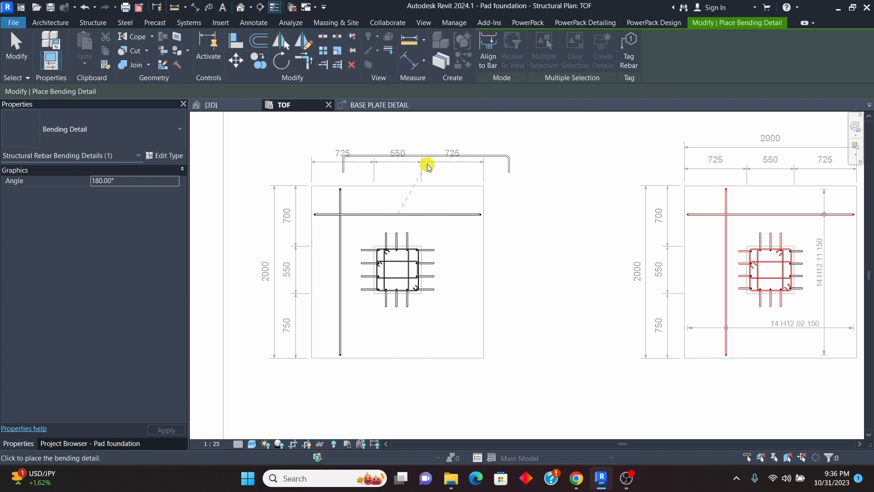
left_click(487, 54)
scroll(387, 235, "up", 3)
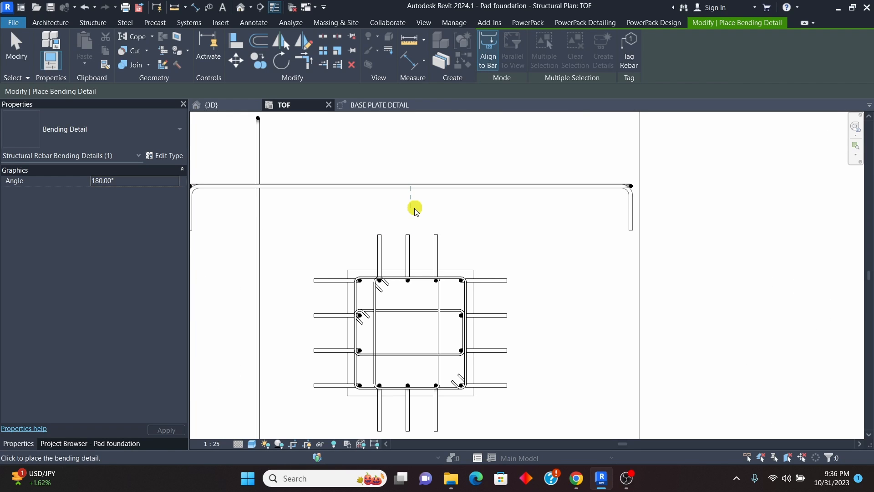
Step: Place a second bending detail aligned to the bar on the pad's vertical-running H16 bar, and end the placement
scroll(479, 211, "down", 5)
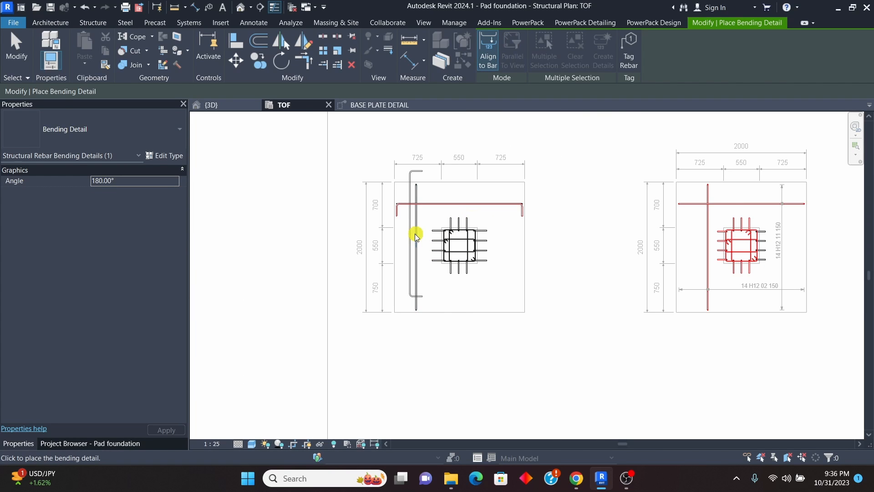
scroll(442, 246, "up", 3)
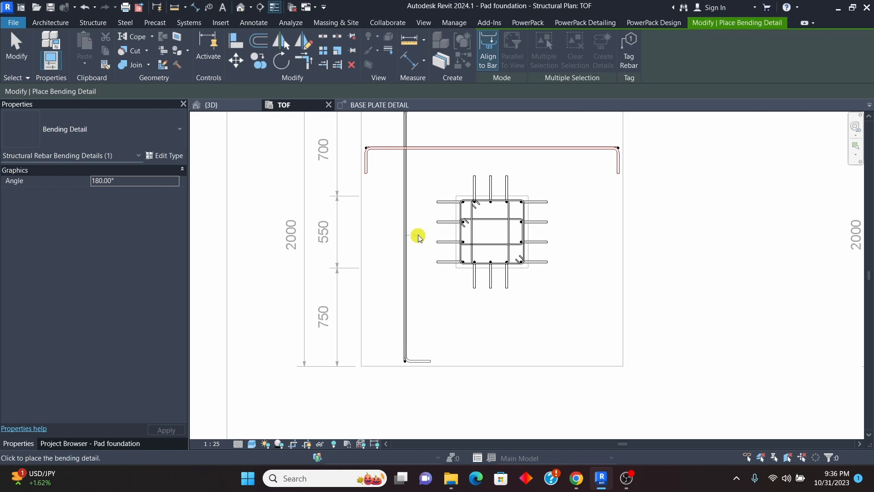
left_click(418, 238)
scroll(422, 237, "down", 3)
scroll(499, 185, "up", 4)
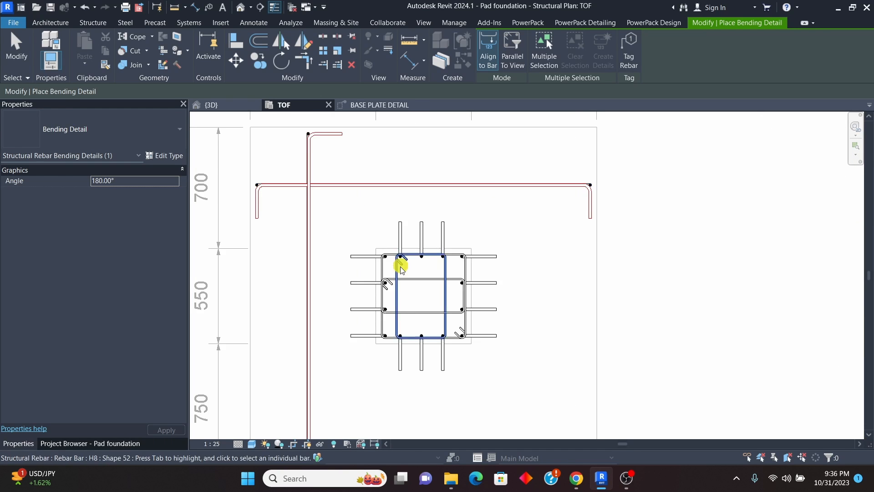
scroll(402, 270, "down", 2)
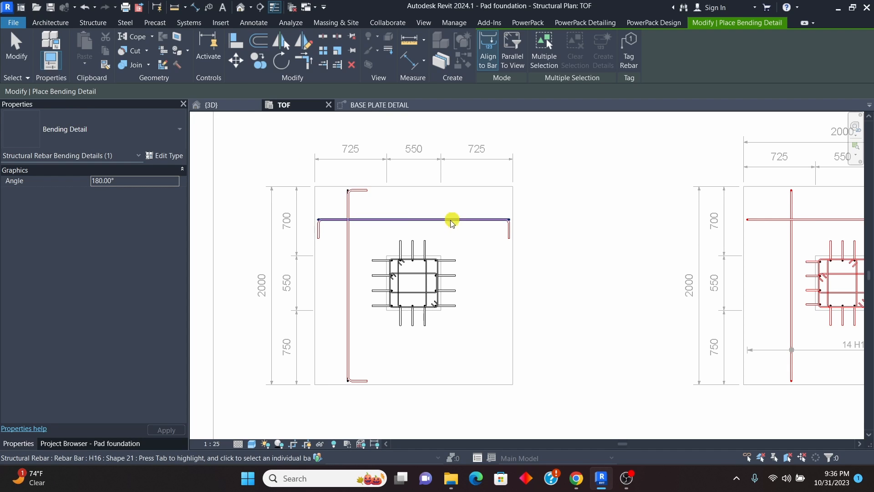
scroll(394, 252, "up", 1)
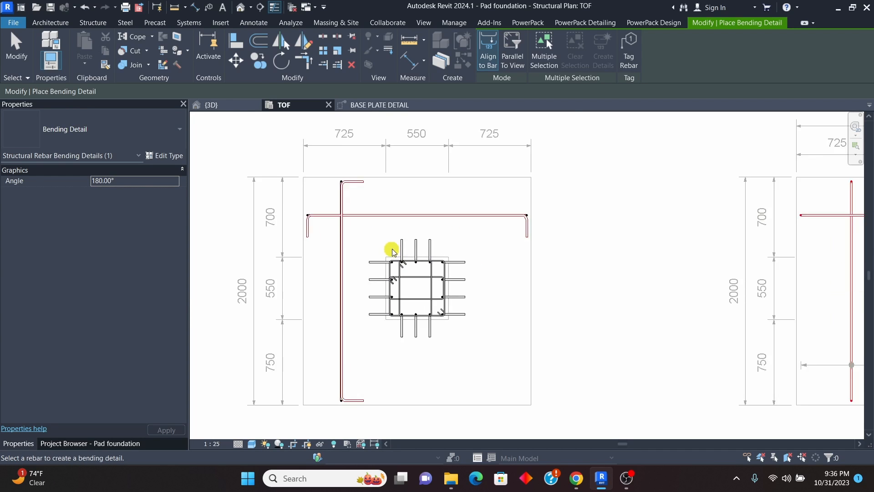
key("Escape")
Step: Toggle off the visibility of the horizontal-running H16 bar set beneath its bending detail
scroll(576, 214, "up", 5)
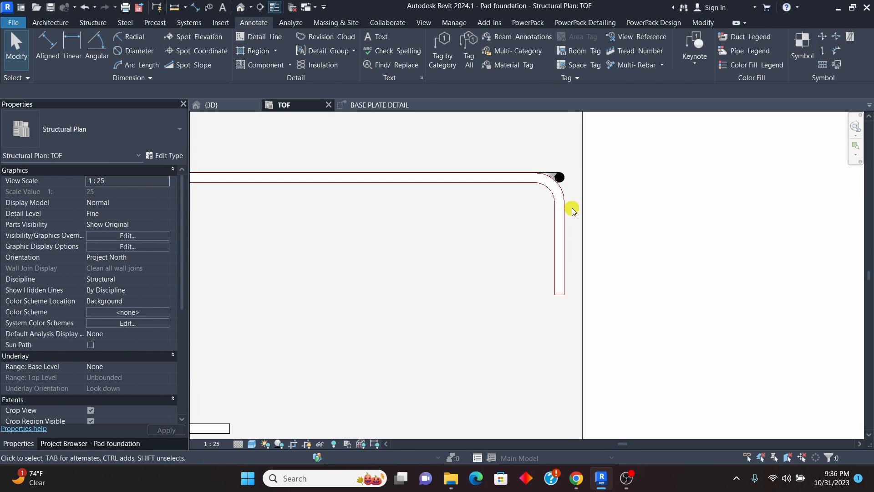
scroll(565, 168, "up", 2)
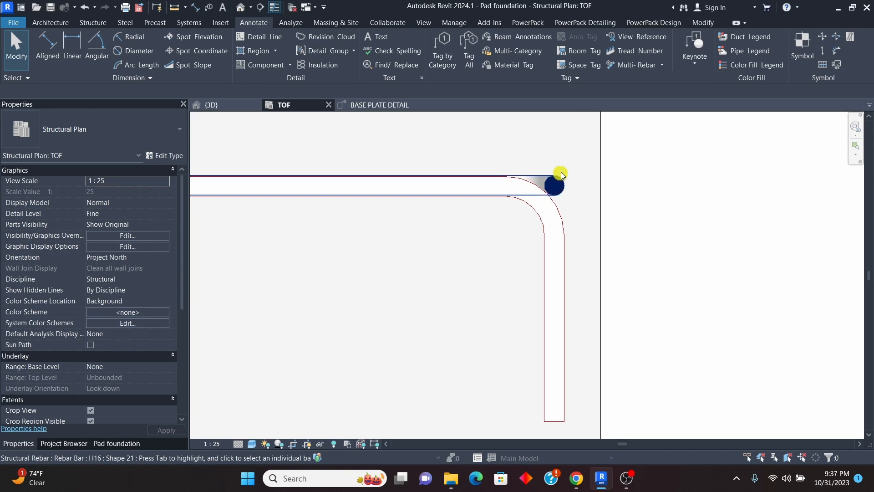
left_click(565, 180)
right_click(565, 180)
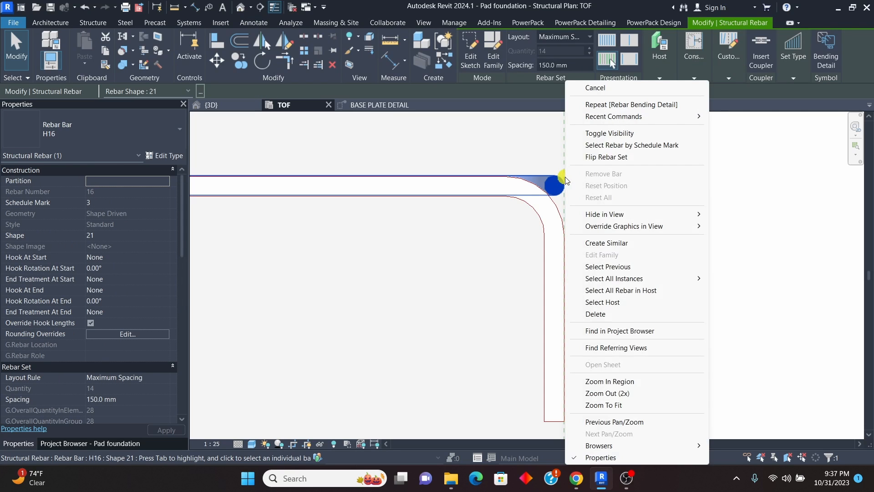
left_click(615, 134)
scroll(539, 182, "down", 5)
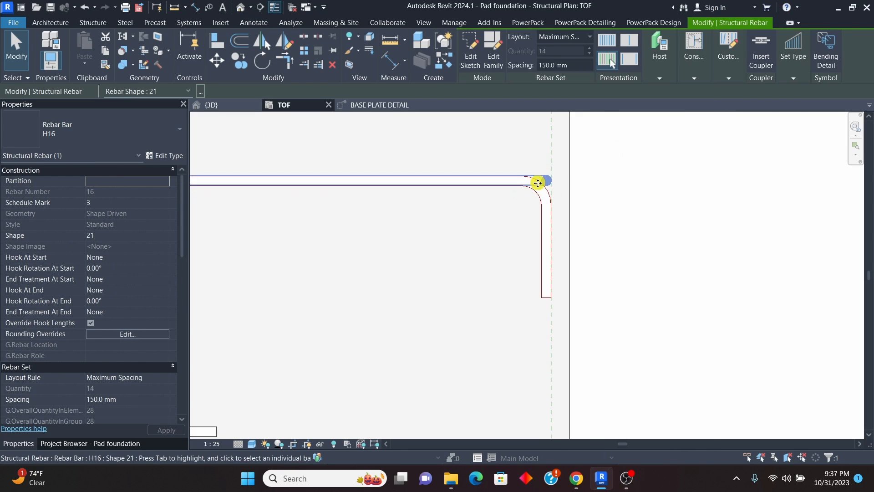
left_click(687, 204)
Step: Toggle off the visibility of the vertical-running H16 bar set beneath its bending detail, and clear the selection
scroll(586, 200, "down", 2)
scroll(551, 216, "down", 2)
scroll(398, 173, "up", 5)
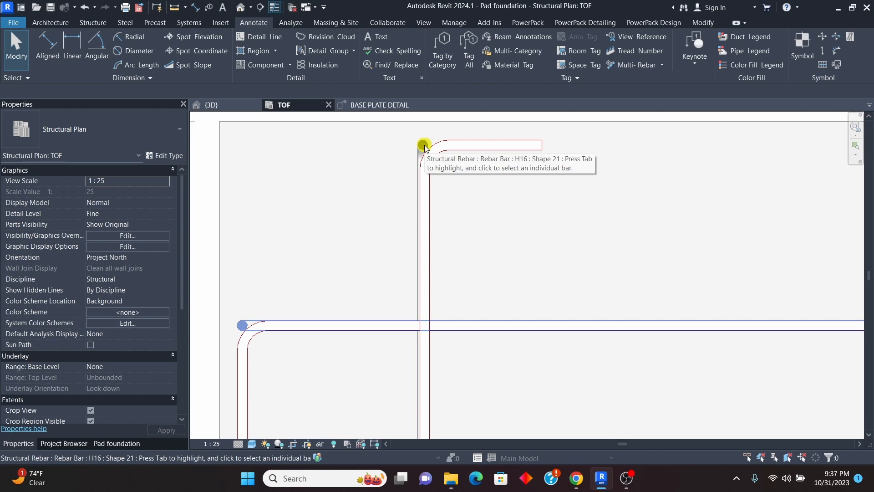
left_click(424, 145)
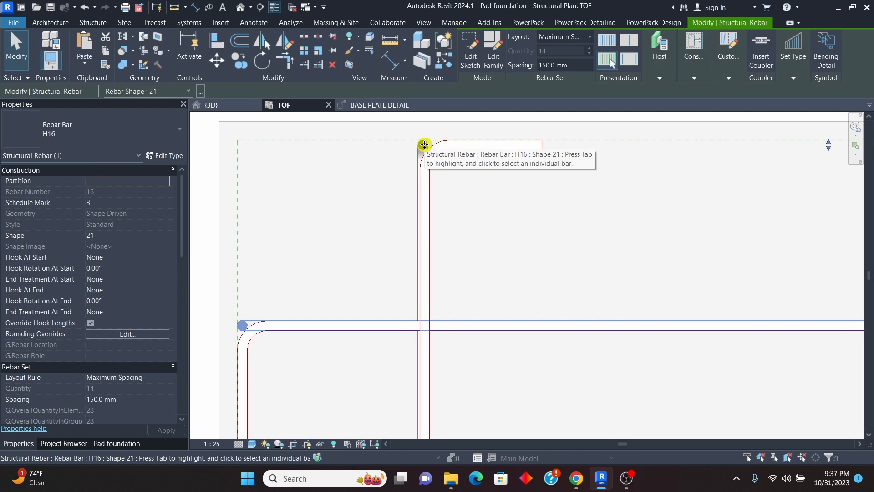
left_click(389, 171)
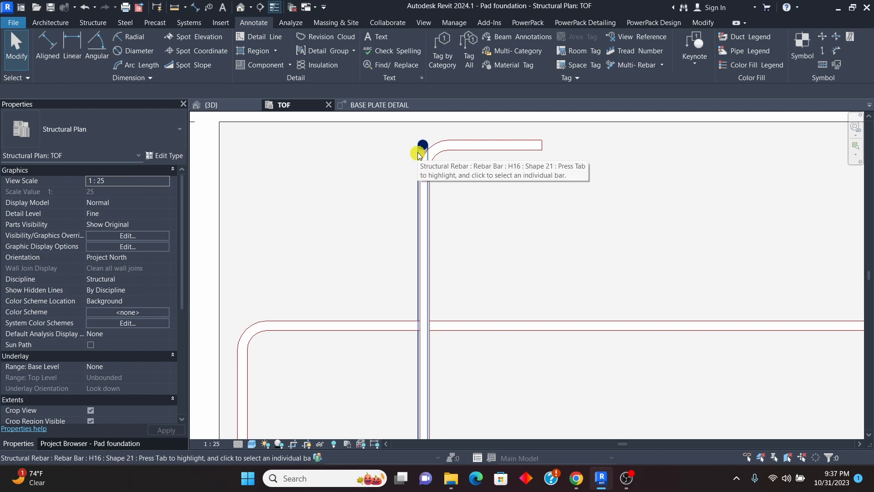
left_click(418, 155)
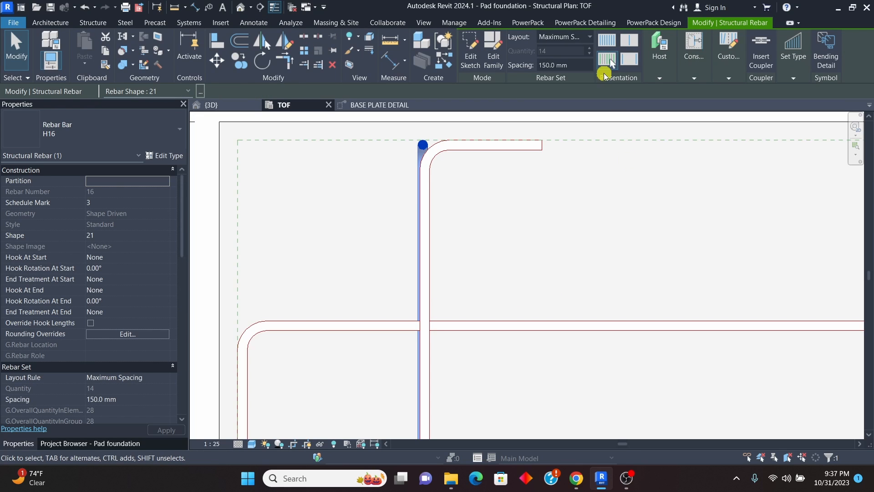
scroll(427, 145, "up", 3)
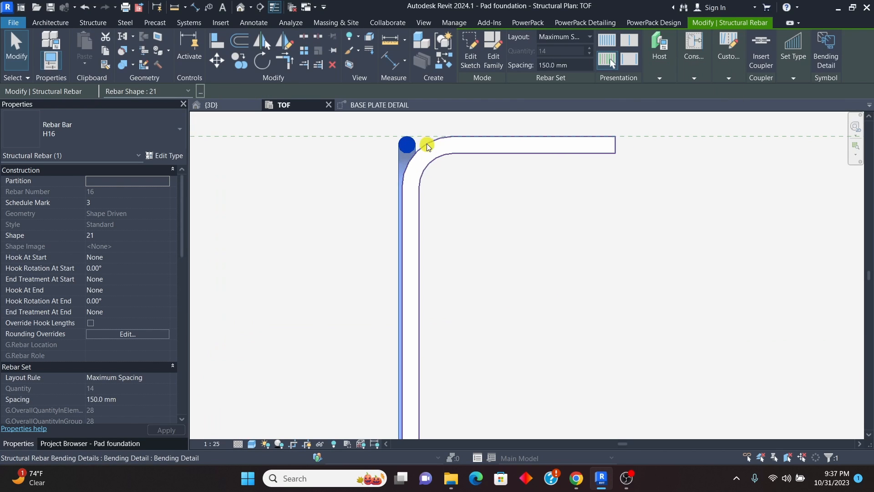
right_click(406, 141)
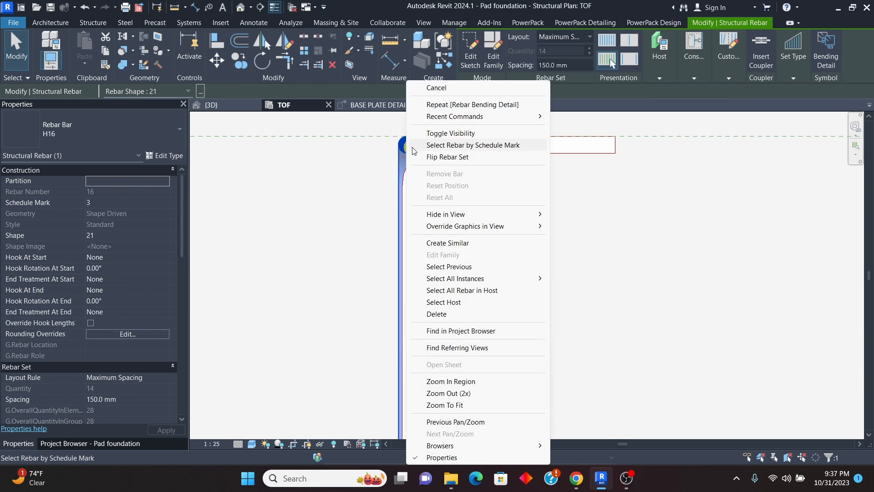
left_click(453, 133)
scroll(384, 186, "down", 3)
scroll(381, 187, "down", 5)
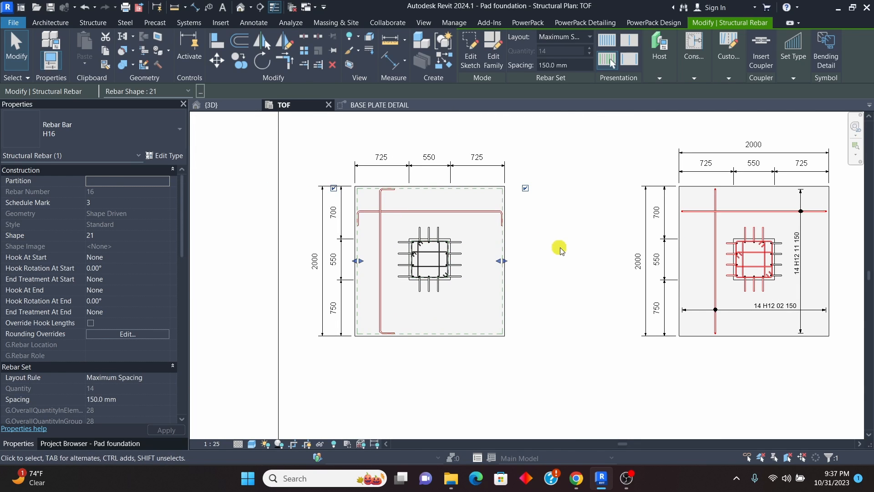
left_click(518, 298)
Step: Examine the pedestal's projecting bar legs and links, and compare them with the neighbouring detailed footing
scroll(427, 288, "up", 2)
scroll(427, 289, "down", 4)
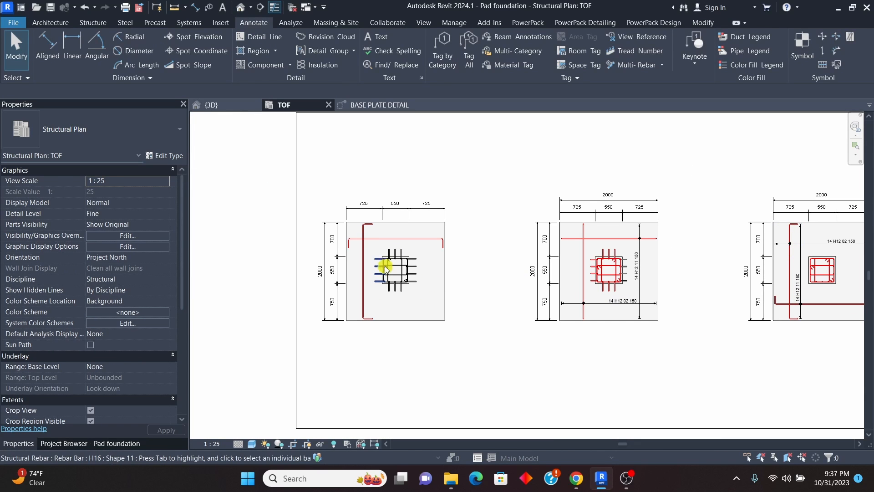
scroll(385, 261, "up", 5)
scroll(413, 273, "down", 5)
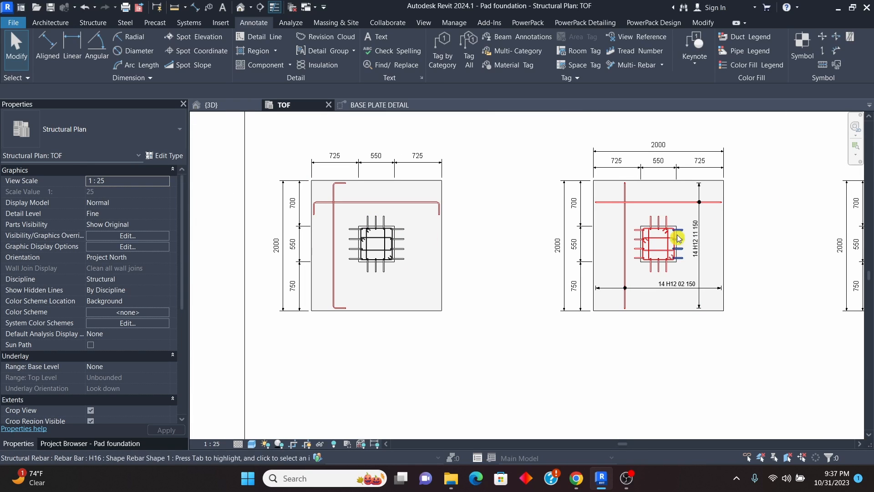
scroll(357, 243, "up", 5)
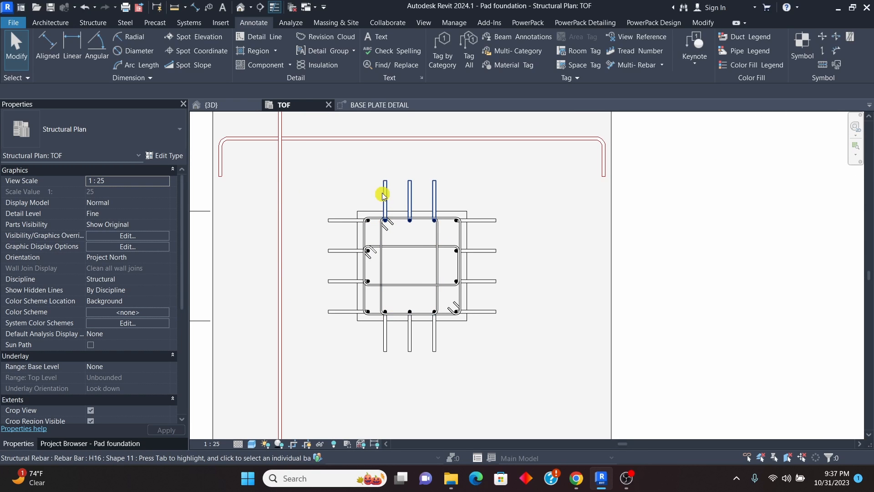
scroll(390, 192, "down", 2)
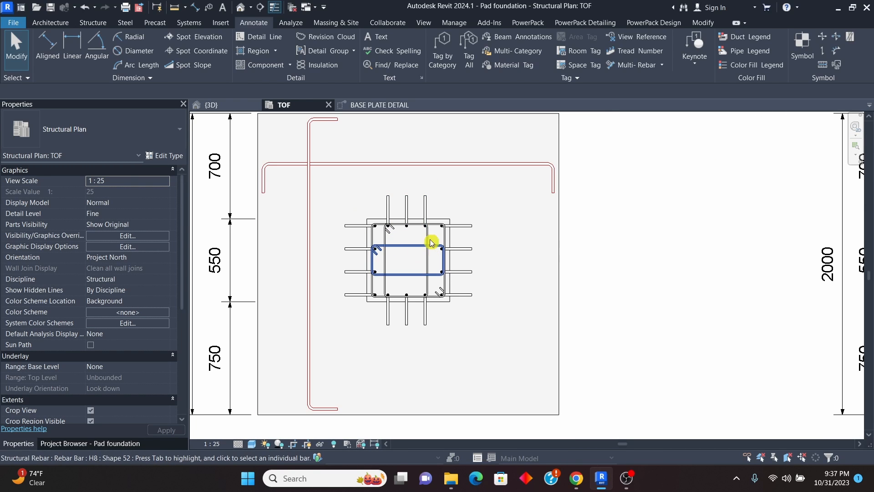
scroll(388, 233, "up", 2)
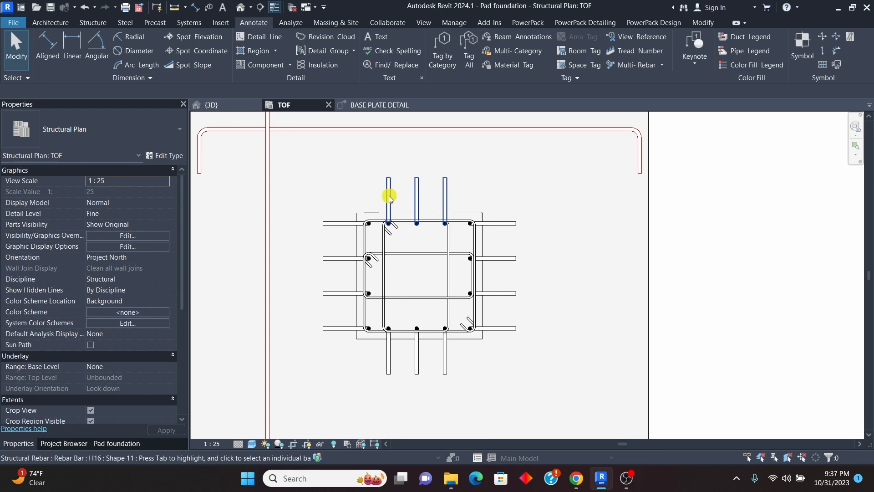
scroll(388, 263, "down", 2)
scroll(414, 234, "down", 2)
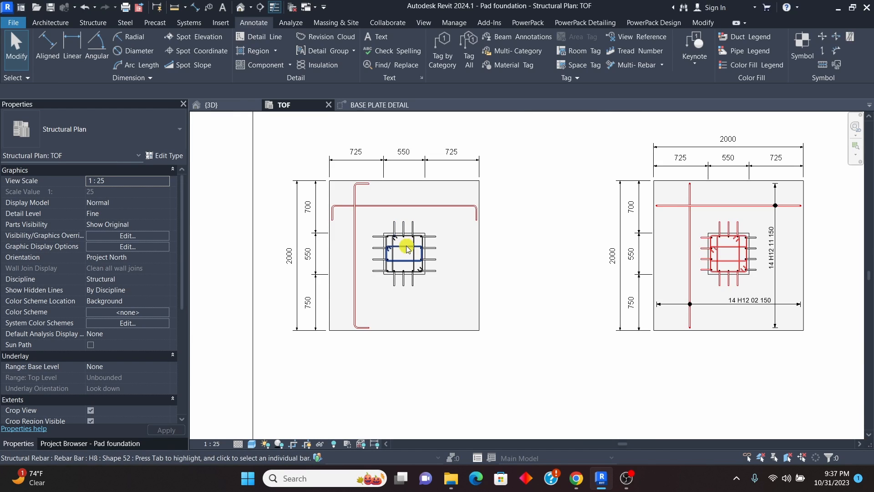
Step: Select the pedestal's rebar, filtering out the structural column, and turn off View Unobscured for it in the TOF structural plan
scroll(383, 223, "up", 1)
left_click_drag(415, 252, 471, 313)
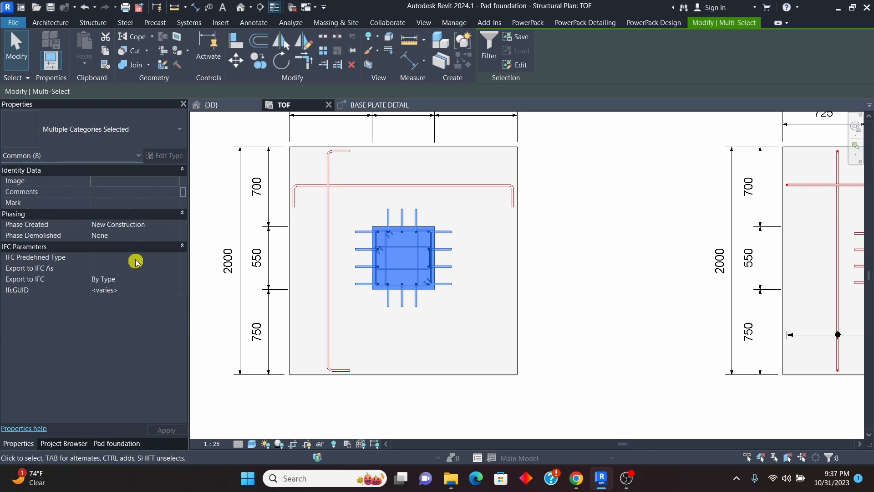
left_click(489, 42)
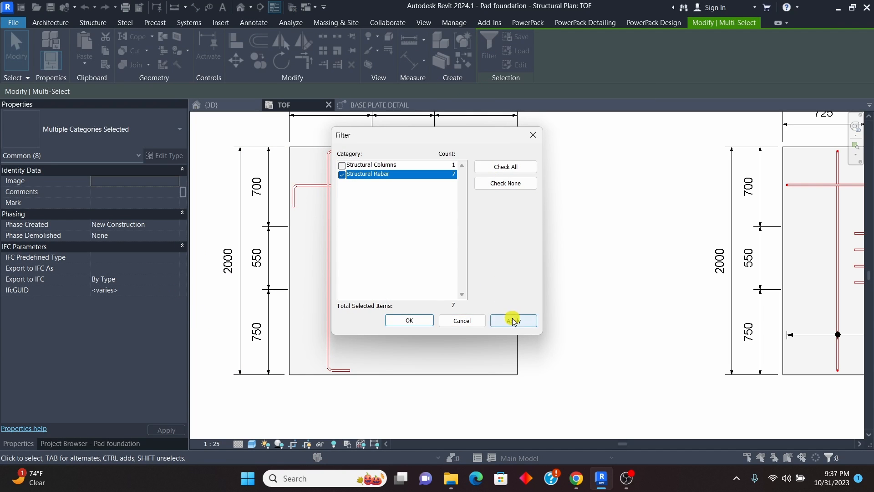
left_click(410, 320)
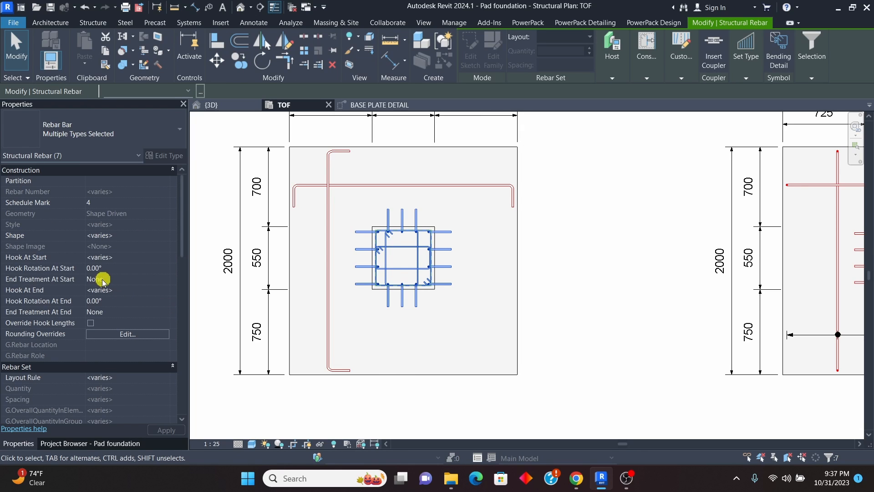
scroll(109, 296, "down", 4)
left_click(127, 324)
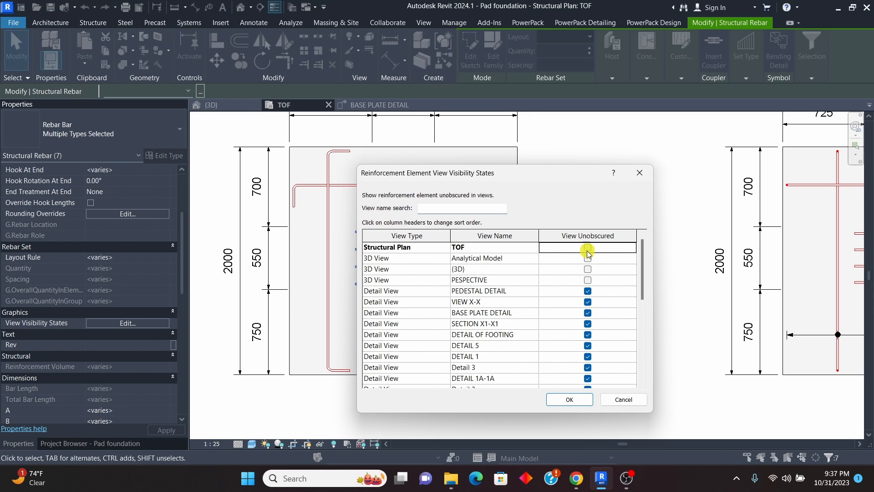
left_click(568, 400)
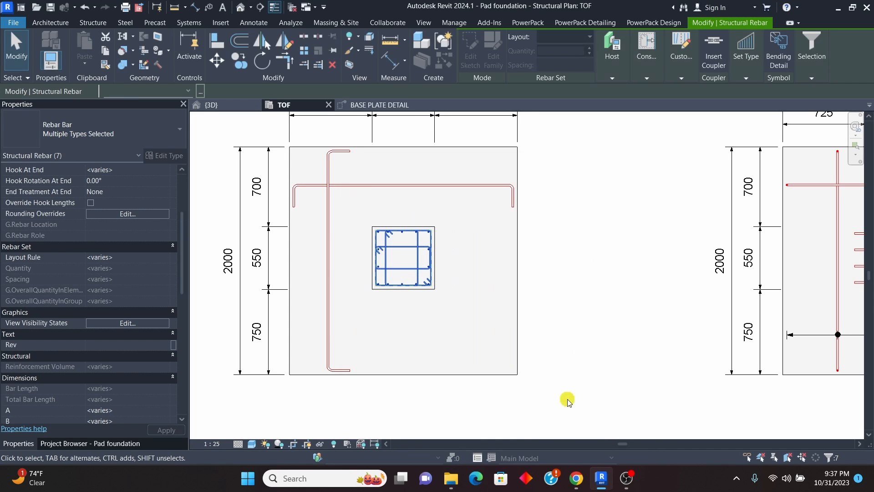
left_click(607, 285)
Step: Check the pedestal's bars and links up close, and compare the pad with the detailed footings beside it
scroll(347, 251, "up", 5)
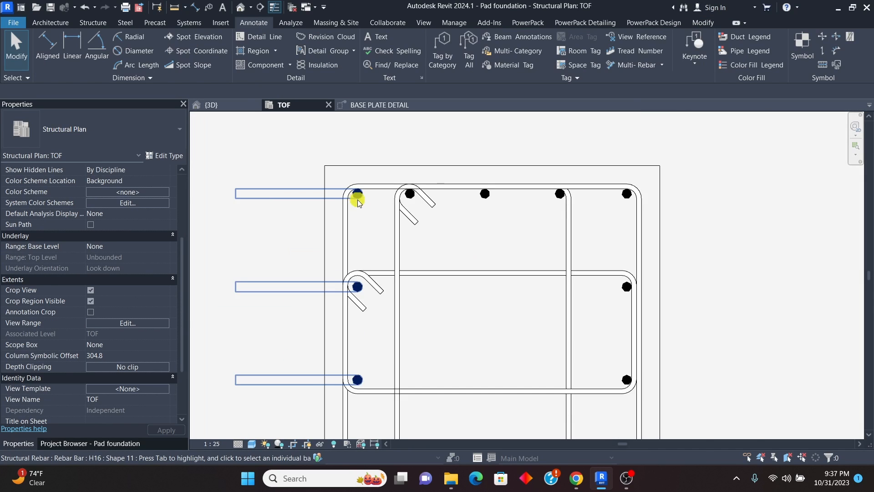
scroll(369, 220, "down", 3)
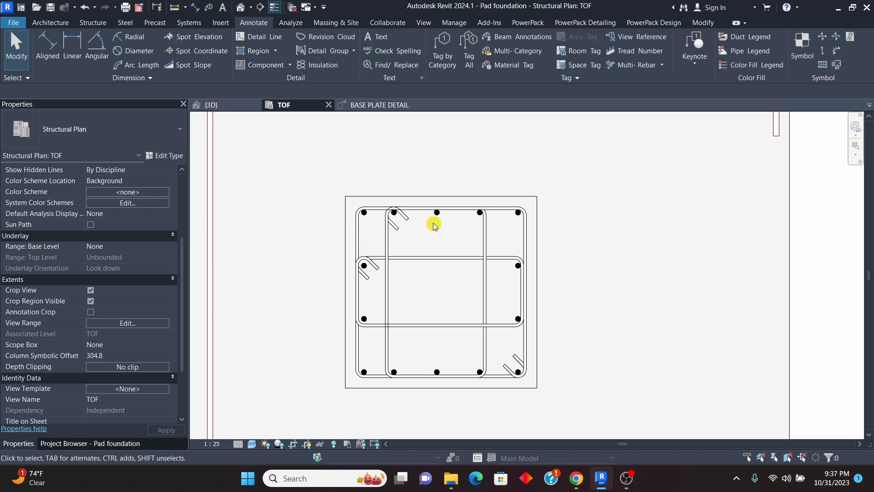
scroll(409, 241, "down", 3)
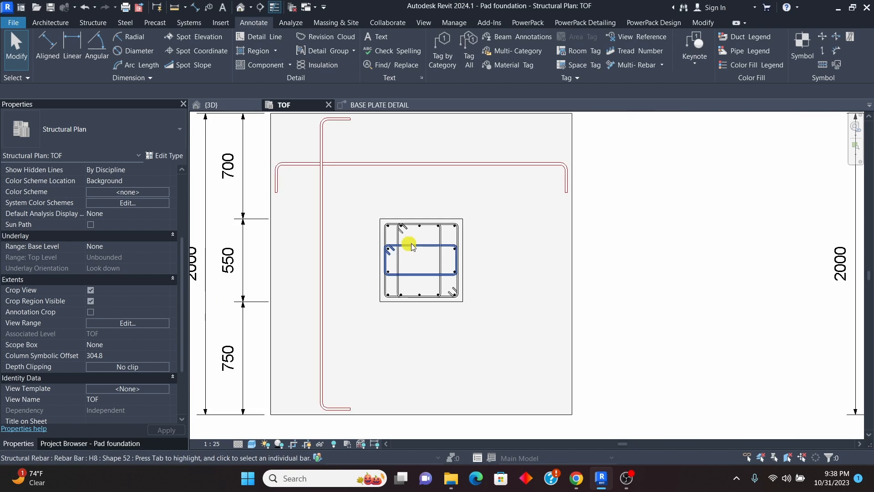
scroll(396, 255, "down", 5)
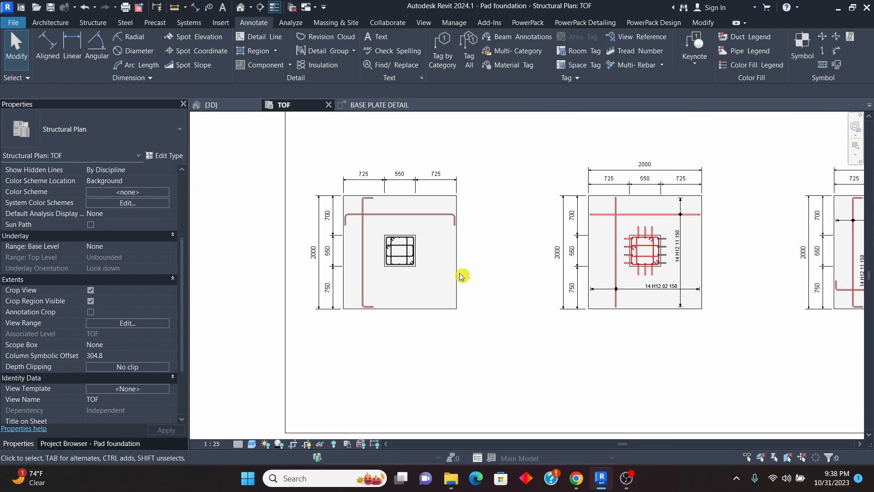
scroll(748, 275, "down", 2)
scroll(747, 275, "up", 4)
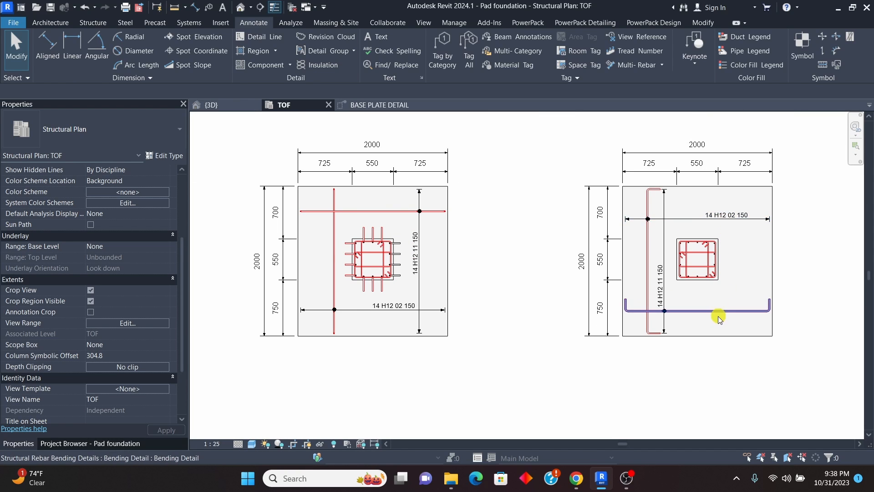
Step: Examine the rebar annotations on the two detailed footings in the TOF plan and compare them with the unannotated footing
scroll(718, 316, "down", 2)
scroll(320, 242, "up", 1)
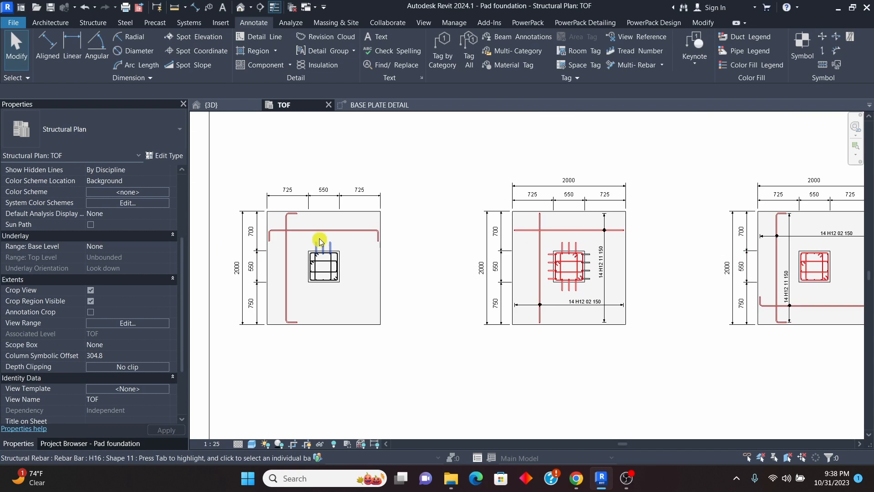
scroll(320, 241, "down", 1)
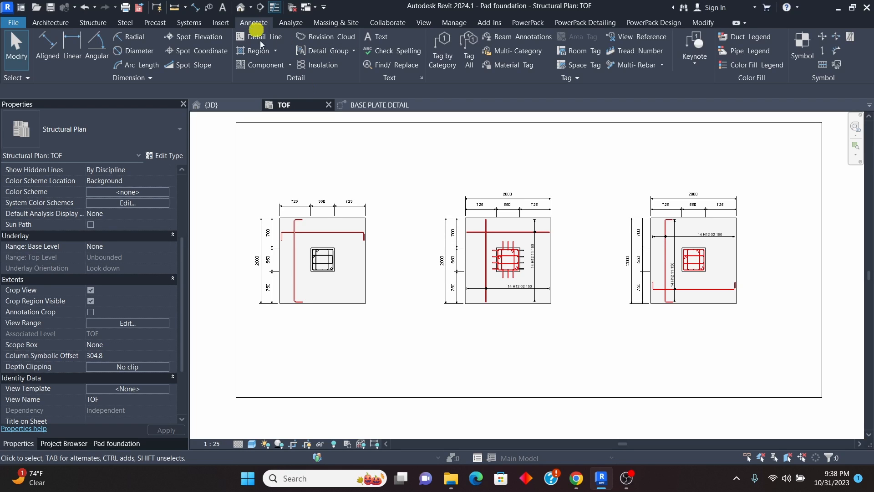
scroll(401, 214, "down", 3)
scroll(609, 251, "up", 2)
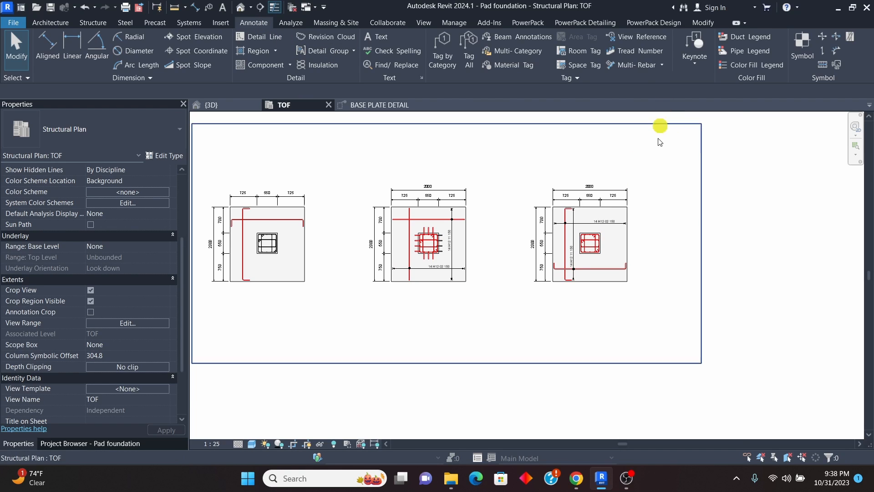
scroll(611, 211, "up", 3)
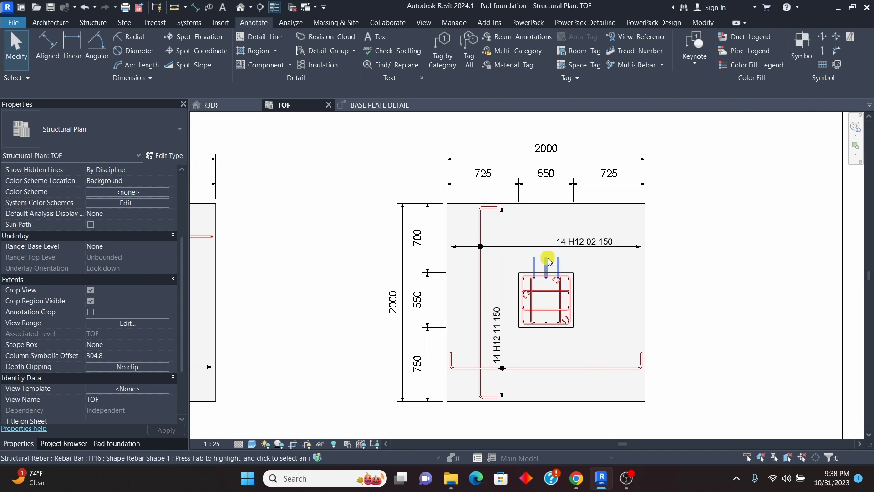
scroll(611, 355, "down", 3)
scroll(638, 286, "up", 4)
scroll(623, 277, "up", 2)
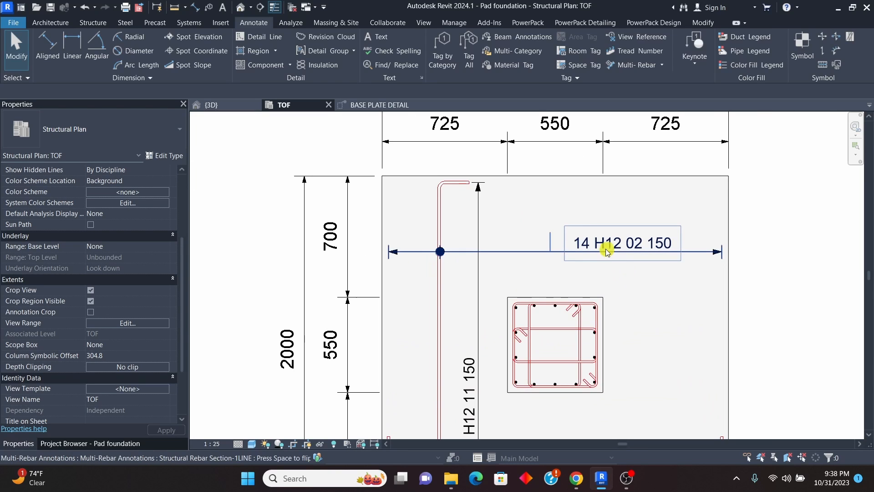
scroll(572, 247, "down", 3)
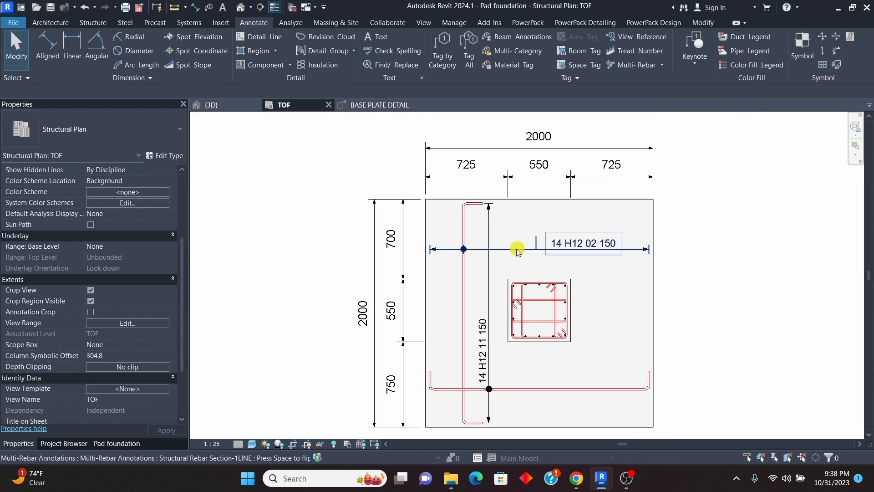
scroll(580, 252, "up", 1)
scroll(591, 248, "up", 3)
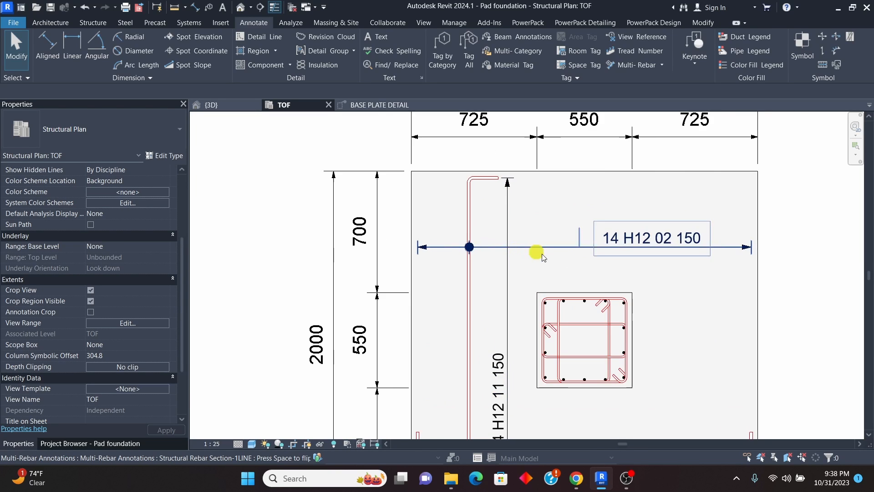
scroll(601, 252, "down", 2)
scroll(600, 251, "down", 3)
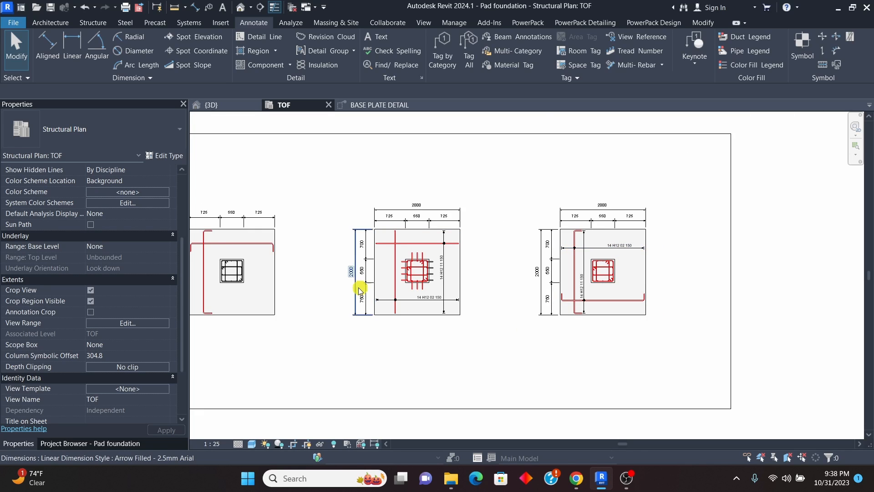
scroll(359, 289, "up", 2)
scroll(598, 272, "down", 2)
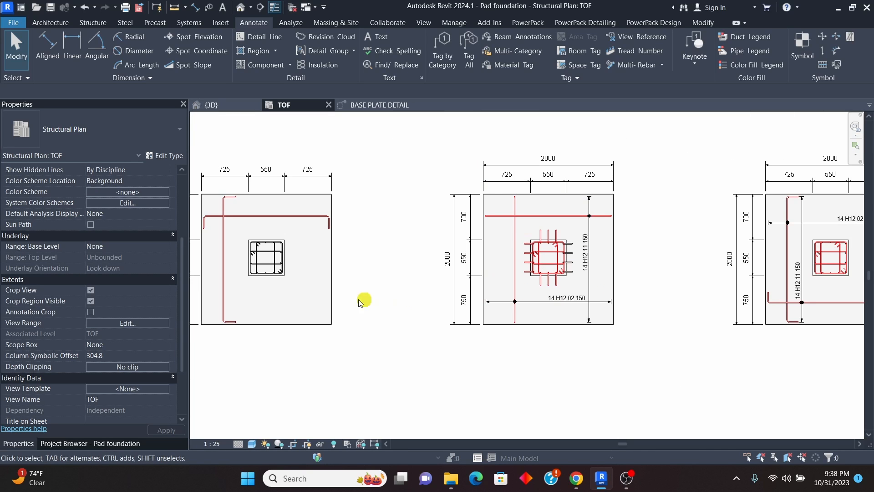
Step: Add an aligned multi-rebar annotation to the unannotated pad's horizontal-running H16 bars, with its line running vertically between the pedestal and right pad edge
left_click(661, 64)
left_click(655, 78)
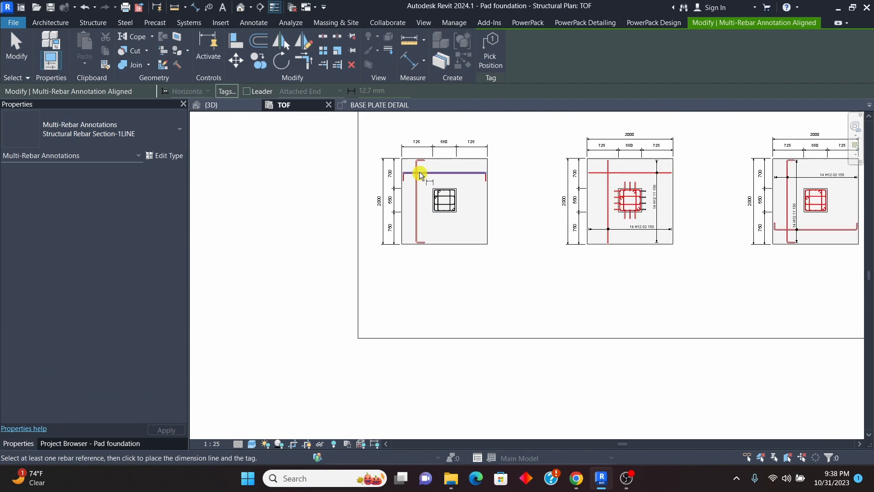
scroll(420, 174, "up", 3)
left_click(527, 174)
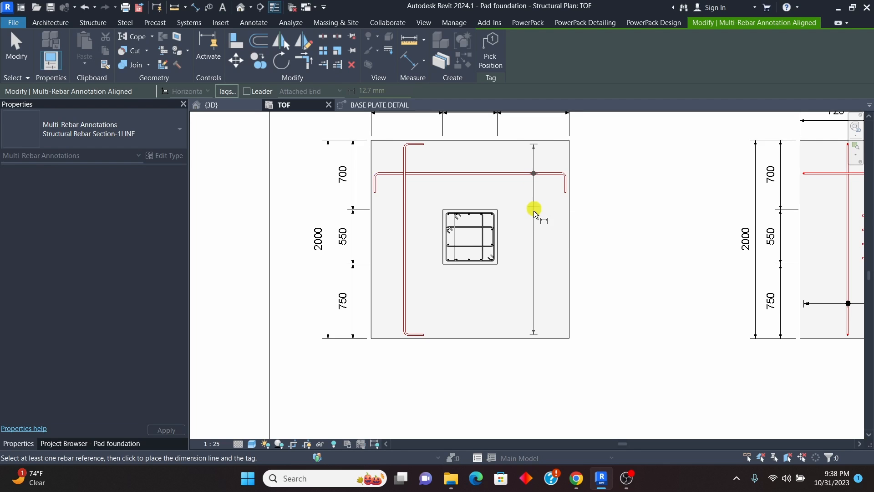
scroll(537, 247, "up", 2)
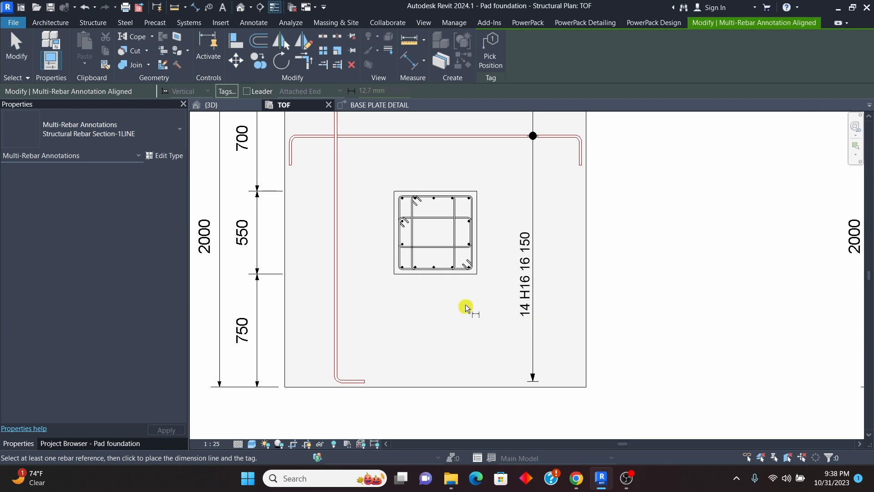
Step: Annotate the same pad's vertical-running H16 bars with an aligned multi-rebar annotation running horizontally just above the pedestal, and end the command
scroll(467, 306, "down", 2)
left_click(391, 241)
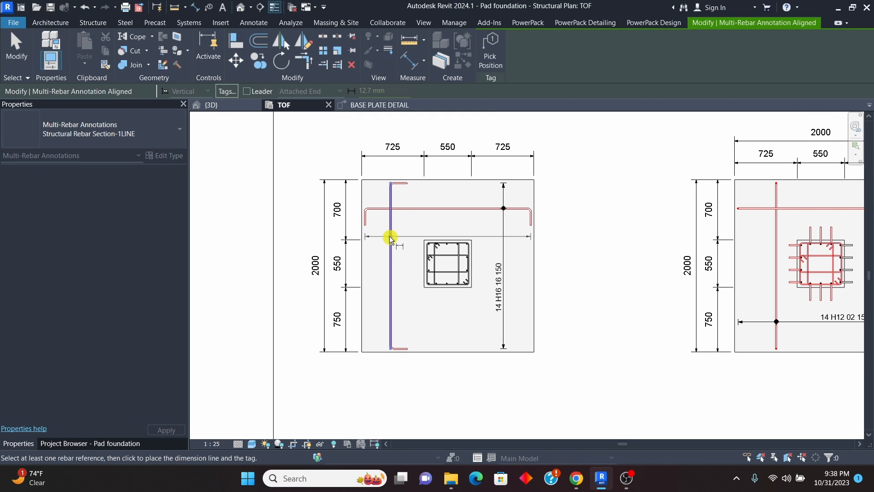
left_click(416, 225)
scroll(414, 268, "down", 2)
scroll(439, 234, "up", 3)
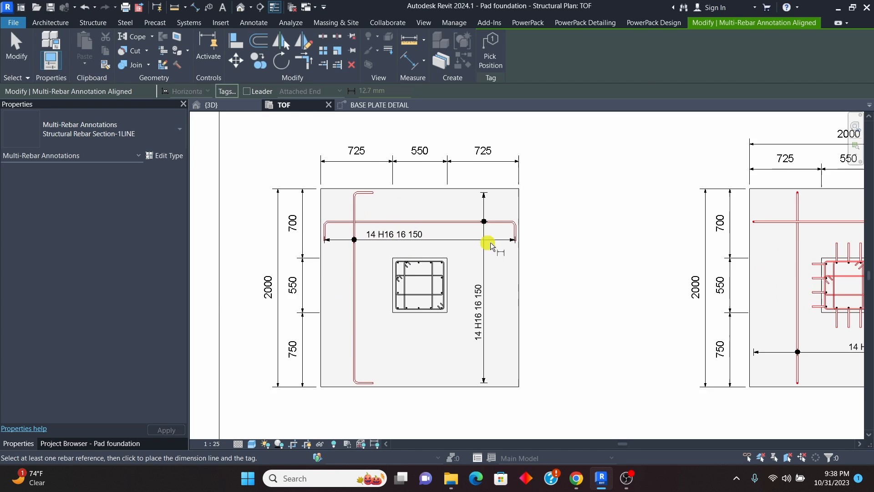
scroll(553, 176, "down", 2)
right_click(552, 168)
left_click(569, 173)
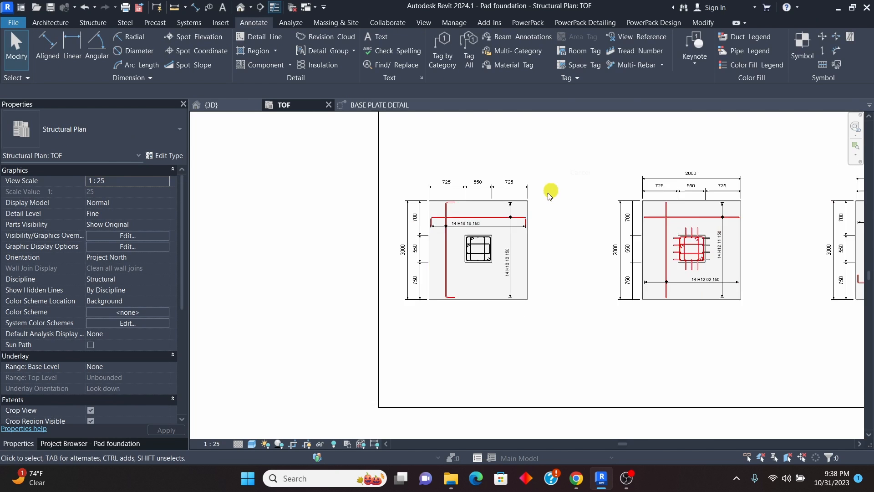
Step: Check the new bar annotations, and inspect the pedestal cage, pad bars and base plate anchor rods in the 3D view
scroll(478, 215, "up", 2)
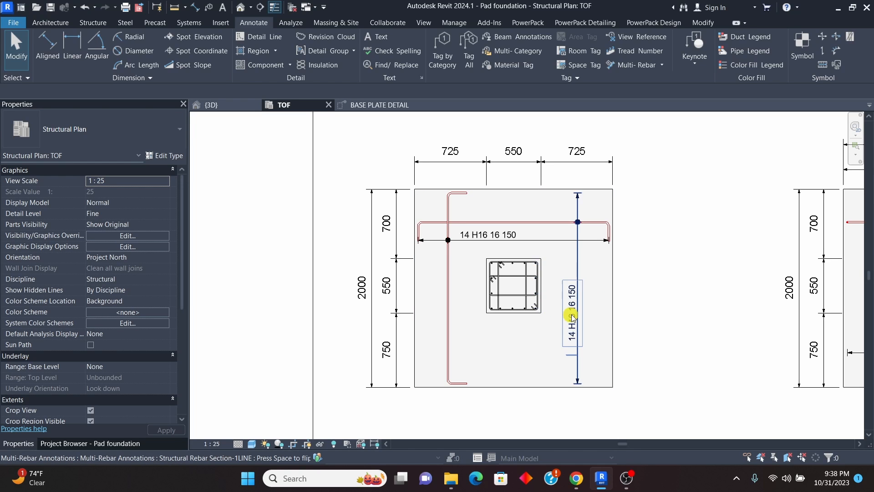
left_click(213, 106)
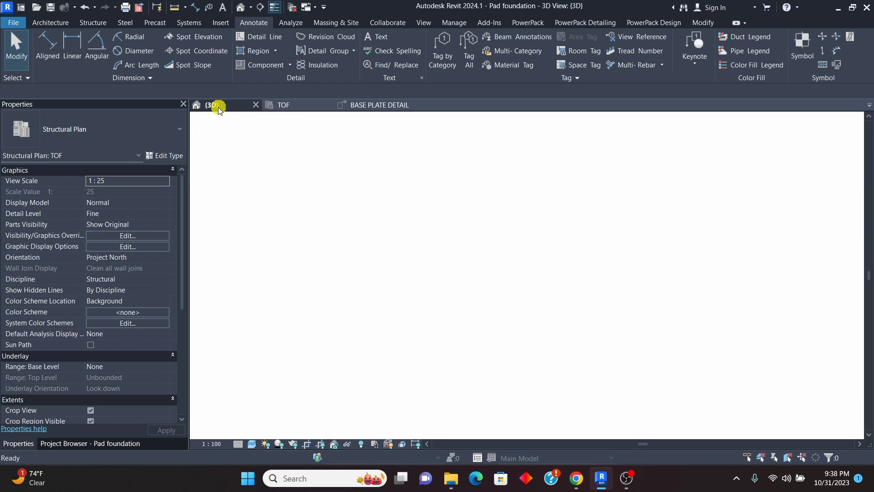
scroll(478, 302, "up", 3)
scroll(460, 214, "up", 2)
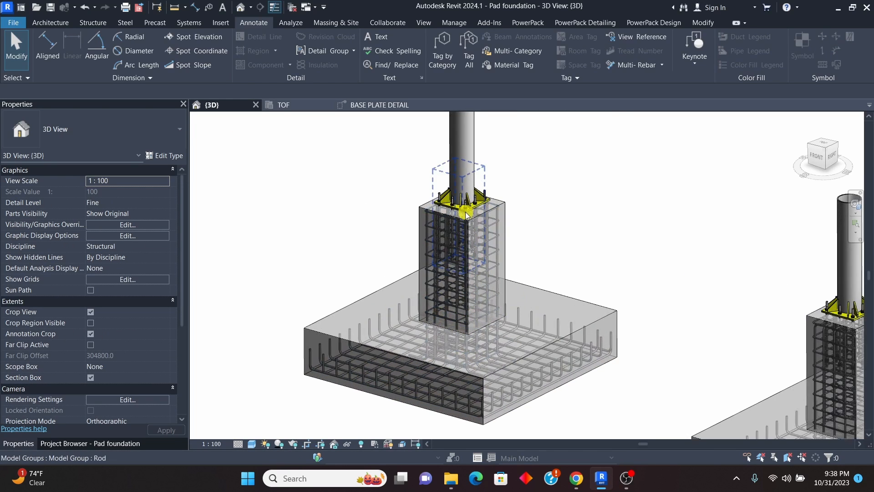
scroll(422, 312, "down", 4)
scroll(434, 260, "up", 3)
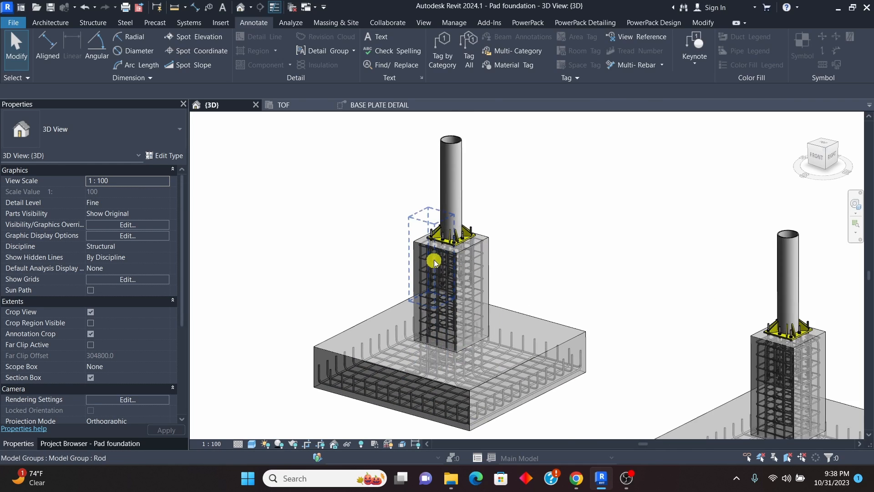
scroll(449, 299, "down", 1)
scroll(455, 245, "up", 3)
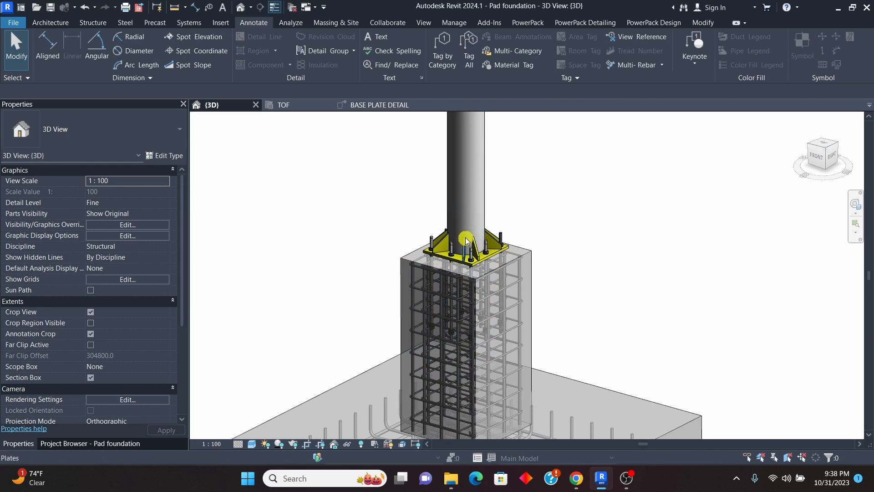
scroll(474, 219, "down", 2)
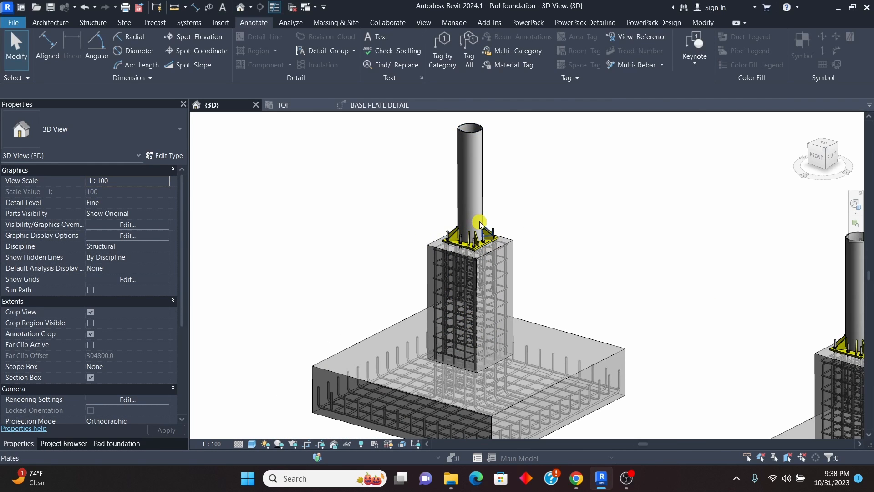
scroll(480, 224, "down", 2)
scroll(476, 227, "up", 3)
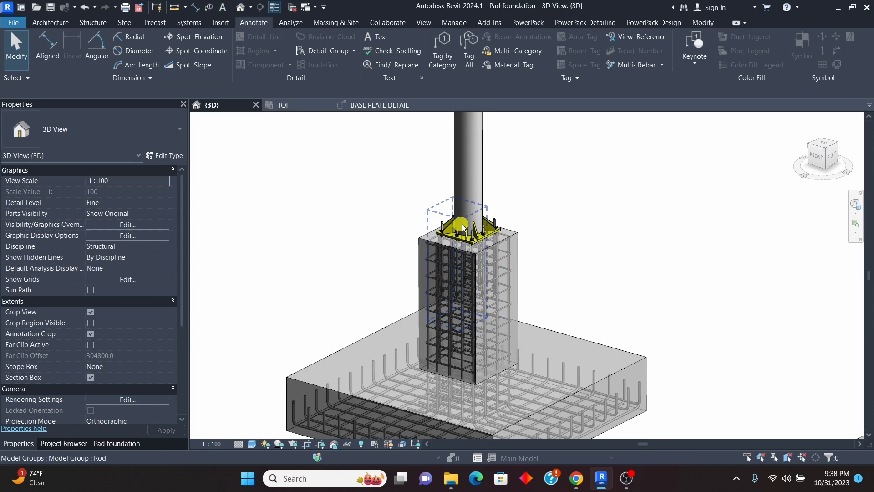
scroll(465, 301, "up", 2)
scroll(416, 254, "down", 3)
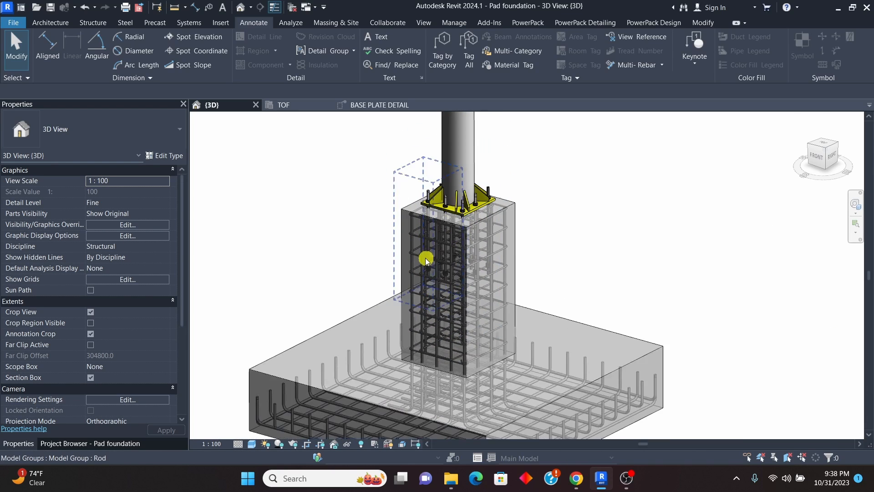
Step: Return to the TOF plan and review the newly annotated footing beside its neighbour
left_click(293, 109)
scroll(499, 258, "down", 2)
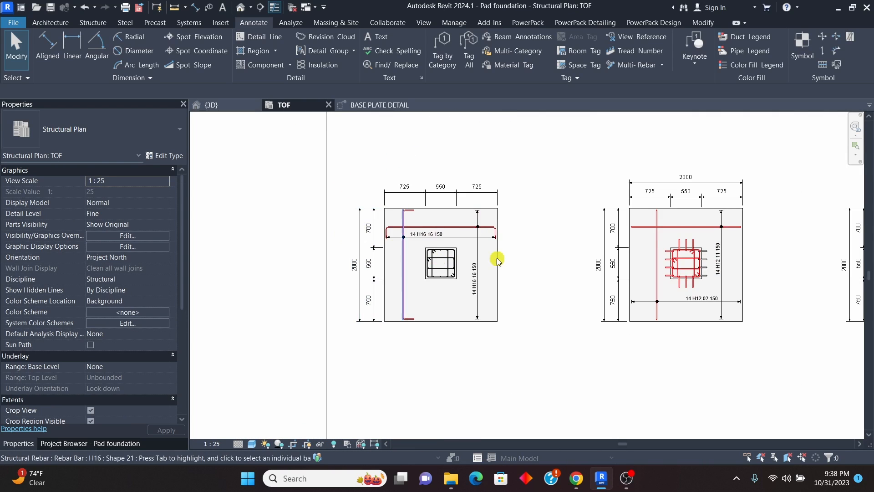
scroll(569, 267, "up", 2)
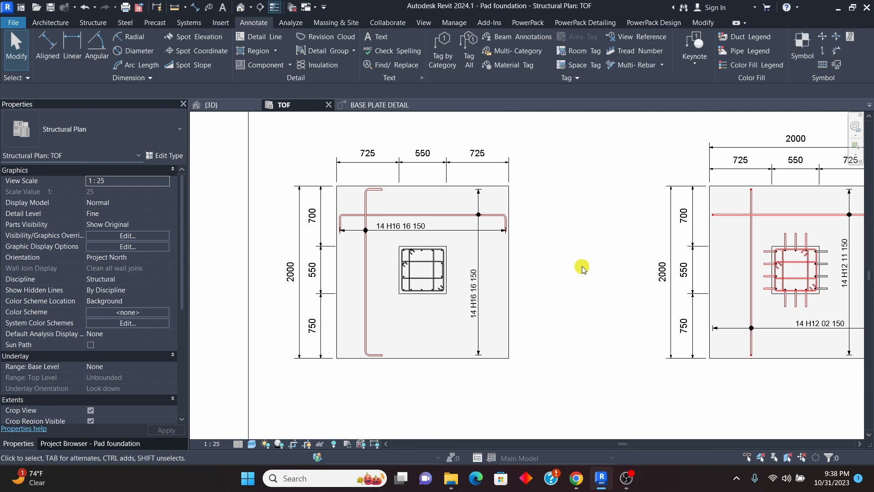